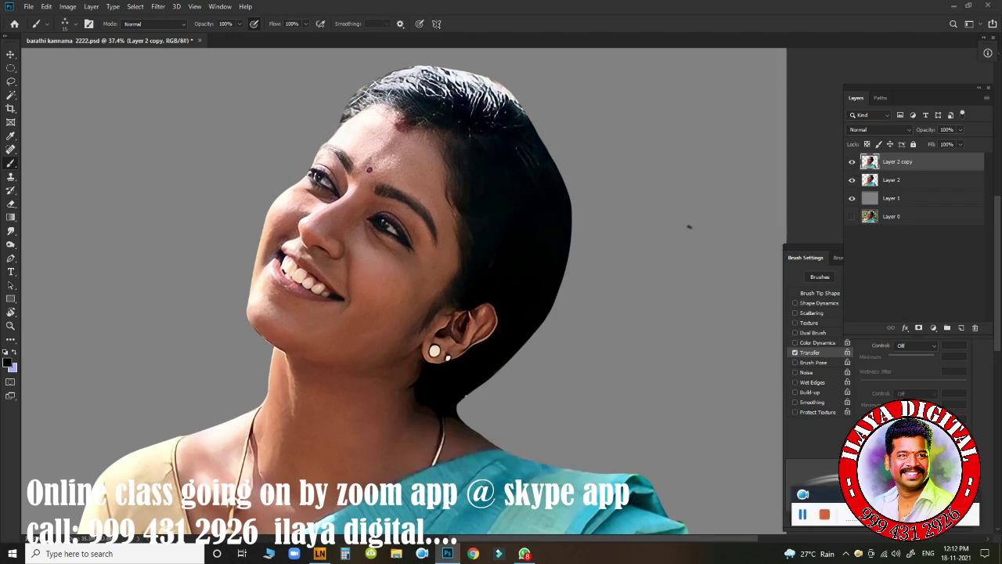
# Step: Switch the layers' visibility off and on to compare their contents, leaving all four layers shown, including Layer 0
pyautogui.moveTo(852, 162); pyautogui.dragTo(851, 216)
pyautogui.click(852, 217)
pyautogui.click(852, 198)
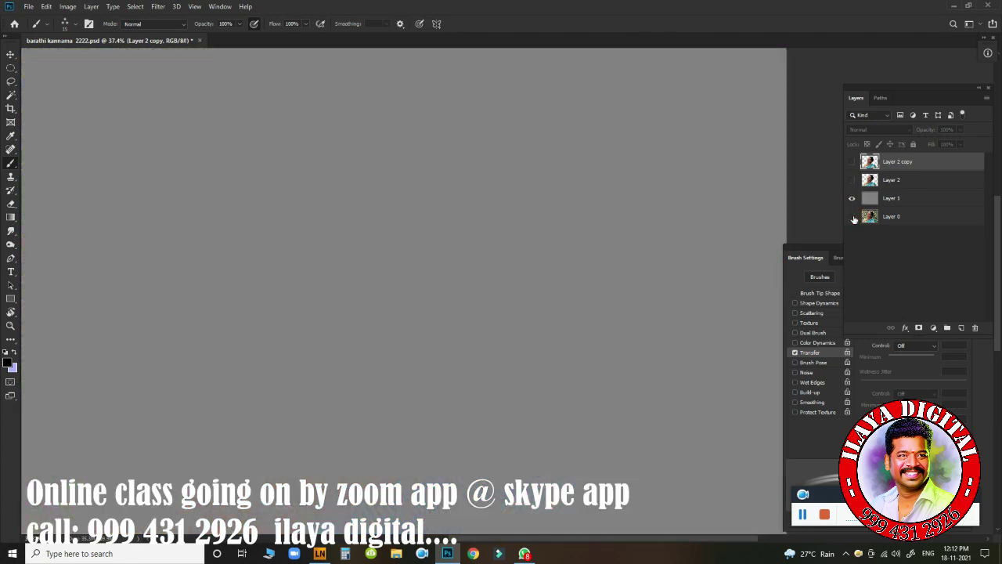
pyautogui.click(852, 199)
pyautogui.click(852, 198)
pyautogui.click(852, 180)
pyautogui.click(852, 162)
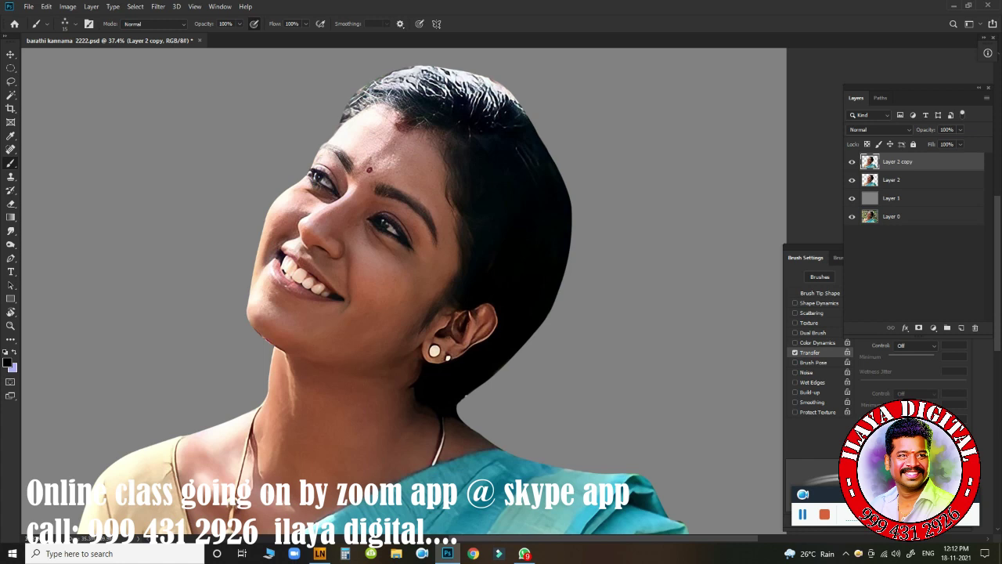
# Step: Examine the portrait's face, ear and hair edges up close and as a whole
pyautogui.moveTo(364, 154); pyautogui.dragTo(410, 175)
pyautogui.moveTo(523, 271); pyautogui.dragTo(472, 251)
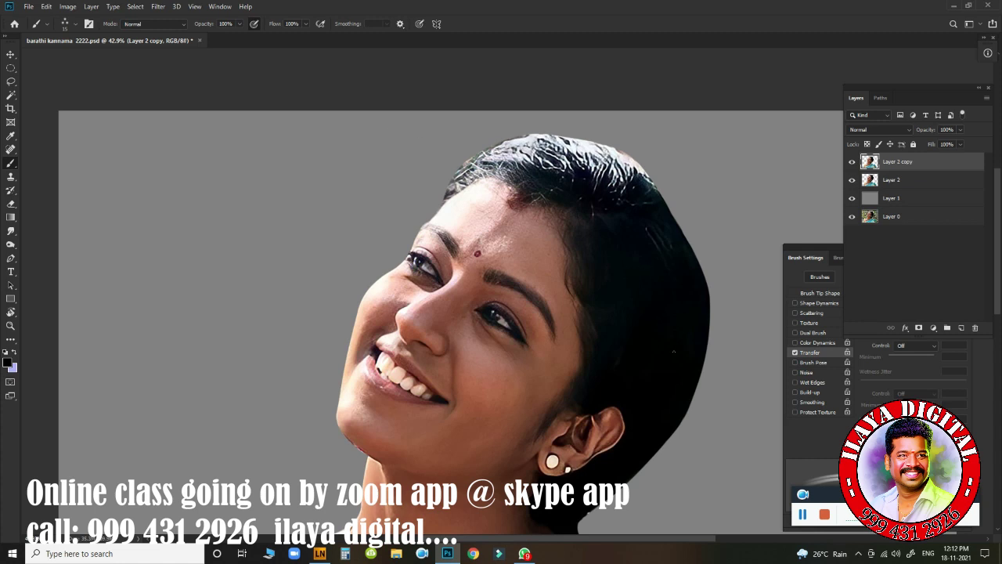
pyautogui.moveTo(640, 401)
pyautogui.mouseDown()
pyautogui.moveTo(660, 397)
pyautogui.moveTo(616, 387)
pyautogui.moveTo(651, 401)
pyautogui.moveTo(647, 392)
pyautogui.mouseUp()
pyautogui.moveTo(633, 347); pyautogui.dragTo(553, 259)
pyautogui.scroll(-1, 548, 258)
pyautogui.scroll(3, 572, 271)
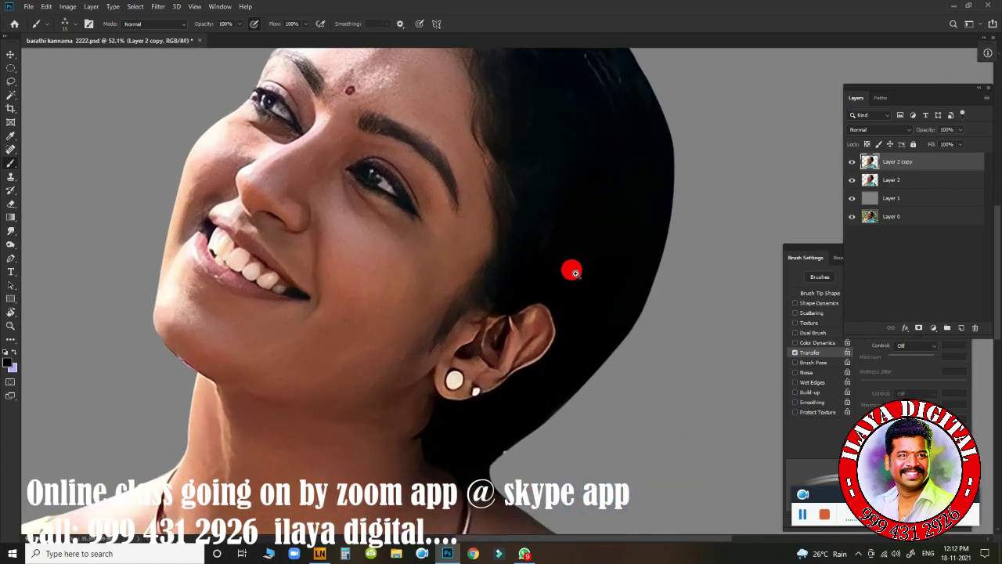
pyautogui.scroll(-2, 407, 255)
pyautogui.scroll(1, 405, 253)
pyautogui.scroll(-3, 416, 250)
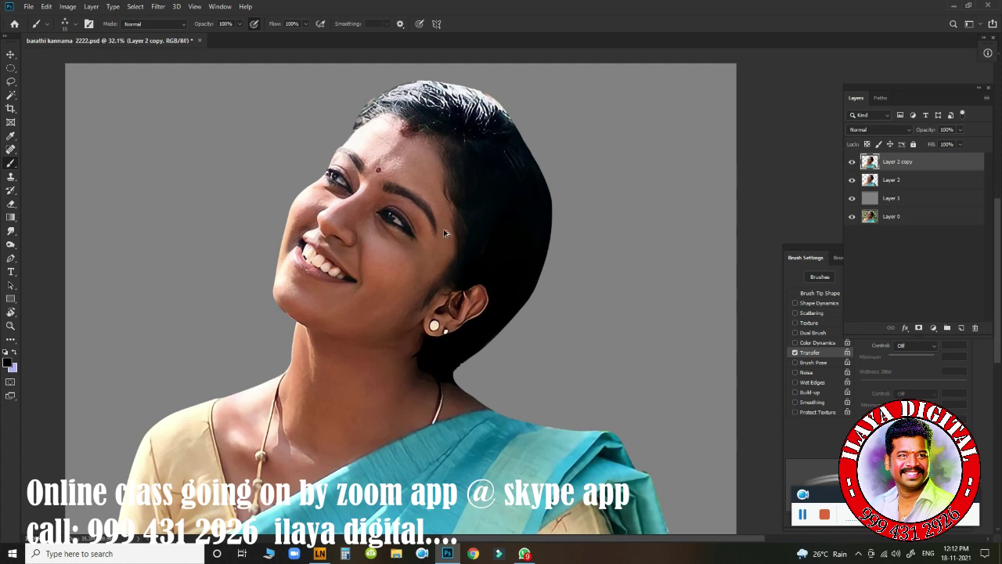
# Step: Resize the image to a width of 20 inches at 250 pixels/inch, keeping the proportions linked
pyautogui.hotkey('ctrl', 'alt', 'i')
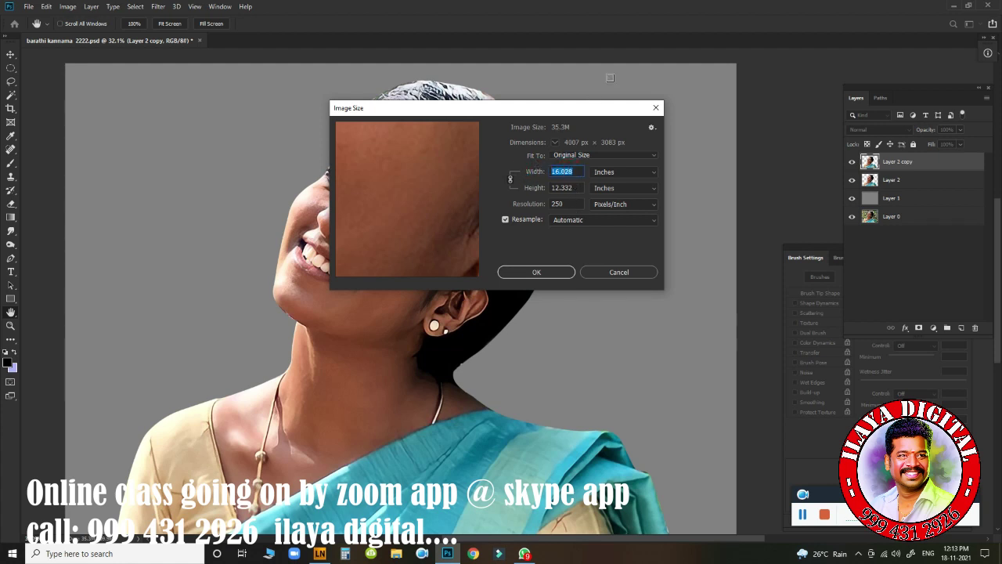
pyautogui.write('20')
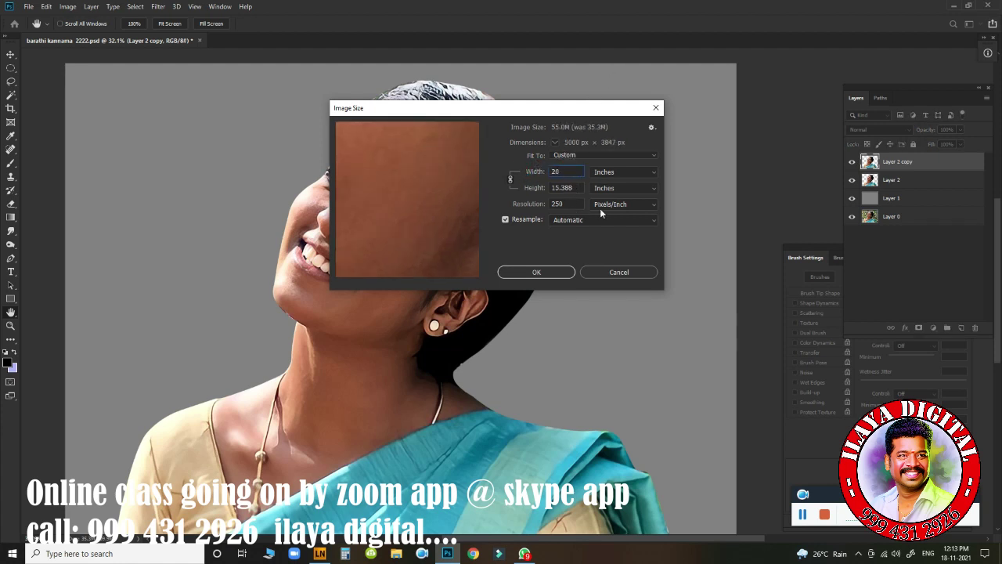
pyautogui.click(540, 272)
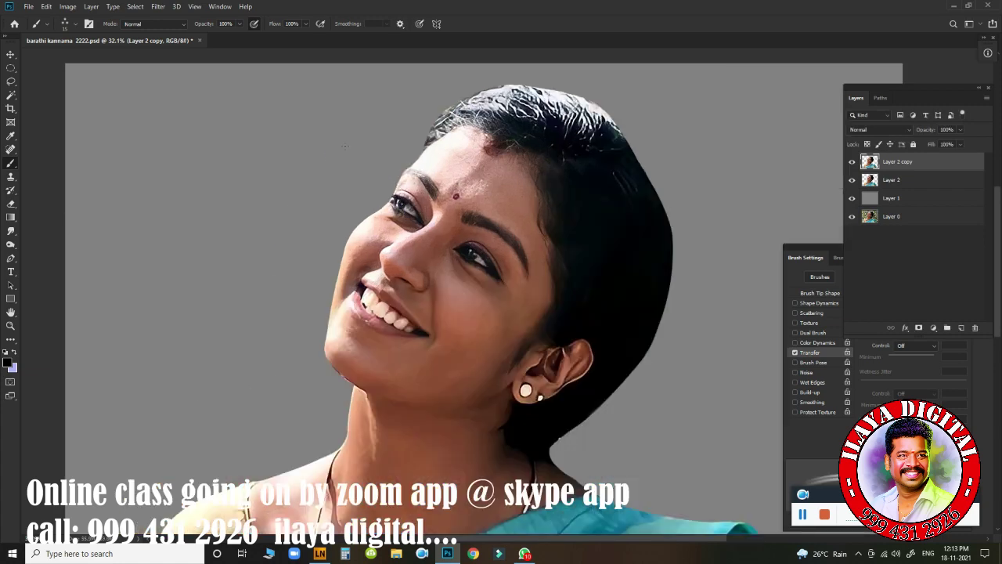
pyautogui.moveTo(478, 236); pyautogui.dragTo(438, 232)
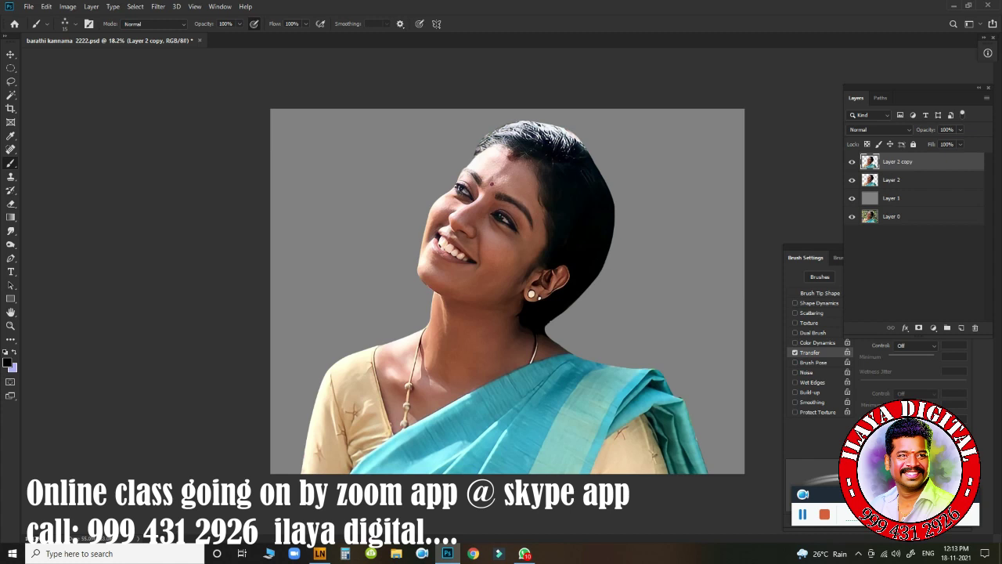
pyautogui.click(68, 6)
pyautogui.moveTo(79, 32)
pyautogui.click(224, 31)
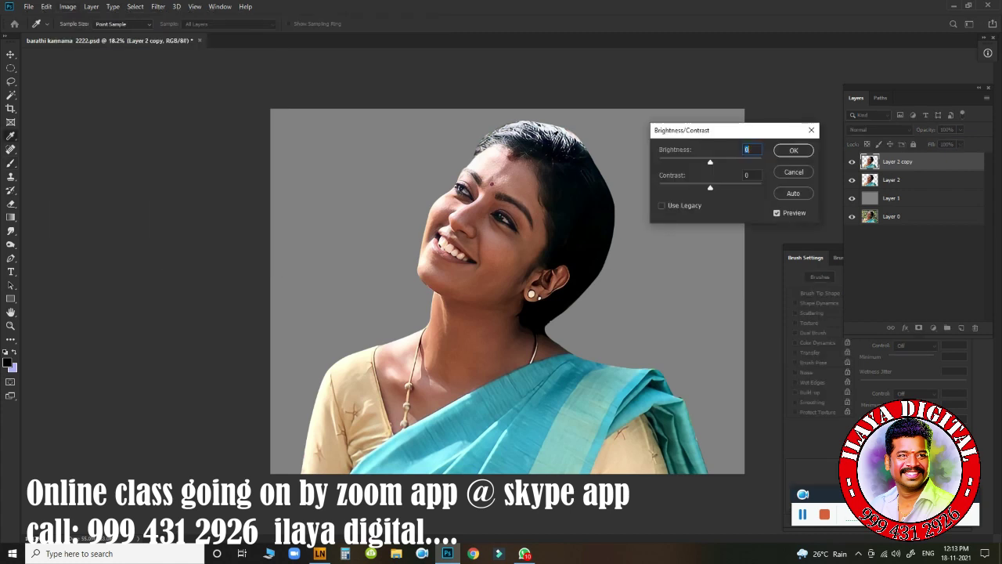
pyautogui.click(791, 170)
pyautogui.press('b')
# Step: Apply Brightness/Contrast to Layer 2 copy with brightness -2 and contrast 43
pyautogui.click(68, 6)
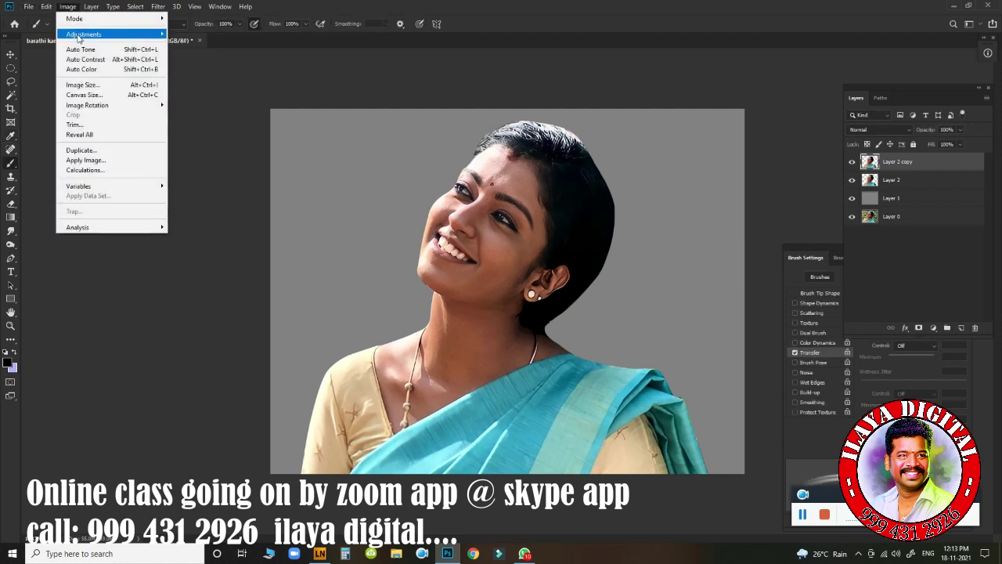
pyautogui.moveTo(80, 34)
pyautogui.click(213, 34)
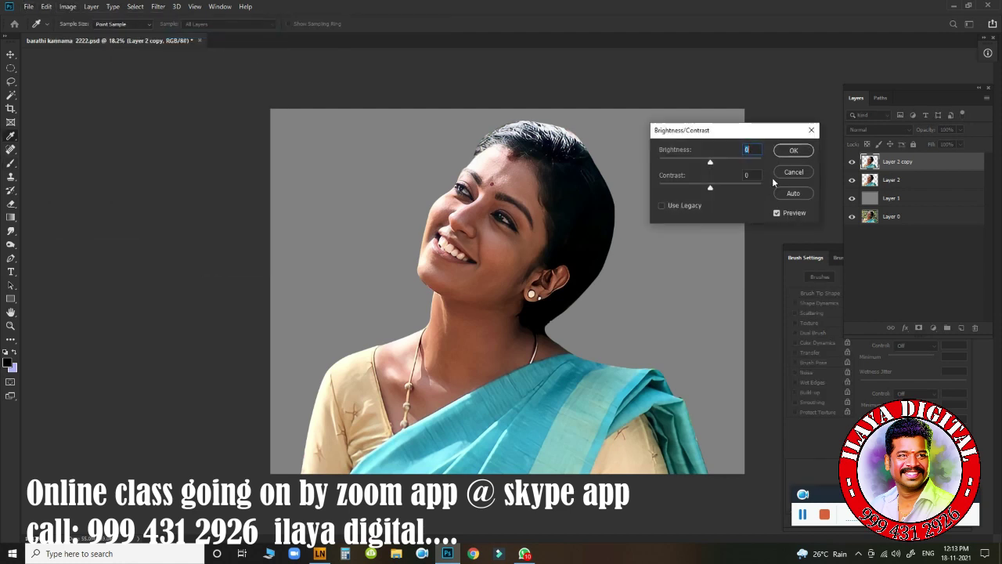
pyautogui.moveTo(551, 237); pyautogui.dragTo(502, 310)
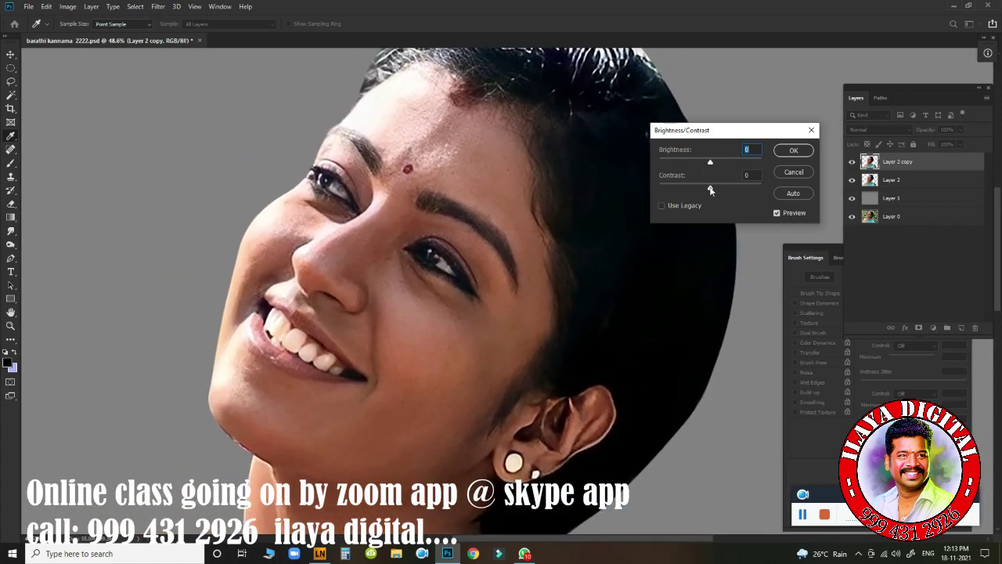
pyautogui.moveTo(710, 163); pyautogui.dragTo(734, 191)
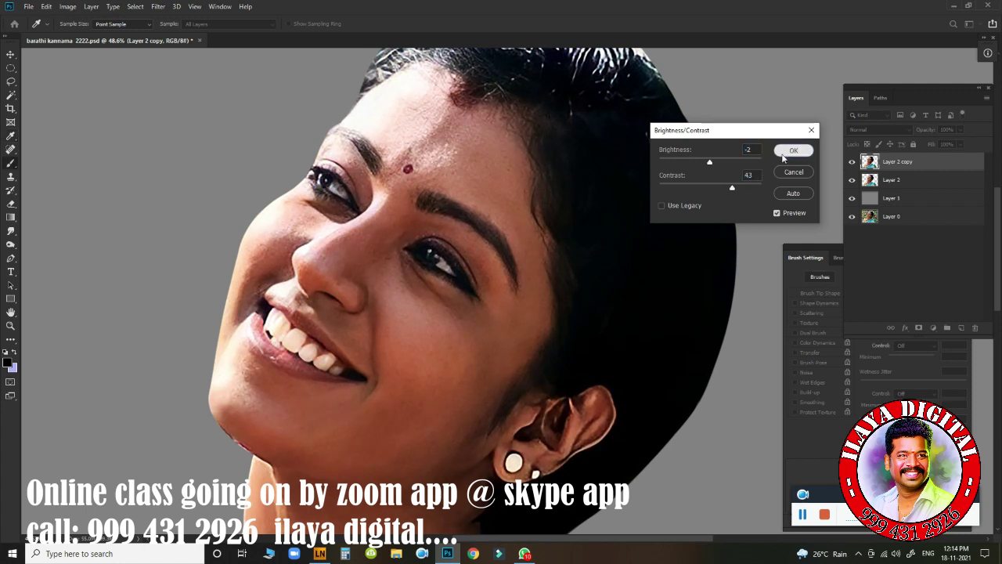
pyautogui.click(793, 150)
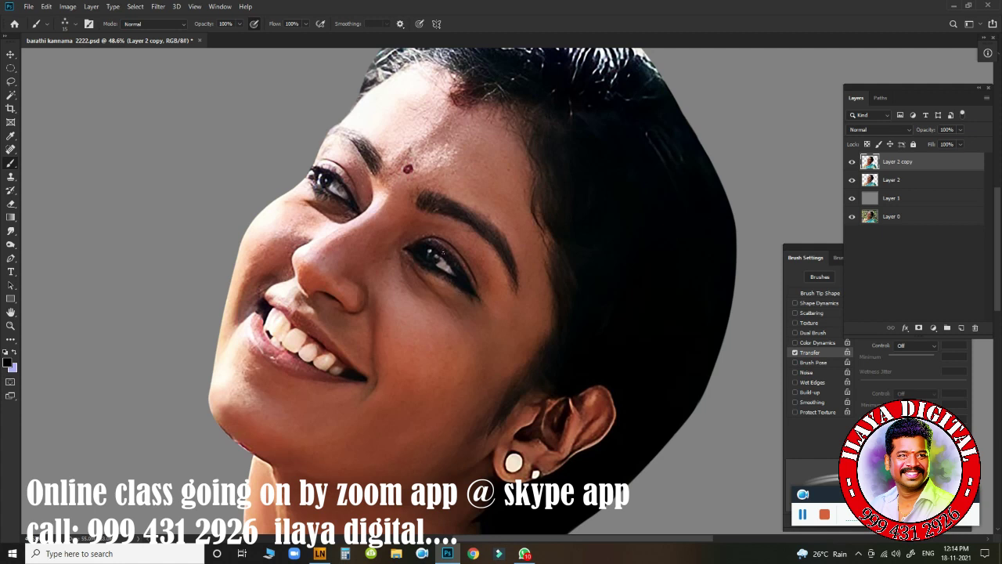
# Step: Adjust the midtone Color Balance of Layer 2 copy and compare the effect with the preview toggled
pyautogui.hotkey('ctrl', 'b')
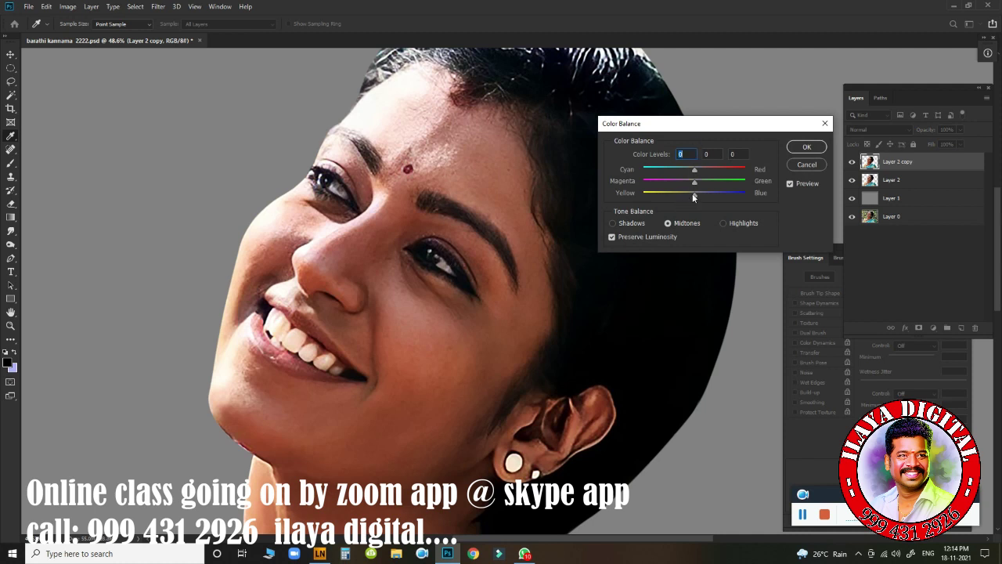
pyautogui.moveTo(693, 198)
pyautogui.mouseDown()
pyautogui.moveTo(701, 170)
pyautogui.moveTo(681, 195)
pyautogui.moveTo(692, 181)
pyautogui.mouseUp()
pyautogui.click(790, 183)
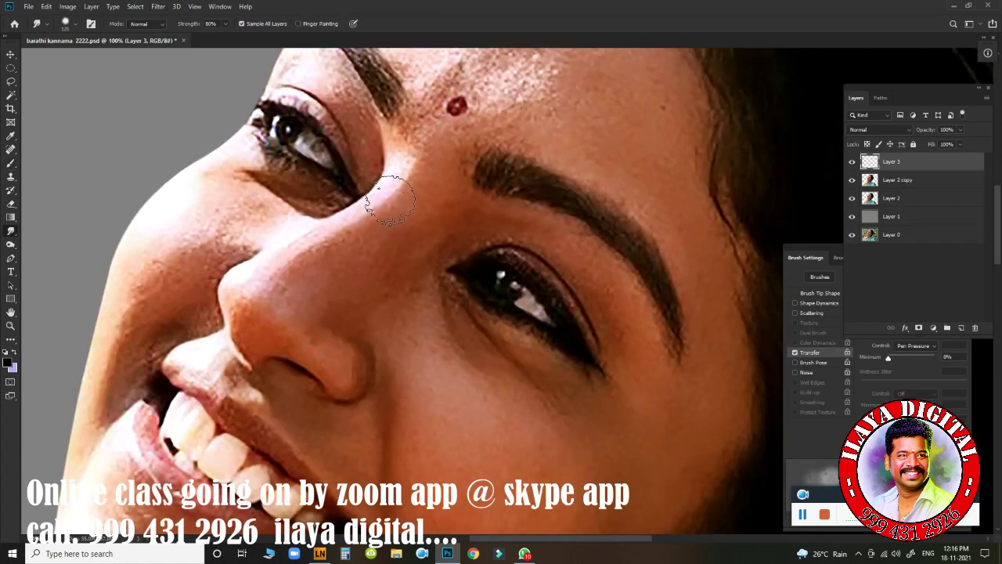
# Step: Reduce the smudge brush to 60 px and open its Brush Settings to review the Transfer and Brush Tip Shape options
pyautogui.moveTo(390, 199)
pyautogui.mouseDown()
pyautogui.moveTo(391, 167)
pyautogui.moveTo(388, 181)
pyautogui.mouseUp()
pyautogui.press('F5')
pyautogui.moveTo(879, 258); pyautogui.dragTo(635, 115)
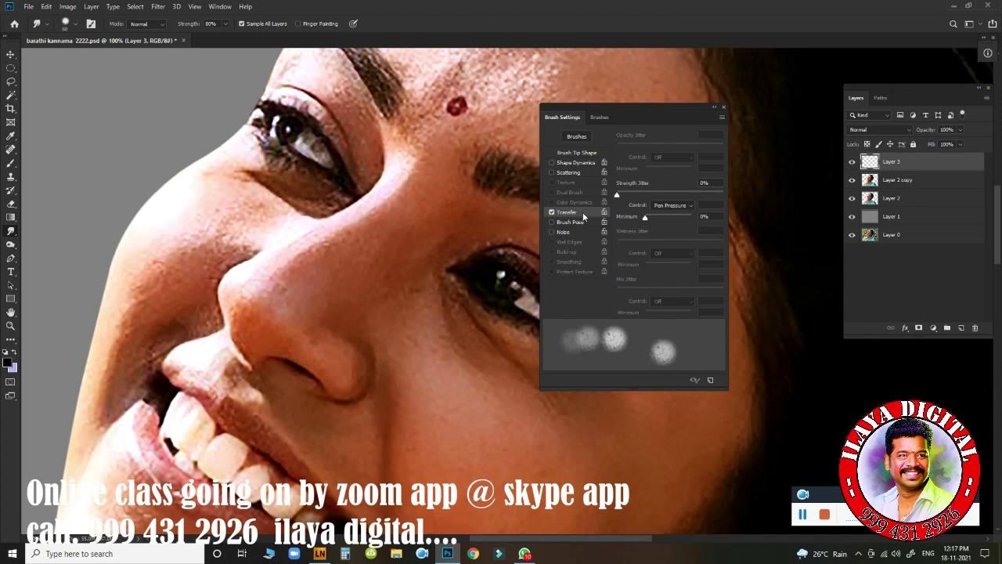
pyautogui.click(579, 152)
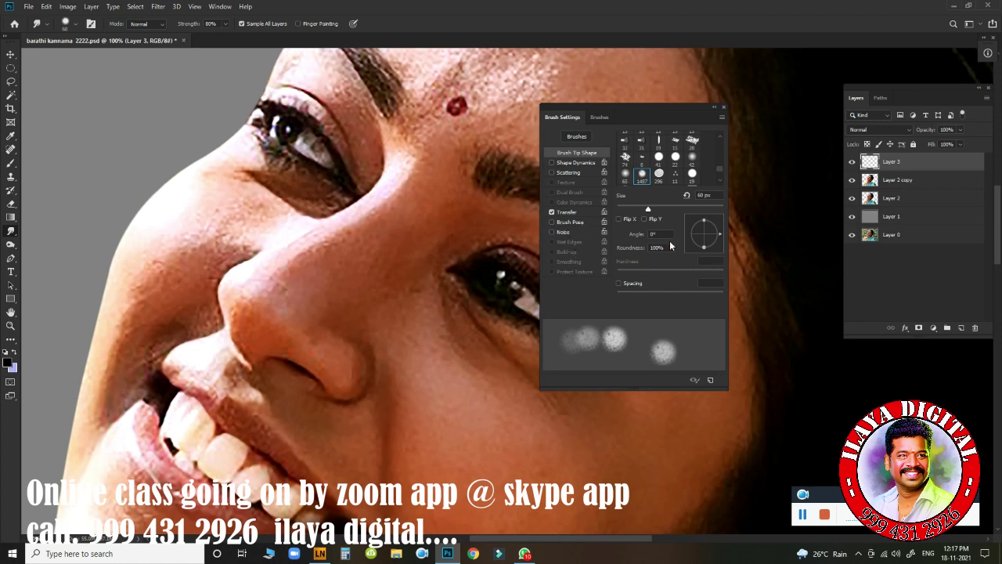
pyautogui.click(590, 210)
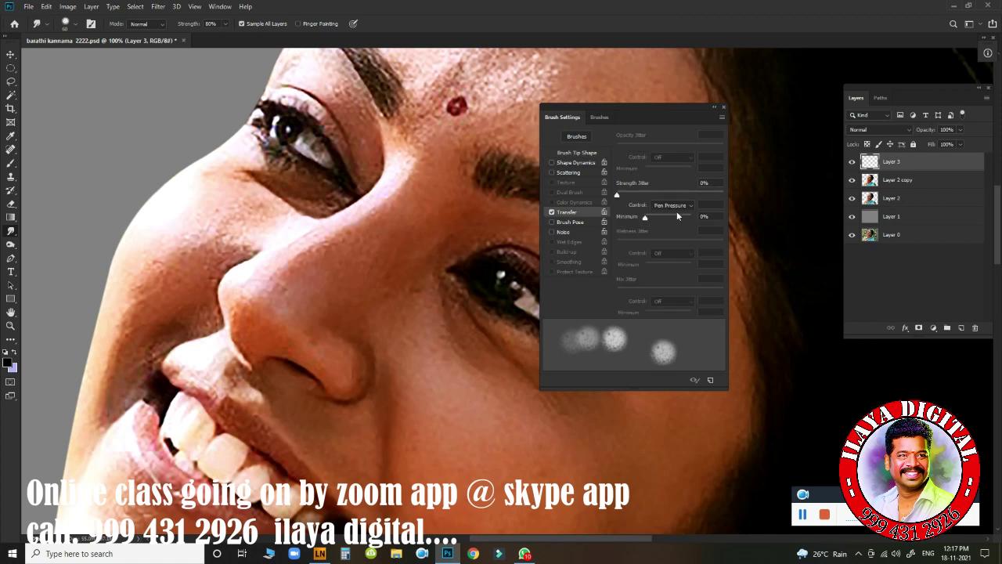
pyautogui.click(576, 153)
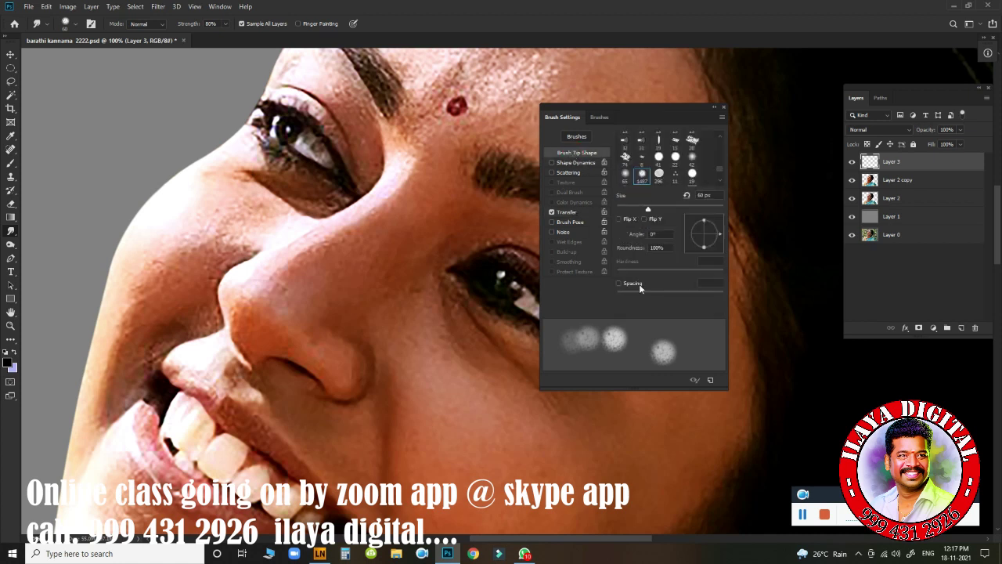
# Step: Toggle the smudge brush's spacing to compare the stroke previews, leaving it on at 1%, and move Brush Settings off the face
pyautogui.click(618, 282)
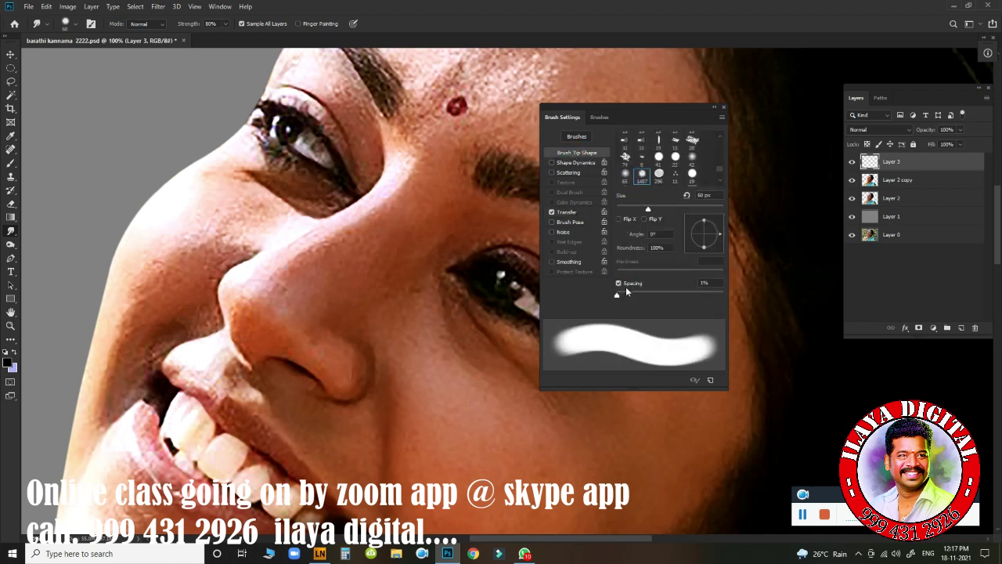
pyautogui.click(620, 281)
pyautogui.click(618, 282)
pyautogui.moveTo(678, 116); pyautogui.dragTo(909, 180)
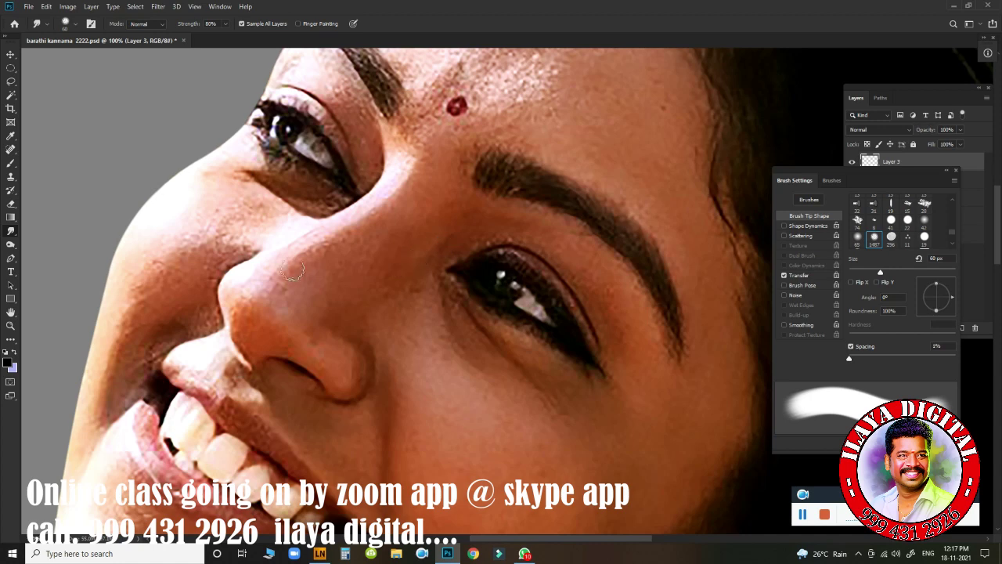
# Step: Rotate the canvas view to about -46° so the eye lies level, and return to the Smudge tool
pyautogui.press('r')
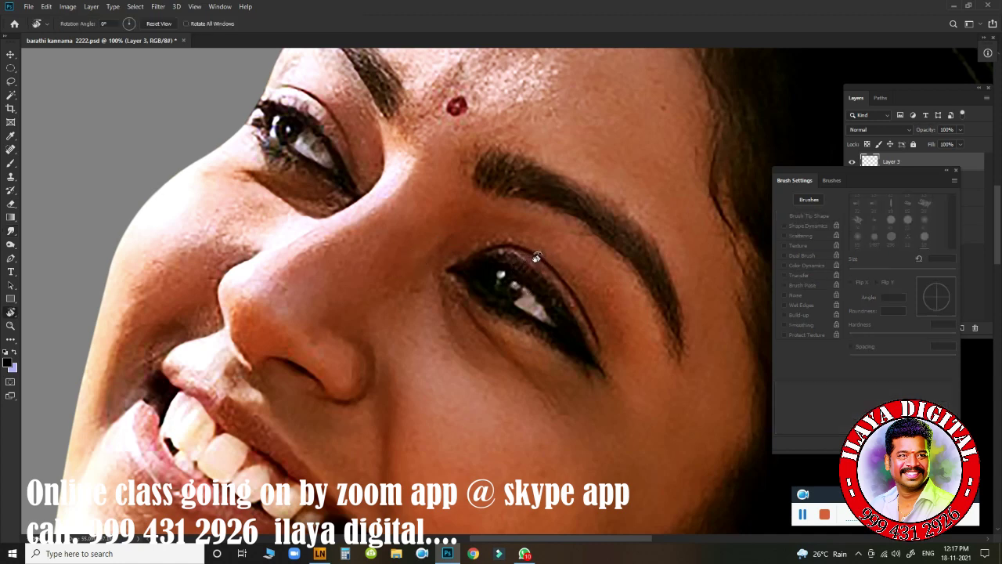
pyautogui.moveTo(345, 180); pyautogui.dragTo(291, 328)
pyautogui.moveTo(549, 311); pyautogui.dragTo(583, 335)
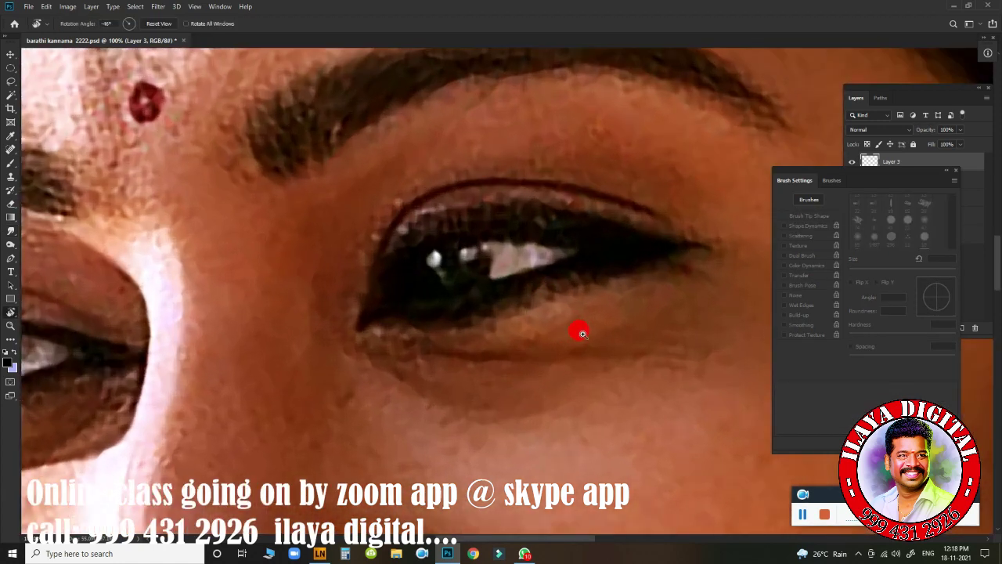
pyautogui.scroll(5, 580, 334)
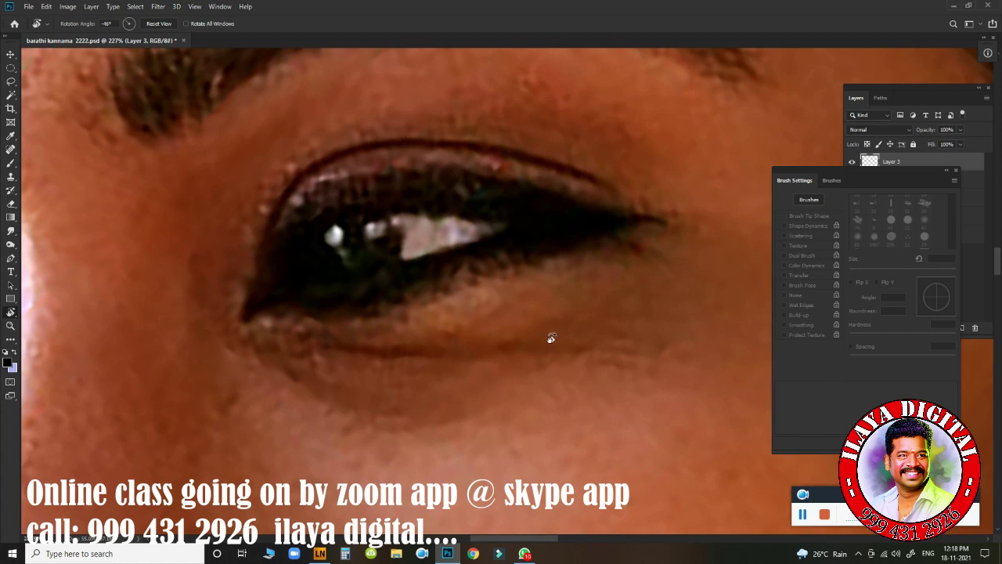
pyautogui.press('b')
pyautogui.press('r')
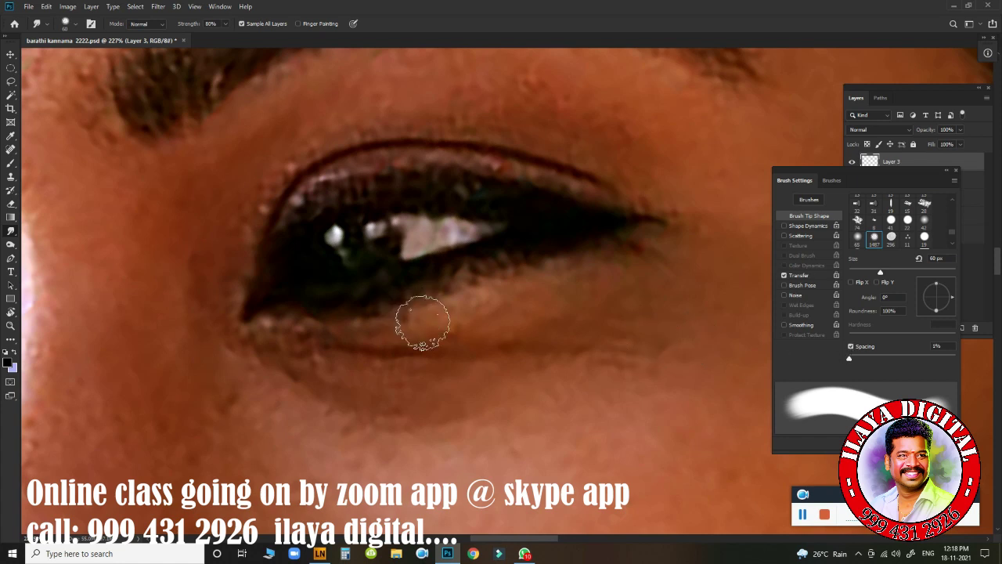
# Step: Compare the smudge brush with spacing disabled and enabled, leaving spacing disabled
pyautogui.click(850, 346)
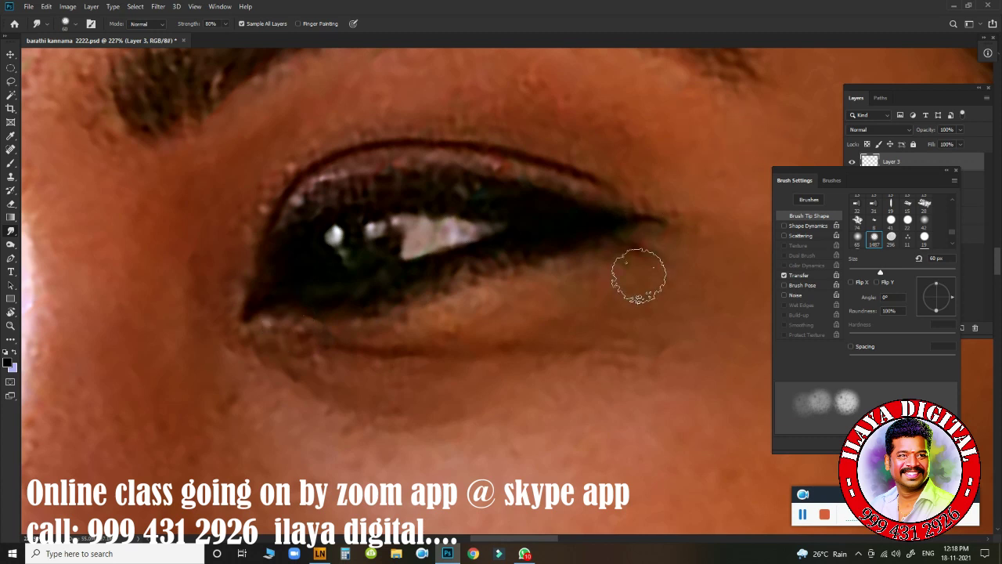
pyautogui.click(850, 347)
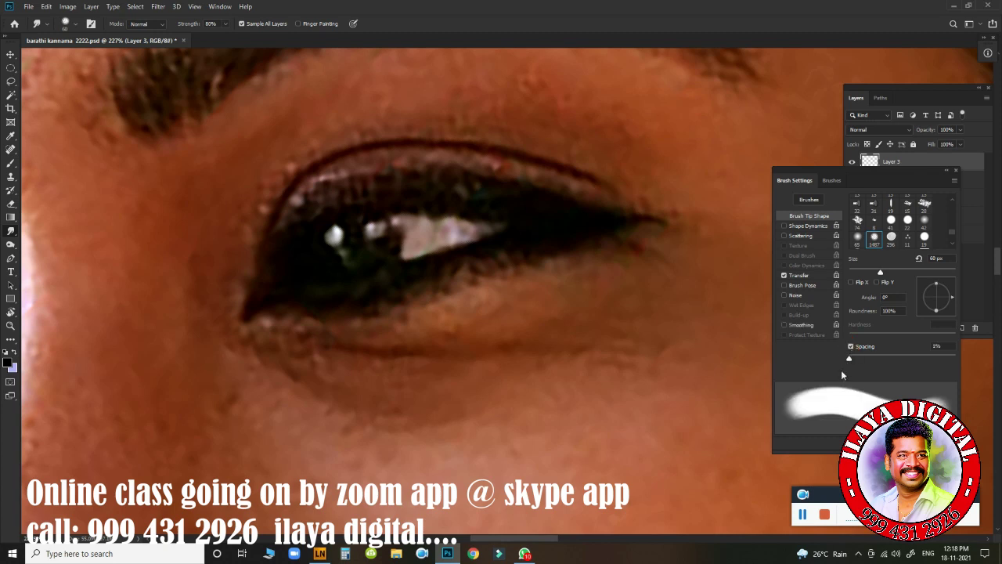
pyautogui.click(851, 347)
pyautogui.click(851, 347)
pyautogui.click(851, 347)
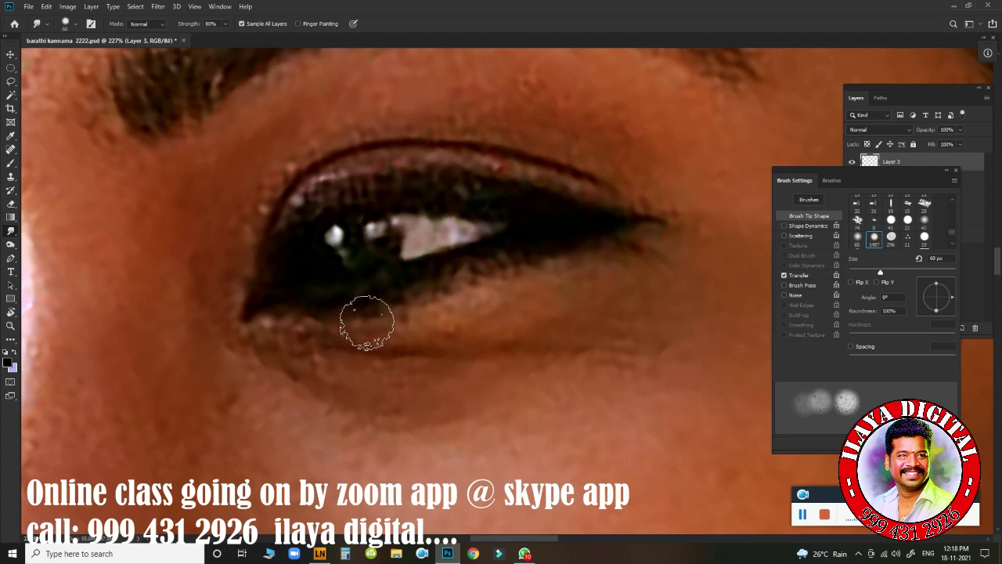
# Step: Choose the Smudge Brush preset again and reduce its size to 50 px
pyautogui.rightClick(358, 187)
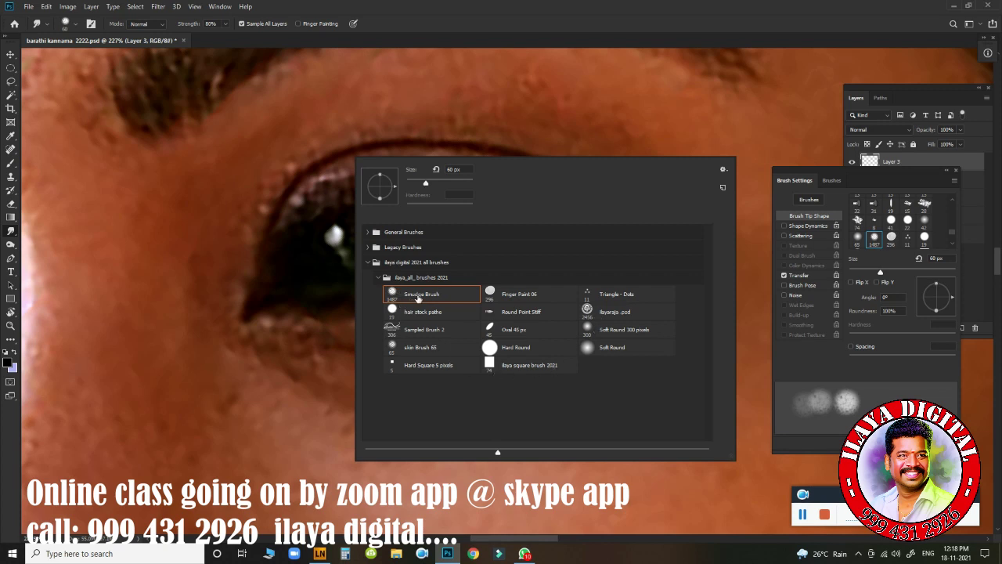
pyautogui.click(426, 296)
pyautogui.click(489, 39)
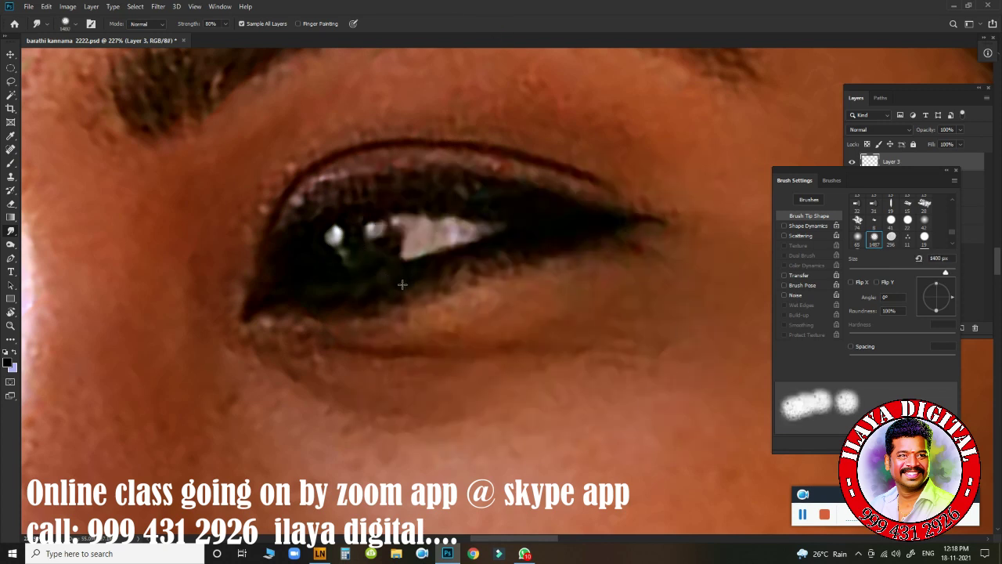
pyautogui.press('[')
pyautogui.press('[')
pyautogui.press('[')
pyautogui.press('[')
pyautogui.press('[')
pyautogui.press('[')
pyautogui.press('[')
pyautogui.press('[')
pyautogui.press('[')
pyautogui.press('[')
pyautogui.press('[')
pyautogui.press('[')
pyautogui.press('[')
pyautogui.press('[')
pyautogui.press('[')
pyautogui.press('[')
pyautogui.press('[')
pyautogui.press('[')
pyautogui.press('[')
pyautogui.press('[')
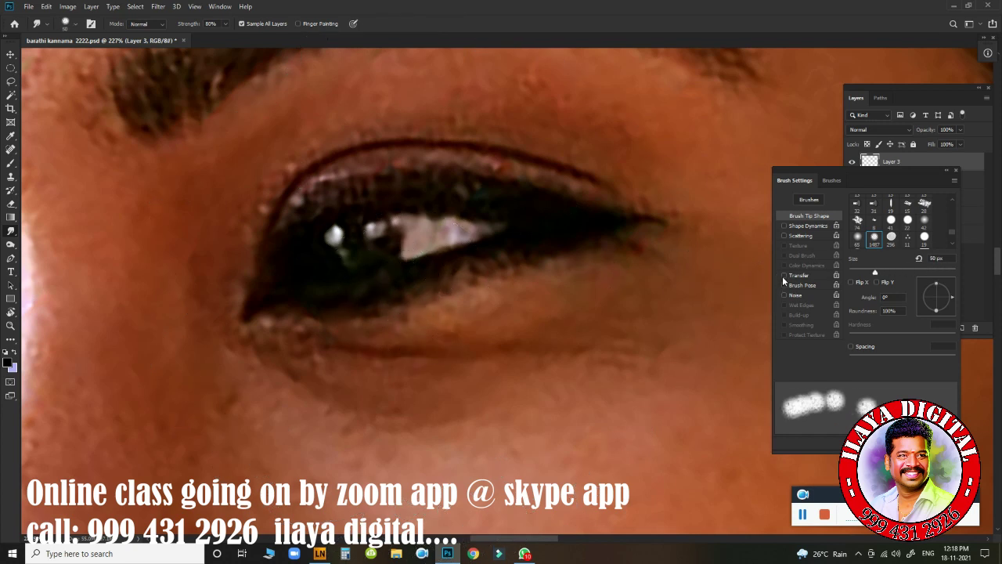
# Step: Enable Transfer for the smudge brush with strength controlled by Pen Pressure, and move Brush Settings clear of the layer list
pyautogui.click(784, 275)
pyautogui.click(813, 277)
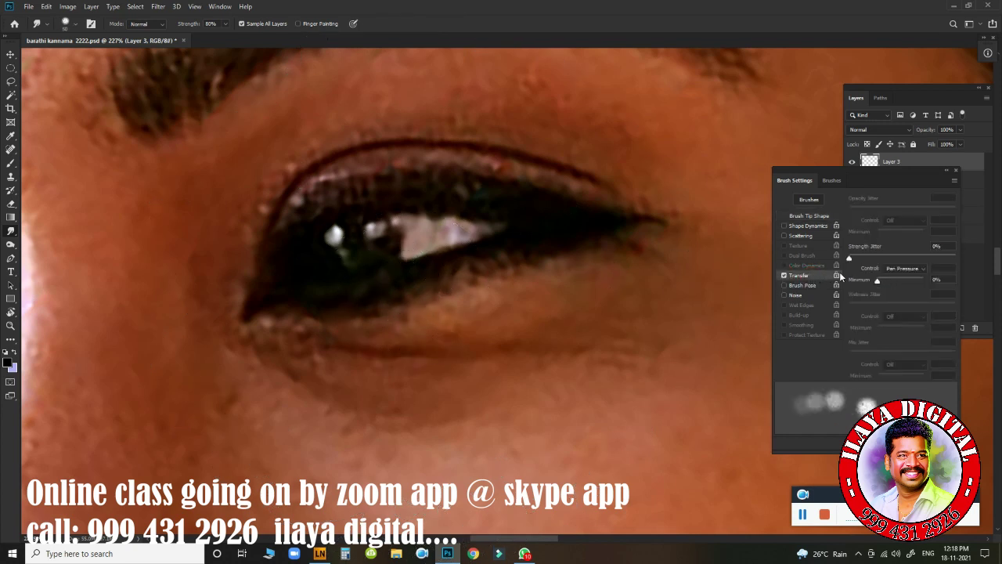
pyautogui.moveTo(877, 181)
pyautogui.mouseDown()
pyautogui.moveTo(924, 211)
pyautogui.moveTo(935, 231)
pyautogui.mouseUp()
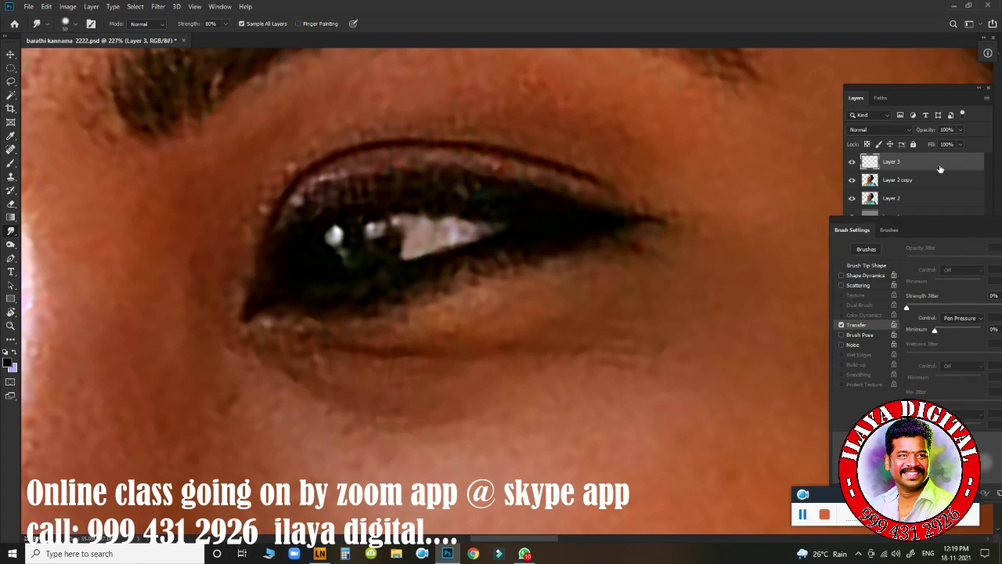
# Step: Reset the canvas rotation, and rotate the view again so both eyes sit level above the nose
pyautogui.moveTo(414, 259); pyautogui.dragTo(336, 259)
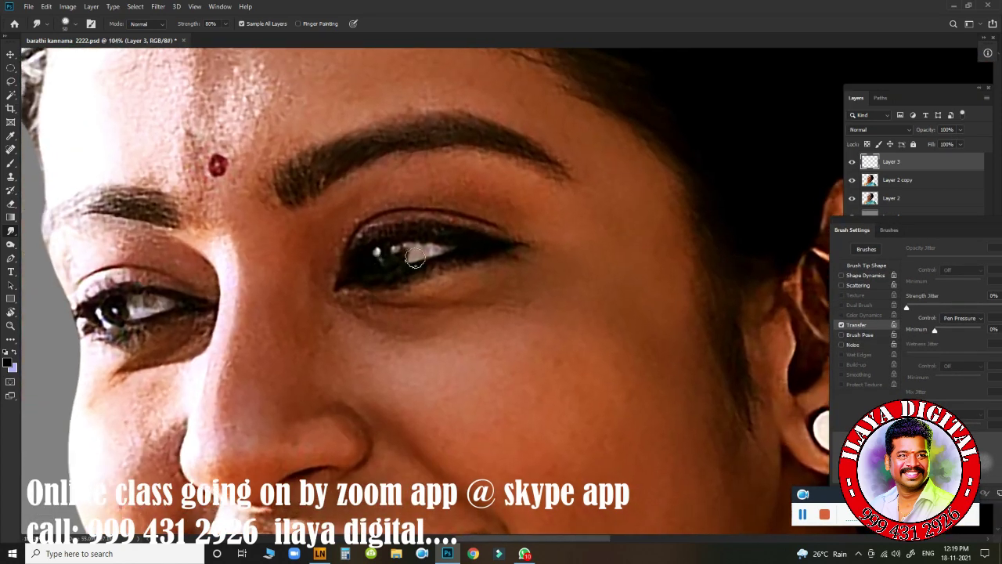
pyautogui.press('Escape')
pyautogui.moveTo(460, 223)
pyautogui.mouseDown()
pyautogui.moveTo(454, 275)
pyautogui.moveTo(418, 264)
pyautogui.moveTo(433, 271)
pyautogui.mouseUp()
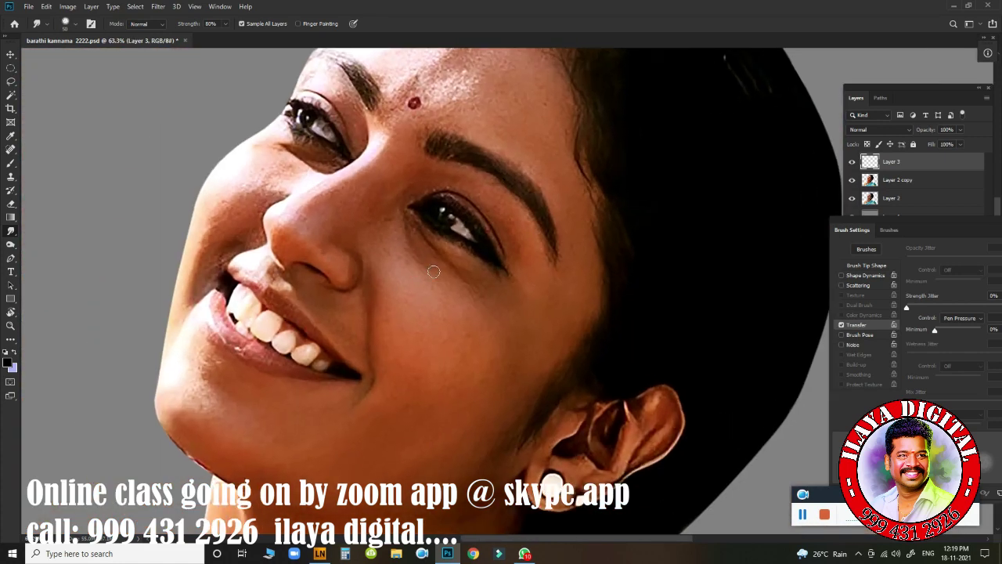
pyautogui.press('r')
pyautogui.moveTo(231, 202)
pyautogui.mouseDown()
pyautogui.moveTo(185, 253)
pyautogui.moveTo(199, 336)
pyautogui.moveTo(233, 363)
pyautogui.mouseUp()
pyautogui.moveTo(379, 352); pyautogui.dragTo(592, 225)
pyautogui.moveTo(497, 279); pyautogui.dragTo(386, 308)
pyautogui.press('r')
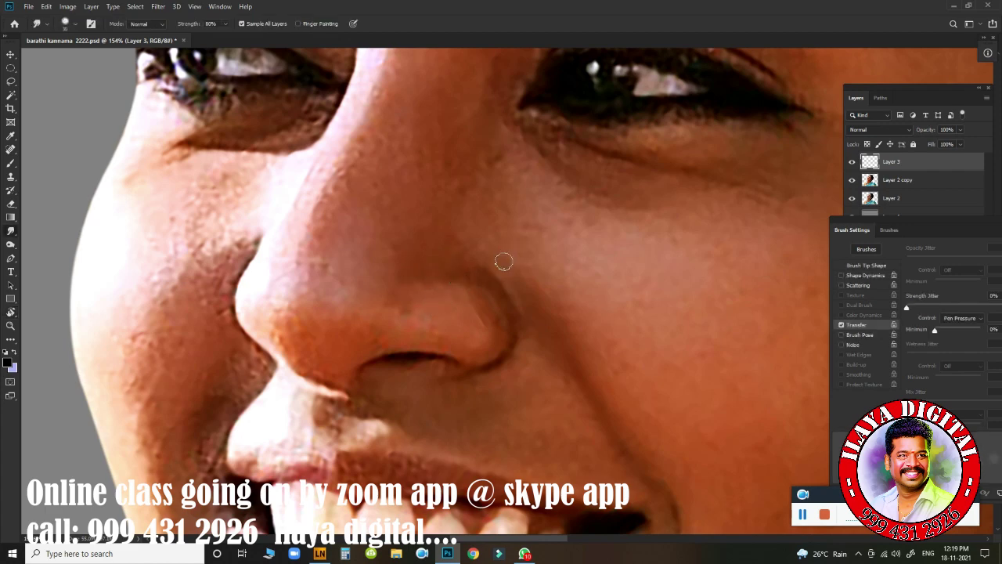
# Step: Reduce the smudge brush to 15 px and smudge along the outer edge of the nostril wing
pyautogui.moveTo(522, 281); pyautogui.dragTo(485, 311)
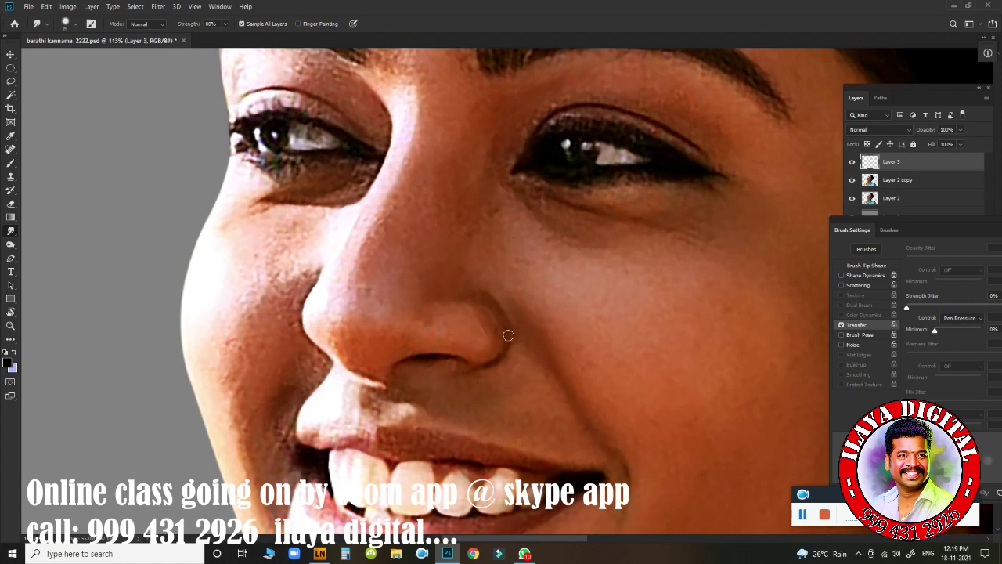
pyautogui.press('[')
pyautogui.press('[')
pyautogui.press('[')
pyautogui.moveTo(505, 353); pyautogui.dragTo(534, 357)
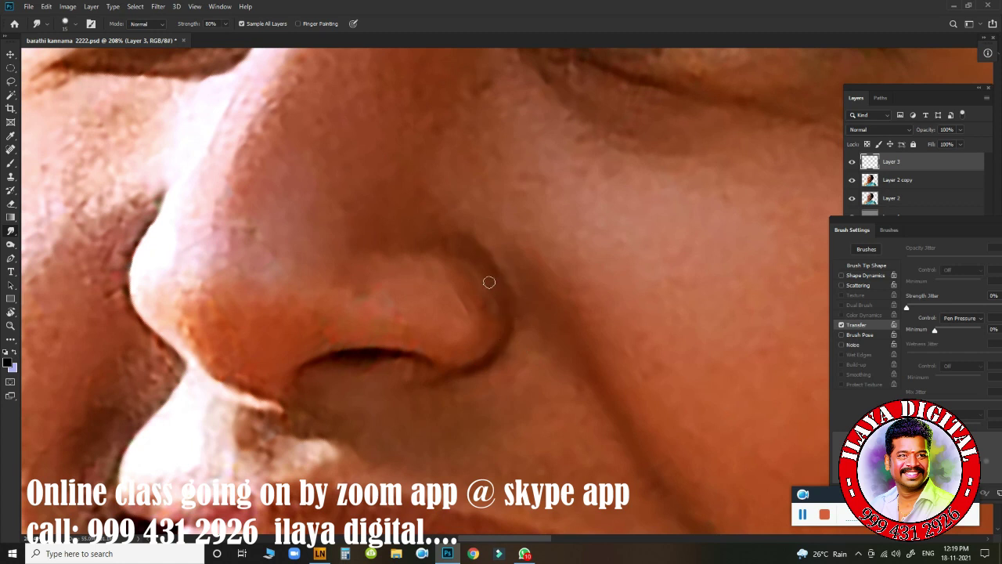
pyautogui.click(501, 324)
pyautogui.click(501, 287)
pyautogui.click(499, 287)
pyautogui.click(465, 242)
# Step: Smudge along the nostril opening, the wing's lower edge and the smile crease, and toggle Layer 2 copy's visibility to check the strokes
pyautogui.moveTo(434, 228)
pyautogui.mouseDown()
pyautogui.moveTo(448, 247)
pyautogui.moveTo(493, 233)
pyautogui.moveTo(540, 150)
pyautogui.mouseUp()
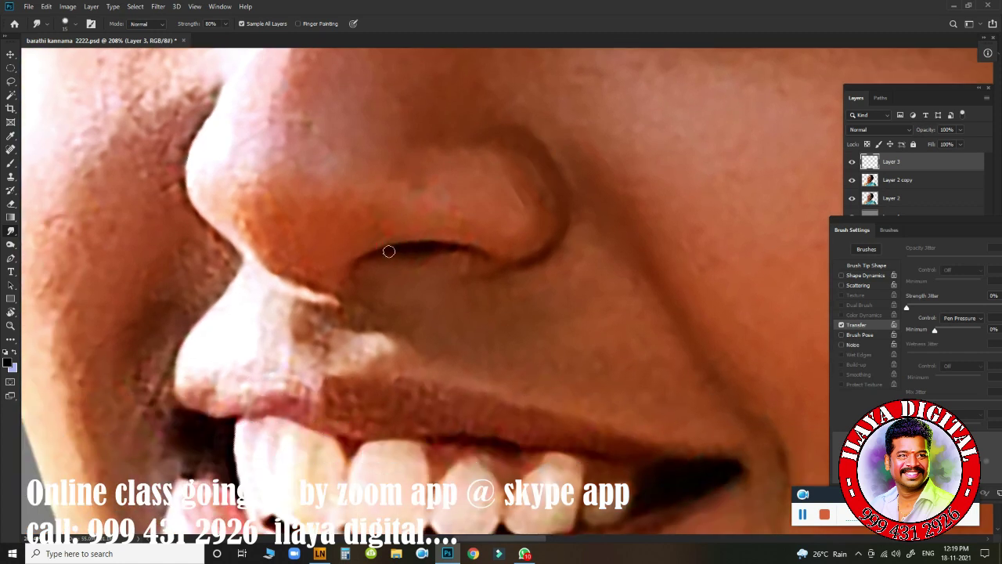
pyautogui.moveTo(361, 261)
pyautogui.mouseDown()
pyautogui.moveTo(419, 251)
pyautogui.moveTo(391, 249)
pyautogui.moveTo(405, 242)
pyautogui.moveTo(479, 259)
pyautogui.mouseUp()
pyautogui.click(473, 253)
pyautogui.moveTo(416, 246)
pyautogui.mouseDown()
pyautogui.moveTo(441, 242)
pyautogui.moveTo(372, 256)
pyautogui.mouseUp()
pyautogui.moveTo(529, 250); pyautogui.dragTo(488, 275)
pyautogui.click(621, 230)
pyautogui.click(851, 183)
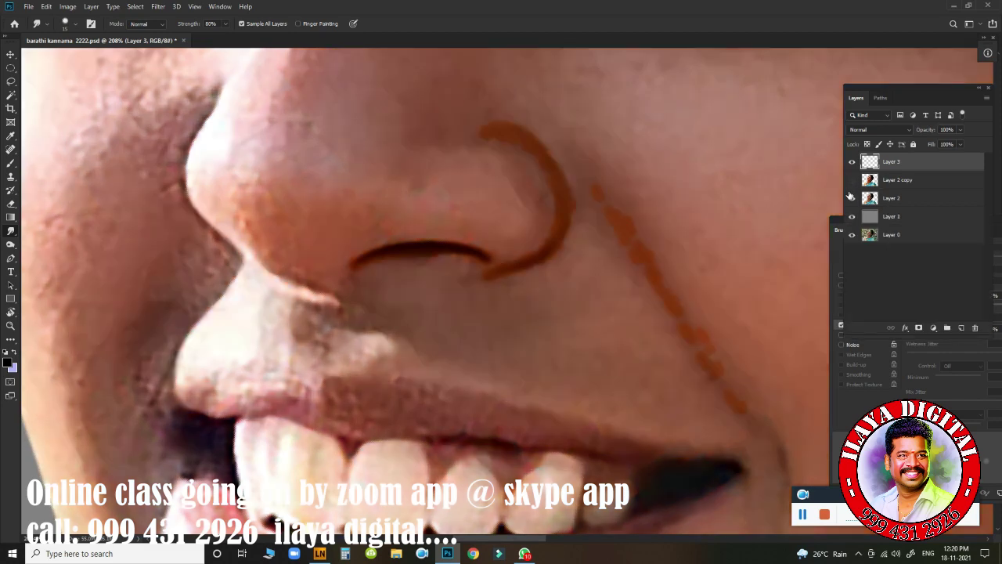
pyautogui.click(852, 180)
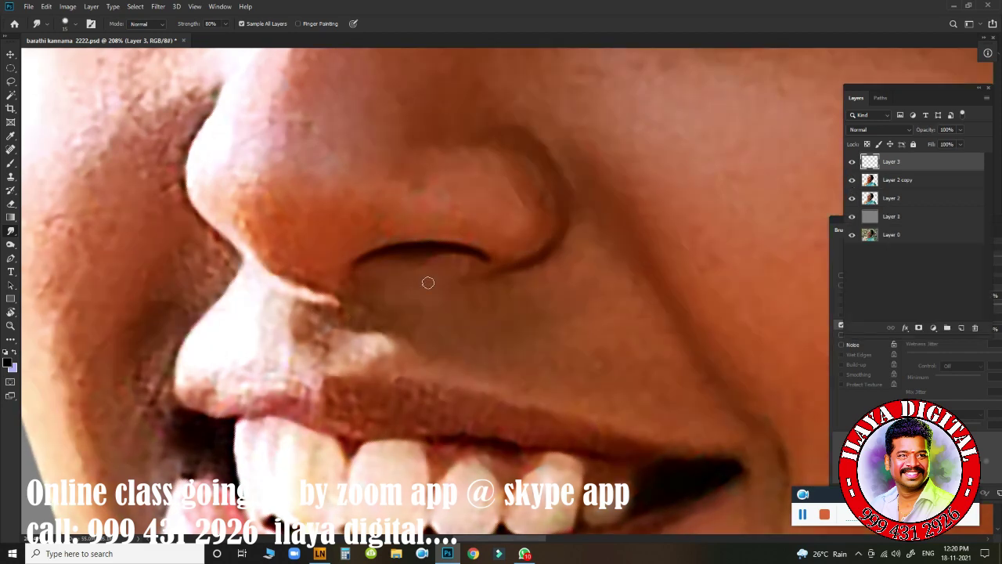
# Step: Enlarge the smudge brush to 30 px and blend the skin just above the nostril opening
pyautogui.moveTo(363, 298); pyautogui.dragTo(321, 313)
pyautogui.moveTo(443, 290)
pyautogui.mouseDown()
pyautogui.moveTo(456, 298)
pyautogui.moveTo(436, 270)
pyautogui.moveTo(466, 274)
pyautogui.mouseUp()
pyautogui.press(']')
pyautogui.press(']')
pyautogui.press(']')
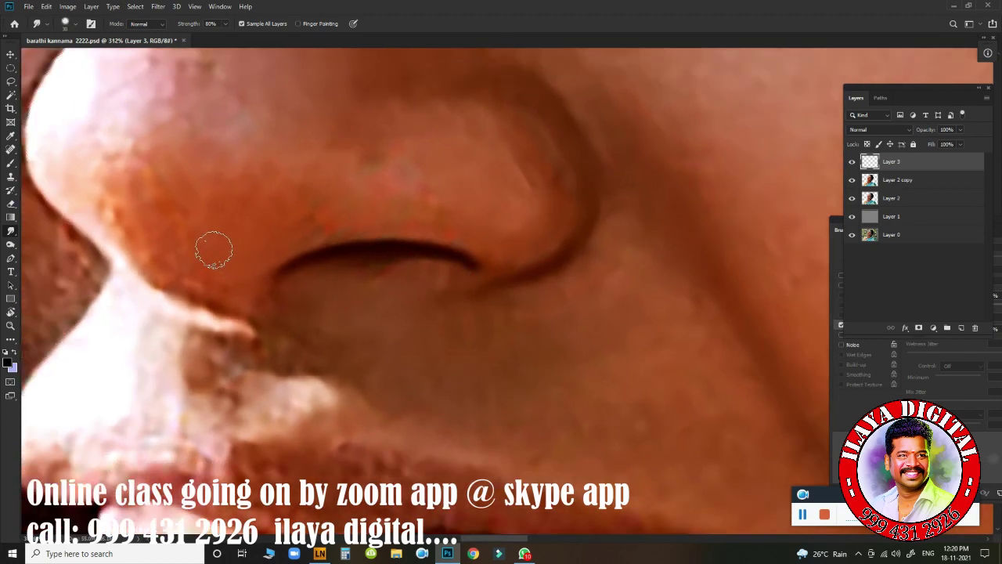
pyautogui.moveTo(306, 222)
pyautogui.mouseDown()
pyautogui.moveTo(282, 236)
pyautogui.moveTo(373, 218)
pyautogui.moveTo(318, 223)
pyautogui.moveTo(419, 217)
pyautogui.moveTo(394, 215)
pyautogui.moveTo(462, 232)
pyautogui.moveTo(455, 224)
pyautogui.moveTo(495, 245)
pyautogui.moveTo(430, 222)
pyautogui.mouseUp()
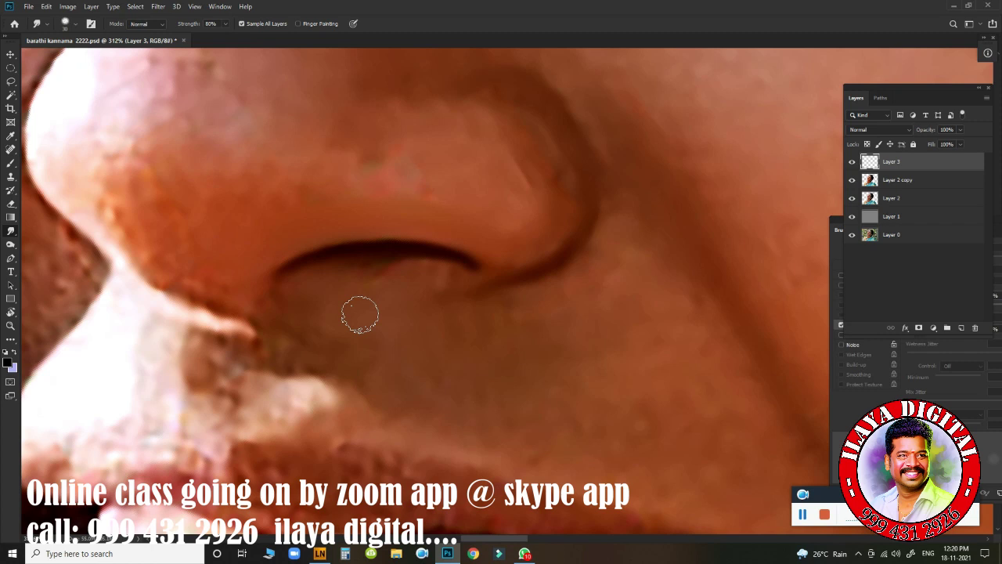
# Step: Enlarge the smudge brush to 60 px and blend the side of the nose above the nostril
pyautogui.press(']')
pyautogui.press(']')
pyautogui.press(']')
pyautogui.press(']')
pyautogui.press(']')
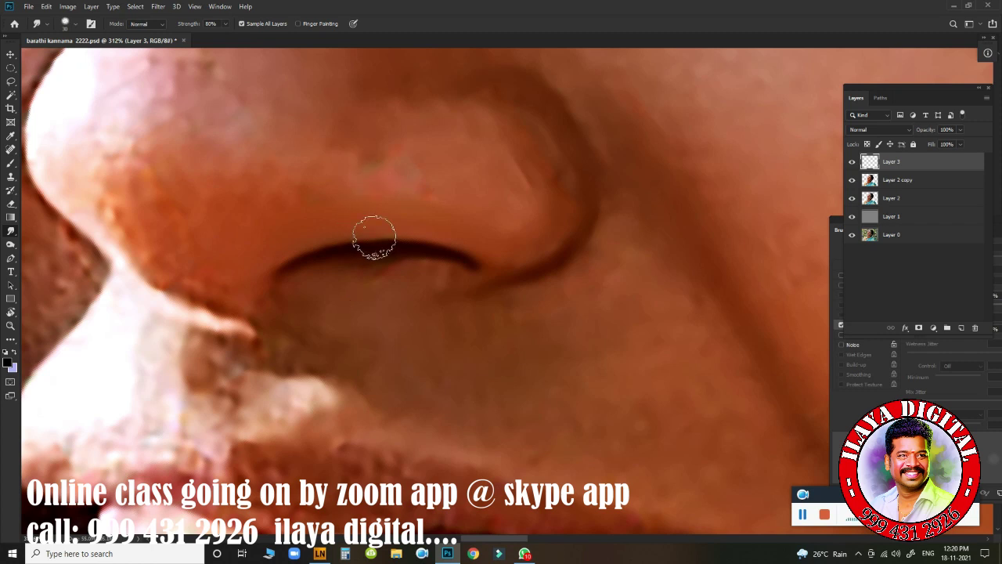
pyautogui.moveTo(324, 198); pyautogui.dragTo(395, 187)
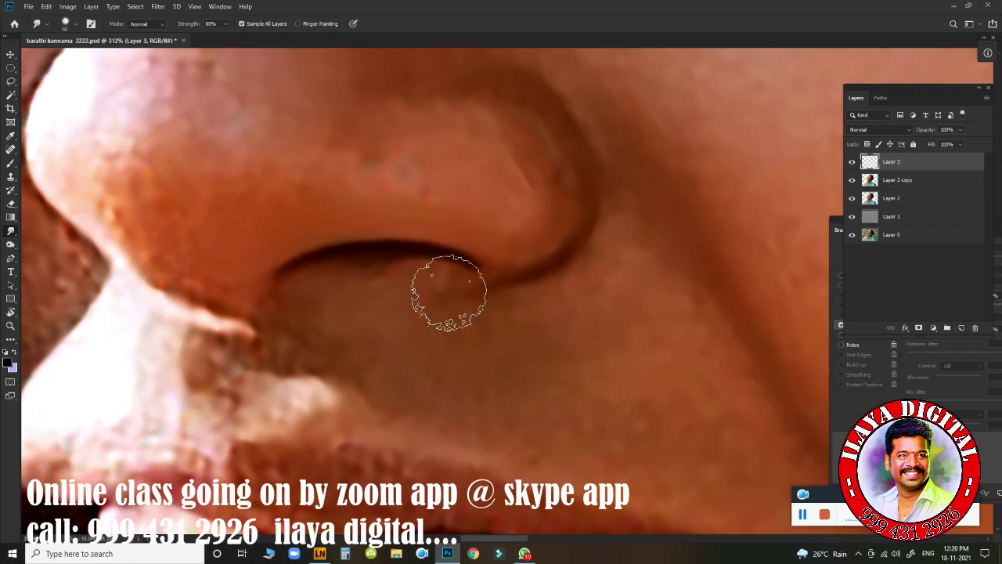
# Step: Smooth the inner part of the nostril wing and its transition into the side of the nose
pyautogui.scroll(-3, 407, 243)
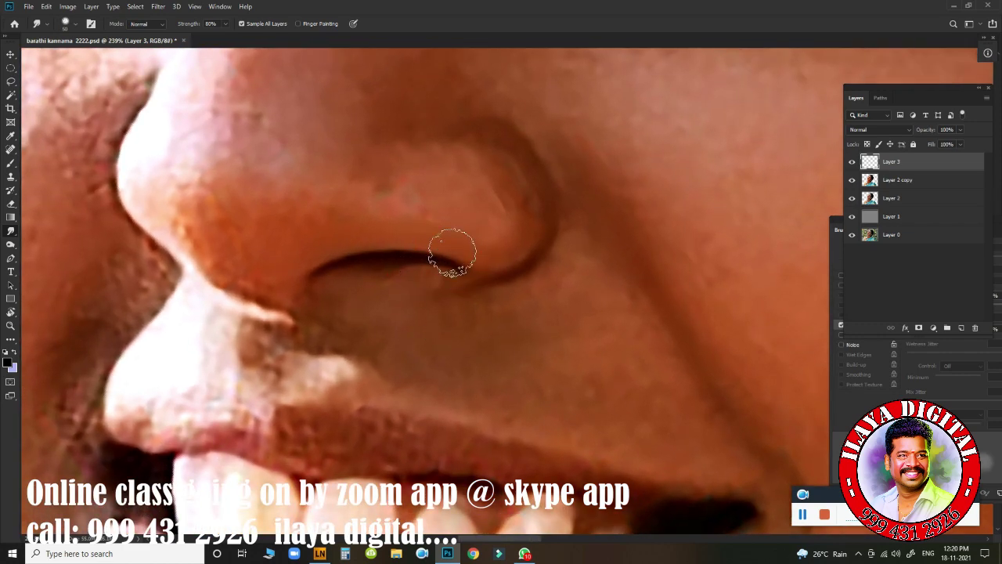
pyautogui.moveTo(438, 295); pyautogui.dragTo(444, 373)
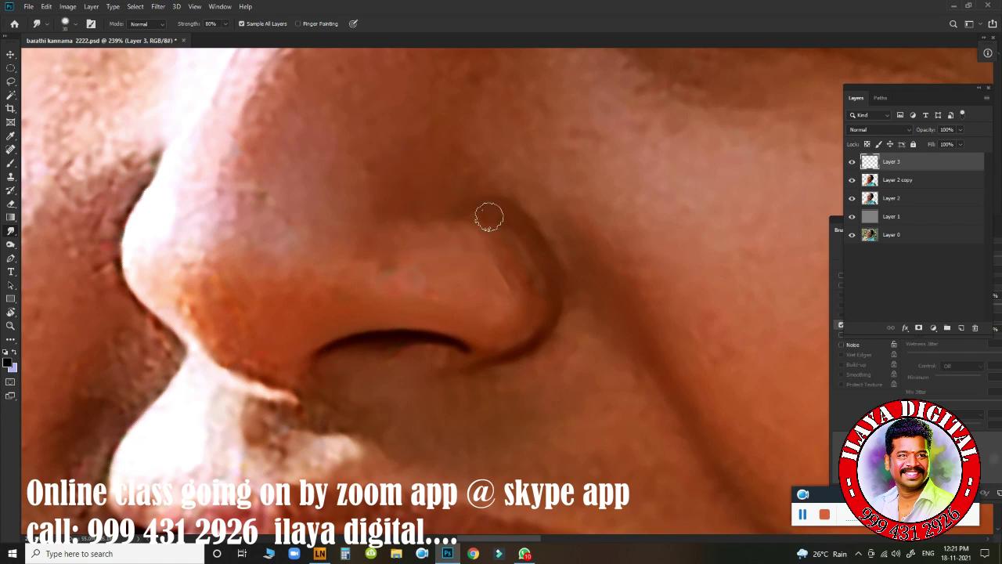
pyautogui.moveTo(441, 247)
pyautogui.mouseDown()
pyautogui.moveTo(486, 235)
pyautogui.moveTo(467, 233)
pyautogui.moveTo(457, 241)
pyautogui.moveTo(508, 248)
pyautogui.moveTo(483, 232)
pyautogui.moveTo(503, 245)
pyautogui.moveTo(470, 238)
pyautogui.moveTo(491, 230)
pyautogui.moveTo(513, 242)
pyautogui.moveTo(484, 228)
pyautogui.moveTo(457, 239)
pyautogui.moveTo(519, 265)
pyautogui.moveTo(521, 277)
pyautogui.moveTo(512, 255)
pyautogui.moveTo(526, 284)
pyautogui.moveTo(501, 322)
pyautogui.moveTo(519, 306)
pyautogui.moveTo(501, 282)
pyautogui.moveTo(479, 295)
pyautogui.mouseUp()
pyautogui.moveTo(409, 276); pyautogui.dragTo(437, 279)
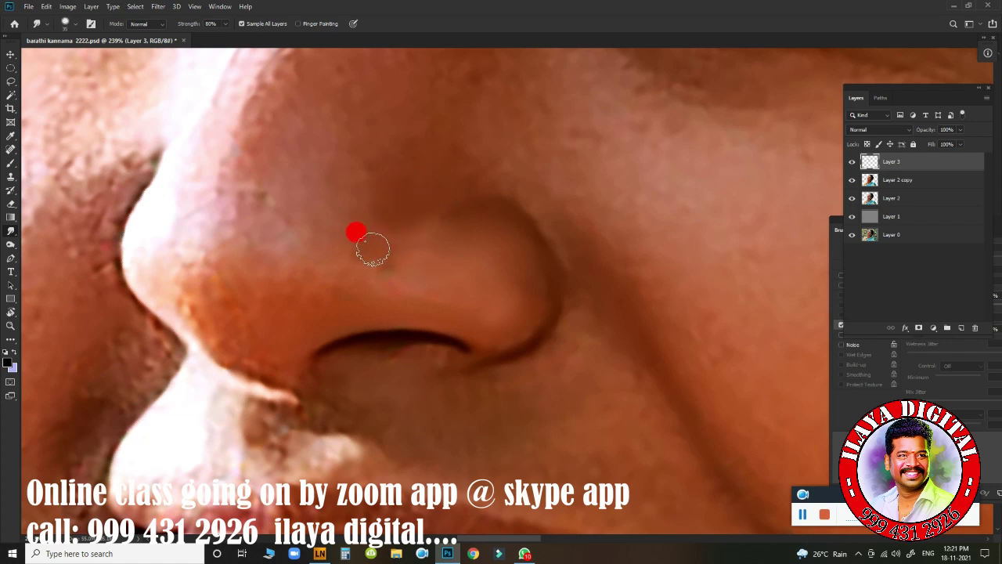
pyautogui.moveTo(372, 249); pyautogui.dragTo(400, 220)
pyautogui.moveTo(352, 262); pyautogui.dragTo(371, 276)
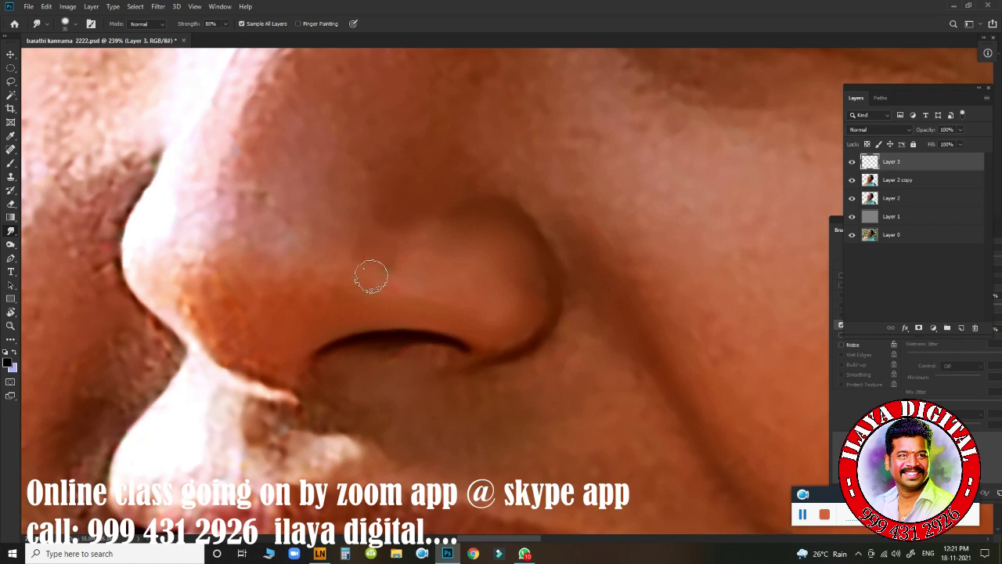
# Step: Blend the shading down the inside of the nostril wing's curved outer rim
pyautogui.moveTo(506, 236); pyautogui.dragTo(518, 318)
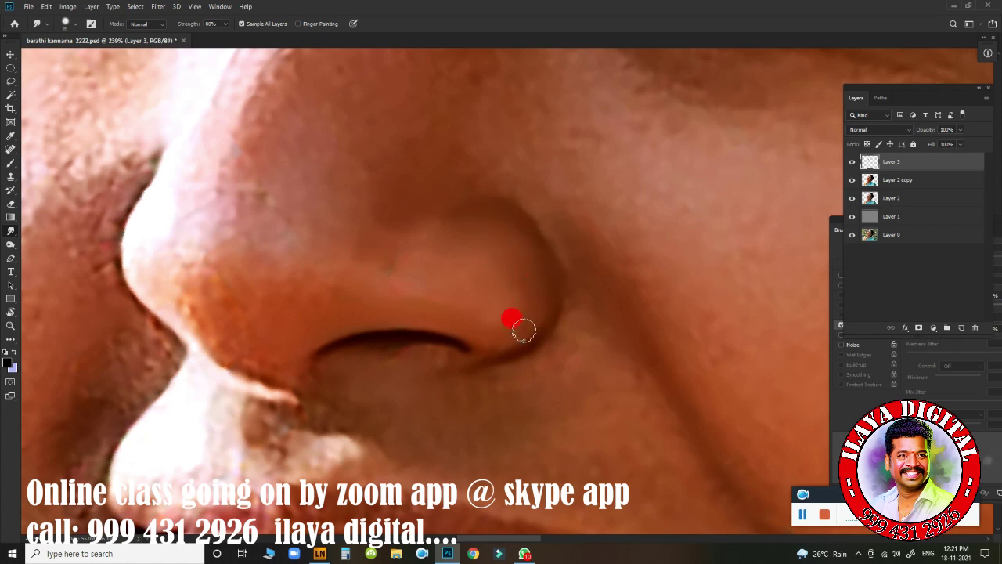
pyautogui.moveTo(524, 330); pyautogui.dragTo(496, 340)
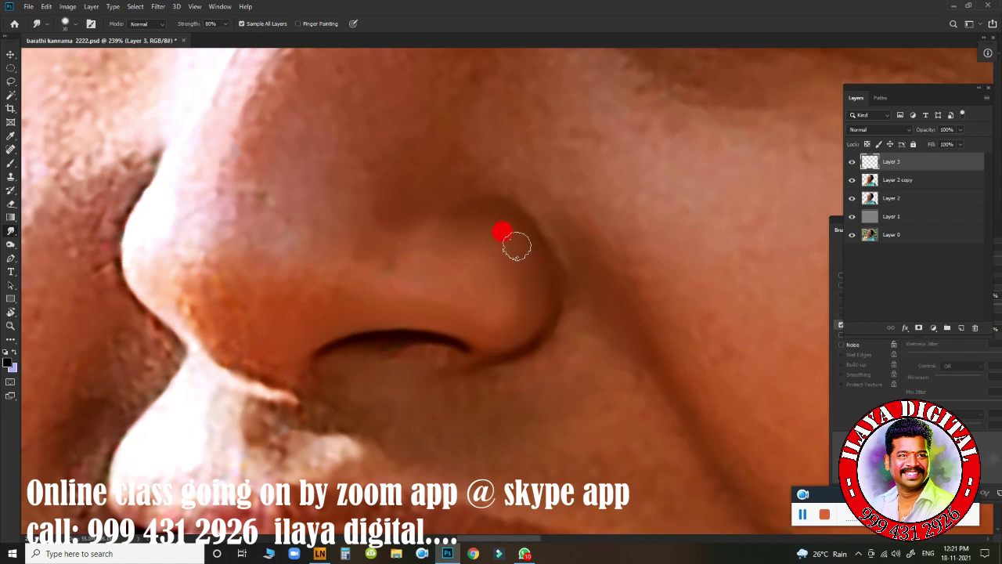
pyautogui.moveTo(533, 264)
pyautogui.mouseDown()
pyautogui.moveTo(529, 317)
pyautogui.moveTo(533, 262)
pyautogui.moveTo(540, 301)
pyautogui.moveTo(538, 257)
pyautogui.moveTo(535, 311)
pyautogui.moveTo(505, 344)
pyautogui.moveTo(521, 332)
pyautogui.moveTo(542, 274)
pyautogui.mouseUp()
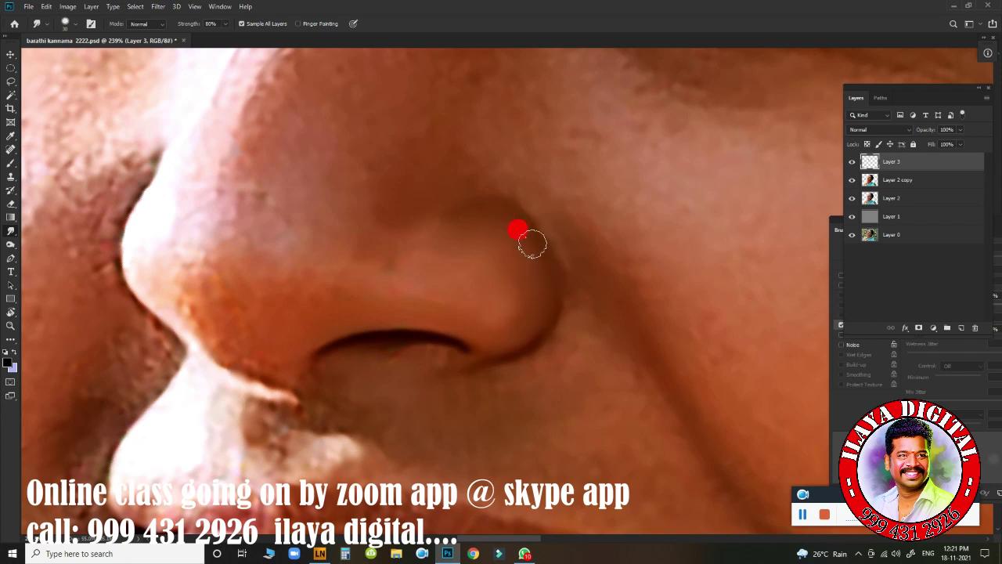
pyautogui.moveTo(521, 235)
pyautogui.mouseDown()
pyautogui.moveTo(457, 225)
pyautogui.moveTo(496, 216)
pyautogui.moveTo(460, 226)
pyautogui.moveTo(514, 226)
pyautogui.moveTo(483, 218)
pyautogui.moveTo(527, 256)
pyautogui.moveTo(513, 231)
pyautogui.moveTo(540, 307)
pyautogui.moveTo(484, 239)
pyautogui.moveTo(506, 312)
pyautogui.moveTo(496, 250)
pyautogui.moveTo(515, 306)
pyautogui.moveTo(503, 241)
pyautogui.moveTo(518, 293)
pyautogui.moveTo(513, 312)
pyautogui.moveTo(501, 320)
pyautogui.moveTo(514, 300)
pyautogui.moveTo(472, 324)
pyautogui.moveTo(523, 291)
pyautogui.mouseUp()
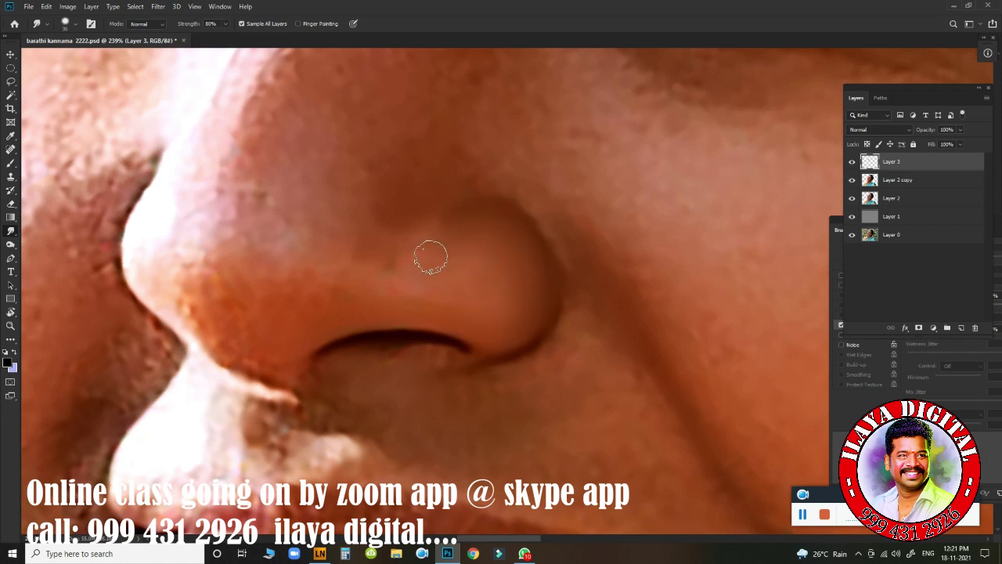
# Step: Smooth the centre of the nostril wing and soften the crease above it into the nose
pyautogui.moveTo(430, 256)
pyautogui.mouseDown()
pyautogui.moveTo(425, 264)
pyautogui.moveTo(443, 243)
pyautogui.moveTo(430, 269)
pyautogui.moveTo(448, 246)
pyautogui.moveTo(454, 273)
pyautogui.moveTo(472, 261)
pyautogui.moveTo(476, 243)
pyautogui.moveTo(449, 237)
pyautogui.moveTo(506, 245)
pyautogui.moveTo(531, 294)
pyautogui.moveTo(510, 239)
pyautogui.moveTo(485, 305)
pyautogui.mouseUp()
pyautogui.moveTo(409, 301)
pyautogui.mouseDown()
pyautogui.moveTo(458, 321)
pyautogui.moveTo(474, 321)
pyautogui.moveTo(468, 312)
pyautogui.mouseUp()
pyautogui.moveTo(427, 275); pyautogui.dragTo(427, 266)
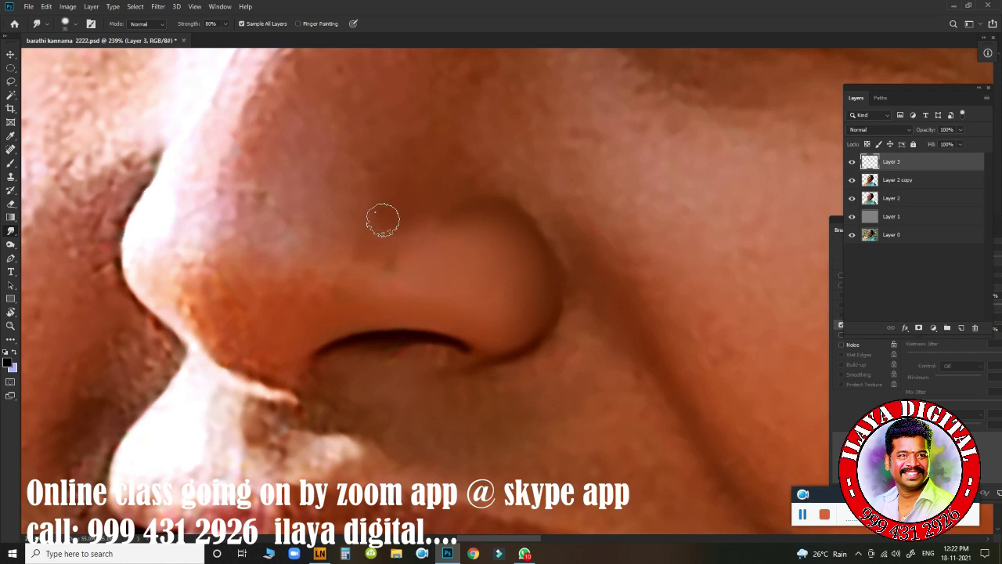
pyautogui.moveTo(383, 220)
pyautogui.mouseDown()
pyautogui.moveTo(418, 204)
pyautogui.moveTo(398, 228)
pyautogui.moveTo(479, 222)
pyautogui.moveTo(469, 224)
pyautogui.mouseUp()
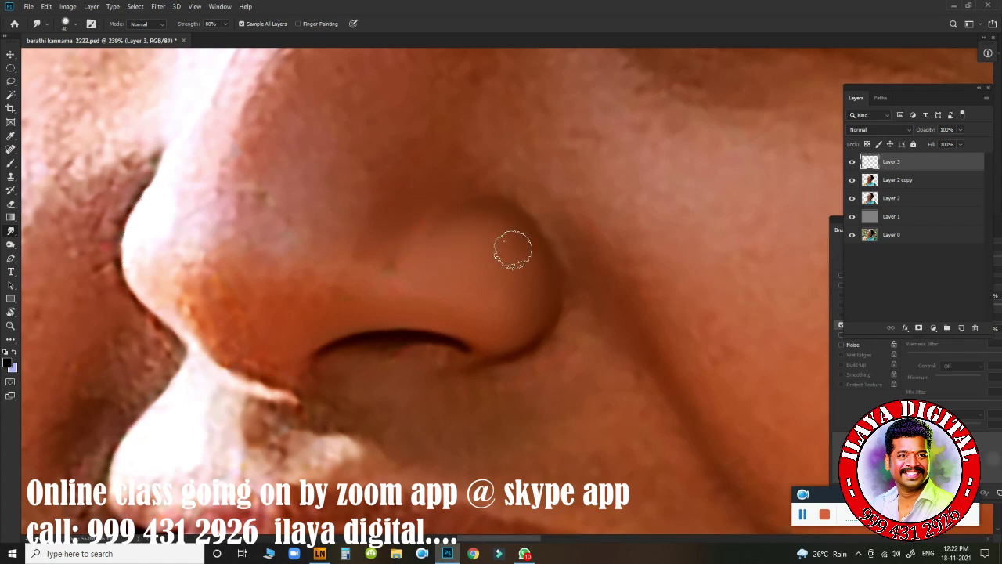
pyautogui.moveTo(513, 250)
pyautogui.mouseDown()
pyautogui.moveTo(534, 278)
pyautogui.moveTo(513, 235)
pyautogui.moveTo(532, 302)
pyautogui.mouseUp()
pyautogui.moveTo(425, 243)
pyautogui.mouseDown()
pyautogui.moveTo(430, 260)
pyautogui.moveTo(443, 242)
pyautogui.moveTo(427, 211)
pyautogui.moveTo(399, 240)
pyautogui.mouseUp()
pyautogui.moveTo(422, 289)
pyautogui.mouseDown()
pyautogui.moveTo(436, 264)
pyautogui.moveTo(436, 209)
pyautogui.moveTo(402, 231)
pyautogui.mouseUp()
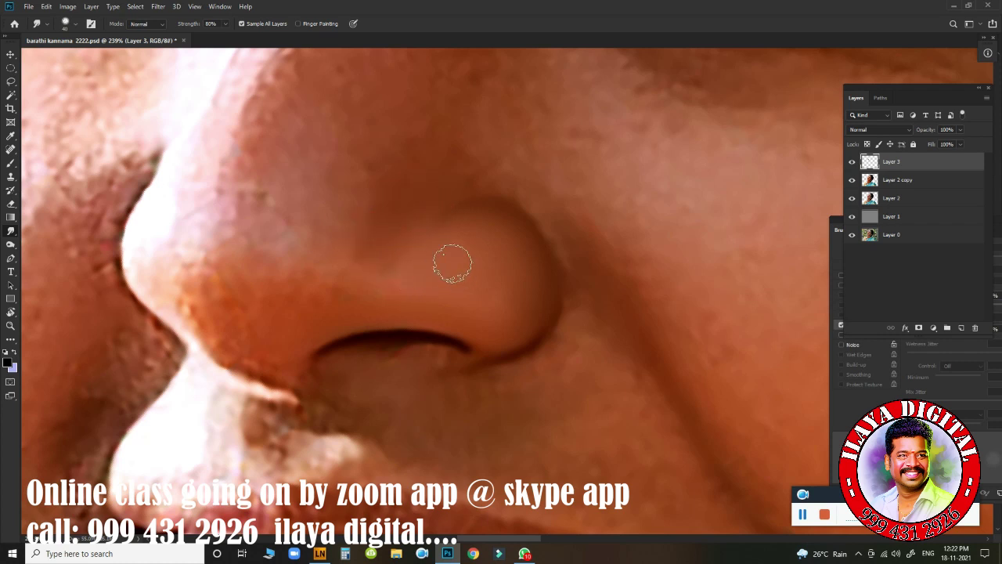
pyautogui.moveTo(452, 264)
pyautogui.mouseDown()
pyautogui.moveTo(421, 258)
pyautogui.moveTo(419, 235)
pyautogui.moveTo(501, 253)
pyautogui.moveTo(523, 285)
pyautogui.moveTo(488, 224)
pyautogui.moveTo(510, 298)
pyautogui.moveTo(525, 263)
pyautogui.moveTo(522, 300)
pyautogui.mouseUp()
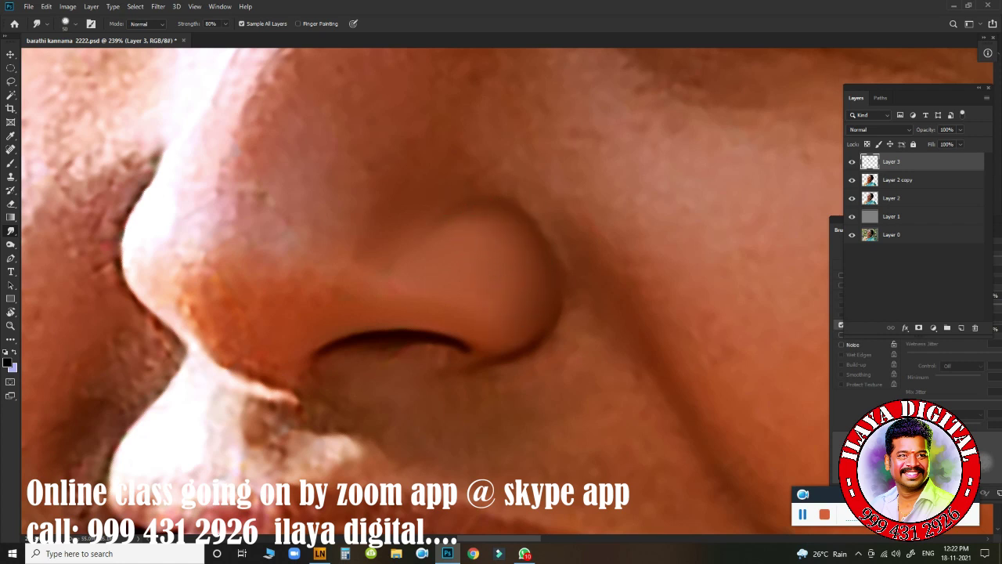
# Step: Smudge the dark nostril opening and its lower edge with a smaller brush to smooth the shadow
pyautogui.moveTo(337, 320)
pyautogui.mouseDown()
pyautogui.moveTo(414, 308)
pyautogui.moveTo(397, 310)
pyautogui.moveTo(487, 332)
pyautogui.moveTo(431, 307)
pyautogui.moveTo(487, 351)
pyautogui.moveTo(465, 366)
pyautogui.moveTo(493, 356)
pyautogui.moveTo(460, 365)
pyautogui.moveTo(489, 190)
pyautogui.mouseUp()
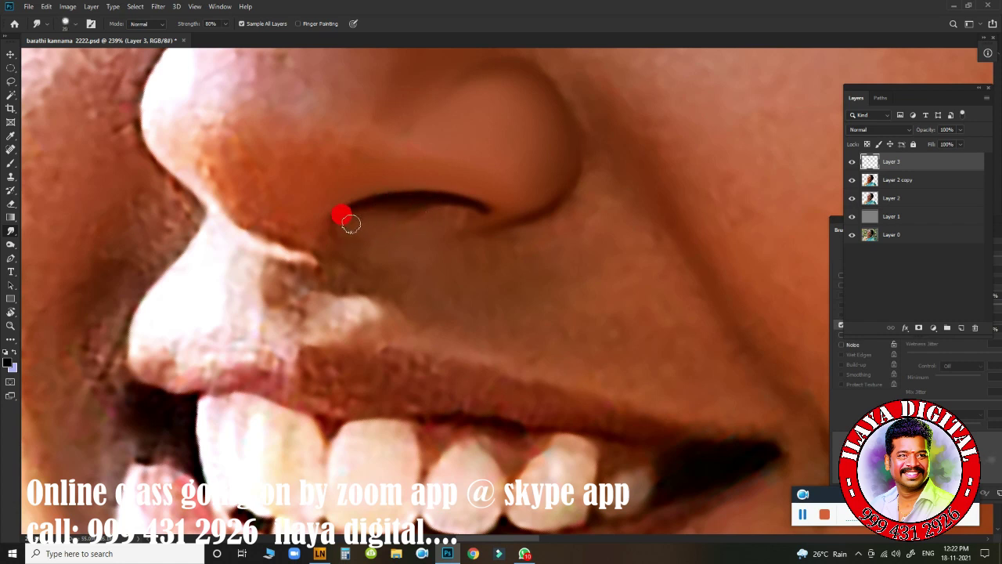
pyautogui.moveTo(356, 227); pyautogui.dragTo(426, 213)
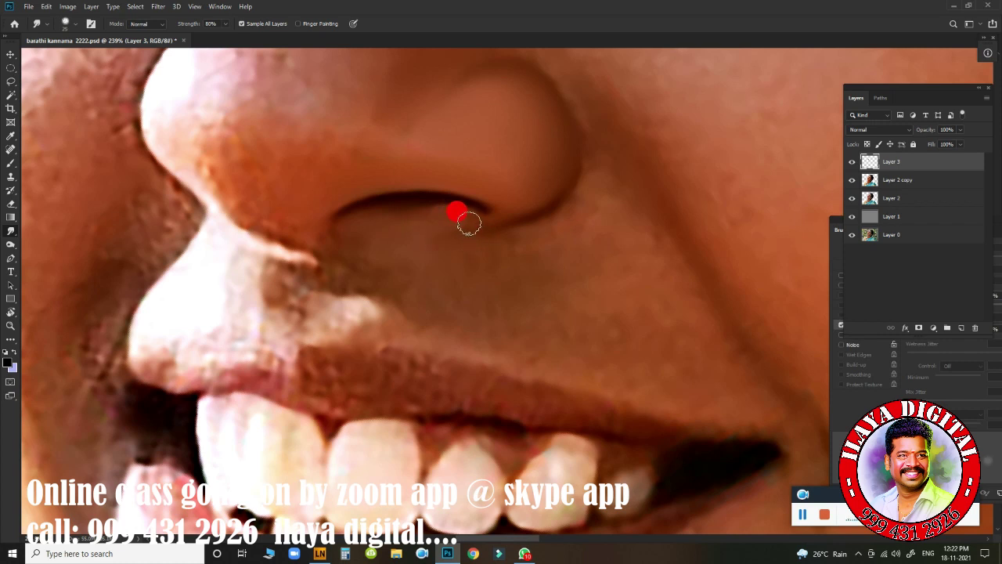
pyautogui.moveTo(363, 233); pyautogui.dragTo(348, 249)
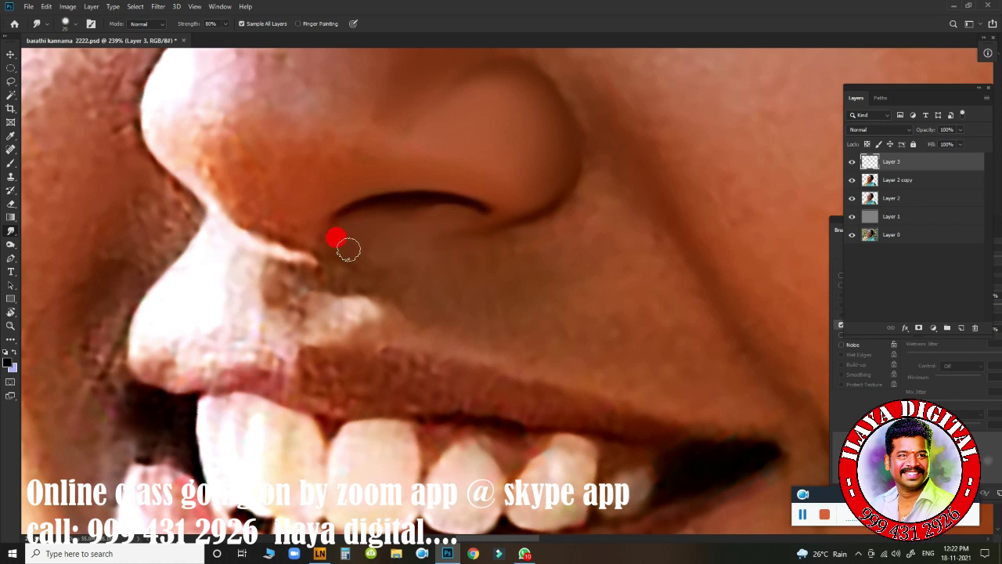
# Step: Smudge the lower contour of the nose with a 15 px brush and blend the orange shading beneath the tip
pyautogui.moveTo(321, 215)
pyautogui.mouseDown()
pyautogui.moveTo(320, 238)
pyautogui.moveTo(328, 201)
pyautogui.moveTo(293, 231)
pyautogui.mouseUp()
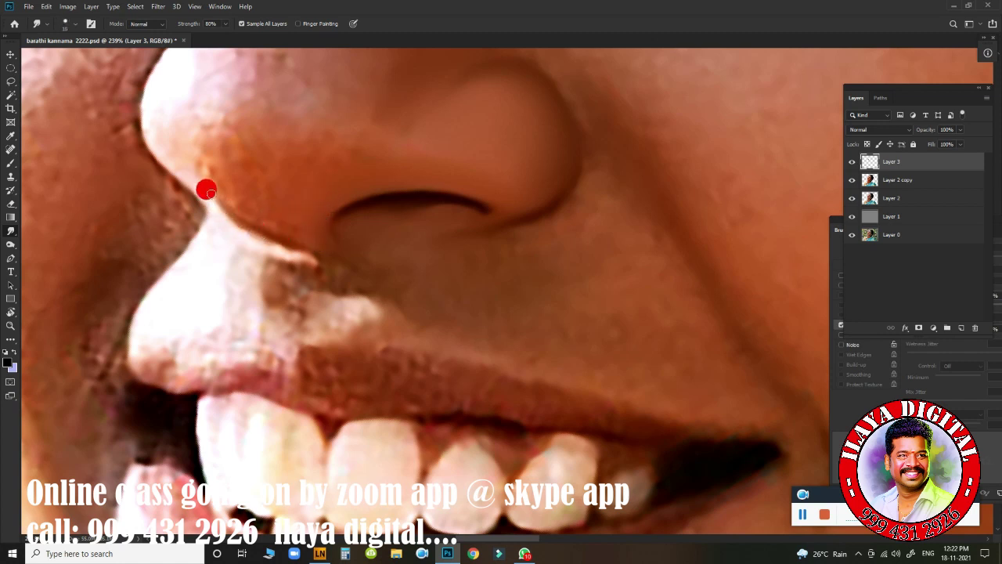
pyautogui.press(']')
pyautogui.moveTo(248, 214)
pyautogui.mouseDown()
pyautogui.moveTo(220, 188)
pyautogui.moveTo(237, 207)
pyautogui.mouseUp()
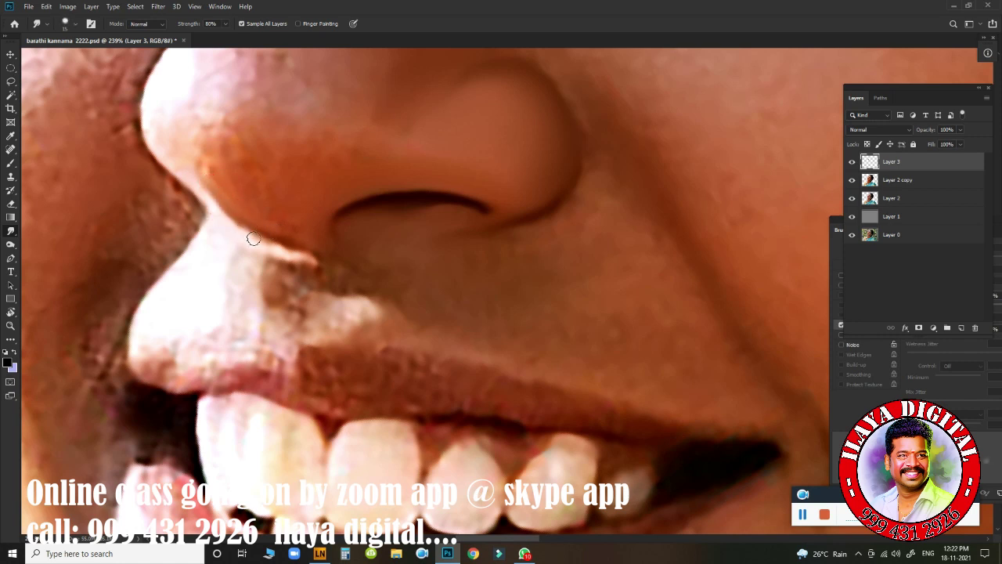
pyautogui.moveTo(265, 246); pyautogui.dragTo(235, 228)
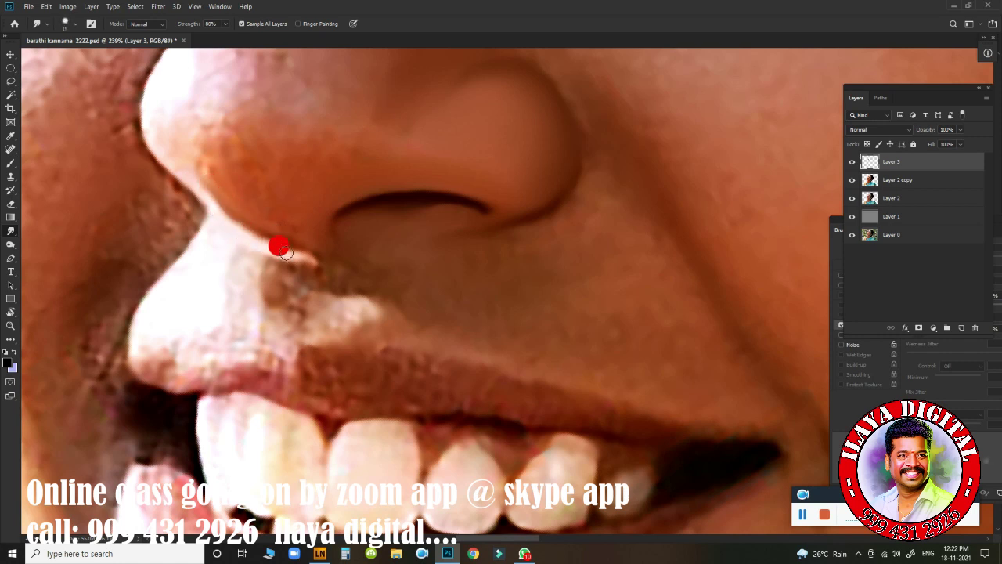
pyautogui.moveTo(282, 251)
pyautogui.mouseDown()
pyautogui.moveTo(310, 258)
pyautogui.moveTo(238, 233)
pyautogui.moveTo(202, 190)
pyautogui.moveTo(232, 169)
pyautogui.moveTo(226, 162)
pyautogui.moveTo(295, 227)
pyautogui.moveTo(216, 164)
pyautogui.moveTo(268, 185)
pyautogui.moveTo(266, 152)
pyautogui.moveTo(267, 188)
pyautogui.moveTo(233, 169)
pyautogui.moveTo(285, 210)
pyautogui.moveTo(314, 170)
pyautogui.moveTo(389, 168)
pyautogui.moveTo(351, 170)
pyautogui.mouseUp()
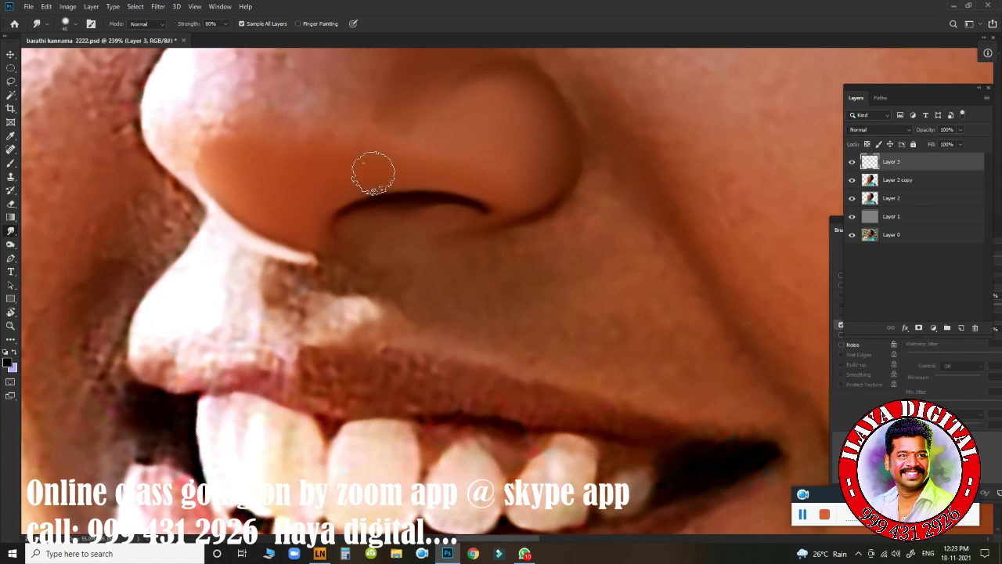
# Step: Reduce the smudge brush to 25 px and blend the shaded skin directly below the nostril
pyautogui.press('[')
pyautogui.press('[')
pyautogui.press('[')
pyautogui.moveTo(338, 242)
pyautogui.mouseDown()
pyautogui.moveTo(349, 226)
pyautogui.moveTo(333, 244)
pyautogui.moveTo(291, 237)
pyautogui.moveTo(327, 247)
pyautogui.mouseUp()
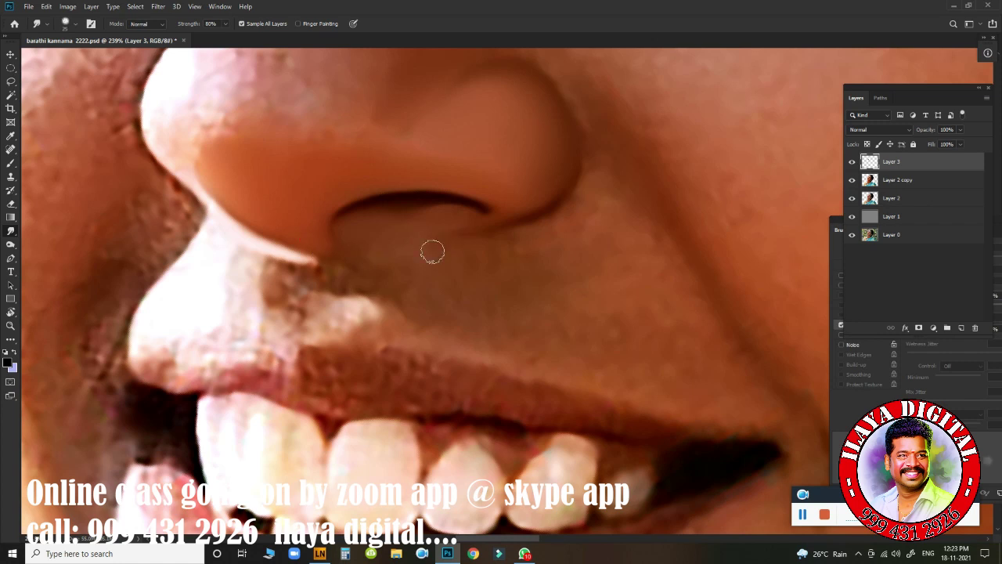
pyautogui.moveTo(438, 252); pyautogui.dragTo(501, 242)
pyautogui.moveTo(367, 254)
pyautogui.mouseDown()
pyautogui.moveTo(378, 276)
pyautogui.moveTo(324, 236)
pyautogui.mouseUp()
pyautogui.moveTo(551, 233)
pyautogui.mouseDown()
pyautogui.moveTo(518, 235)
pyautogui.moveTo(587, 179)
pyautogui.moveTo(539, 231)
pyautogui.moveTo(523, 233)
pyautogui.mouseUp()
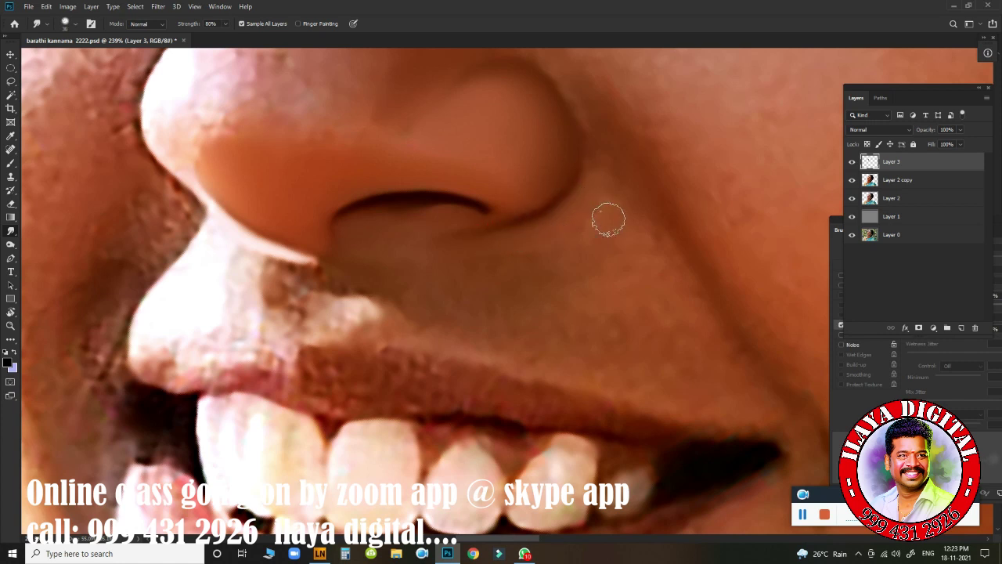
# Step: Blend the skin between the nostril and the smile crease, and refine the nostril wing's outer edge
pyautogui.moveTo(607, 216)
pyautogui.mouseDown()
pyautogui.moveTo(655, 249)
pyautogui.moveTo(633, 209)
pyautogui.moveTo(659, 255)
pyautogui.mouseUp()
pyautogui.moveTo(601, 229)
pyautogui.mouseDown()
pyautogui.moveTo(506, 266)
pyautogui.moveTo(617, 241)
pyautogui.moveTo(595, 264)
pyautogui.moveTo(648, 277)
pyautogui.moveTo(686, 308)
pyautogui.moveTo(569, 233)
pyautogui.moveTo(549, 253)
pyautogui.moveTo(481, 267)
pyautogui.moveTo(558, 270)
pyautogui.moveTo(549, 302)
pyautogui.moveTo(589, 292)
pyautogui.moveTo(726, 372)
pyautogui.moveTo(657, 256)
pyautogui.moveTo(728, 375)
pyautogui.moveTo(700, 363)
pyautogui.moveTo(680, 374)
pyautogui.moveTo(730, 390)
pyautogui.moveTo(530, 317)
pyautogui.moveTo(473, 321)
pyautogui.moveTo(437, 310)
pyautogui.moveTo(434, 292)
pyautogui.moveTo(432, 304)
pyautogui.moveTo(416, 288)
pyautogui.moveTo(415, 268)
pyautogui.moveTo(428, 264)
pyautogui.moveTo(540, 246)
pyautogui.moveTo(486, 287)
pyautogui.moveTo(545, 277)
pyautogui.moveTo(569, 292)
pyautogui.moveTo(590, 283)
pyautogui.moveTo(636, 311)
pyautogui.moveTo(528, 293)
pyautogui.moveTo(577, 304)
pyautogui.moveTo(545, 269)
pyautogui.moveTo(577, 236)
pyautogui.moveTo(512, 269)
pyautogui.mouseUp()
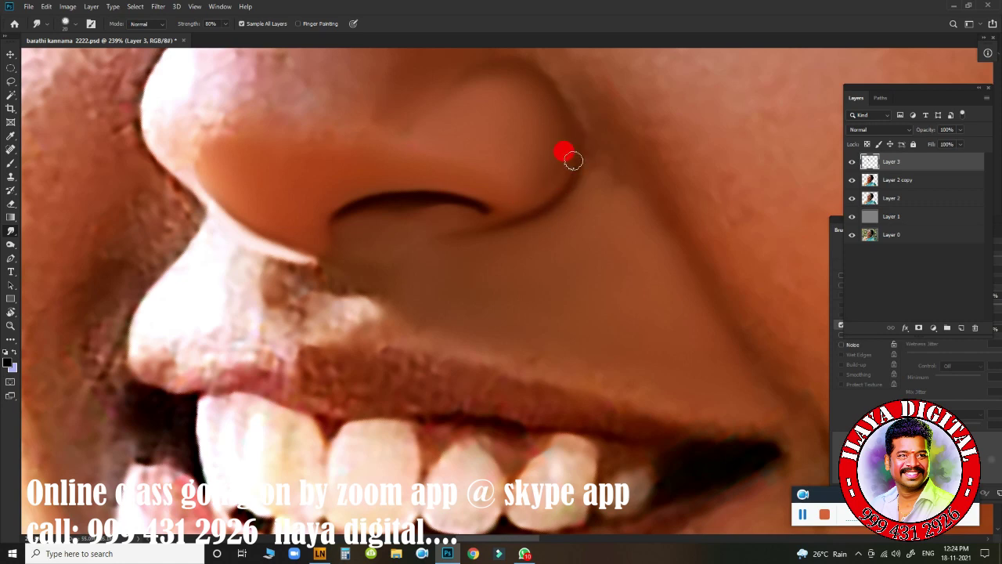
pyautogui.moveTo(560, 177); pyautogui.dragTo(524, 255)
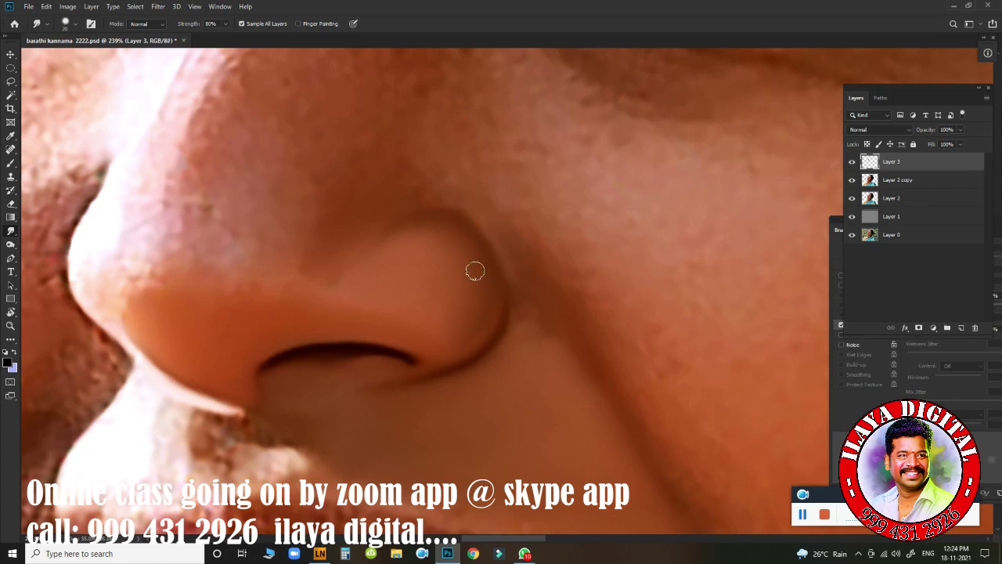
# Step: Smooth the skin inside the nostril wing and along its outer rim with a 35 to 45 px smudge brush
pyautogui.moveTo(480, 316)
pyautogui.mouseDown()
pyautogui.moveTo(465, 324)
pyautogui.moveTo(462, 309)
pyautogui.mouseUp()
pyautogui.moveTo(472, 326); pyautogui.dragTo(478, 281)
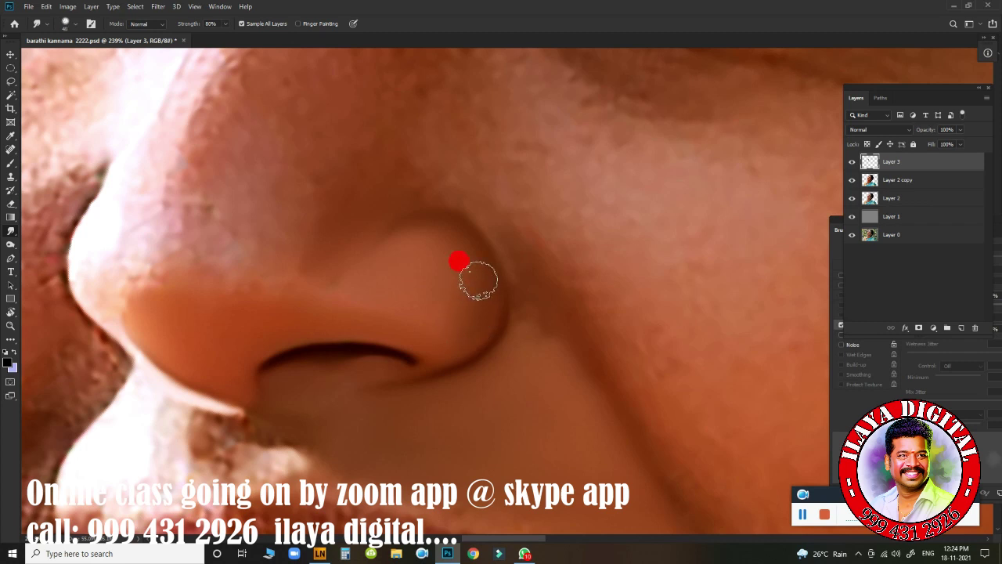
pyautogui.moveTo(446, 239)
pyautogui.mouseDown()
pyautogui.moveTo(473, 253)
pyautogui.moveTo(449, 231)
pyautogui.moveTo(486, 292)
pyautogui.moveTo(475, 321)
pyautogui.moveTo(470, 260)
pyautogui.mouseUp()
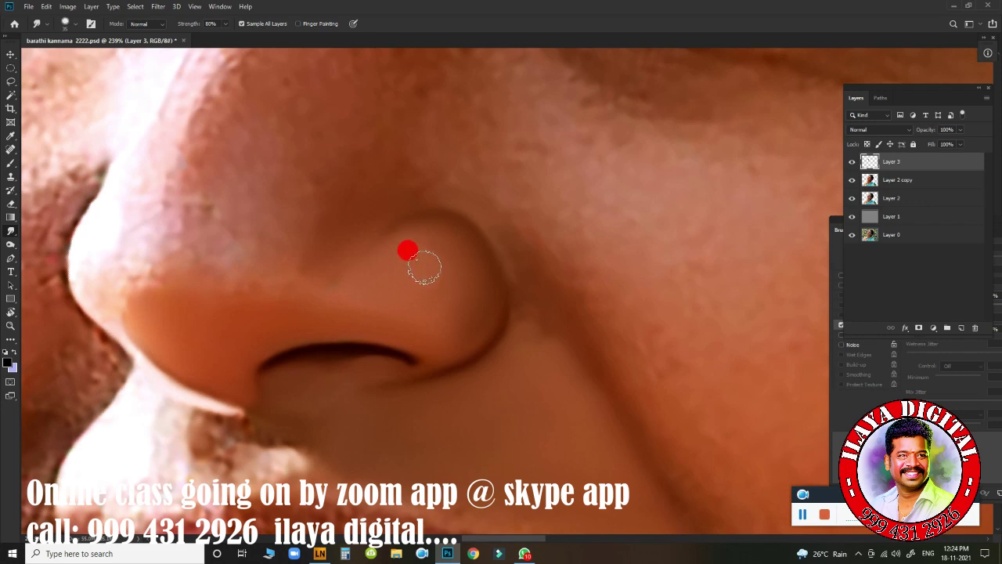
pyautogui.moveTo(584, 335); pyautogui.dragTo(548, 342)
pyautogui.moveTo(562, 375)
pyautogui.mouseDown()
pyautogui.moveTo(629, 395)
pyautogui.moveTo(487, 324)
pyautogui.mouseUp()
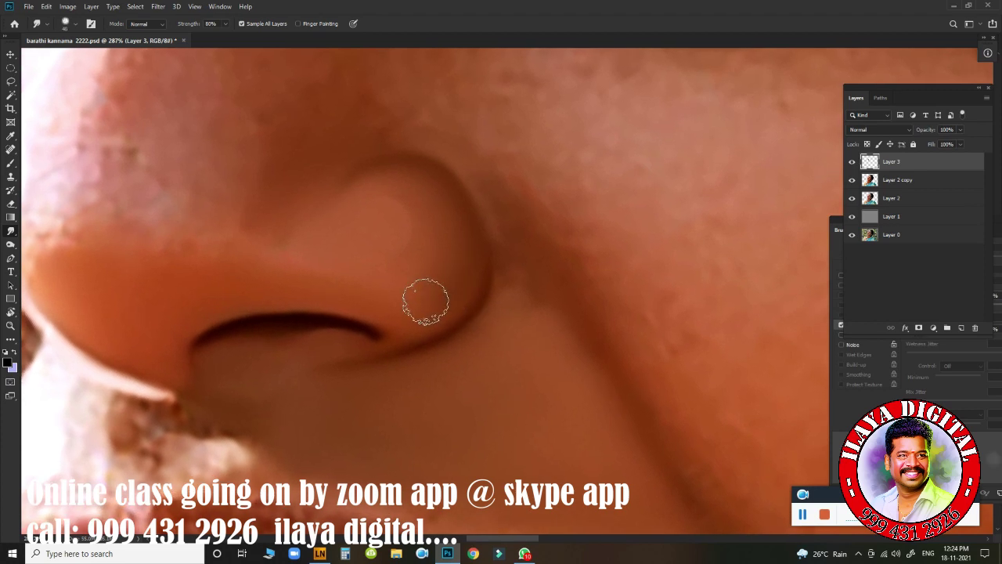
pyautogui.press(']')
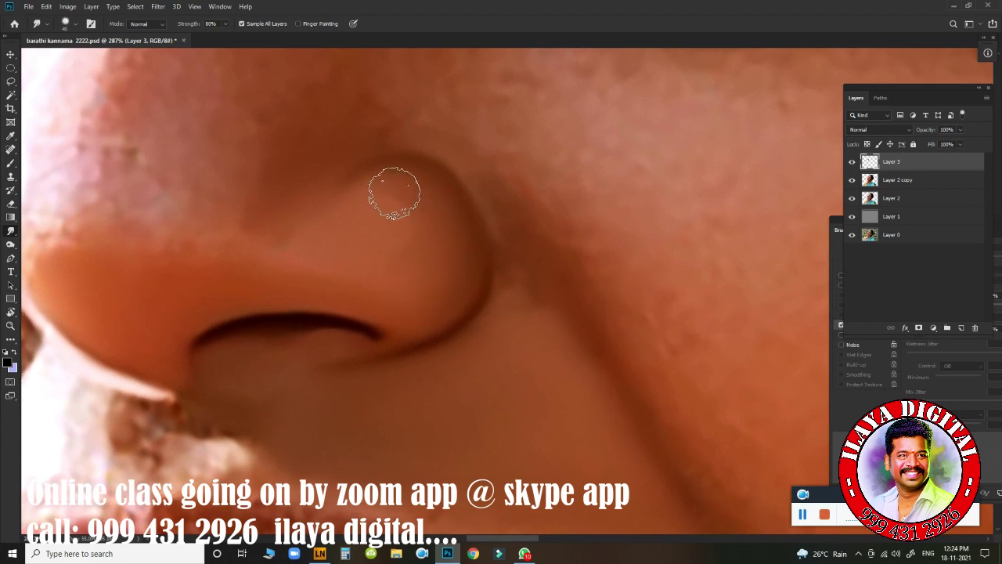
pyautogui.moveTo(434, 198)
pyautogui.mouseDown()
pyautogui.moveTo(410, 190)
pyautogui.moveTo(416, 257)
pyautogui.mouseUp()
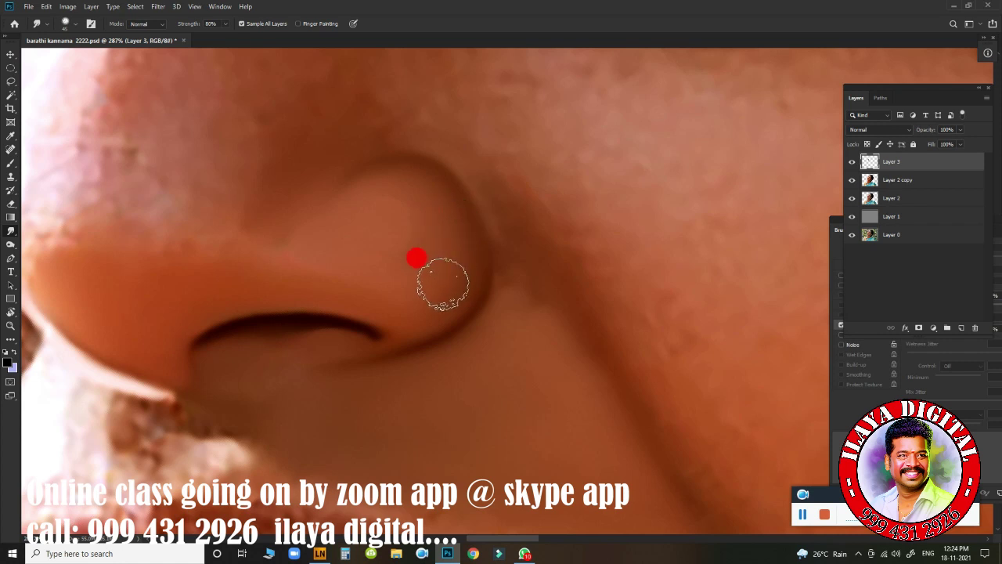
# Step: Reduce the smudge brush to 30 px and blend the strip between the nostril wing and the upper smile crease
pyautogui.press('[')
pyautogui.press('[')
pyautogui.moveTo(477, 301); pyautogui.dragTo(482, 310)
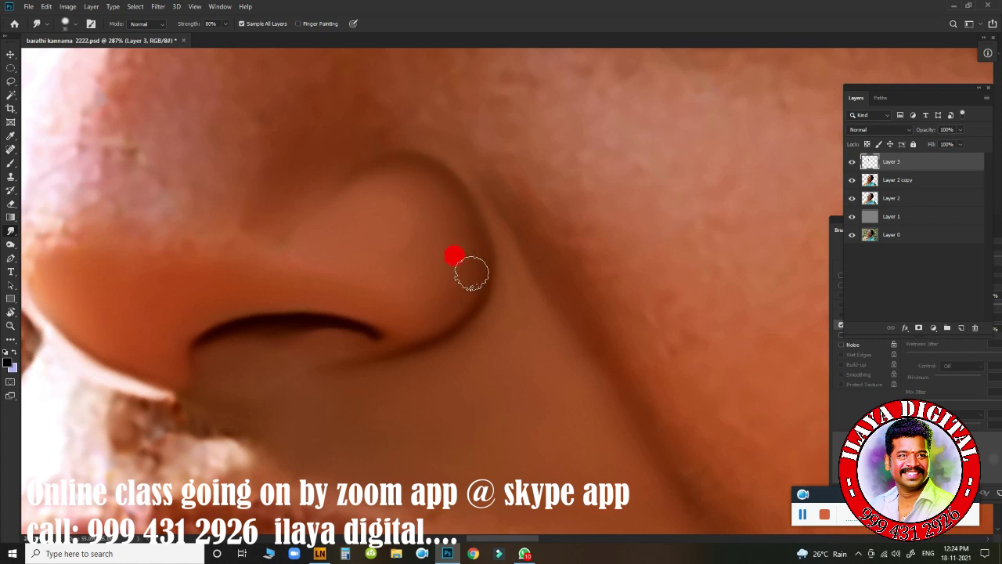
pyautogui.moveTo(483, 159); pyautogui.dragTo(468, 142)
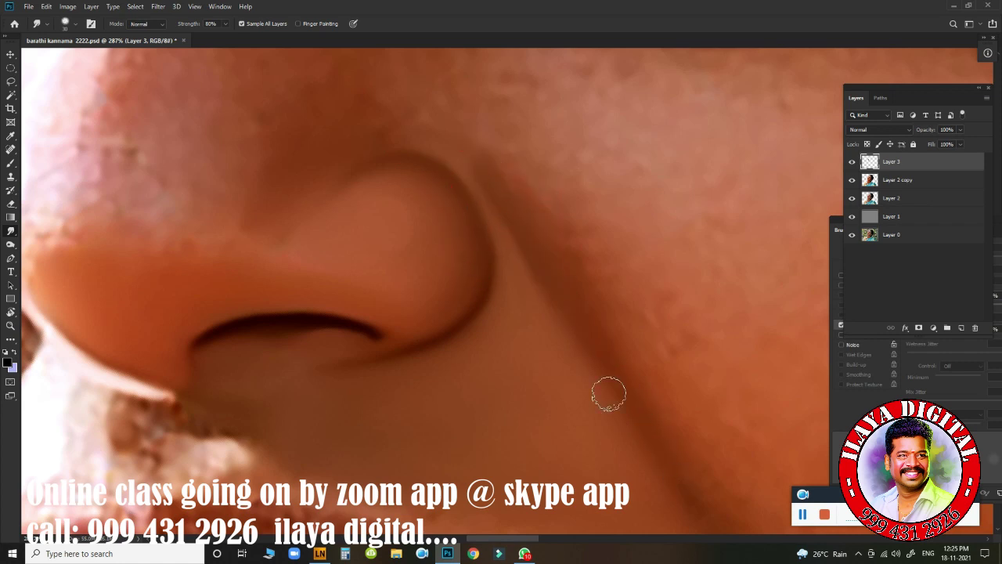
pyautogui.moveTo(513, 305); pyautogui.dragTo(475, 334)
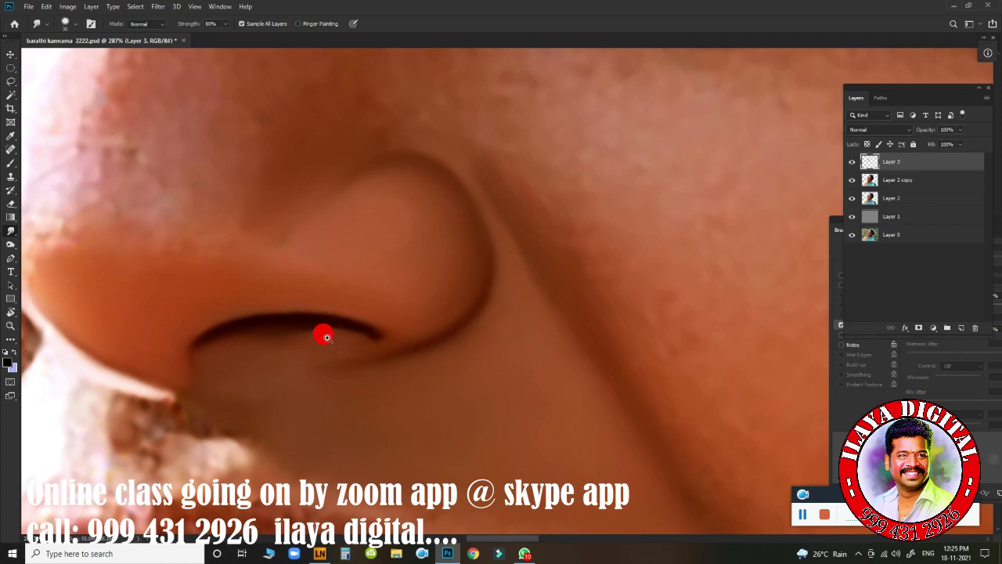
# Step: Smudge along the smile crease toward the mouth corner and blend the adjoining cheek with a 70 px brush
pyautogui.scroll(-5, 327, 336)
pyautogui.moveTo(268, 324); pyautogui.dragTo(229, 221)
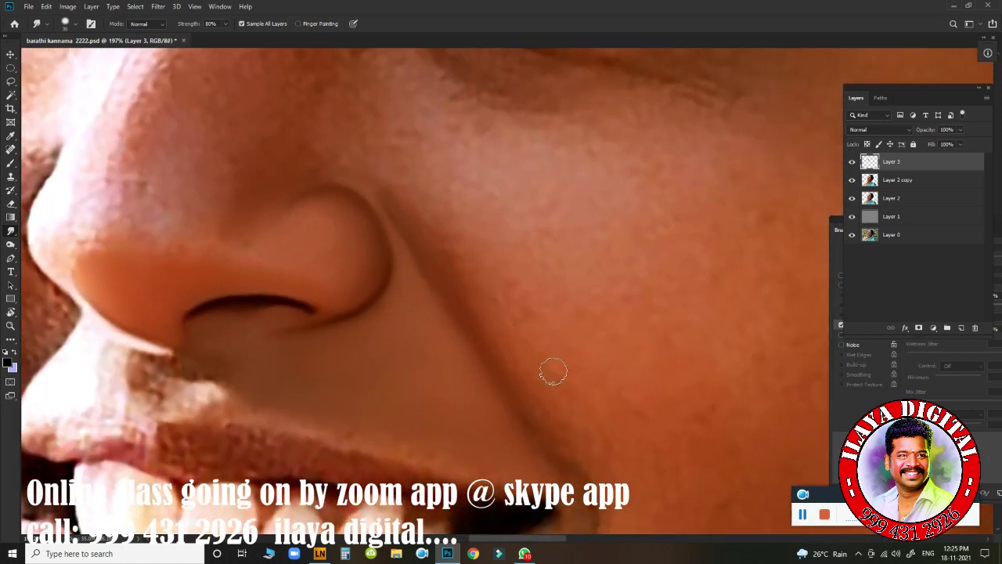
pyautogui.moveTo(519, 353)
pyautogui.mouseDown()
pyautogui.moveTo(501, 353)
pyautogui.moveTo(430, 224)
pyautogui.moveTo(546, 408)
pyautogui.moveTo(534, 389)
pyautogui.mouseUp()
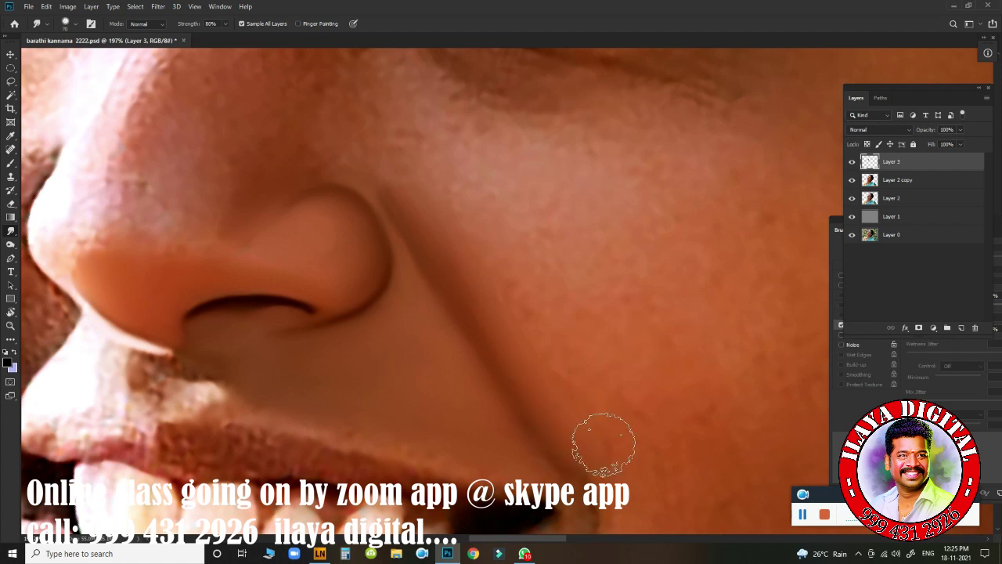
pyautogui.moveTo(608, 439); pyautogui.dragTo(591, 452)
pyautogui.moveTo(603, 441)
pyautogui.mouseDown()
pyautogui.moveTo(628, 459)
pyautogui.moveTo(621, 444)
pyautogui.moveTo(649, 431)
pyautogui.moveTo(676, 449)
pyautogui.mouseUp()
# Step: Enlarge the smudge brush to 250 px and broadly blend the cheek beside the mouth corner
pyautogui.press(']')
pyautogui.press(']')
pyautogui.press(']')
pyautogui.press(']')
pyautogui.press(']')
pyautogui.moveTo(641, 396)
pyautogui.mouseDown()
pyautogui.moveTo(693, 384)
pyautogui.moveTo(600, 362)
pyautogui.moveTo(668, 329)
pyautogui.moveTo(718, 347)
pyautogui.moveTo(704, 361)
pyautogui.moveTo(660, 365)
pyautogui.moveTo(682, 365)
pyautogui.moveTo(680, 381)
pyautogui.mouseUp()
pyautogui.press(']')
pyautogui.press(']')
pyautogui.press(']')
pyautogui.moveTo(625, 337)
pyautogui.mouseDown()
pyautogui.moveTo(608, 336)
pyautogui.moveTo(430, 198)
pyautogui.mouseUp()
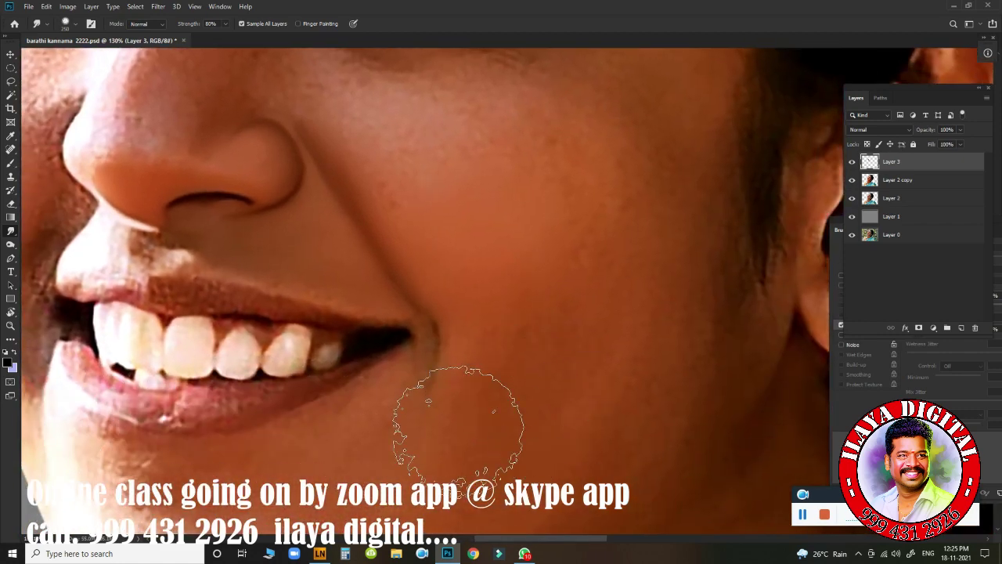
pyautogui.moveTo(509, 388); pyautogui.dragTo(474, 383)
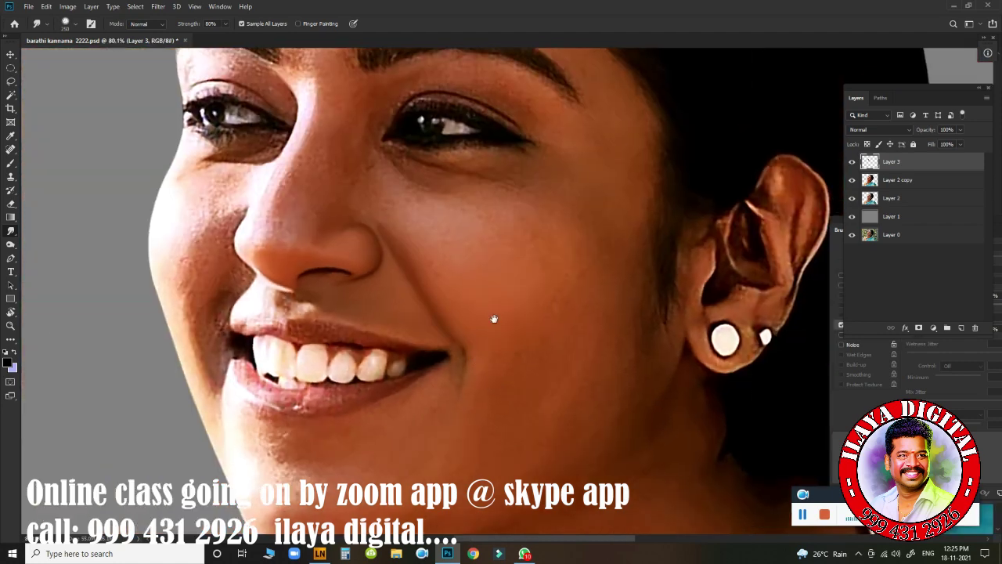
pyautogui.moveTo(500, 335)
pyautogui.mouseDown()
pyautogui.moveTo(491, 382)
pyautogui.moveTo(513, 372)
pyautogui.mouseUp()
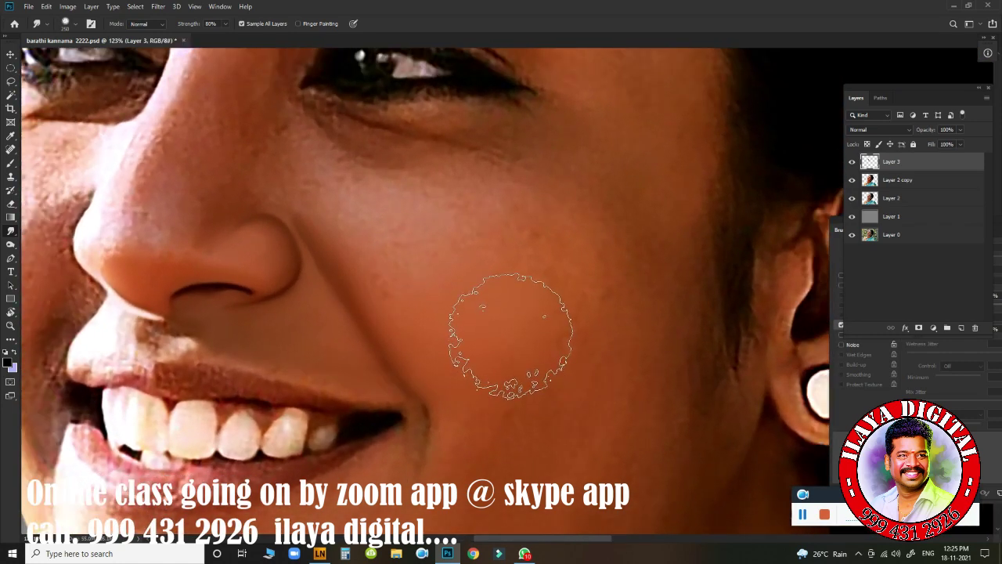
# Step: Smooth the middle of the cheek and the skin bordering the smile crease with a smudge brush of about 100 px
pyautogui.press('[')
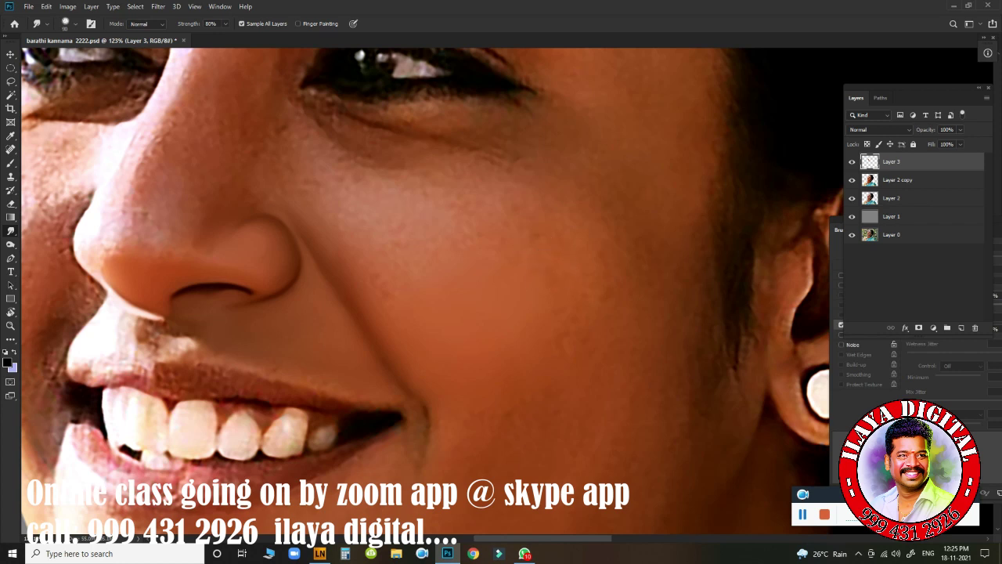
pyautogui.press(']')
pyautogui.press(']')
pyautogui.press(']')
pyautogui.press(']')
pyautogui.moveTo(539, 228)
pyautogui.mouseDown()
pyautogui.moveTo(564, 253)
pyautogui.moveTo(563, 268)
pyautogui.moveTo(530, 228)
pyautogui.moveTo(459, 201)
pyautogui.moveTo(488, 289)
pyautogui.moveTo(499, 285)
pyautogui.moveTo(441, 320)
pyautogui.moveTo(434, 336)
pyautogui.moveTo(463, 356)
pyautogui.mouseUp()
pyautogui.click(372, 276)
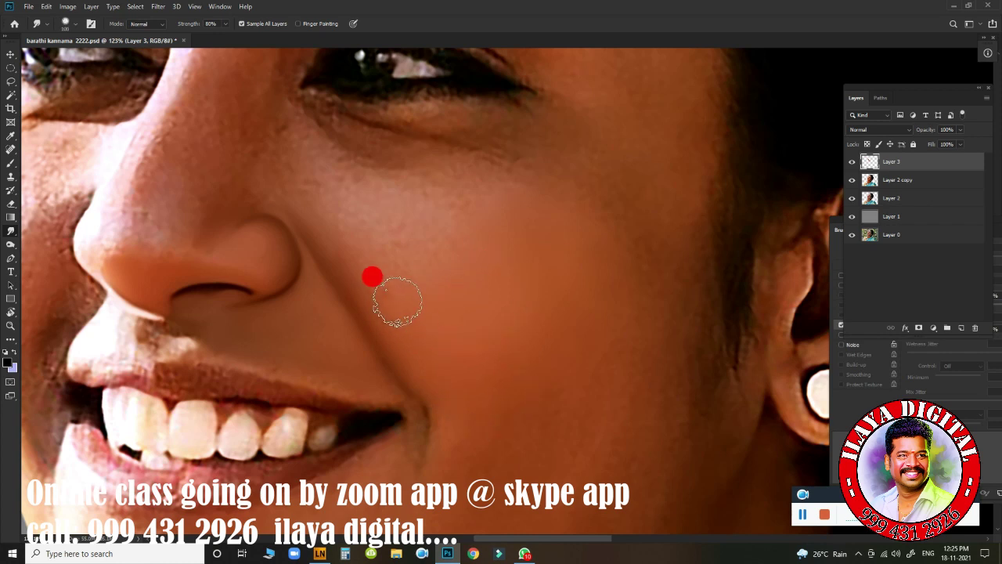
# Step: Blend the bright upper cheek between the nose and the area below the eye with a 150 px smudge brush
pyautogui.moveTo(373, 228)
pyautogui.mouseDown()
pyautogui.moveTo(414, 217)
pyautogui.moveTo(439, 179)
pyautogui.mouseUp()
pyautogui.click(373, 185)
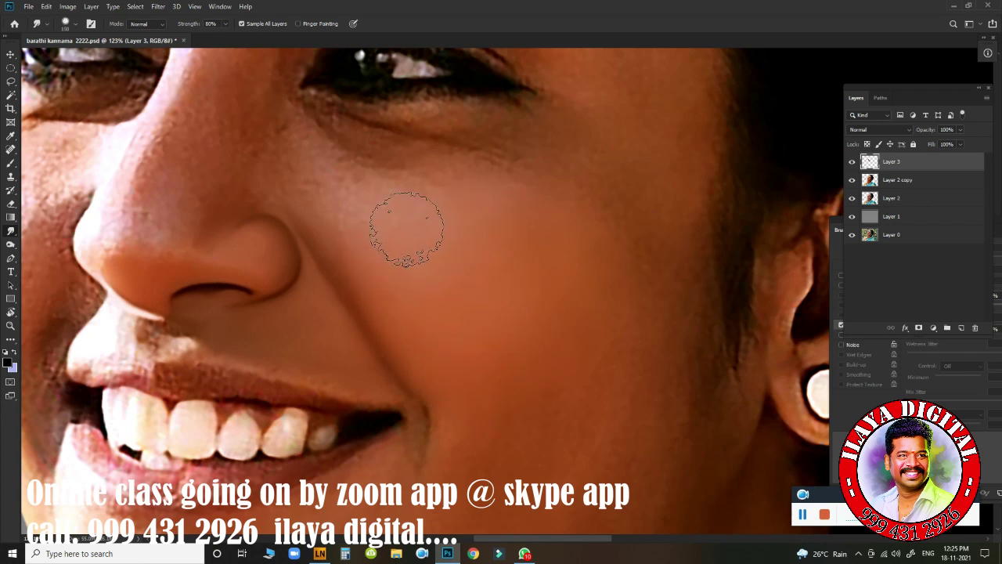
pyautogui.moveTo(377, 234); pyautogui.dragTo(407, 231)
pyautogui.moveTo(415, 225)
pyautogui.mouseDown()
pyautogui.moveTo(464, 198)
pyautogui.moveTo(484, 202)
pyautogui.mouseUp()
pyautogui.press('[')
pyautogui.press('[')
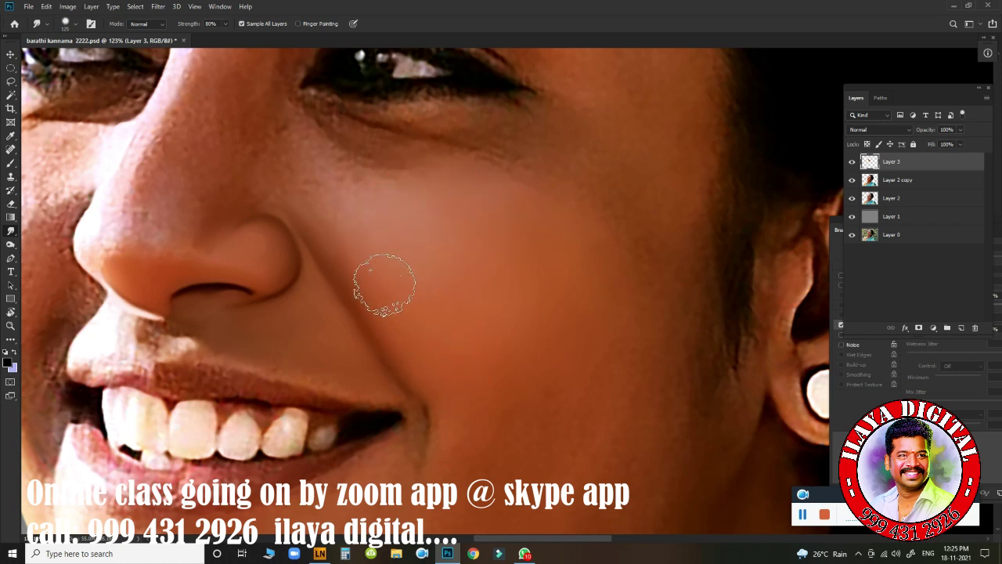
# Step: Soften the cheek along the smile crease and out toward its orange centre with a 175 px smudge brush
pyautogui.moveTo(333, 235)
pyautogui.mouseDown()
pyautogui.moveTo(412, 358)
pyautogui.moveTo(337, 239)
pyautogui.moveTo(436, 342)
pyautogui.mouseUp()
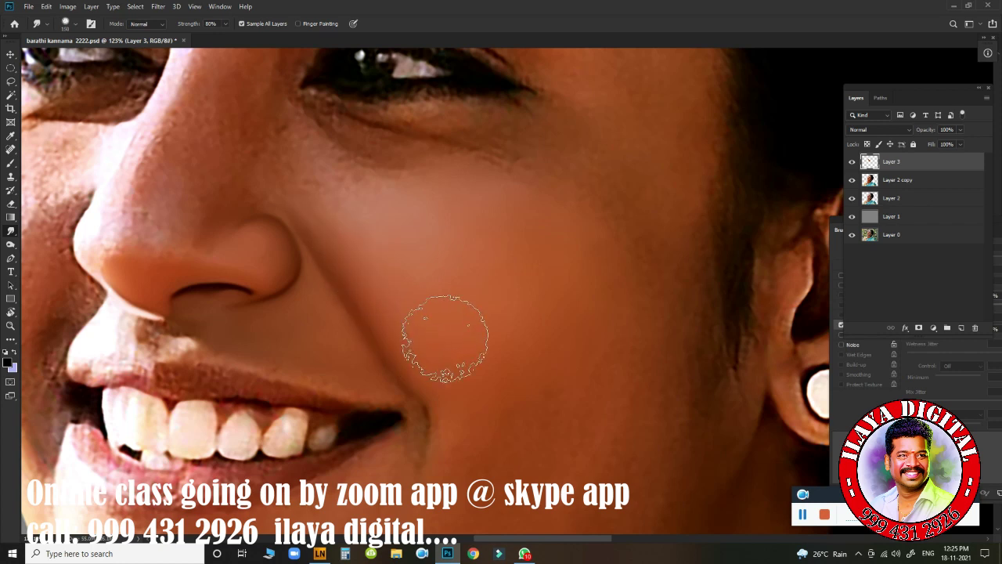
pyautogui.moveTo(493, 291)
pyautogui.mouseDown()
pyautogui.moveTo(508, 279)
pyautogui.moveTo(500, 331)
pyautogui.moveTo(567, 286)
pyautogui.moveTo(497, 324)
pyautogui.moveTo(510, 239)
pyautogui.mouseUp()
pyautogui.moveTo(504, 273)
pyautogui.mouseDown()
pyautogui.moveTo(466, 262)
pyautogui.moveTo(481, 254)
pyautogui.moveTo(481, 220)
pyautogui.moveTo(503, 245)
pyautogui.moveTo(497, 209)
pyautogui.moveTo(519, 257)
pyautogui.moveTo(546, 253)
pyautogui.moveTo(526, 229)
pyautogui.moveTo(556, 281)
pyautogui.moveTo(552, 252)
pyautogui.moveTo(534, 325)
pyautogui.moveTo(537, 224)
pyautogui.moveTo(553, 311)
pyautogui.moveTo(457, 351)
pyautogui.moveTo(378, 255)
pyautogui.moveTo(405, 240)
pyautogui.moveTo(377, 250)
pyautogui.moveTo(413, 307)
pyautogui.moveTo(387, 265)
pyautogui.moveTo(412, 280)
pyautogui.moveTo(450, 239)
pyautogui.moveTo(460, 308)
pyautogui.moveTo(500, 280)
pyautogui.moveTo(534, 285)
pyautogui.moveTo(533, 341)
pyautogui.moveTo(539, 238)
pyautogui.moveTo(550, 328)
pyautogui.mouseUp()
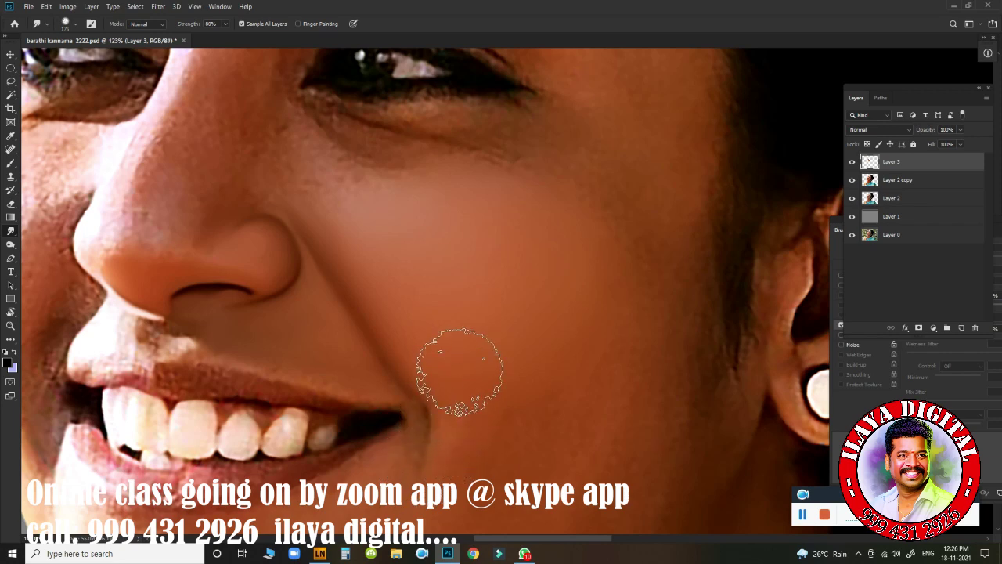
# Step: Smudge the textured skin on the side of the nose above the tip with a 40 to 60 px brush
pyautogui.keyDown('ctrl'); pyautogui.click(429, 352); pyautogui.keyUp('ctrl')
pyautogui.moveTo(429, 351)
pyautogui.mouseDown()
pyautogui.moveTo(369, 343)
pyautogui.moveTo(428, 353)
pyautogui.mouseUp()
pyautogui.moveTo(330, 277); pyautogui.dragTo(523, 400)
pyautogui.moveTo(418, 316)
pyautogui.mouseDown()
pyautogui.moveTo(378, 300)
pyautogui.moveTo(439, 290)
pyautogui.moveTo(451, 310)
pyautogui.mouseUp()
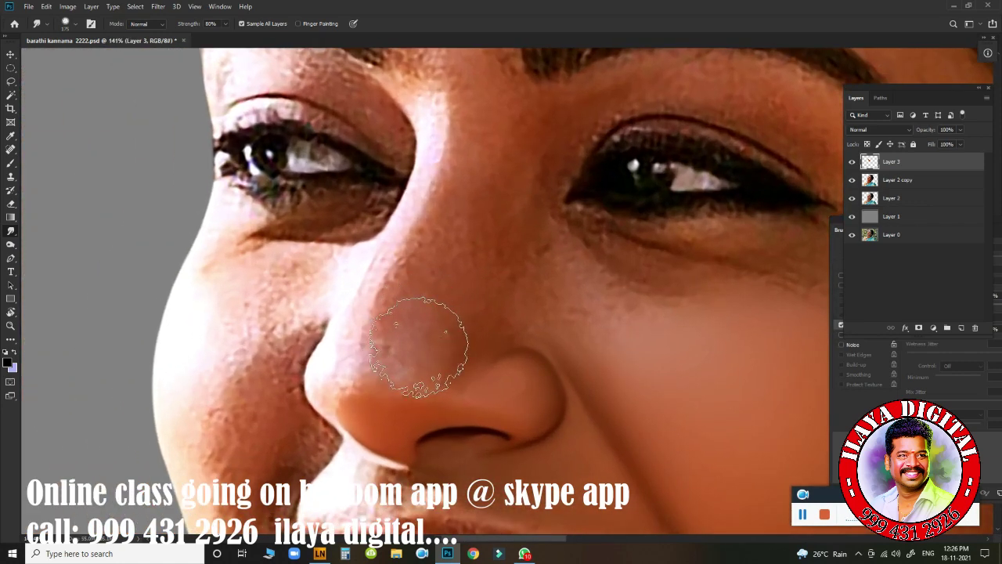
pyautogui.moveTo(425, 374)
pyautogui.mouseDown()
pyautogui.moveTo(436, 399)
pyautogui.moveTo(436, 313)
pyautogui.moveTo(470, 402)
pyautogui.moveTo(452, 356)
pyautogui.moveTo(463, 368)
pyautogui.moveTo(459, 261)
pyautogui.moveTo(415, 265)
pyautogui.moveTo(415, 287)
pyautogui.moveTo(426, 293)
pyautogui.mouseUp()
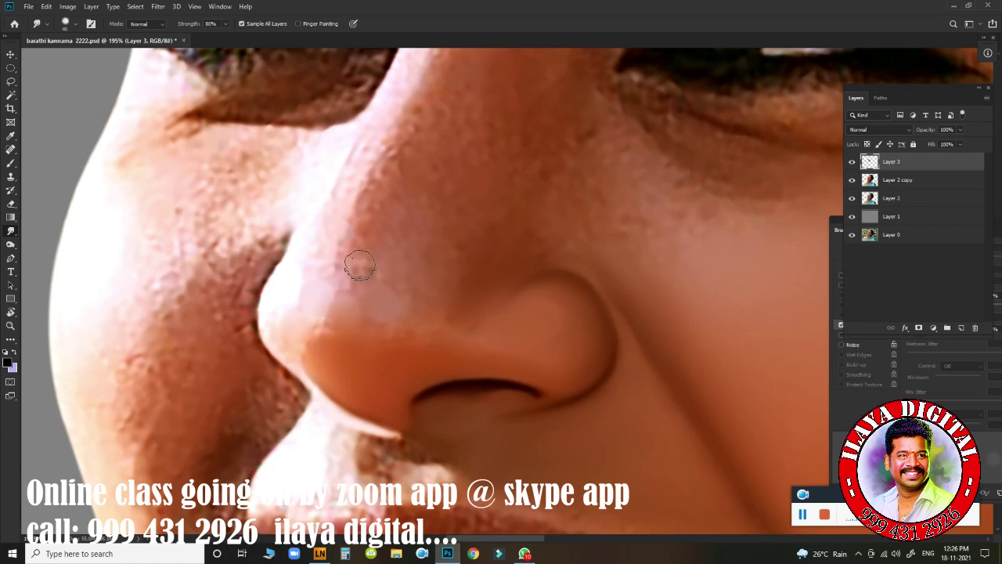
pyautogui.moveTo(374, 235); pyautogui.dragTo(375, 226)
pyautogui.moveTo(370, 188)
pyautogui.mouseDown()
pyautogui.moveTo(377, 167)
pyautogui.moveTo(430, 277)
pyautogui.moveTo(427, 302)
pyautogui.mouseUp()
pyautogui.moveTo(474, 243)
pyautogui.mouseDown()
pyautogui.moveTo(470, 255)
pyautogui.moveTo(508, 230)
pyautogui.moveTo(449, 207)
pyautogui.mouseUp()
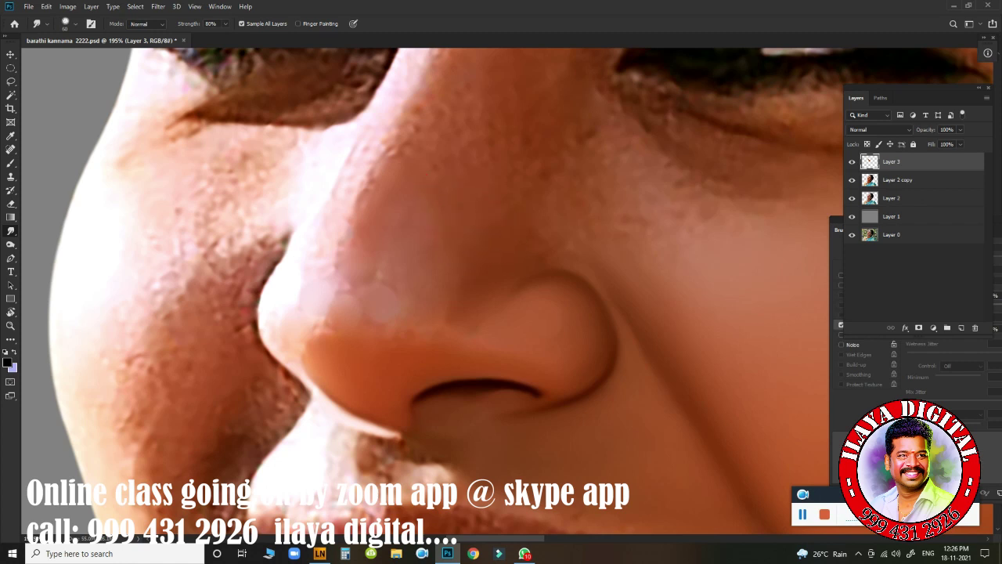
# Step: Blend the lower nose bridge and the orange band across the nose tip with a 70 px smudge brush
pyautogui.moveTo(433, 150); pyautogui.dragTo(422, 143)
pyautogui.moveTo(326, 356)
pyautogui.mouseDown()
pyautogui.moveTo(329, 318)
pyautogui.moveTo(318, 346)
pyautogui.moveTo(322, 365)
pyautogui.moveTo(335, 316)
pyautogui.mouseUp()
pyautogui.press(']')
pyautogui.moveTo(389, 334)
pyautogui.mouseDown()
pyautogui.moveTo(371, 351)
pyautogui.moveTo(361, 330)
pyautogui.moveTo(361, 379)
pyautogui.moveTo(427, 342)
pyautogui.moveTo(460, 305)
pyautogui.moveTo(443, 286)
pyautogui.moveTo(537, 239)
pyautogui.moveTo(463, 273)
pyautogui.moveTo(423, 259)
pyautogui.mouseUp()
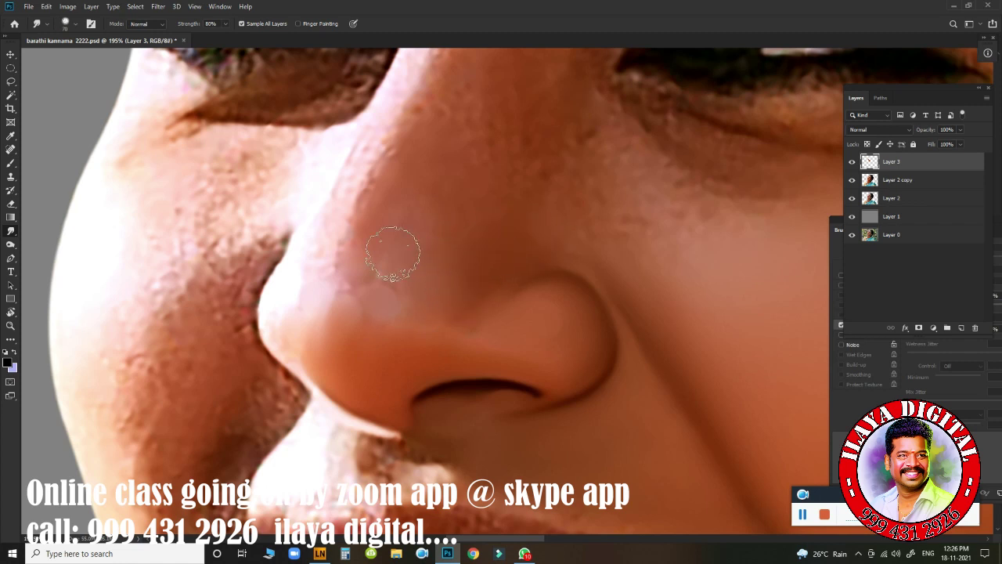
# Step: Enlarge the smudge brush to 125 px and even out the shaded side of the nose
pyautogui.press(']')
pyautogui.press(']')
pyautogui.press(']')
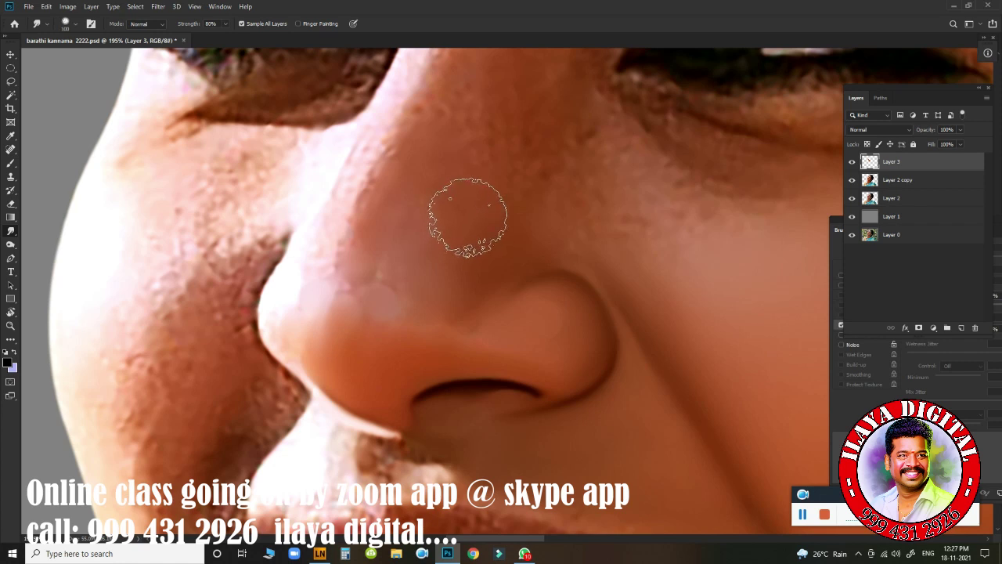
pyautogui.moveTo(465, 212); pyautogui.dragTo(470, 211)
pyautogui.press(']')
pyautogui.moveTo(455, 246)
pyautogui.mouseDown()
pyautogui.moveTo(452, 236)
pyautogui.moveTo(445, 251)
pyautogui.moveTo(450, 243)
pyautogui.mouseUp()
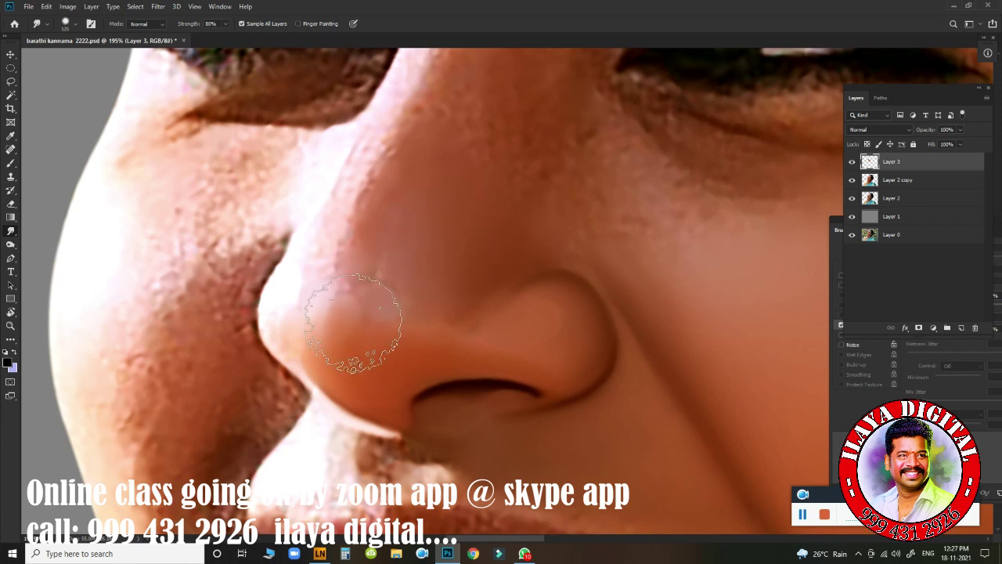
# Step: Reduce the smudge brush and smooth the boundary between the nose bridge's highlight and its shaded side
pyautogui.press('[')
pyautogui.press('[')
pyautogui.press('[')
pyautogui.moveTo(414, 173); pyautogui.dragTo(409, 173)
pyautogui.moveTo(377, 141)
pyautogui.mouseDown()
pyautogui.moveTo(382, 114)
pyautogui.moveTo(390, 125)
pyautogui.moveTo(360, 168)
pyautogui.moveTo(383, 125)
pyautogui.moveTo(361, 196)
pyautogui.mouseUp()
pyautogui.moveTo(341, 239)
pyautogui.mouseDown()
pyautogui.moveTo(340, 217)
pyautogui.moveTo(334, 233)
pyautogui.moveTo(348, 227)
pyautogui.mouseUp()
pyautogui.moveTo(435, 223)
pyautogui.mouseDown()
pyautogui.moveTo(383, 263)
pyautogui.moveTo(351, 313)
pyautogui.moveTo(353, 291)
pyautogui.moveTo(337, 321)
pyautogui.moveTo(339, 271)
pyautogui.mouseUp()
# Step: Blend the pale patch above the nose tip into the surrounding skin with an 80 px smudge brush
pyautogui.press('[')
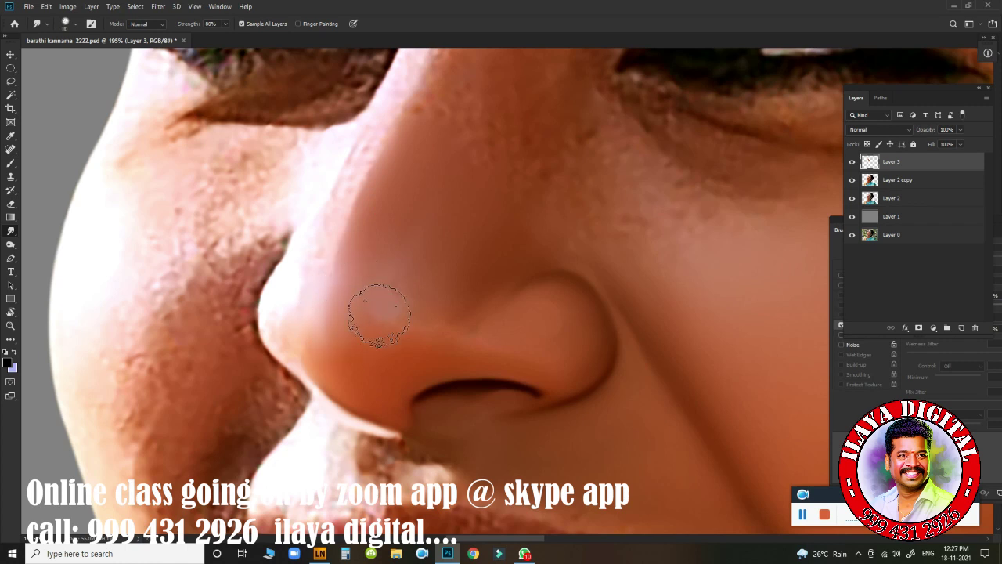
pyautogui.moveTo(379, 314)
pyautogui.mouseDown()
pyautogui.moveTo(421, 251)
pyautogui.moveTo(377, 340)
pyautogui.moveTo(386, 311)
pyautogui.moveTo(415, 322)
pyautogui.moveTo(350, 340)
pyautogui.mouseUp()
pyautogui.moveTo(335, 316)
pyautogui.mouseDown()
pyautogui.moveTo(372, 255)
pyautogui.moveTo(356, 289)
pyautogui.moveTo(394, 276)
pyautogui.moveTo(409, 329)
pyautogui.moveTo(477, 278)
pyautogui.mouseUp()
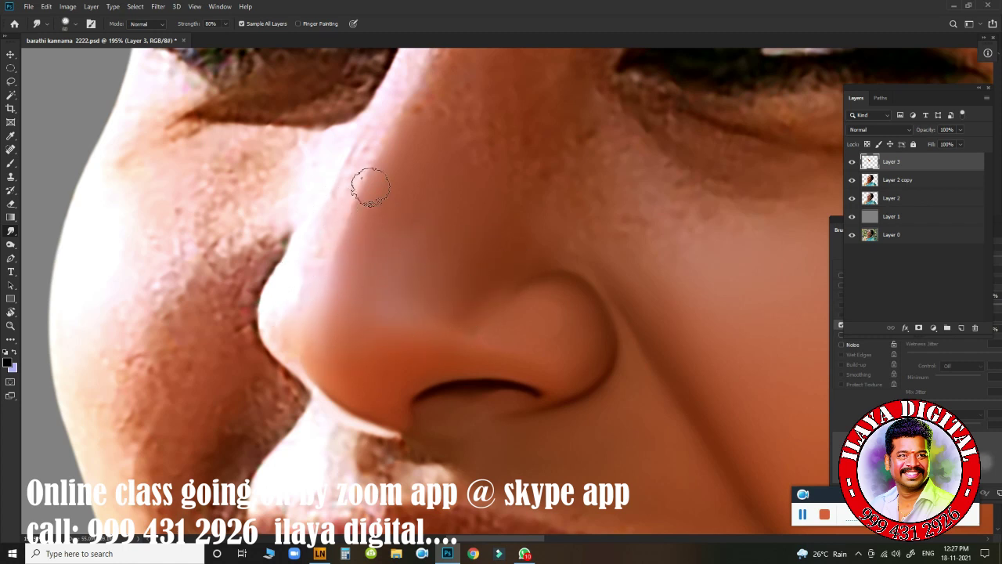
# Step: Smudge the upper nose bridge between the eyebrows and down past the inner eye corners
pyautogui.moveTo(445, 177); pyautogui.dragTo(355, 377)
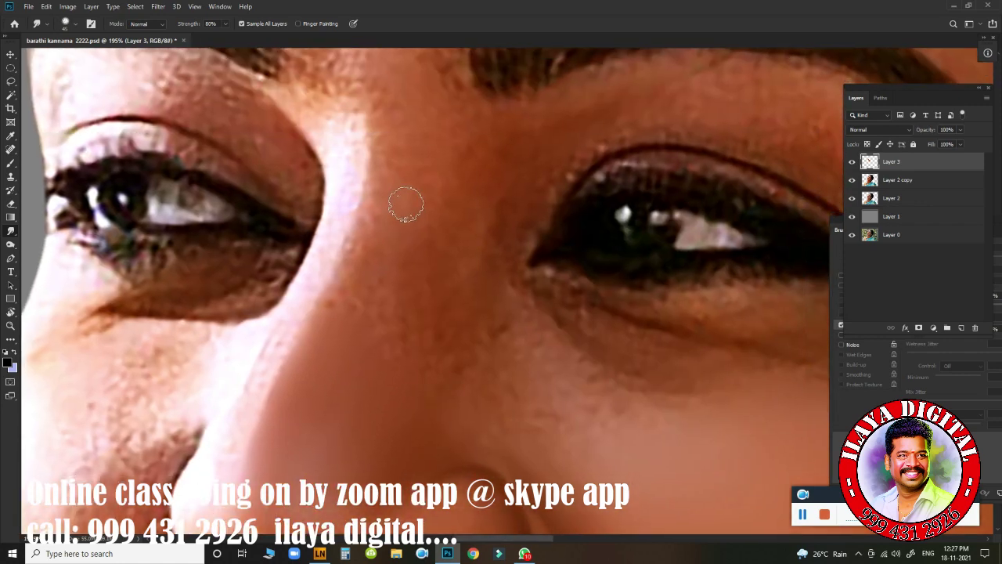
pyautogui.moveTo(391, 129)
pyautogui.mouseDown()
pyautogui.moveTo(386, 138)
pyautogui.moveTo(398, 107)
pyautogui.moveTo(392, 90)
pyautogui.moveTo(414, 106)
pyautogui.moveTo(430, 94)
pyautogui.moveTo(423, 87)
pyautogui.moveTo(447, 110)
pyautogui.mouseUp()
pyautogui.press(']')
pyautogui.moveTo(466, 155)
pyautogui.mouseDown()
pyautogui.moveTo(508, 161)
pyautogui.moveTo(593, 114)
pyautogui.moveTo(527, 126)
pyautogui.moveTo(585, 87)
pyautogui.moveTo(501, 159)
pyautogui.moveTo(465, 242)
pyautogui.moveTo(478, 128)
pyautogui.moveTo(469, 140)
pyautogui.mouseUp()
pyautogui.moveTo(415, 175); pyautogui.dragTo(354, 254)
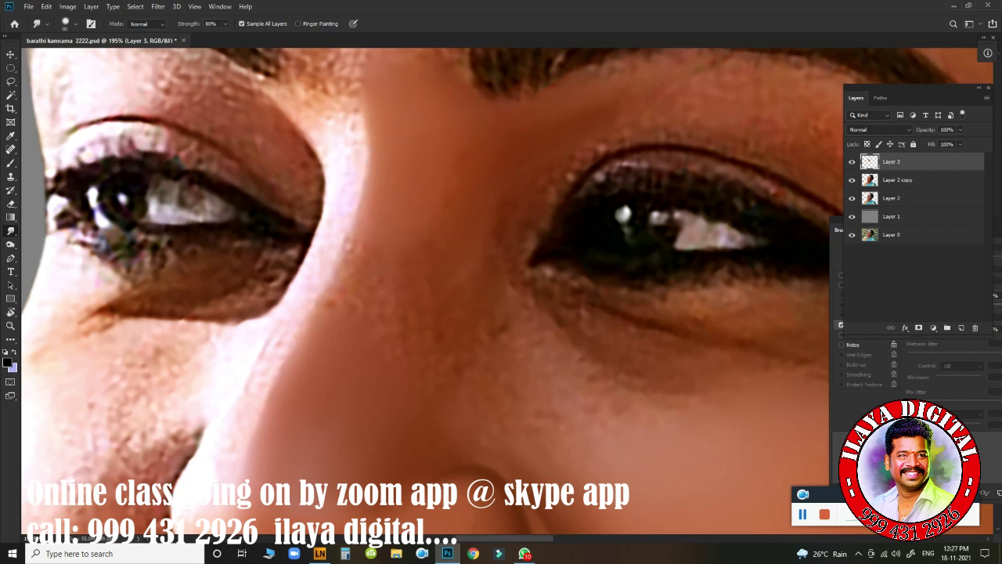
# Step: Reduce the smudge brush to 60 px and smooth the highlight's edge down the upper nose bridge
pyautogui.press('[')
pyautogui.moveTo(403, 171)
pyautogui.mouseDown()
pyautogui.moveTo(329, 344)
pyautogui.moveTo(388, 221)
pyautogui.mouseUp()
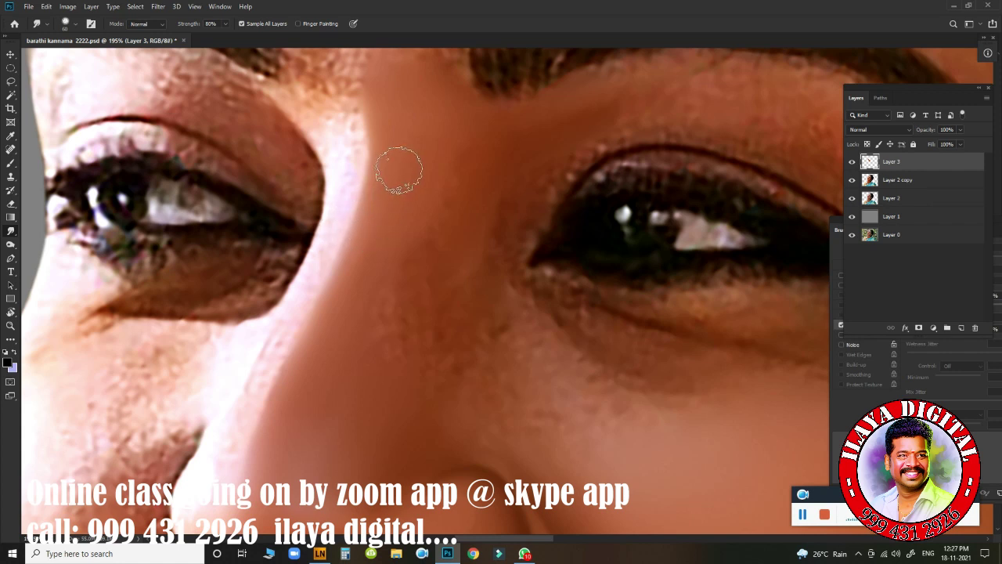
pyautogui.moveTo(365, 122)
pyautogui.mouseDown()
pyautogui.moveTo(388, 146)
pyautogui.moveTo(389, 173)
pyautogui.moveTo(393, 141)
pyautogui.moveTo(359, 265)
pyautogui.moveTo(386, 198)
pyautogui.mouseUp()
pyautogui.moveTo(308, 372)
pyautogui.mouseDown()
pyautogui.moveTo(320, 340)
pyautogui.moveTo(317, 348)
pyautogui.mouseUp()
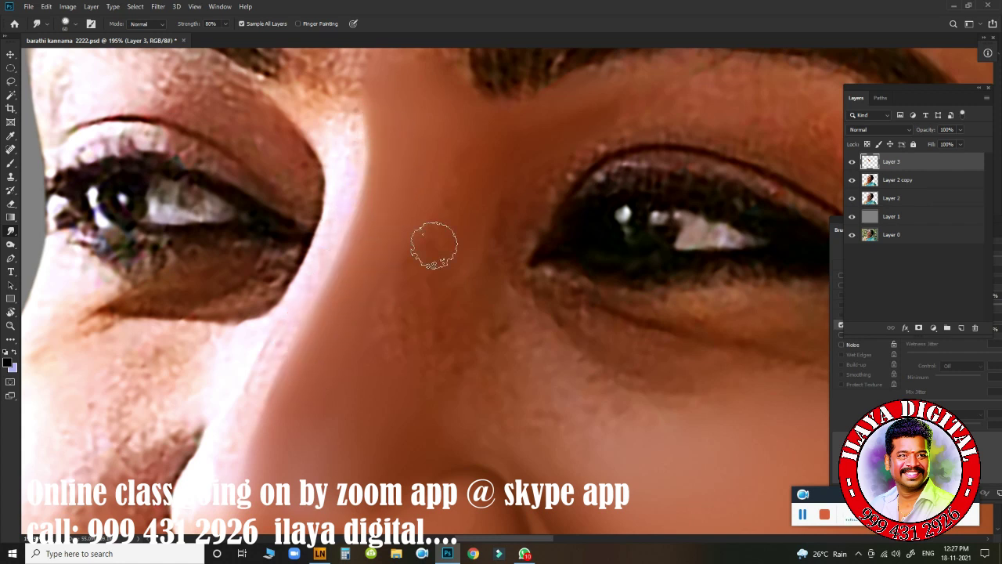
# Step: Blend the middle of the nose bridge between the eyes and down the shaded side with a larger smudge brush
pyautogui.press(']')
pyautogui.moveTo(449, 207)
pyautogui.mouseDown()
pyautogui.moveTo(425, 170)
pyautogui.moveTo(443, 159)
pyautogui.moveTo(380, 357)
pyautogui.moveTo(410, 253)
pyautogui.moveTo(357, 318)
pyautogui.moveTo(345, 317)
pyautogui.moveTo(383, 239)
pyautogui.moveTo(408, 139)
pyautogui.moveTo(360, 353)
pyautogui.moveTo(502, 441)
pyautogui.moveTo(480, 420)
pyautogui.moveTo(445, 423)
pyautogui.moveTo(455, 423)
pyautogui.mouseUp()
pyautogui.moveTo(415, 347)
pyautogui.mouseDown()
pyautogui.moveTo(473, 208)
pyautogui.moveTo(493, 214)
pyautogui.moveTo(492, 181)
pyautogui.mouseUp()
# Step: Reduce the smudge brush to 35 px and refine the nose bridge skin beside the inner eye corner
pyautogui.press('[')
pyautogui.press('[')
pyautogui.press('[')
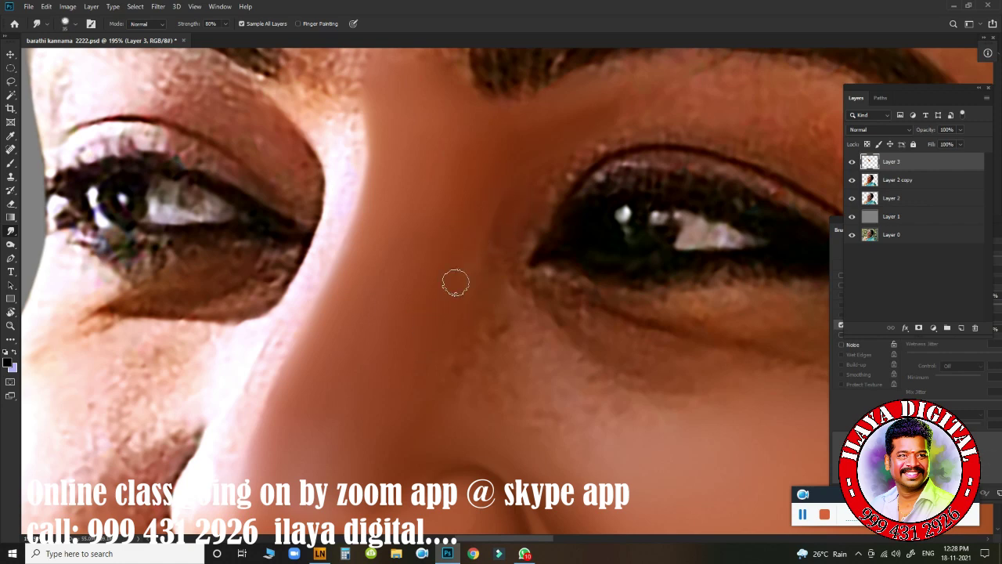
pyautogui.moveTo(437, 274)
pyautogui.mouseDown()
pyautogui.moveTo(423, 299)
pyautogui.moveTo(402, 297)
pyautogui.mouseUp()
pyautogui.keyDown('alt'); pyautogui.click(485, 251); pyautogui.keyUp('alt')
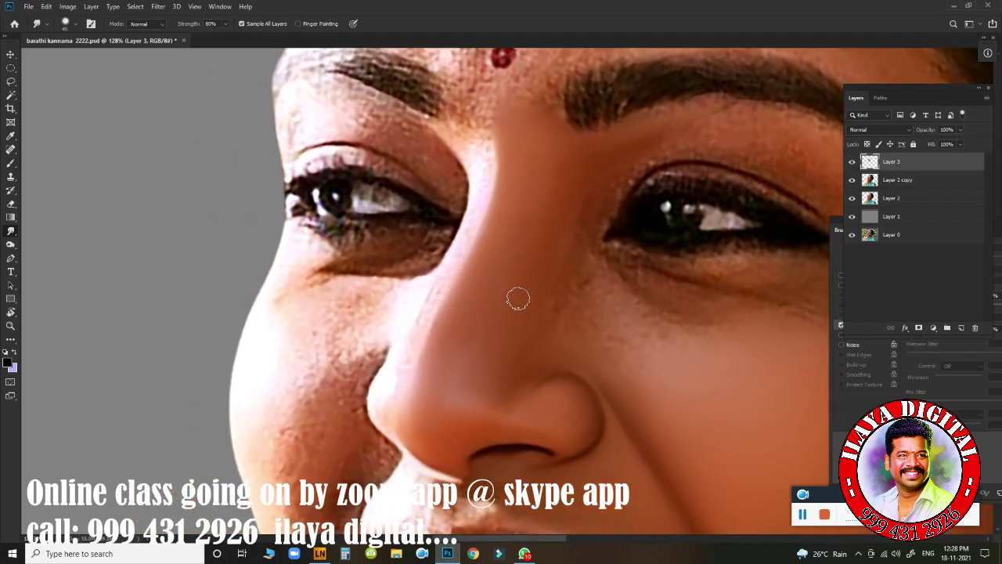
# Step: Start a Pen path beneath the far eyebrow and curve it down to the nose bridge beside the far eye's inner corner
pyautogui.press('p')
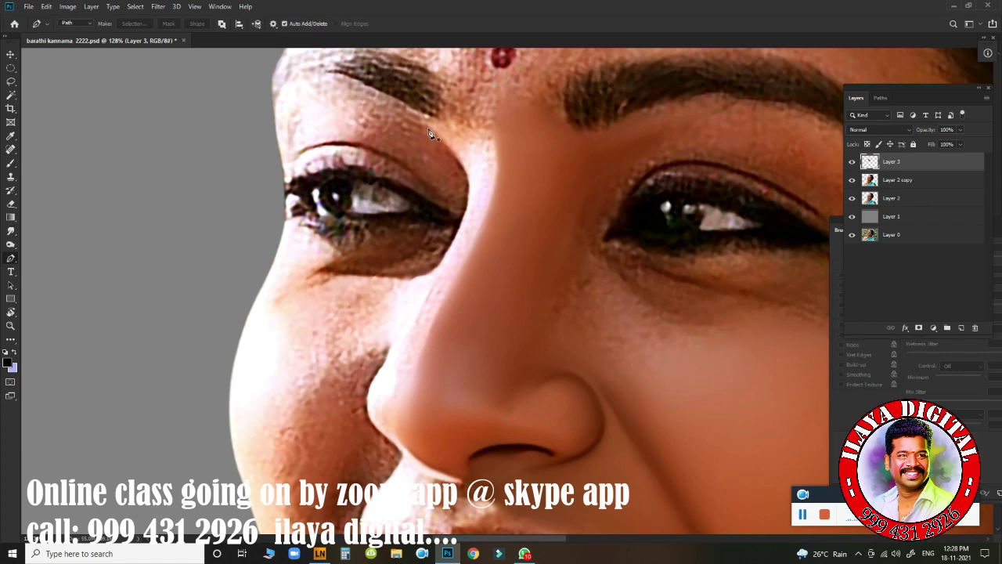
pyautogui.click(334, 72)
pyautogui.moveTo(468, 179); pyautogui.dragTo(486, 240)
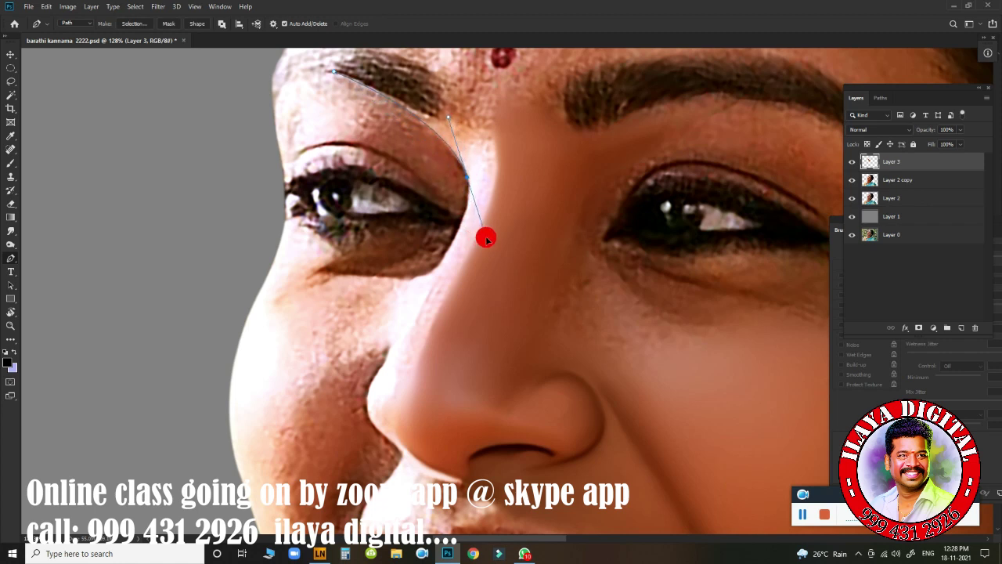
pyautogui.keyDown('alt'); pyautogui.click(467, 178); pyautogui.keyUp('alt')
pyautogui.moveTo(496, 238); pyautogui.dragTo(528, 259)
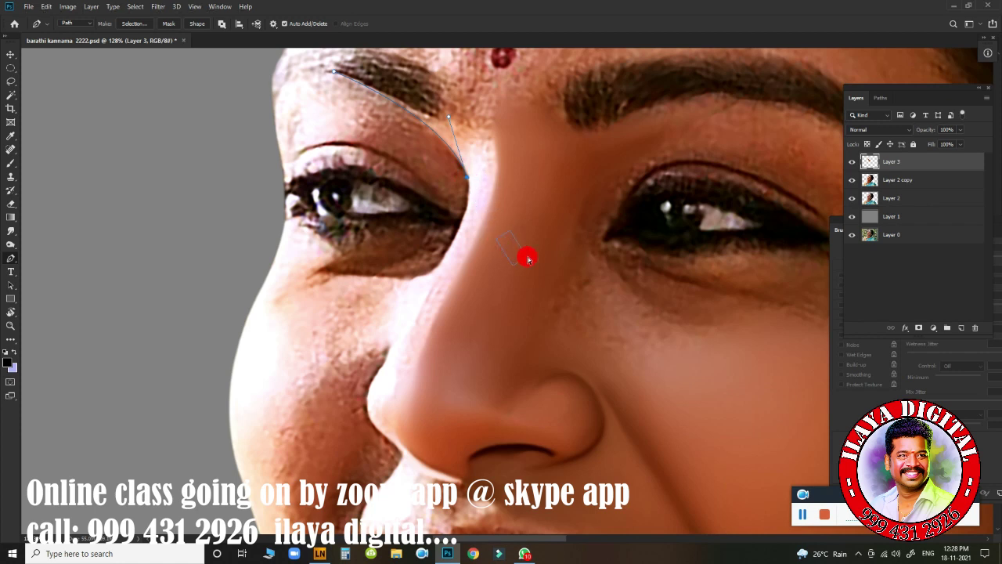
pyautogui.hotkey('ctrl', 'z')
pyautogui.moveTo(495, 288); pyautogui.dragTo(541, 219)
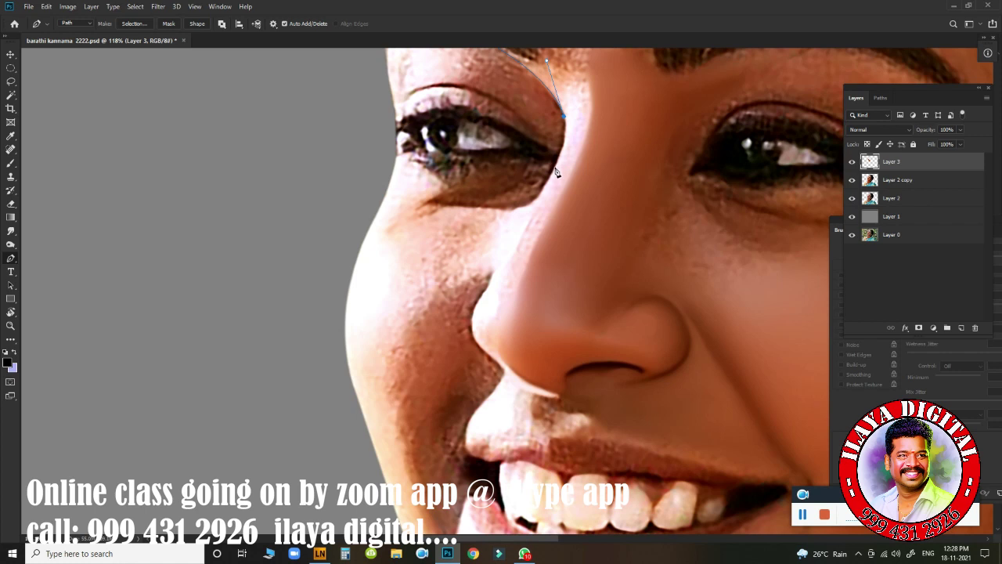
# Step: Extend the path past the inner eye corner and down the nose's far side to the underside of the tip
pyautogui.moveTo(552, 173); pyautogui.dragTo(533, 210)
pyautogui.keyDown('alt'); pyautogui.click(554, 174); pyautogui.keyUp('alt')
pyautogui.moveTo(582, 258)
pyautogui.mouseDown()
pyautogui.moveTo(546, 264)
pyautogui.moveTo(613, 271)
pyautogui.moveTo(566, 268)
pyautogui.mouseUp()
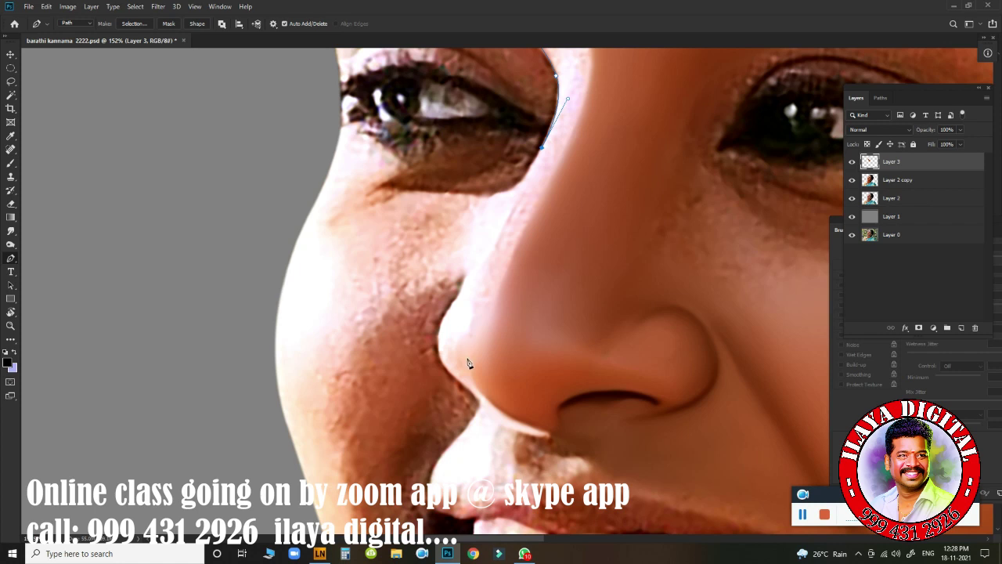
pyautogui.moveTo(481, 396); pyautogui.dragTo(544, 448)
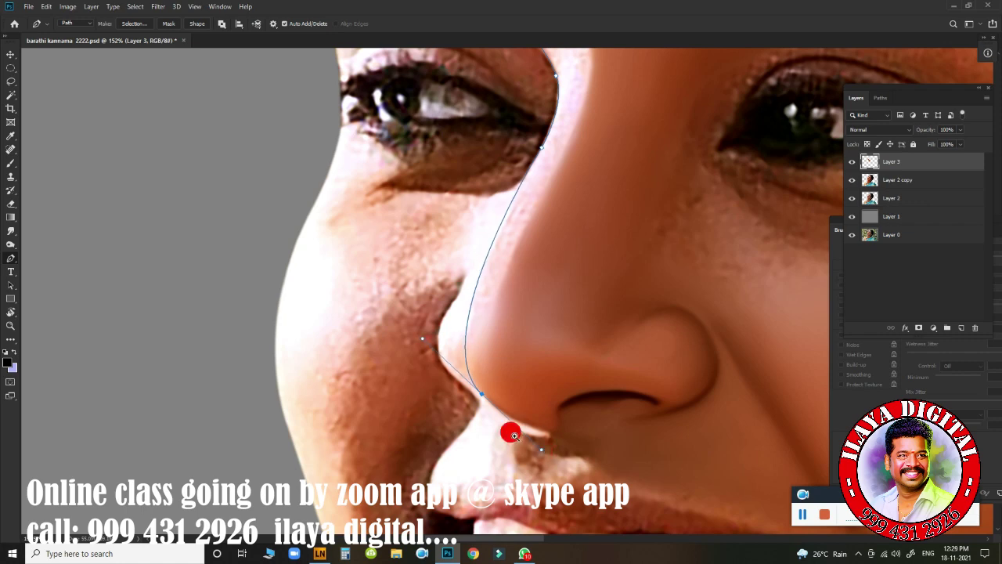
# Step: Continue the path along the underside of the nose tip to the base near the nostril, ending in a corner point
pyautogui.scroll(-3, 509, 436)
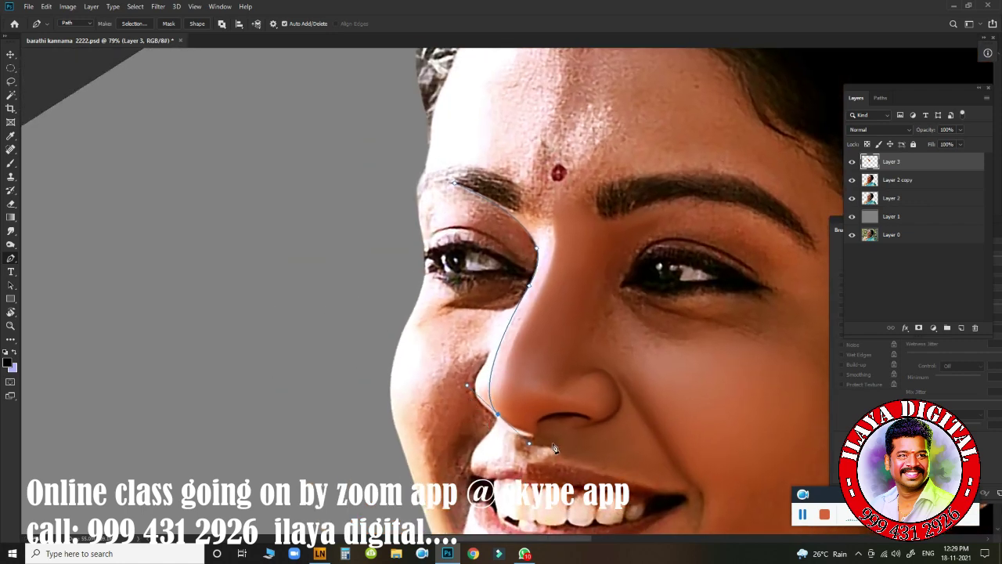
pyautogui.moveTo(507, 361); pyautogui.dragTo(352, 282)
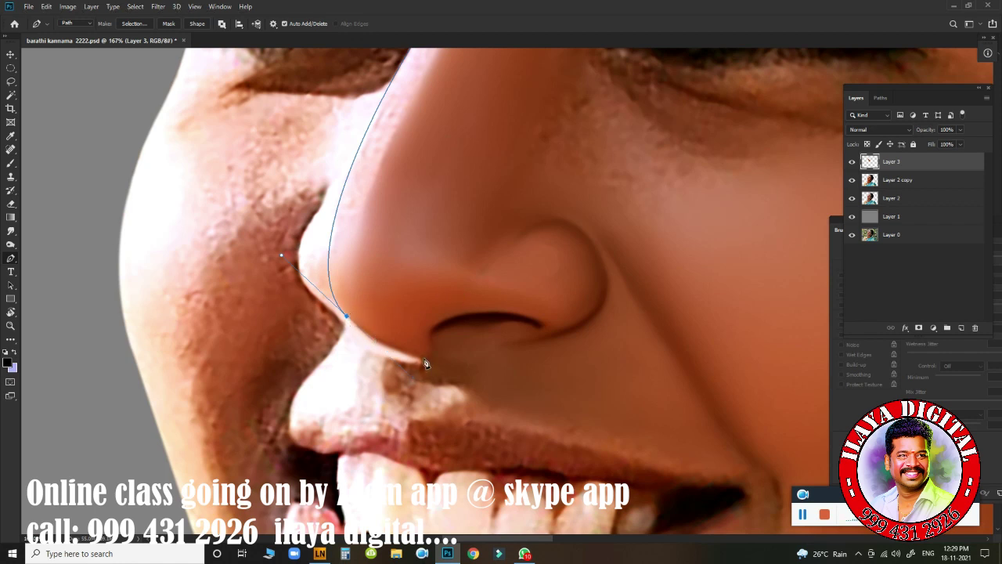
pyautogui.moveTo(423, 361); pyautogui.dragTo(437, 363)
pyautogui.moveTo(423, 360); pyautogui.dragTo(460, 366)
pyautogui.hotkey('ctrl', 'z')
pyautogui.moveTo(422, 359); pyautogui.dragTo(449, 362)
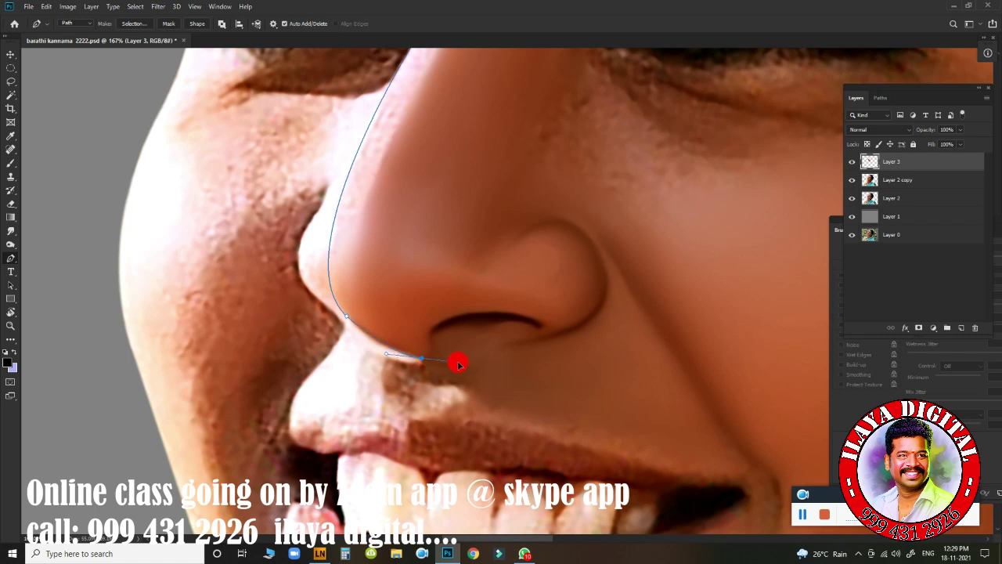
pyautogui.keyDown('alt'); pyautogui.click(422, 359); pyautogui.keyUp('alt')
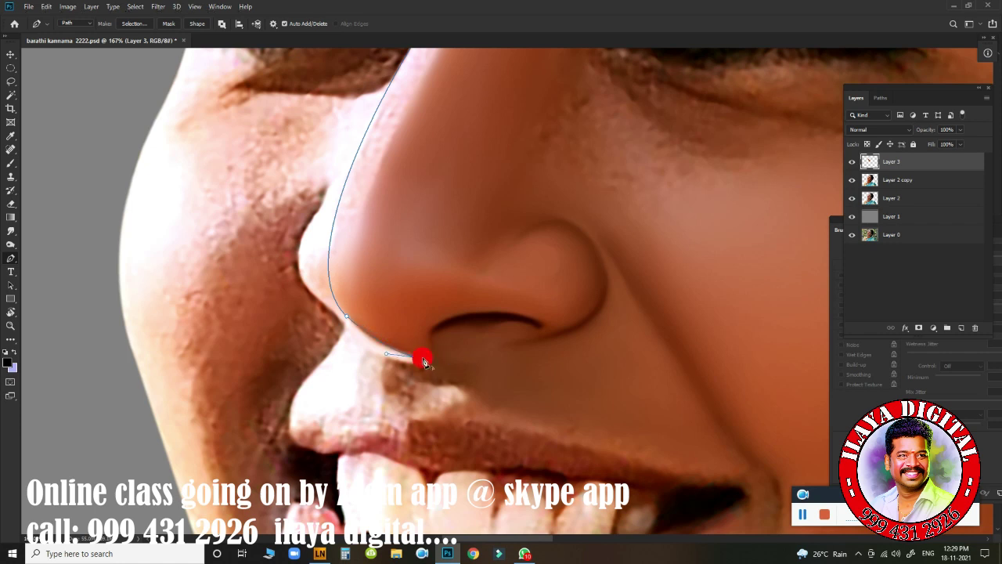
# Step: Route the path along the upper lip, around the far lip edge and up the outer contour of the nose tip
pyautogui.click(356, 440)
pyautogui.click(289, 430)
pyautogui.moveTo(313, 375); pyautogui.dragTo(335, 356)
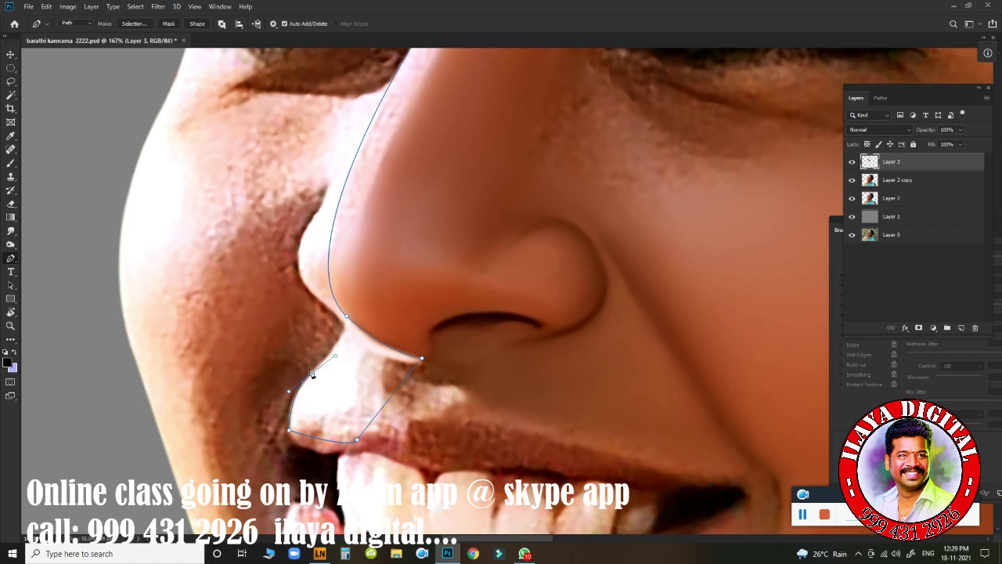
pyautogui.keyDown('alt'); pyautogui.click(312, 375); pyautogui.keyUp('alt')
pyautogui.moveTo(341, 319); pyautogui.dragTo(321, 306)
pyautogui.moveTo(306, 228)
pyautogui.mouseDown()
pyautogui.moveTo(331, 170)
pyautogui.moveTo(340, 171)
pyautogui.mouseUp()
# Step: Bring the path up across the far cheek and eye to the brow's outer end and convert it to a selection
pyautogui.moveTo(374, 256)
pyautogui.mouseDown()
pyautogui.moveTo(358, 363)
pyautogui.moveTo(337, 368)
pyautogui.moveTo(321, 354)
pyautogui.moveTo(330, 352)
pyautogui.mouseUp()
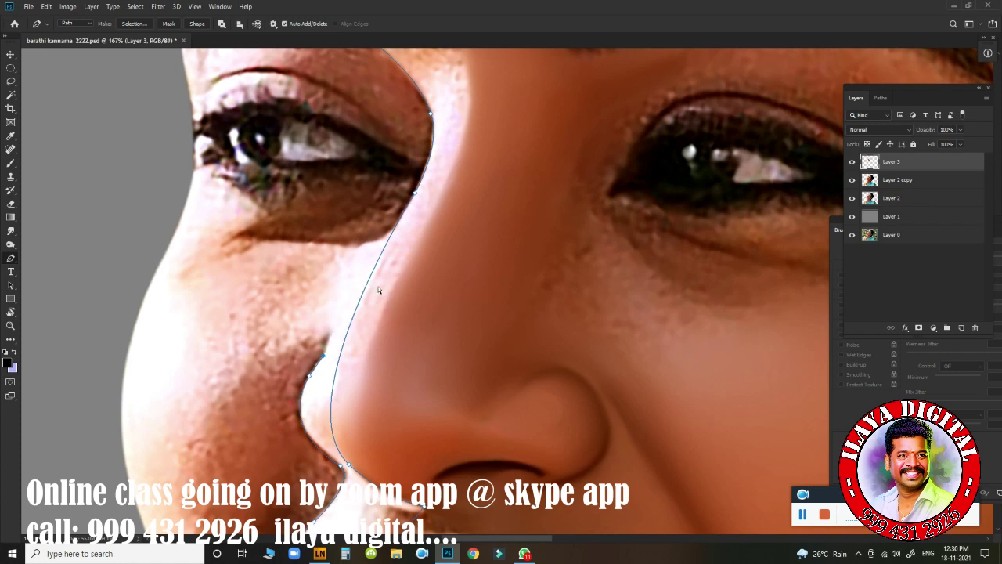
pyautogui.moveTo(330, 333); pyautogui.dragTo(331, 318)
pyautogui.click(316, 262)
pyautogui.moveTo(310, 207); pyautogui.dragTo(269, 212)
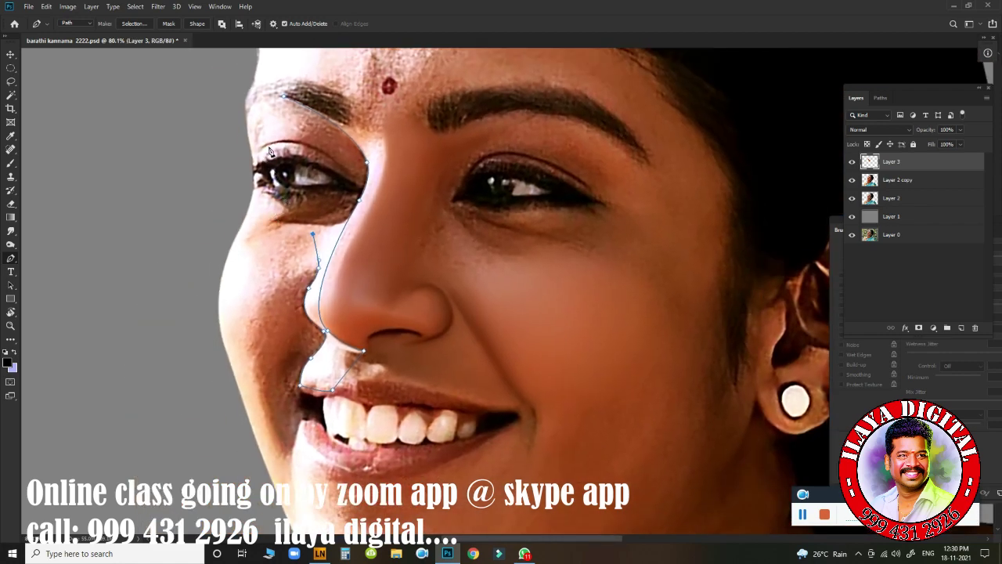
pyautogui.moveTo(250, 111); pyautogui.dragTo(267, 103)
pyautogui.hotkey('ctrl', 'Return')
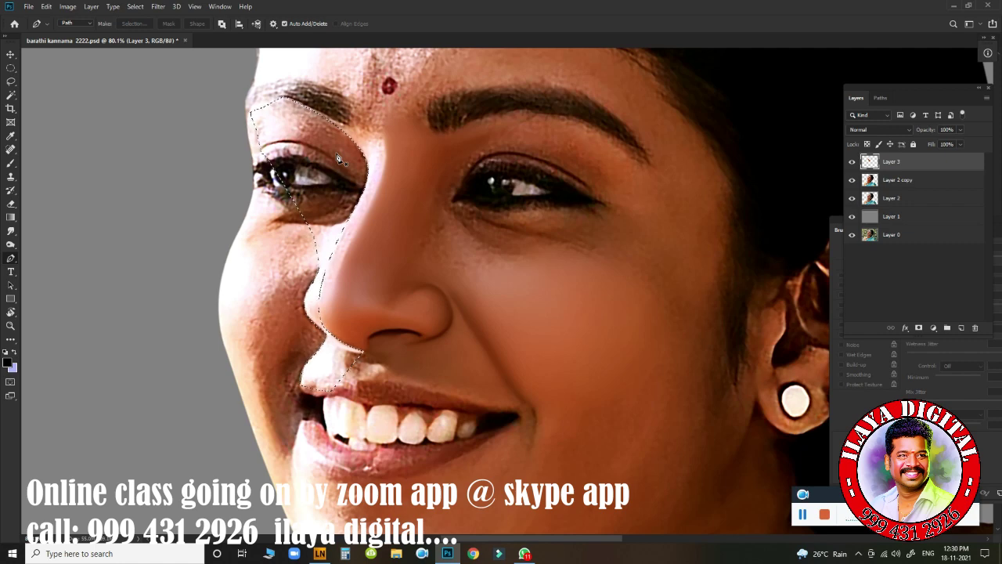
# Step: Smudge the skin inside the selection from beneath the far eyebrow to the inner eye corner with a 45 px brush
pyautogui.press('r')
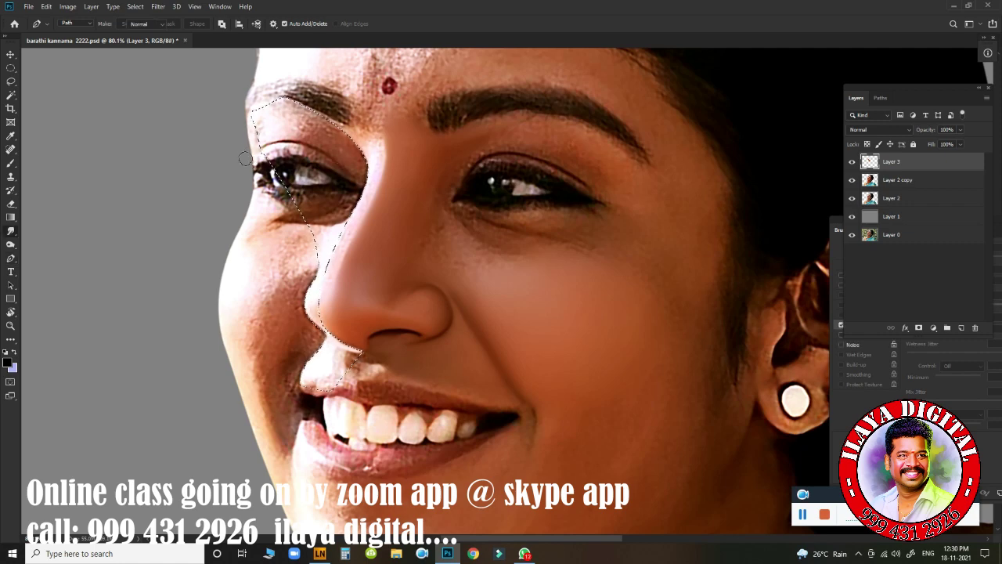
pyautogui.keyDown('ctrl'); pyautogui.click(369, 257); pyautogui.keyUp('ctrl')
pyautogui.moveTo(370, 259); pyautogui.dragTo(405, 271)
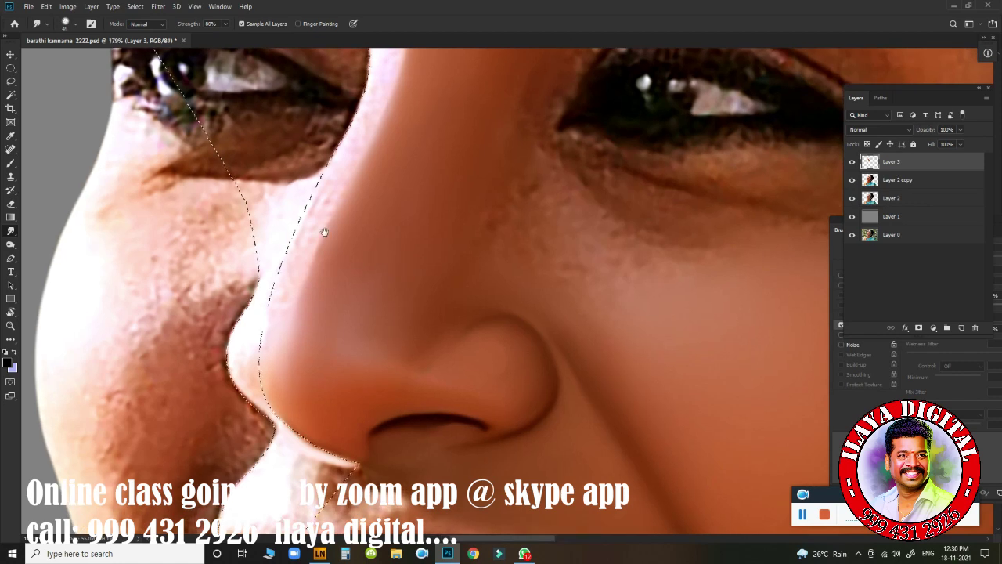
pyautogui.moveTo(326, 234); pyautogui.dragTo(432, 397)
pyautogui.moveTo(366, 228); pyautogui.dragTo(388, 260)
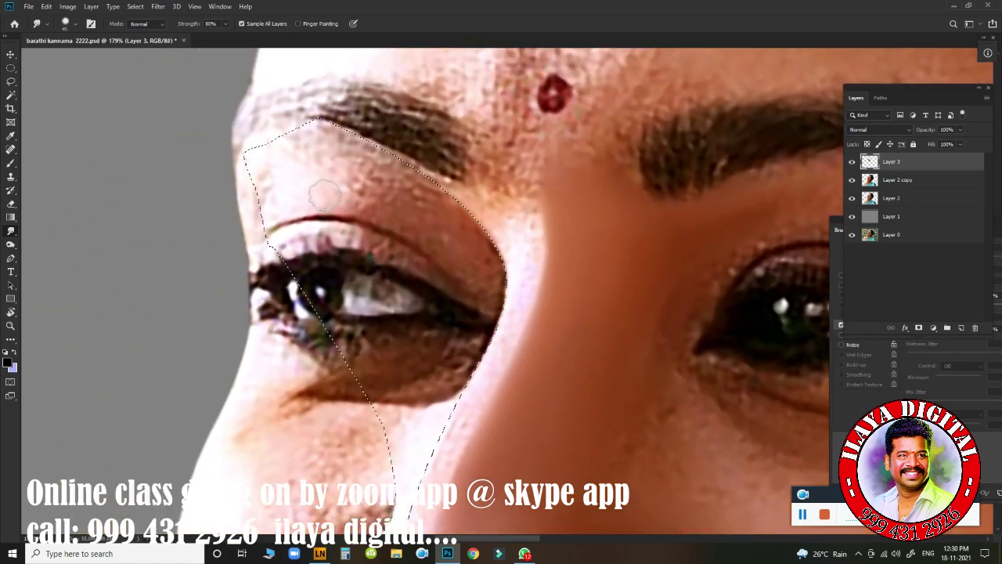
pyautogui.press(']')
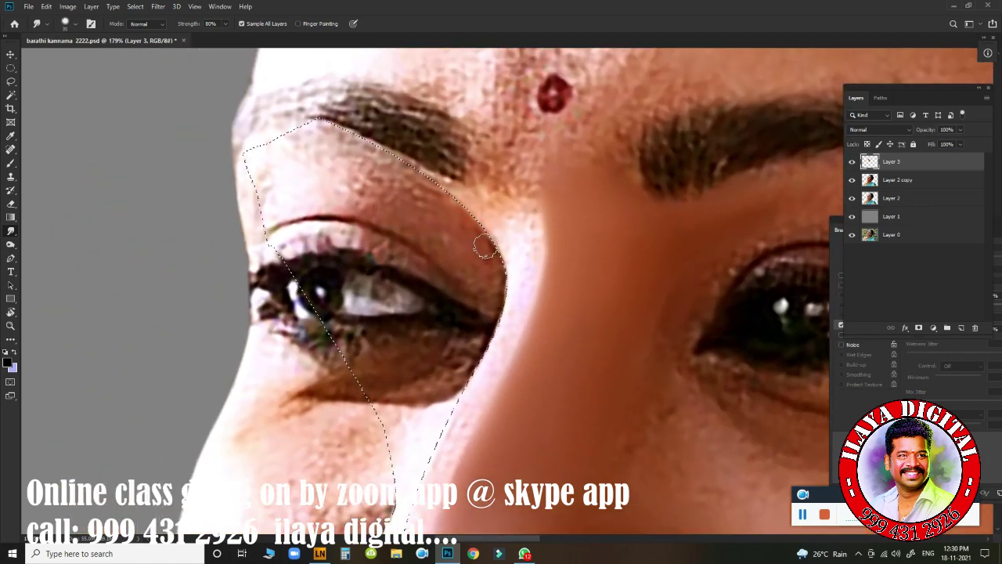
pyautogui.moveTo(446, 191)
pyautogui.mouseDown()
pyautogui.moveTo(465, 209)
pyautogui.moveTo(439, 192)
pyautogui.moveTo(435, 201)
pyautogui.mouseUp()
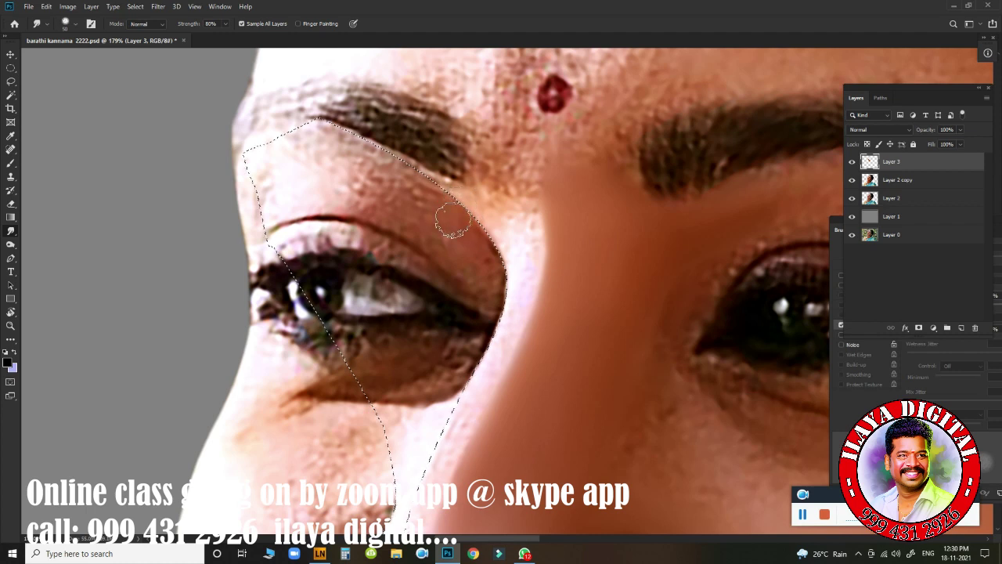
pyautogui.press('[')
pyautogui.moveTo(392, 162); pyautogui.dragTo(429, 189)
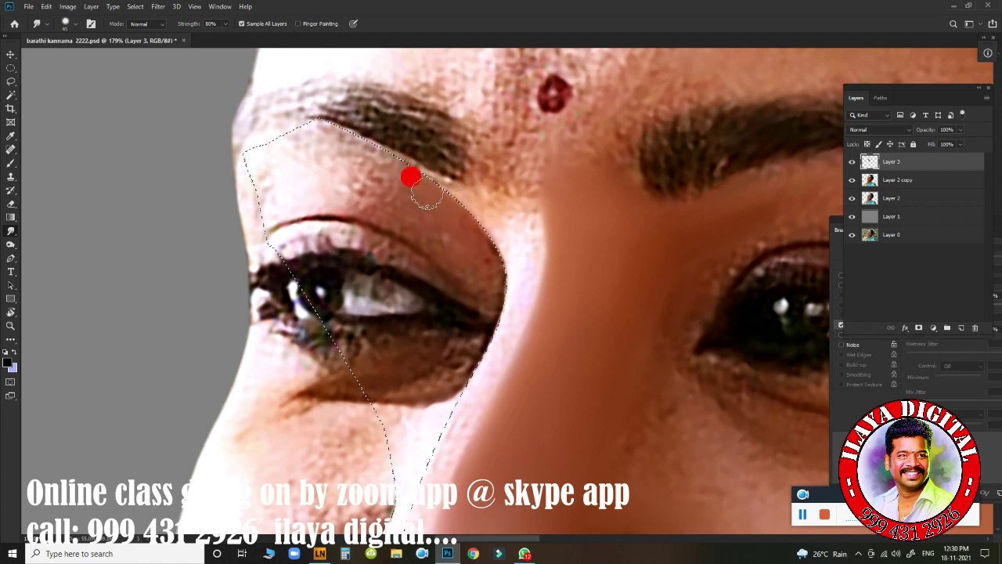
pyautogui.moveTo(455, 219); pyautogui.dragTo(499, 274)
# Step: Smooth the far eyelid skin just below the eyebrow, enlarging the smudge brush to 60 px
pyautogui.press('[')
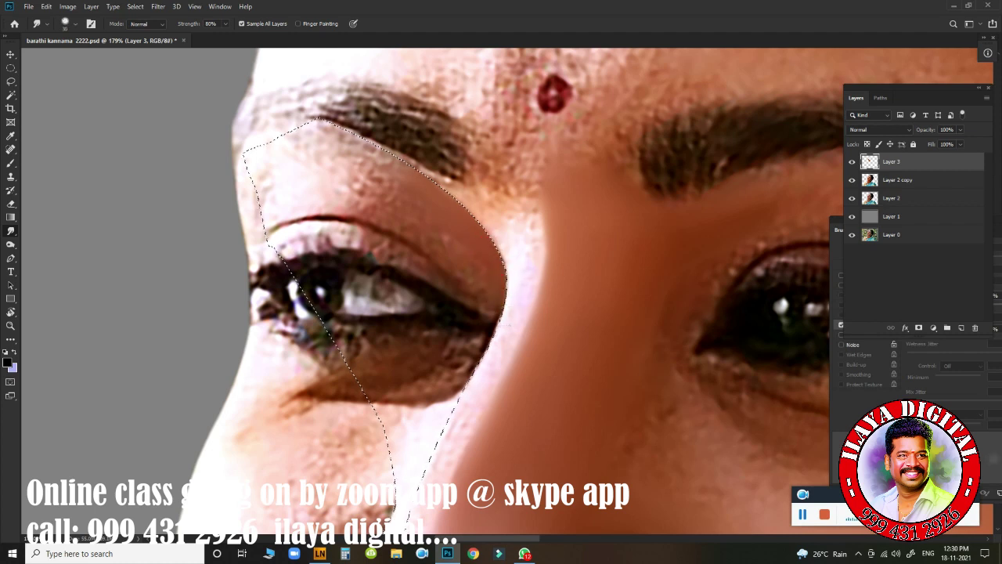
pyautogui.moveTo(398, 146); pyautogui.dragTo(413, 164)
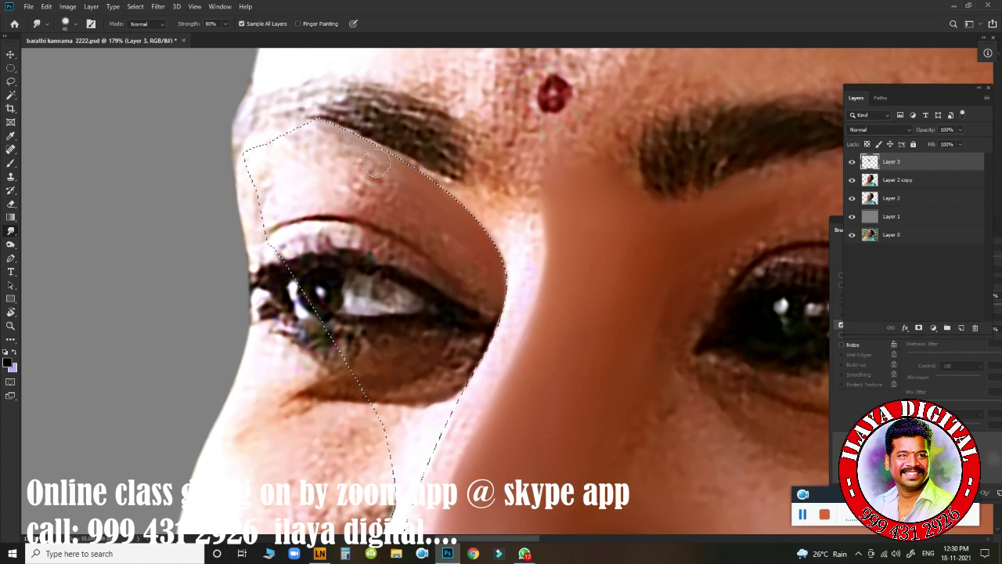
pyautogui.moveTo(328, 139); pyautogui.dragTo(337, 163)
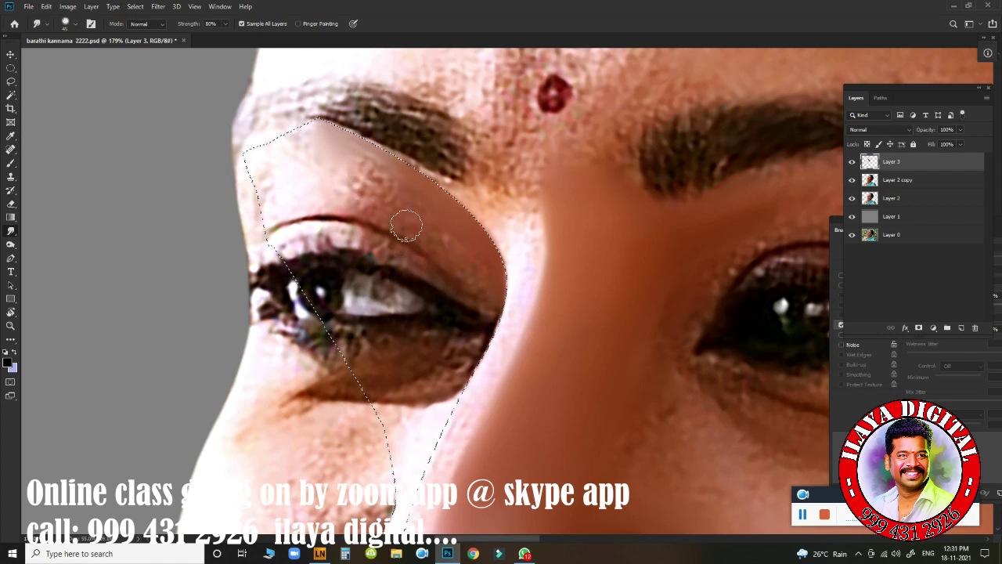
pyautogui.moveTo(335, 145); pyautogui.dragTo(357, 166)
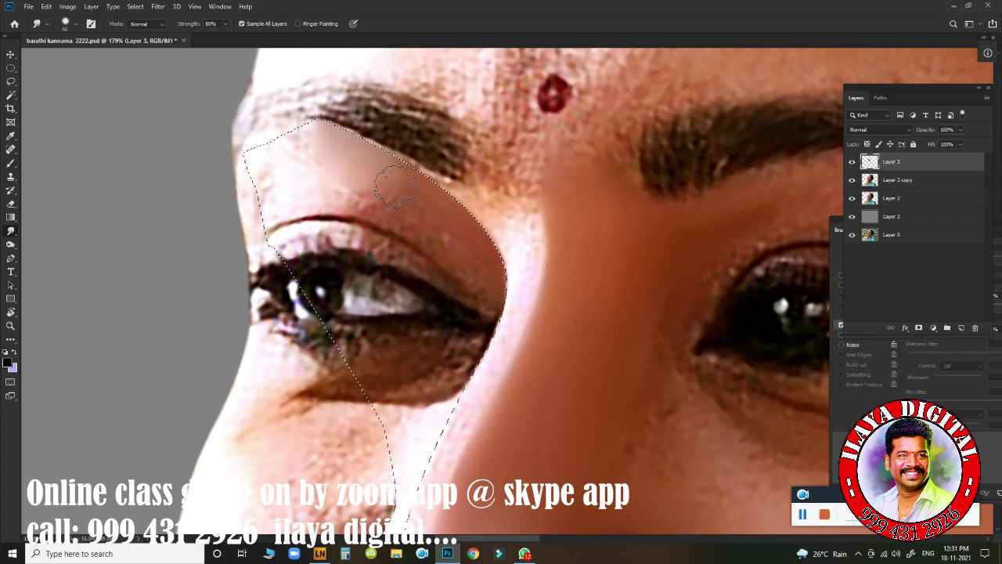
pyautogui.moveTo(363, 169)
pyautogui.mouseDown()
pyautogui.moveTo(381, 146)
pyautogui.moveTo(350, 157)
pyautogui.mouseUp()
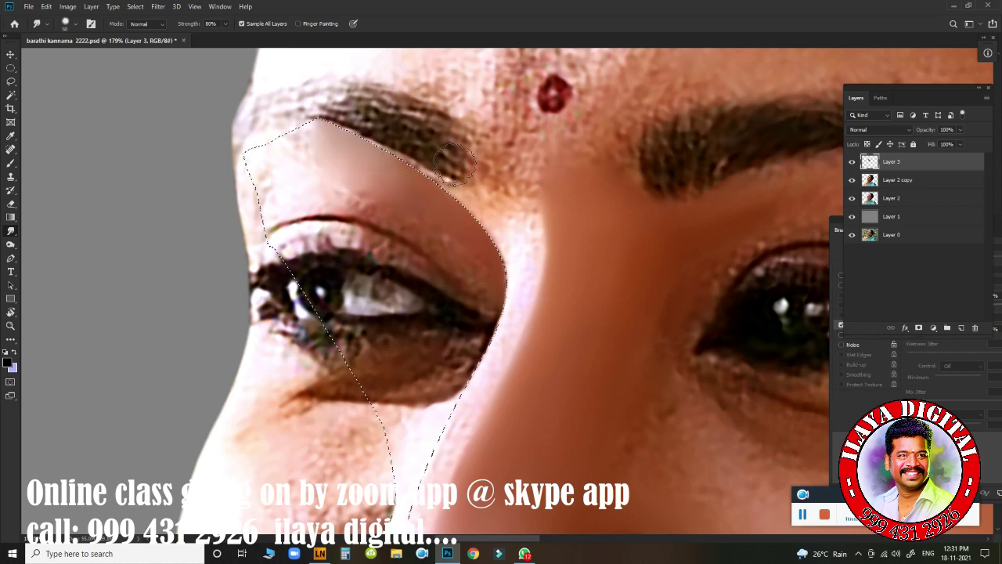
# Step: Reduce the smudge brush to 25 px and feather the selection by 2 pixels
pyautogui.moveTo(452, 163)
pyautogui.mouseDown()
pyautogui.moveTo(397, 176)
pyautogui.moveTo(360, 155)
pyautogui.moveTo(426, 193)
pyautogui.moveTo(402, 193)
pyautogui.moveTo(418, 210)
pyautogui.moveTo(459, 226)
pyautogui.moveTo(478, 212)
pyautogui.moveTo(430, 197)
pyautogui.moveTo(451, 206)
pyautogui.moveTo(380, 155)
pyautogui.moveTo(510, 264)
pyautogui.moveTo(499, 254)
pyautogui.moveTo(509, 290)
pyautogui.moveTo(558, 305)
pyautogui.mouseUp()
pyautogui.press('[')
pyautogui.press('[')
pyautogui.press('[')
pyautogui.moveTo(485, 320); pyautogui.dragTo(509, 335)
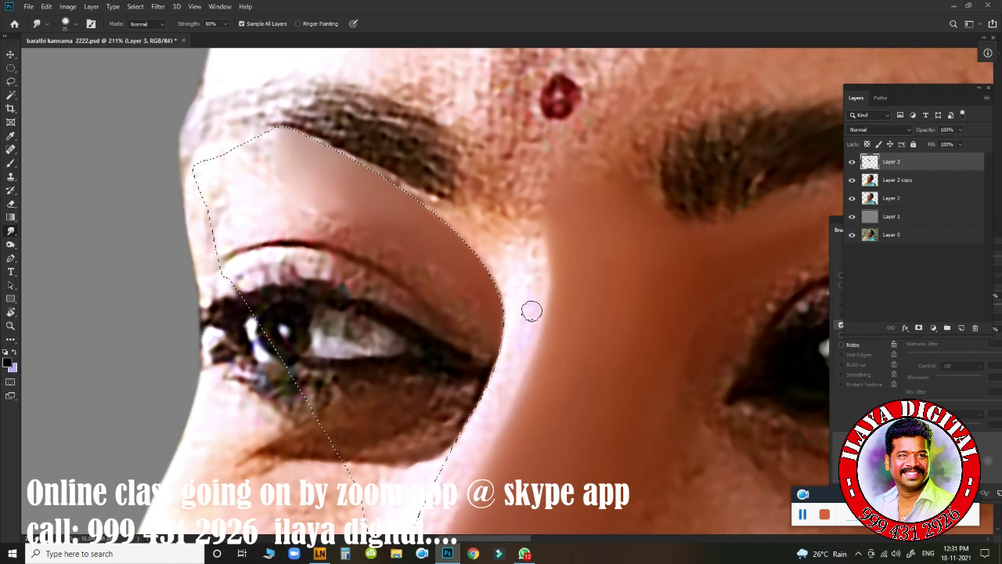
pyautogui.hotkey('shift', 'F6')
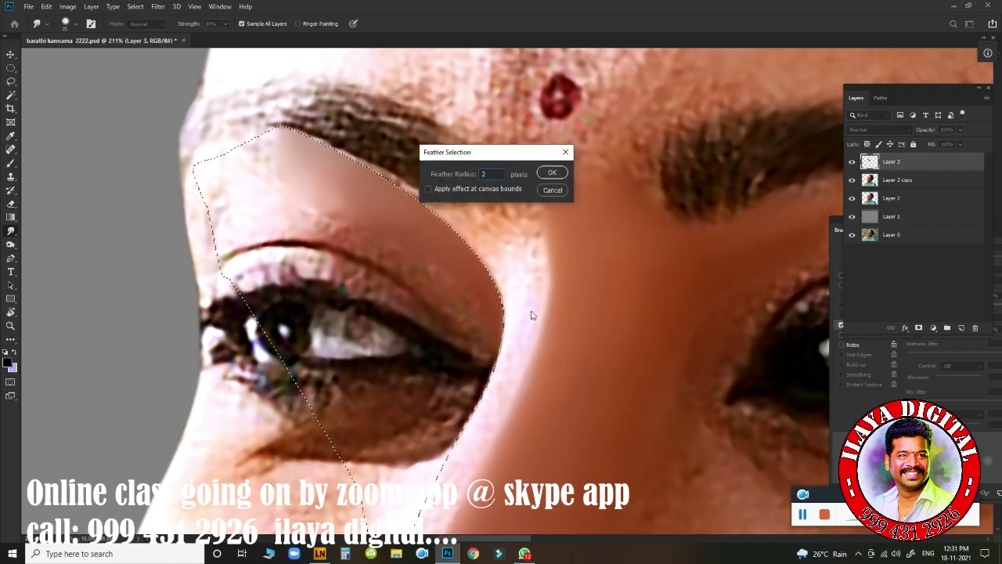
pyautogui.press('Return')
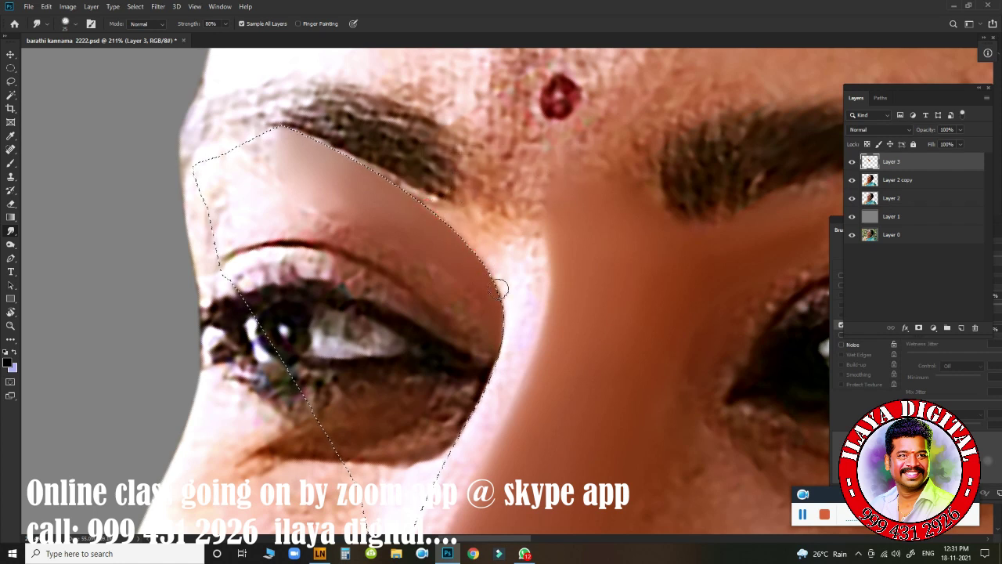
# Step: Smudge the dark skin below the far eye's inner corner along the selection edge, then enlarge the brush to 30 px
pyautogui.moveTo(498, 293)
pyautogui.mouseDown()
pyautogui.moveTo(502, 332)
pyautogui.moveTo(487, 265)
pyautogui.moveTo(496, 166)
pyautogui.mouseUp()
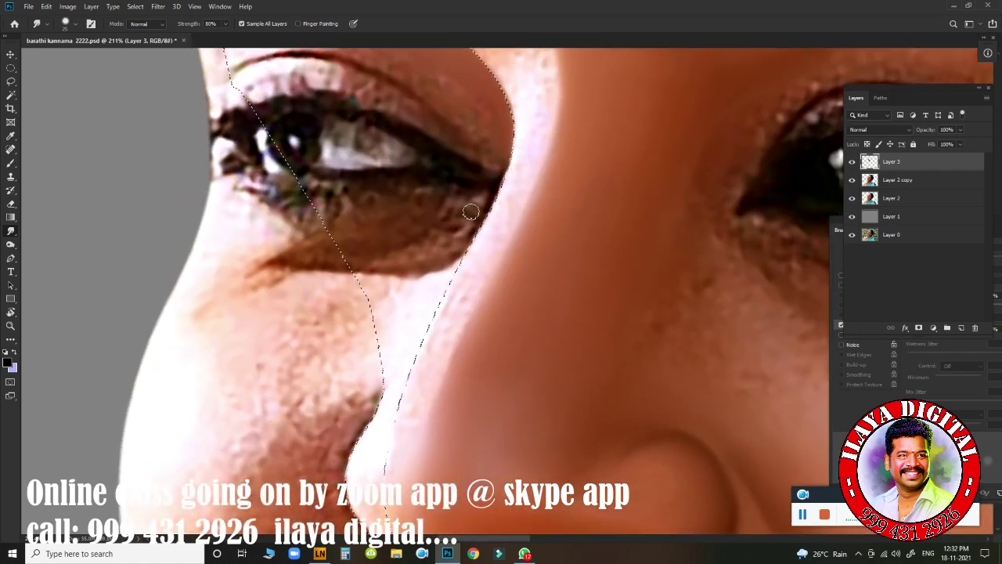
pyautogui.click(492, 182)
pyautogui.moveTo(492, 182)
pyautogui.mouseDown()
pyautogui.moveTo(498, 171)
pyautogui.moveTo(474, 249)
pyautogui.moveTo(438, 295)
pyautogui.moveTo(438, 273)
pyautogui.moveTo(464, 258)
pyautogui.mouseUp()
pyautogui.press(']')
# Step: Smooth the bright far side of the nose tip inside the selection, along its outer contour
pyautogui.moveTo(448, 298); pyautogui.dragTo(501, 121)
pyautogui.moveTo(438, 265)
pyautogui.mouseDown()
pyautogui.moveTo(457, 223)
pyautogui.moveTo(433, 243)
pyautogui.moveTo(448, 245)
pyautogui.moveTo(424, 325)
pyautogui.moveTo(408, 242)
pyautogui.mouseUp()
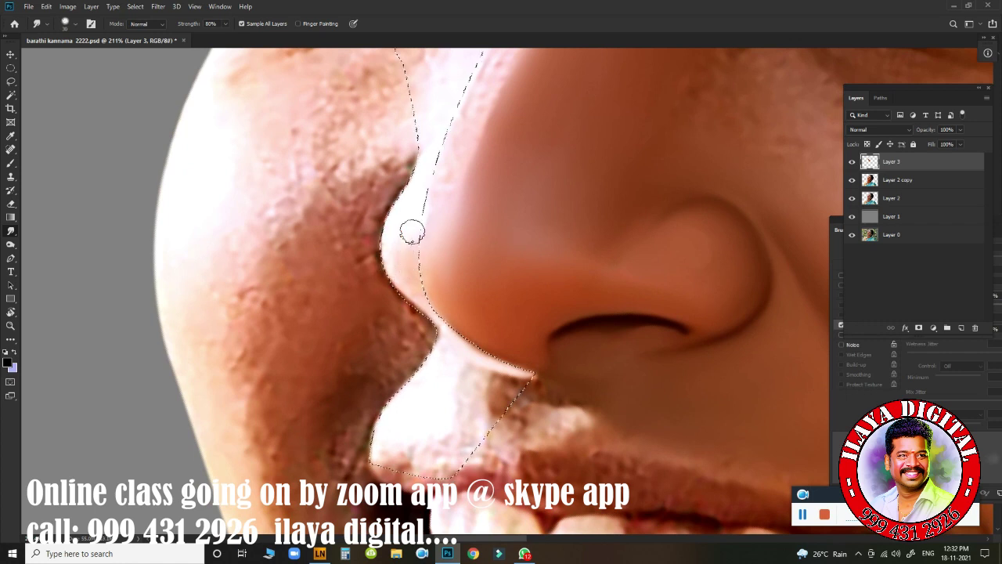
pyautogui.moveTo(412, 228); pyautogui.dragTo(402, 255)
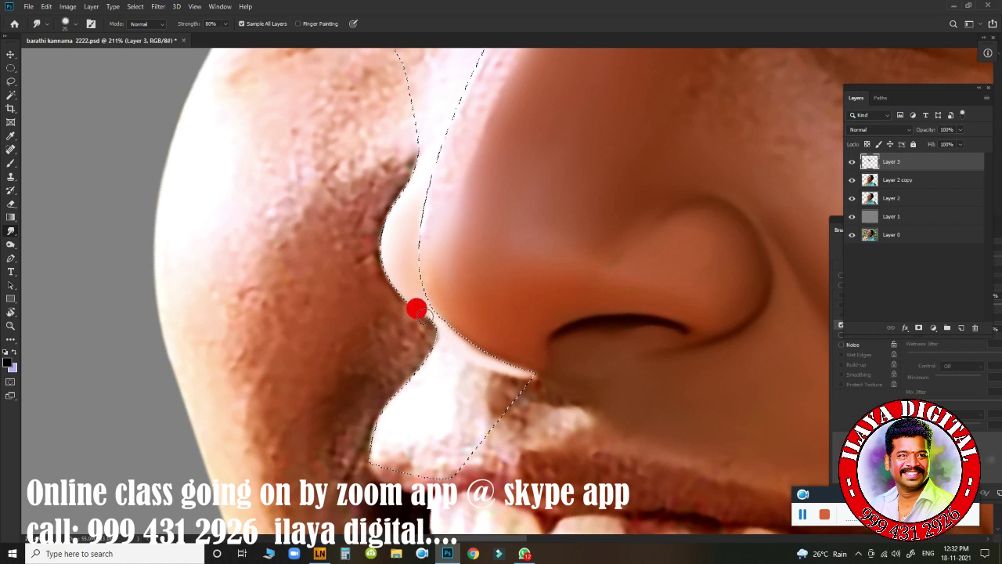
pyautogui.click(427, 345)
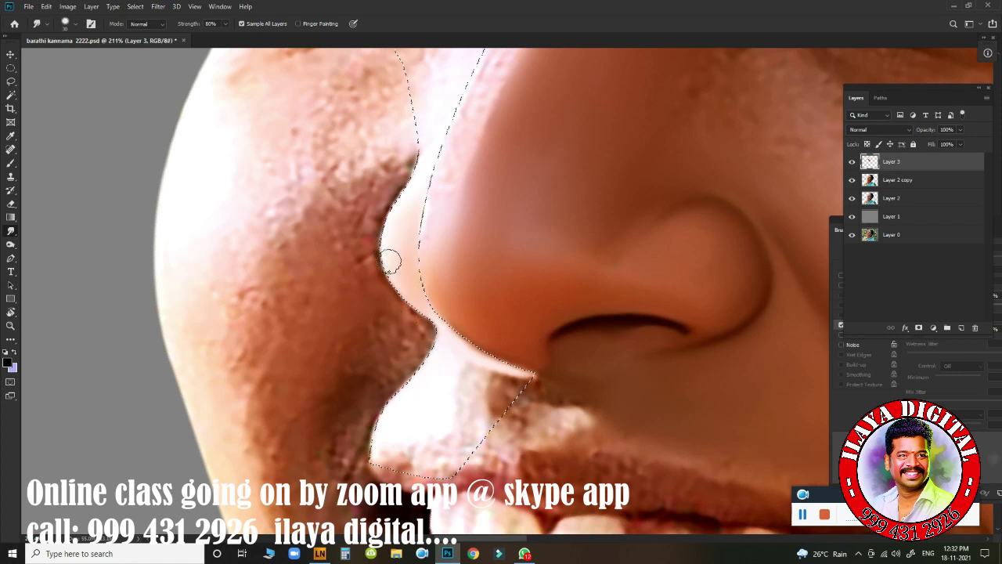
pyautogui.click(399, 226)
pyautogui.moveTo(423, 167); pyautogui.dragTo(436, 179)
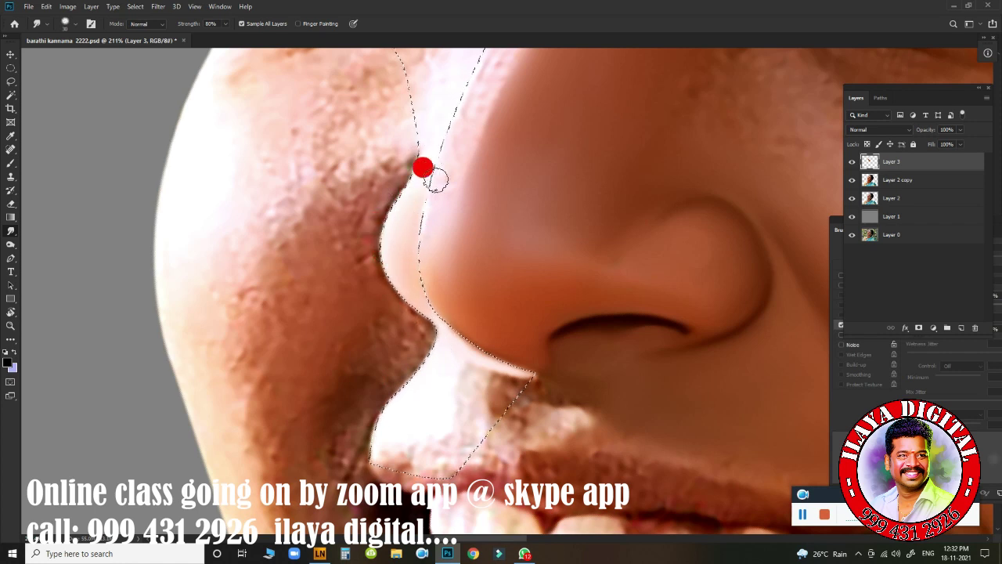
# Step: Smooth the bright skin between the nose tip and upper lip inside the selection with a 25 px smudge brush
pyautogui.moveTo(464, 356); pyautogui.dragTo(439, 330)
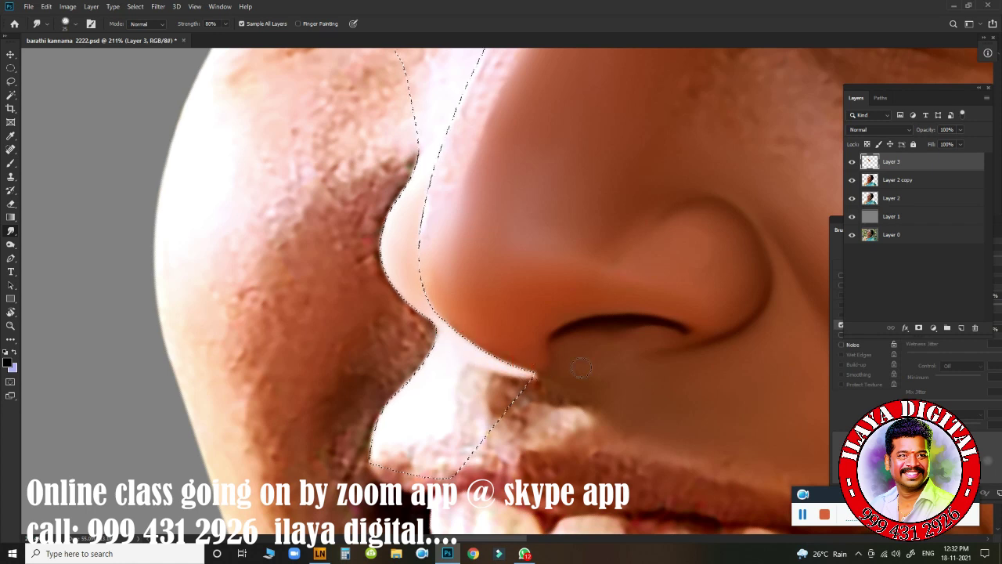
pyautogui.moveTo(468, 375); pyautogui.dragTo(497, 376)
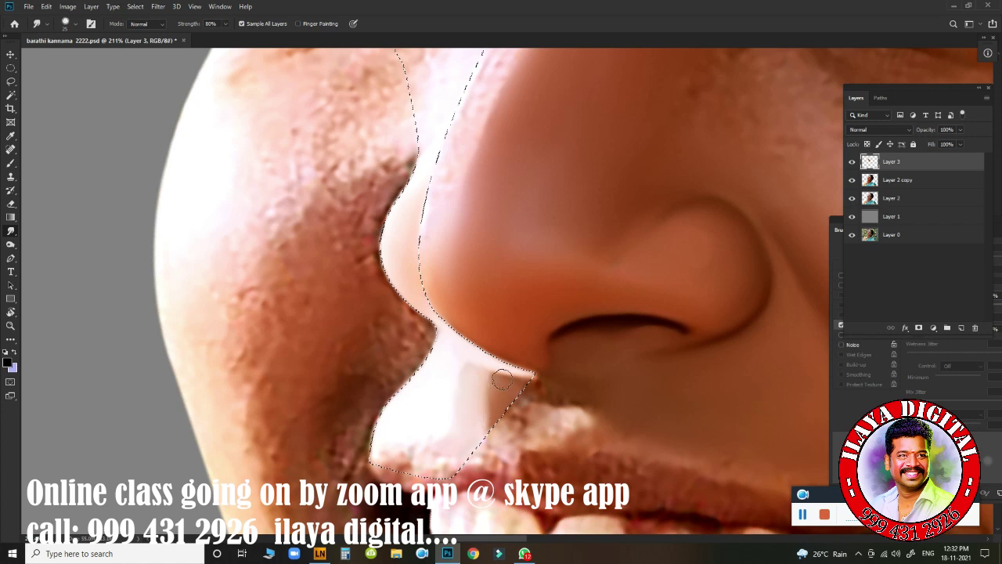
pyautogui.moveTo(502, 380); pyautogui.dragTo(528, 362)
pyautogui.moveTo(459, 409)
pyautogui.mouseDown()
pyautogui.moveTo(466, 435)
pyautogui.moveTo(473, 413)
pyautogui.moveTo(463, 369)
pyautogui.moveTo(453, 421)
pyautogui.moveTo(419, 432)
pyautogui.moveTo(382, 403)
pyautogui.mouseUp()
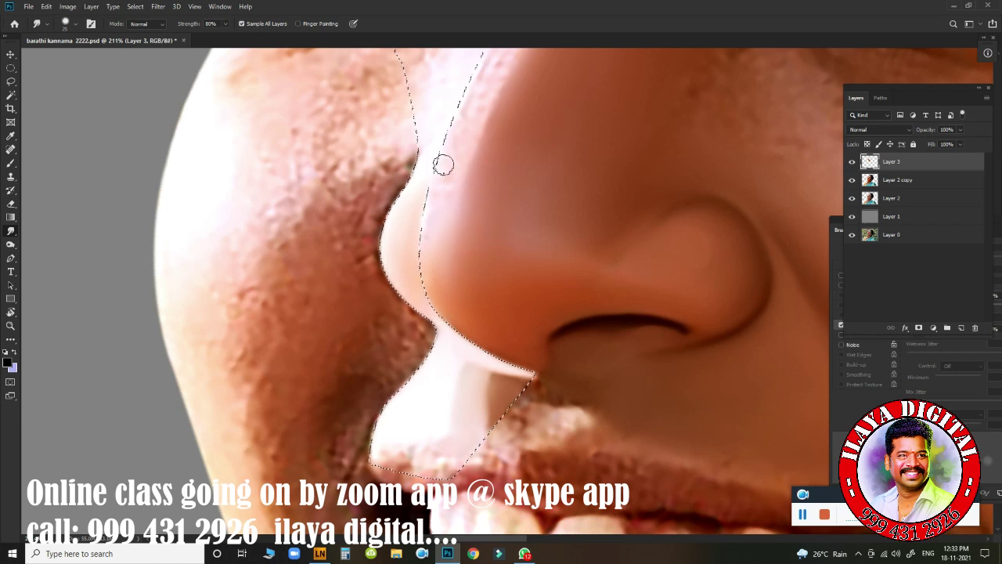
# Step: Feather the selection and smudge the underside of the nose tip along the selection edge
pyautogui.hotkey('shift', 'F6')
pyautogui.press('Return')
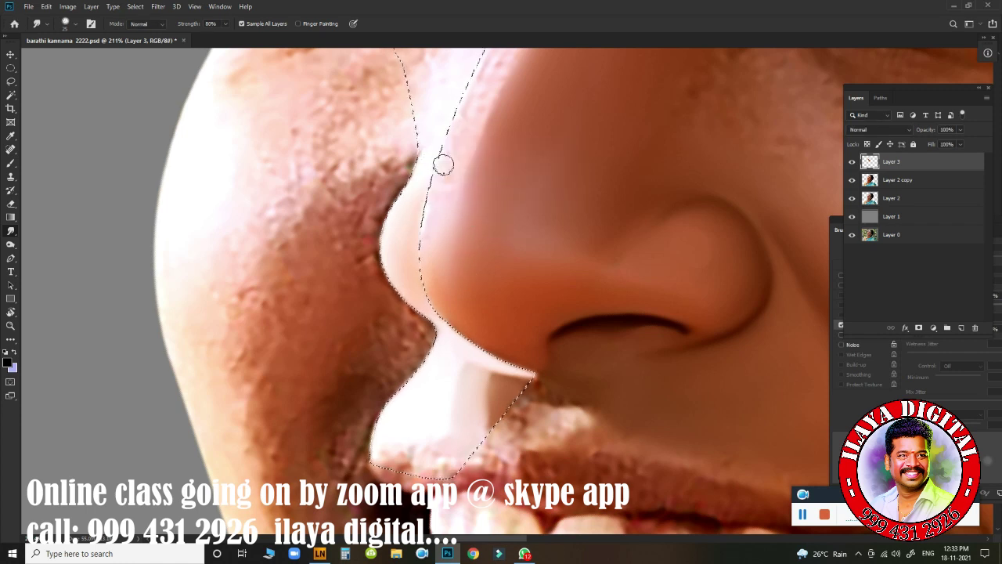
pyautogui.press('r')
pyautogui.click(183, 252)
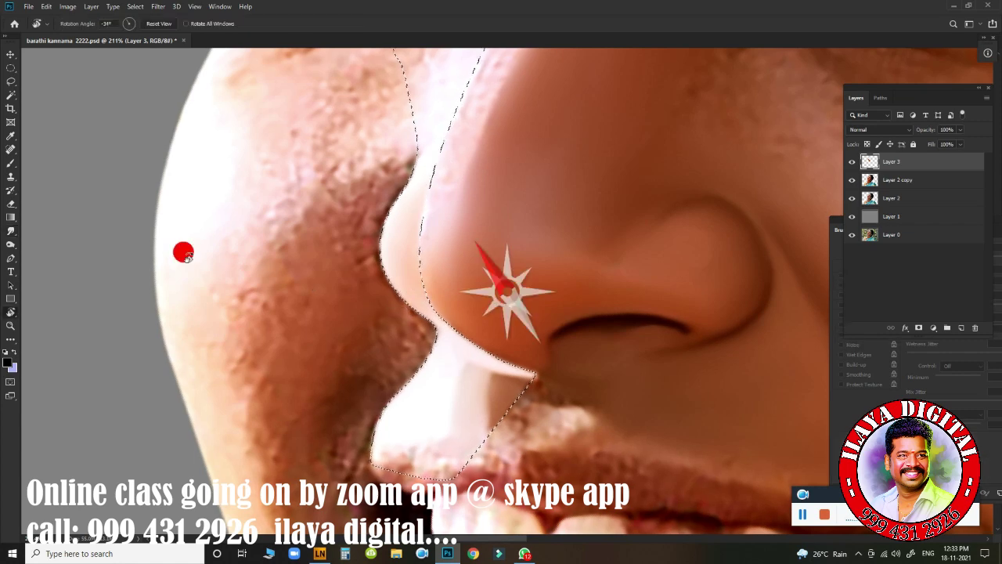
pyautogui.moveTo(183, 252); pyautogui.dragTo(340, 432)
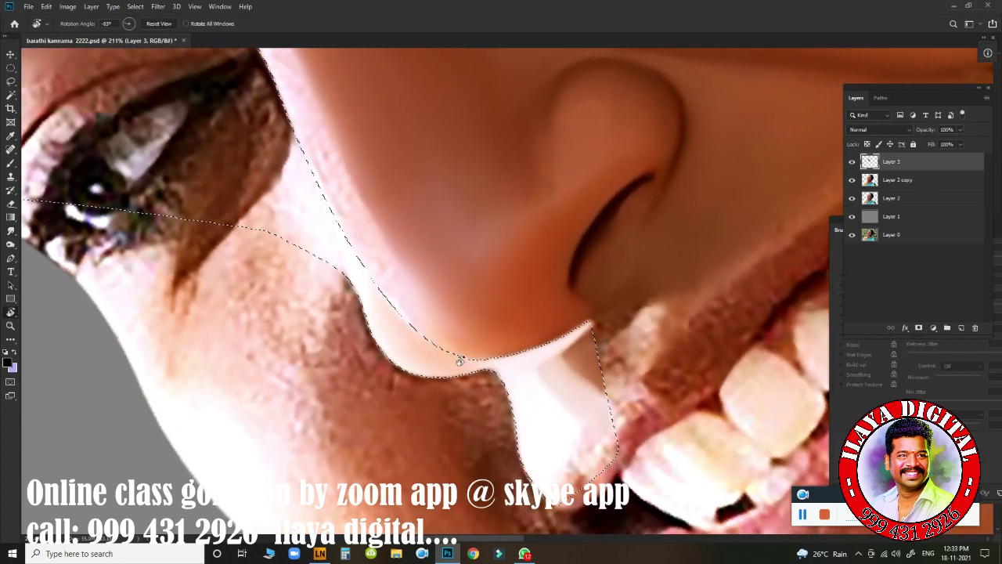
pyautogui.click(419, 297)
pyautogui.click(436, 340)
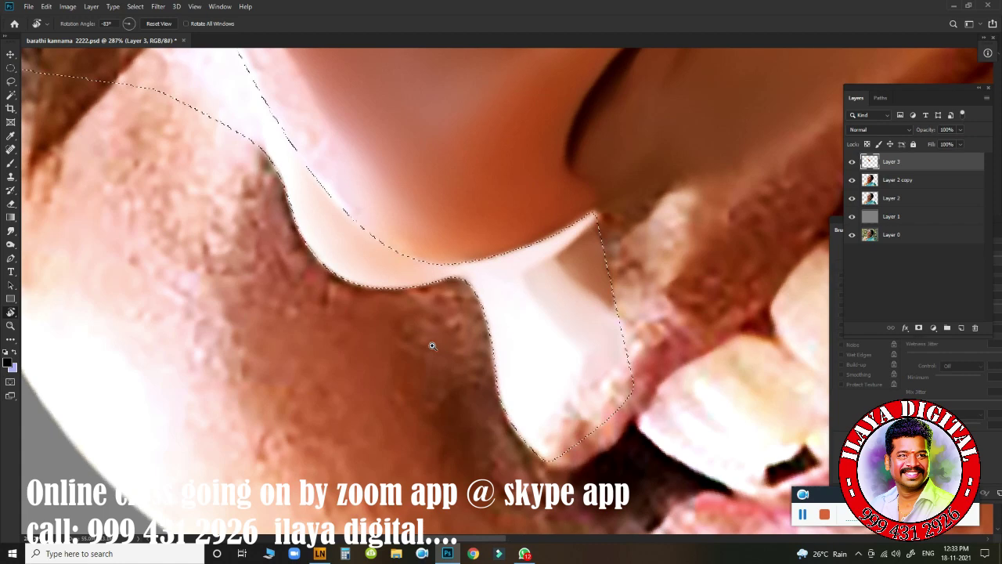
pyautogui.moveTo(421, 338)
pyautogui.mouseDown()
pyautogui.moveTo(415, 327)
pyautogui.moveTo(370, 390)
pyautogui.mouseUp()
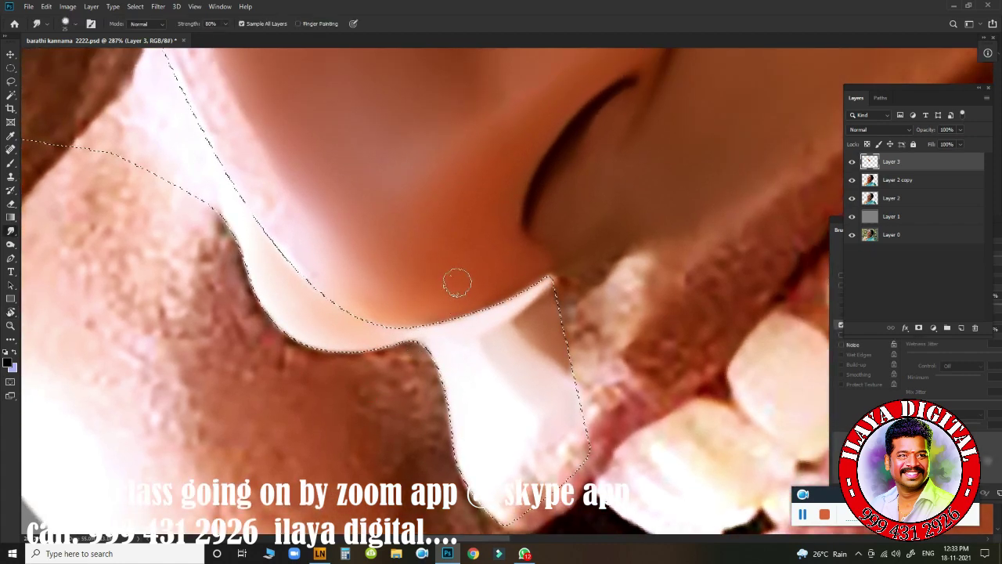
pyautogui.moveTo(501, 253); pyautogui.dragTo(505, 253)
pyautogui.moveTo(529, 293); pyautogui.dragTo(488, 259)
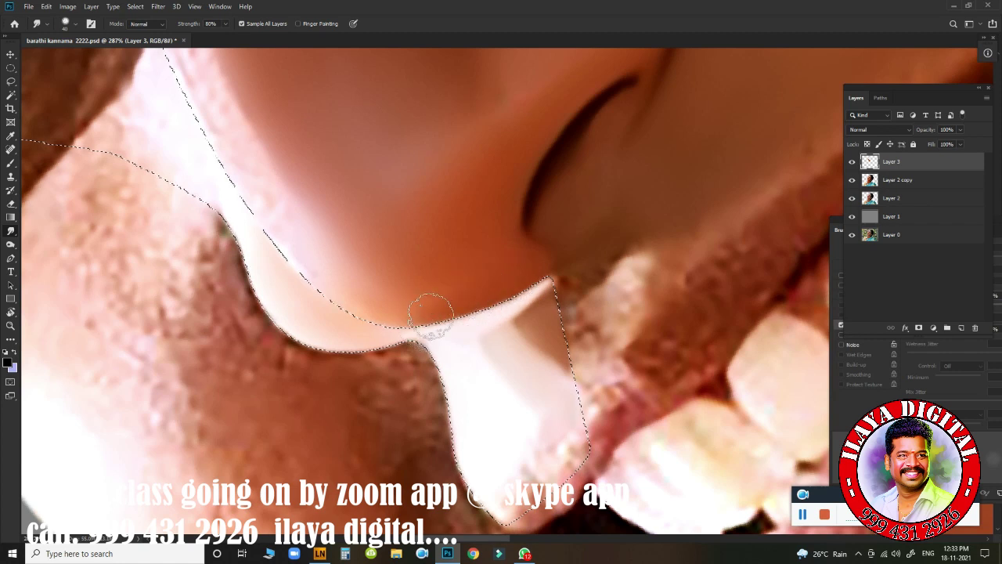
# Step: Enlarge the smudge brush in stages to about 100 px and blend the nose tip's orange shading up to its contour
pyautogui.press(']')
pyautogui.press(']')
pyautogui.moveTo(425, 257); pyautogui.dragTo(454, 286)
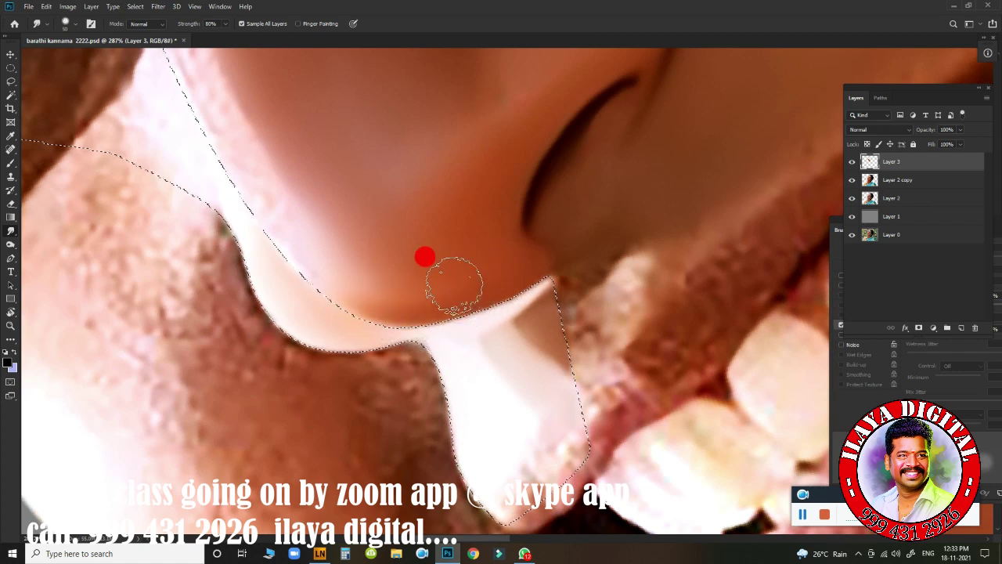
pyautogui.moveTo(398, 316); pyautogui.dragTo(362, 311)
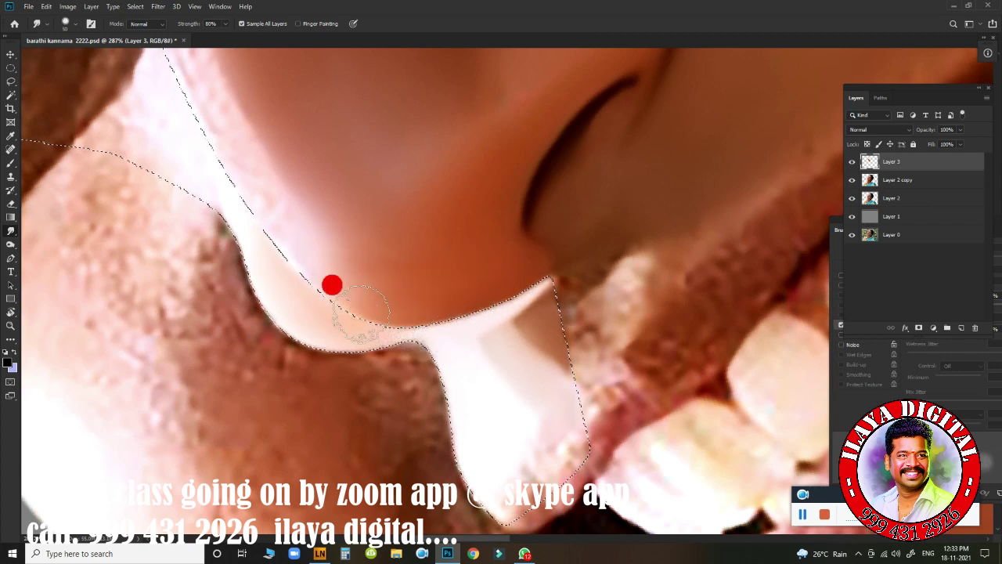
pyautogui.moveTo(467, 267); pyautogui.dragTo(410, 297)
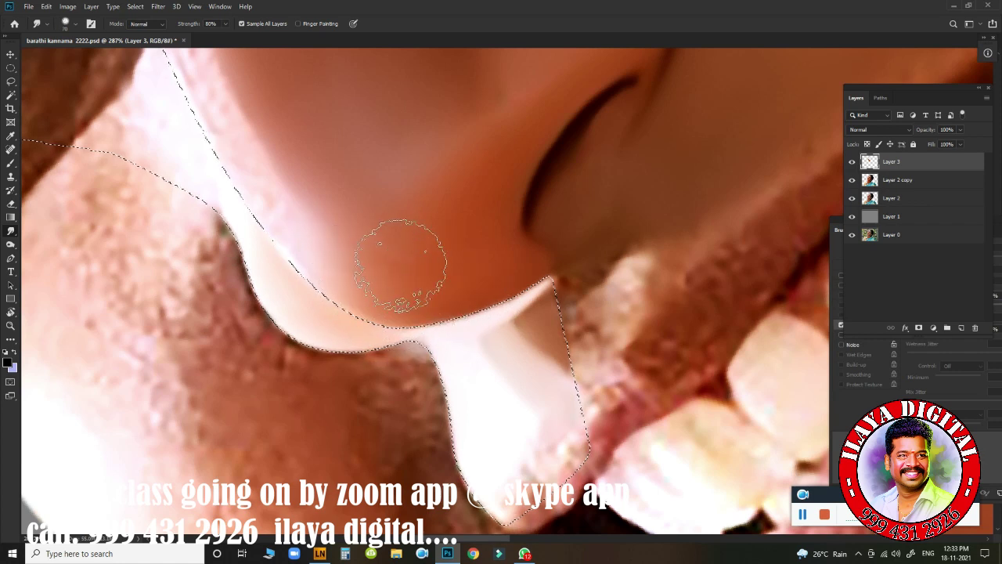
pyautogui.moveTo(411, 252); pyautogui.dragTo(469, 306)
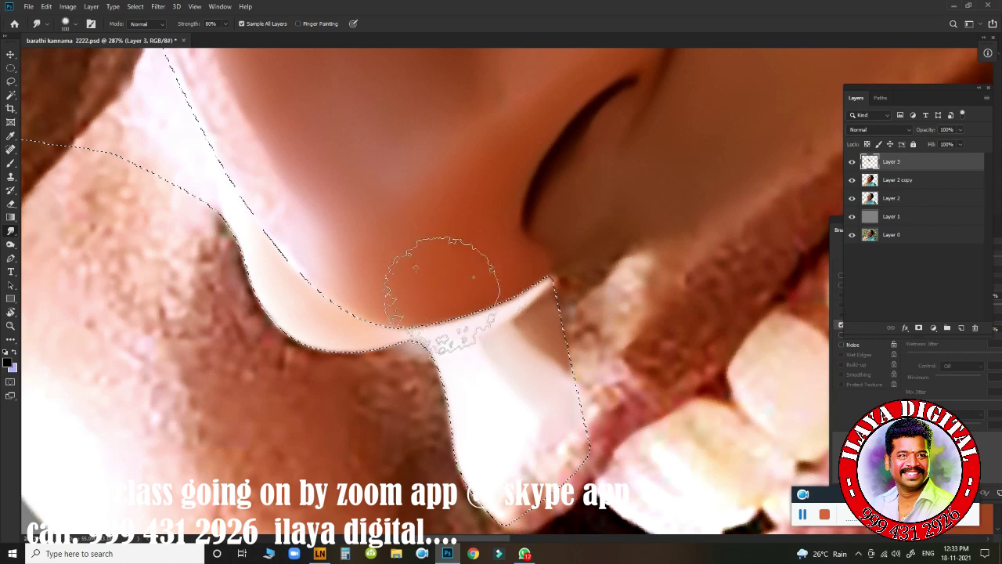
pyautogui.press('[')
pyautogui.moveTo(344, 271)
pyautogui.mouseDown()
pyautogui.moveTo(402, 313)
pyautogui.moveTo(462, 310)
pyautogui.mouseUp()
pyautogui.moveTo(266, 205)
pyautogui.mouseDown()
pyautogui.moveTo(275, 253)
pyautogui.moveTo(313, 281)
pyautogui.mouseUp()
# Step: Reduce the smudge brush to 40 px and smooth the bright edge along the far side of the nose bridge
pyautogui.press('Escape')
pyautogui.moveTo(539, 234); pyautogui.dragTo(566, 233)
pyautogui.moveTo(539, 130); pyautogui.dragTo(355, 411)
pyautogui.moveTo(472, 295); pyautogui.dragTo(420, 295)
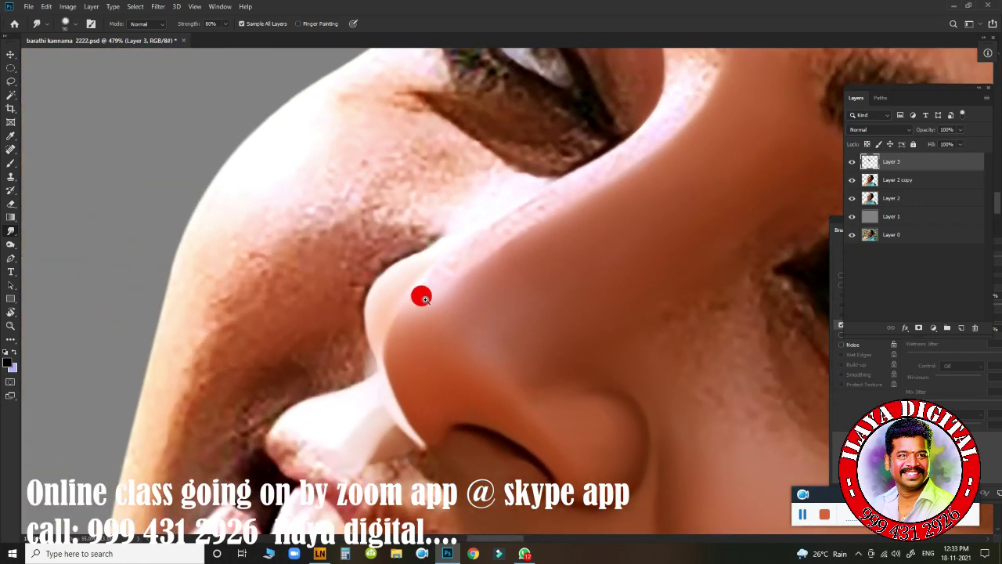
pyautogui.moveTo(474, 275); pyautogui.dragTo(337, 305)
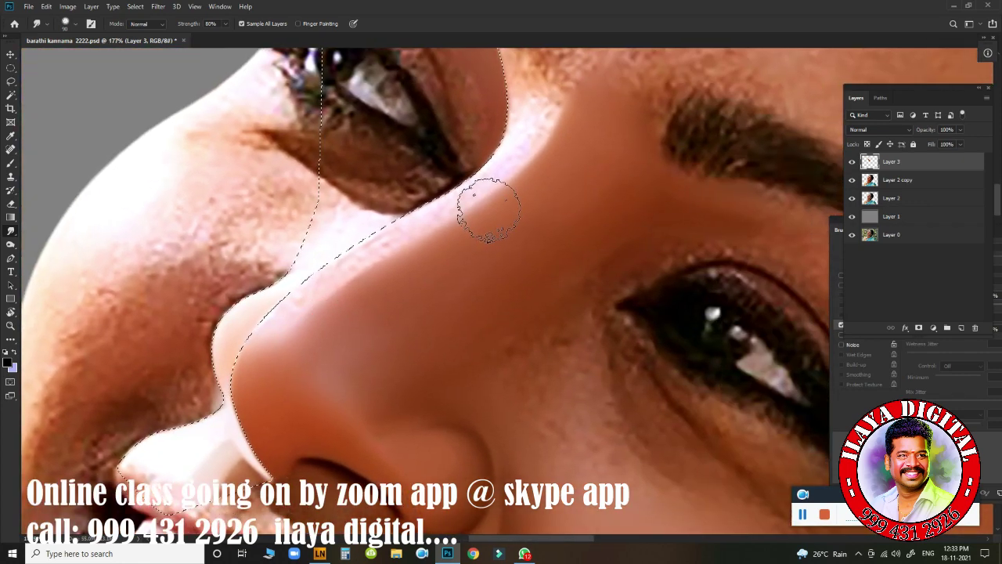
pyautogui.moveTo(410, 333); pyautogui.dragTo(421, 334)
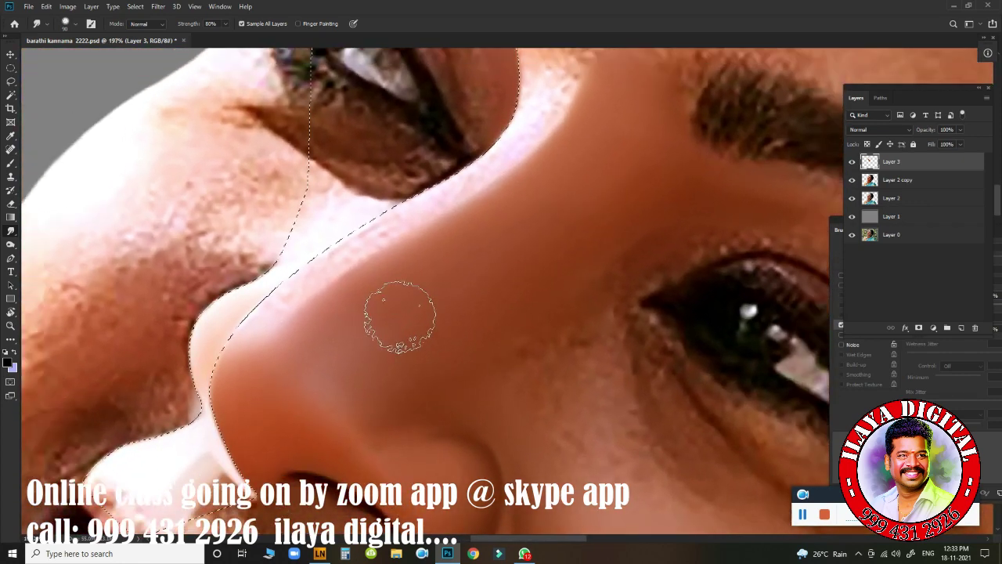
pyautogui.press('[')
pyautogui.press('[')
pyautogui.press('[')
pyautogui.press('[')
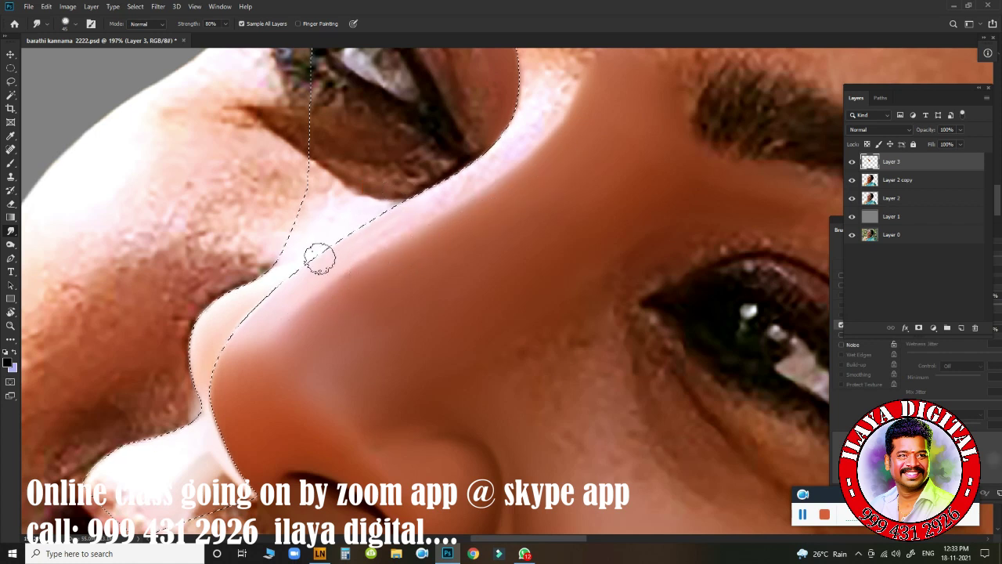
pyautogui.press('[')
pyautogui.press('[')
pyautogui.moveTo(316, 233); pyautogui.dragTo(330, 247)
pyautogui.moveTo(263, 288); pyautogui.dragTo(280, 302)
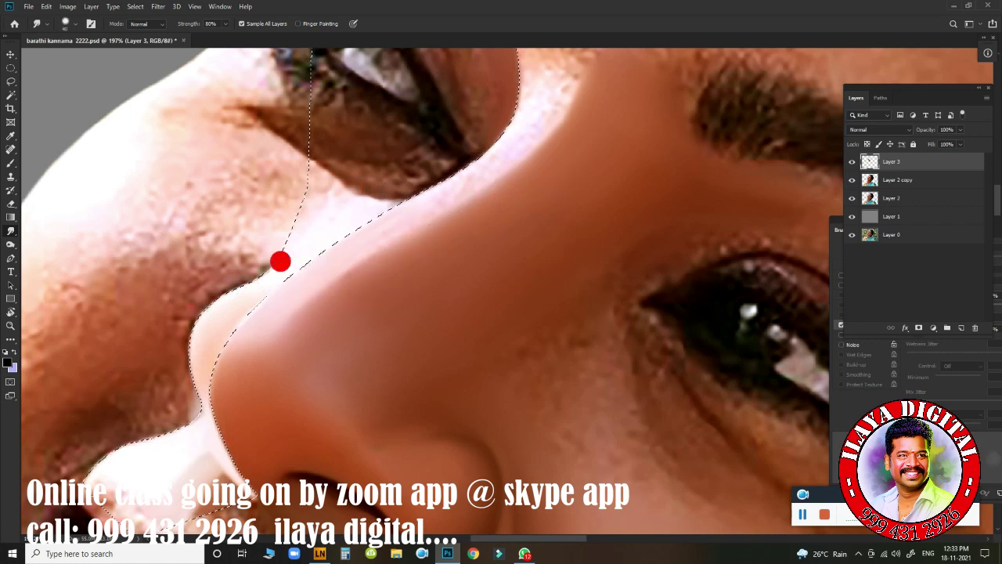
pyautogui.moveTo(343, 207); pyautogui.dragTo(360, 223)
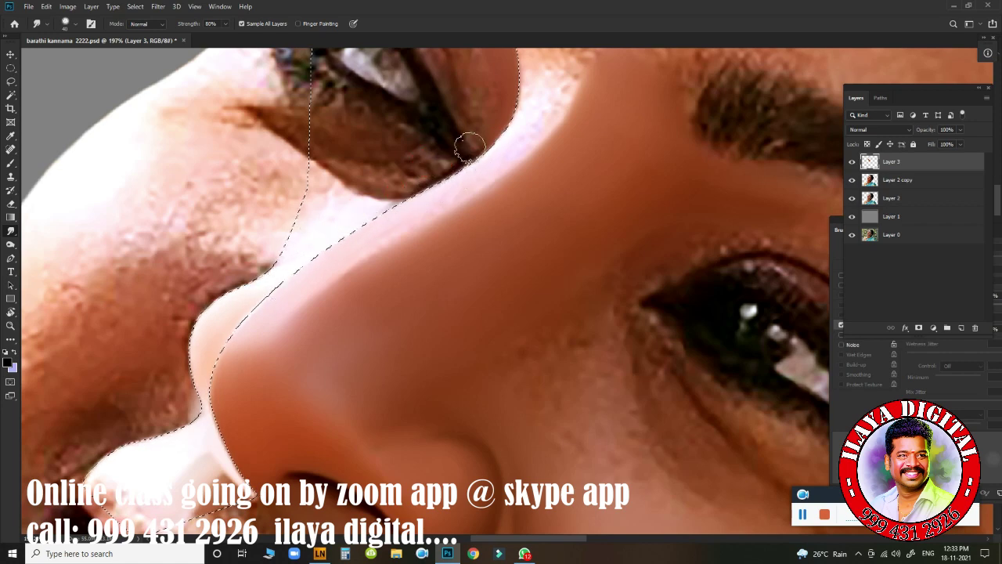
# Step: Smooth the skin along the selection edge from the nose root beside the far eye up to the eyebrow, using a 35 px brush
pyautogui.moveTo(451, 223); pyautogui.dragTo(342, 372)
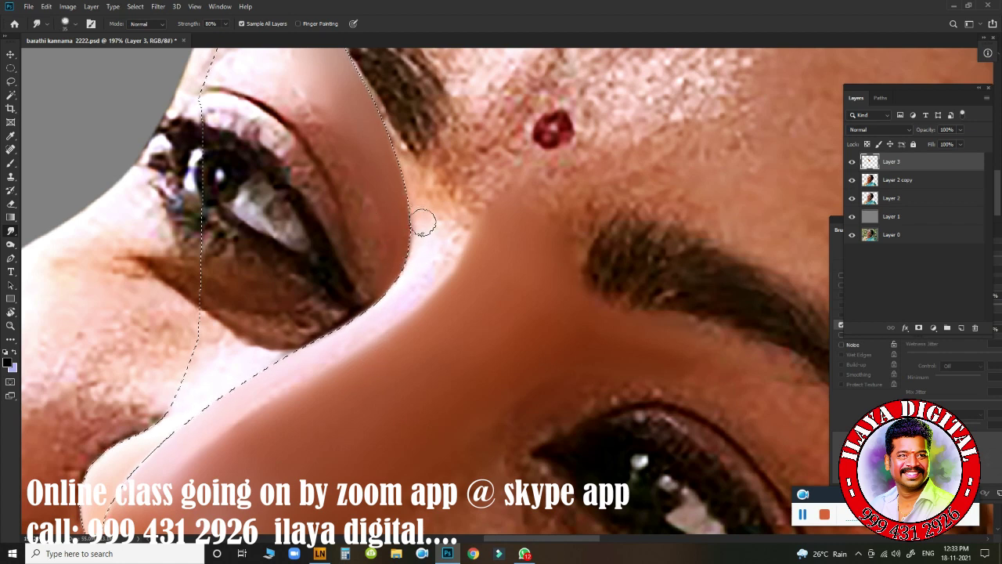
pyautogui.moveTo(417, 205)
pyautogui.mouseDown()
pyautogui.moveTo(416, 215)
pyautogui.moveTo(401, 155)
pyautogui.moveTo(403, 230)
pyautogui.moveTo(416, 259)
pyautogui.moveTo(361, 306)
pyautogui.mouseUp()
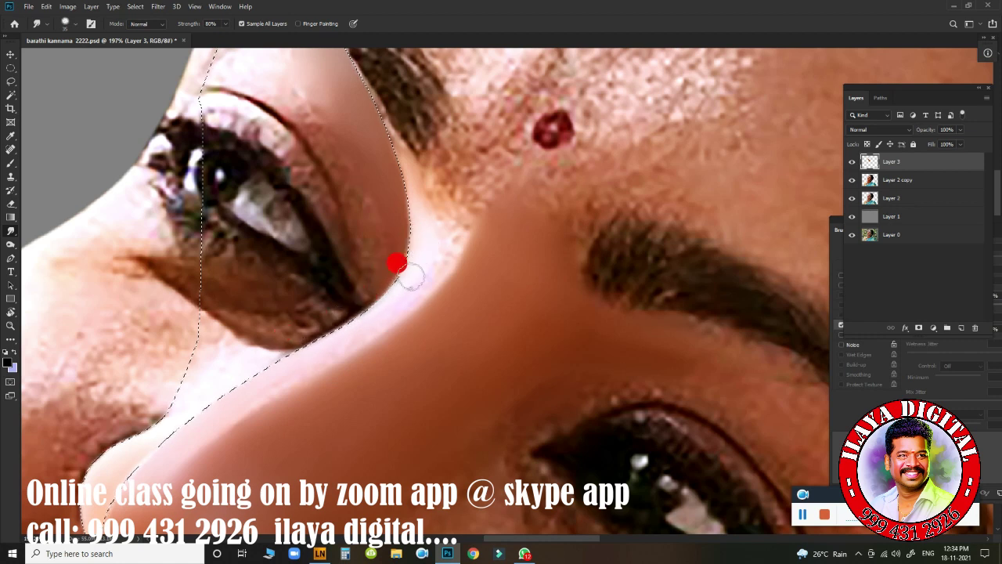
pyautogui.moveTo(376, 146); pyautogui.dragTo(400, 222)
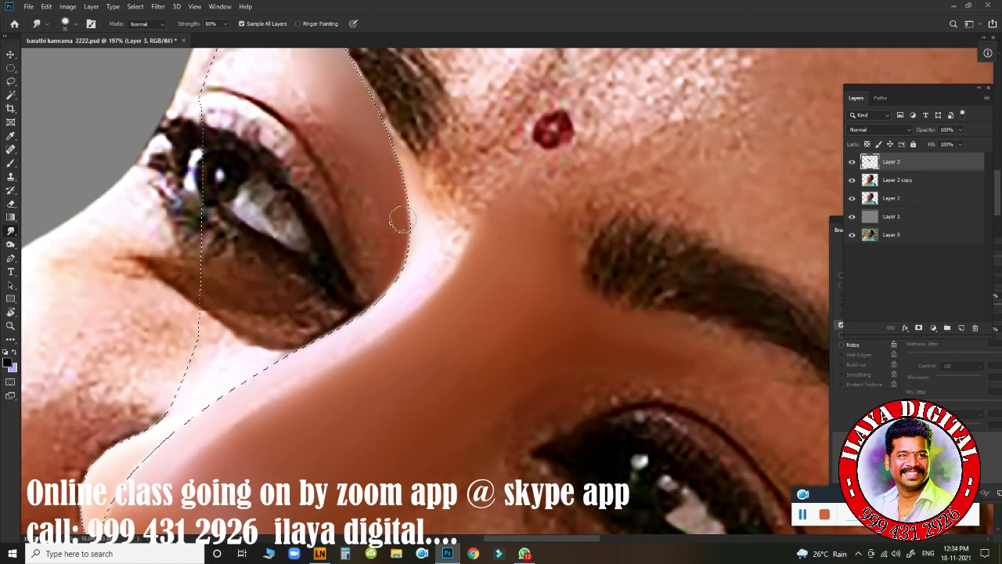
pyautogui.moveTo(383, 150); pyautogui.dragTo(395, 260)
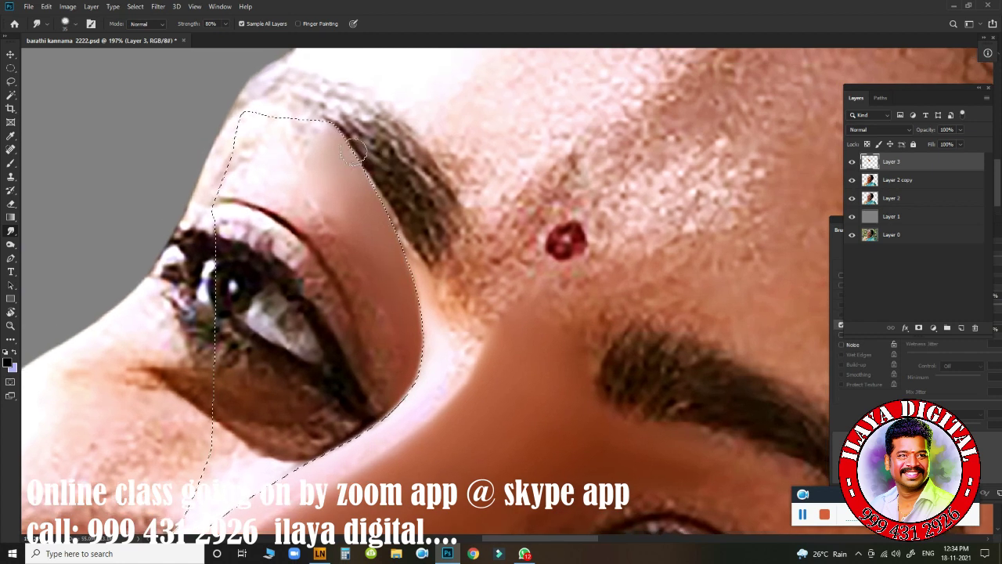
pyautogui.moveTo(370, 164)
pyautogui.mouseDown()
pyautogui.moveTo(358, 170)
pyautogui.moveTo(362, 196)
pyautogui.moveTo(381, 209)
pyautogui.mouseUp()
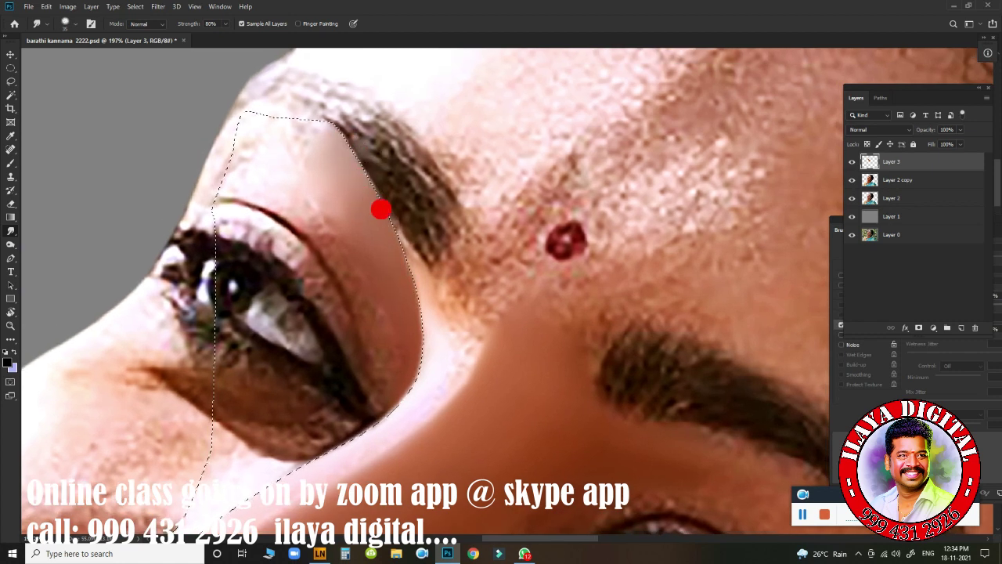
pyautogui.moveTo(399, 246); pyautogui.dragTo(376, 216)
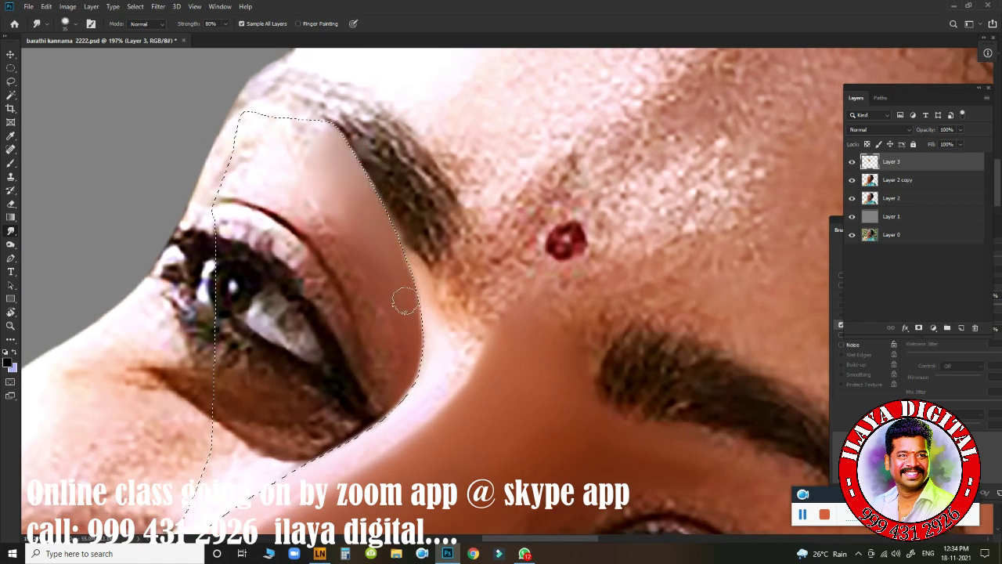
# Step: Smudge the dark cheek skin along the far contour of the nose tip and upper lip, varying the brush from 20 to 35 px
pyautogui.moveTo(456, 385); pyautogui.dragTo(577, 142)
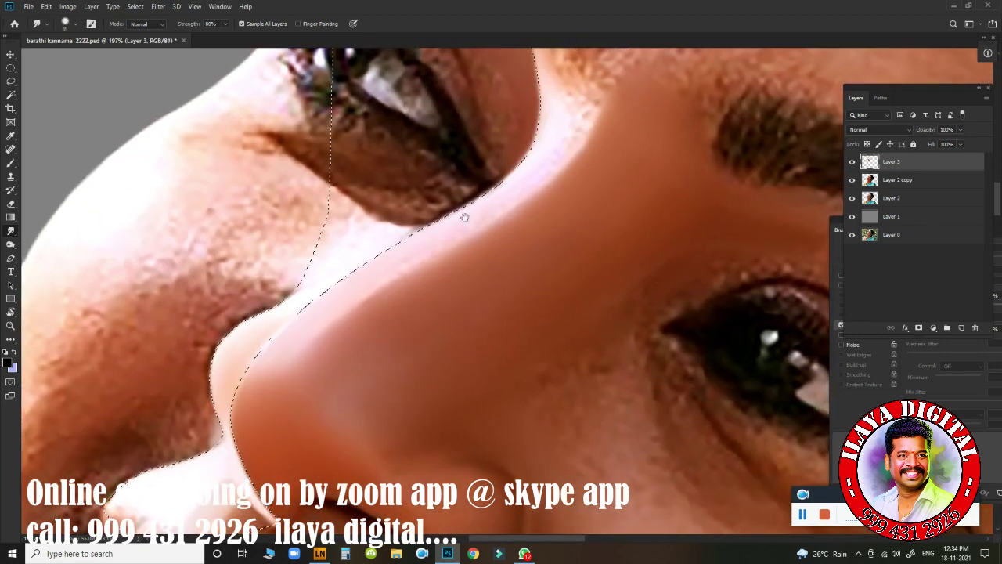
pyautogui.moveTo(351, 301); pyautogui.dragTo(492, 217)
pyautogui.press('[')
pyautogui.press('[')
pyautogui.press('[')
pyautogui.press('[')
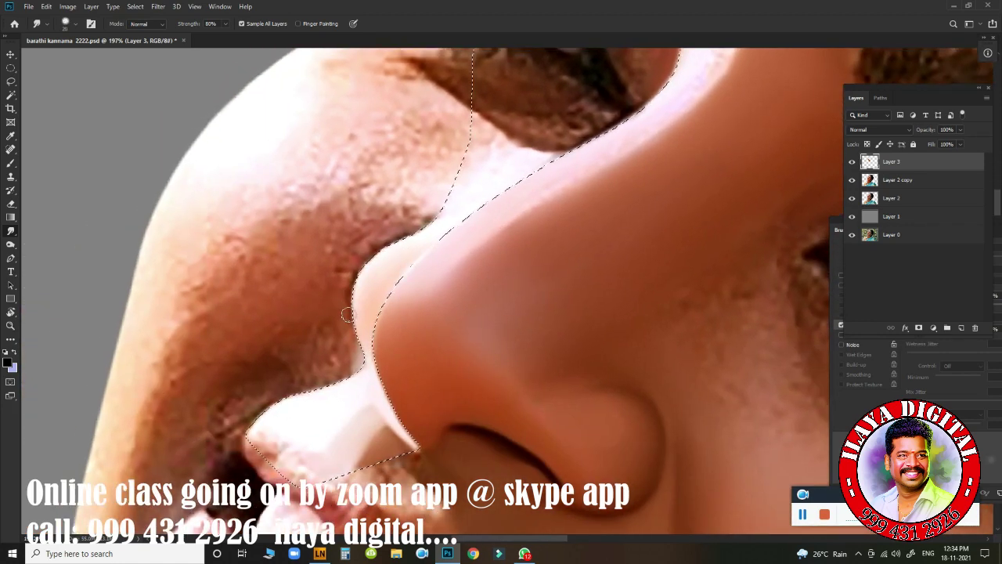
pyautogui.moveTo(346, 296)
pyautogui.mouseDown()
pyautogui.moveTo(358, 254)
pyautogui.moveTo(400, 228)
pyautogui.moveTo(374, 224)
pyautogui.moveTo(396, 236)
pyautogui.mouseUp()
pyautogui.press(']')
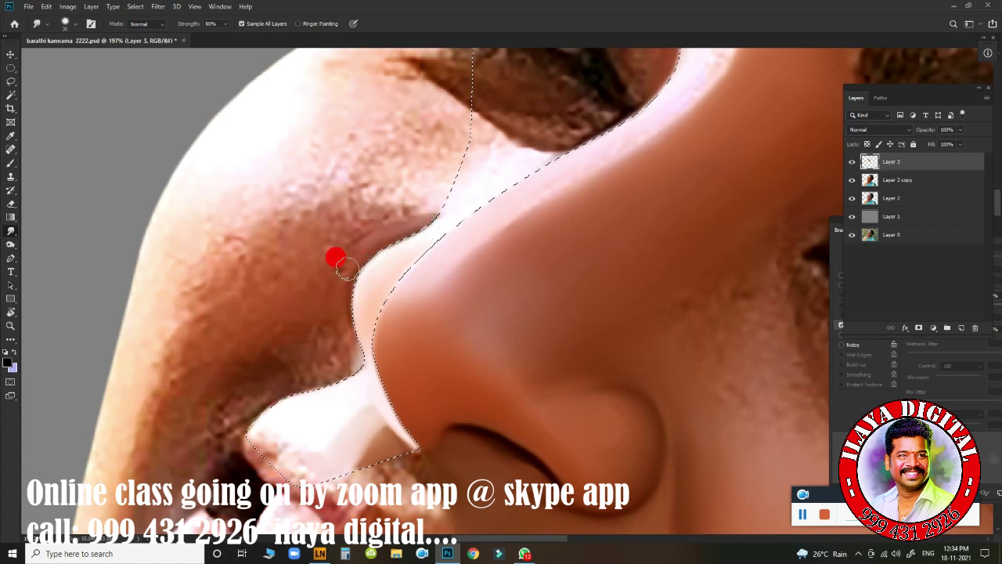
pyautogui.moveTo(347, 268)
pyautogui.mouseDown()
pyautogui.moveTo(340, 296)
pyautogui.moveTo(378, 249)
pyautogui.mouseUp()
pyautogui.moveTo(339, 289)
pyautogui.mouseDown()
pyautogui.moveTo(354, 283)
pyautogui.moveTo(337, 305)
pyautogui.mouseUp()
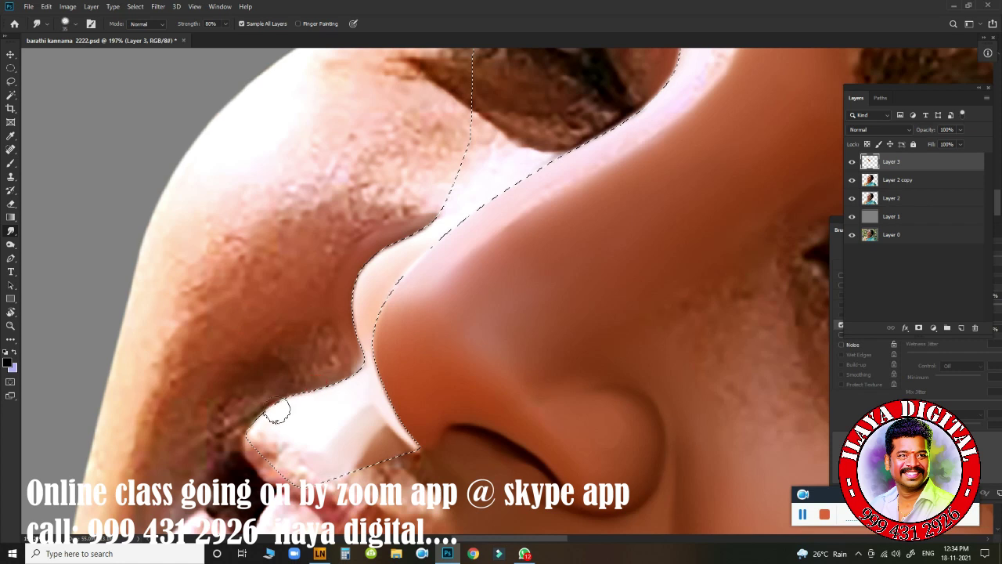
pyautogui.moveTo(245, 412); pyautogui.dragTo(261, 425)
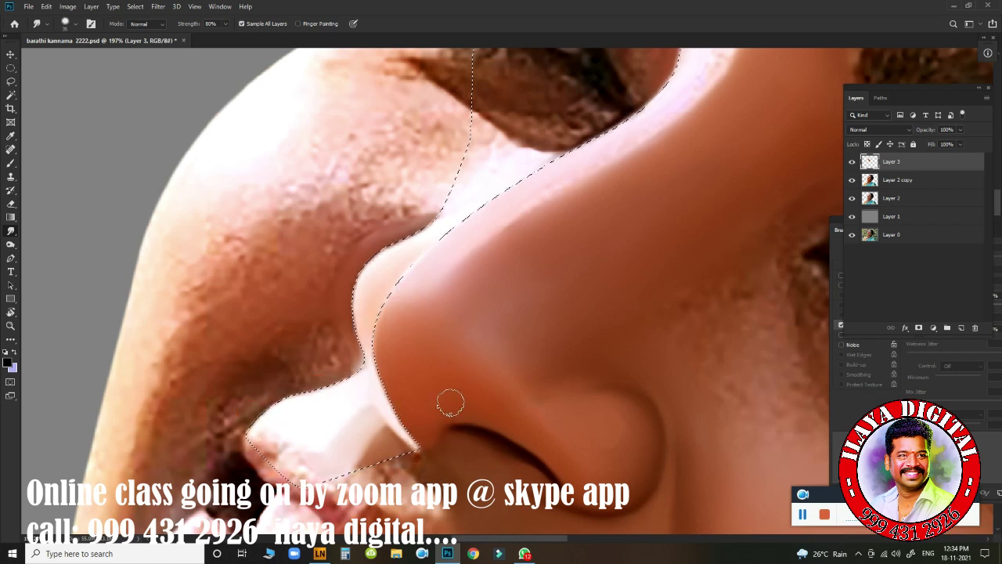
# Step: Clear the selection and erase the smudged paint just below the nose tip with a 15 px eraser
pyautogui.press('r')
pyautogui.moveTo(551, 269)
pyautogui.mouseDown()
pyautogui.moveTo(496, 246)
pyautogui.moveTo(540, 253)
pyautogui.moveTo(532, 242)
pyautogui.mouseUp()
pyautogui.scroll(-5, 611, 235)
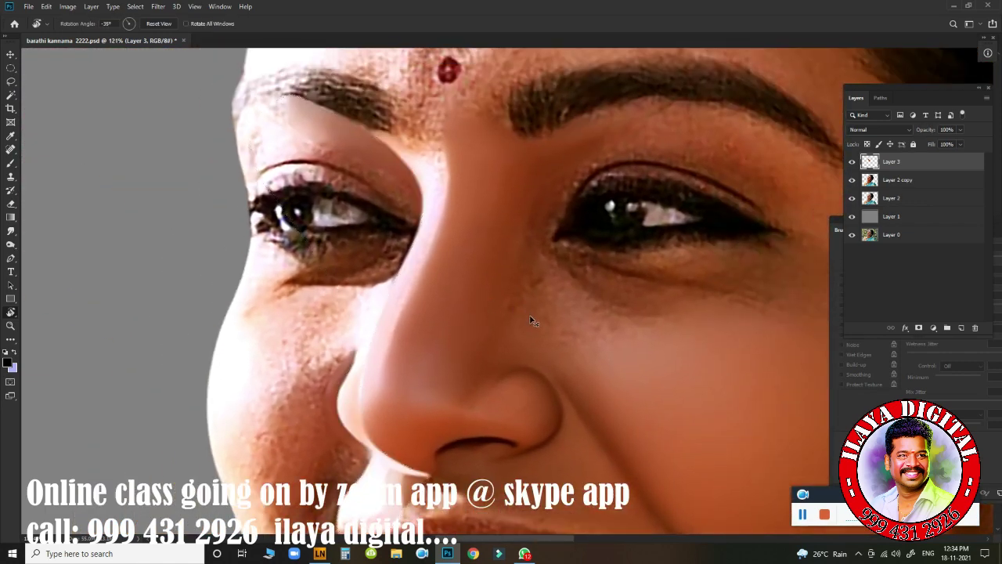
pyautogui.moveTo(537, 306)
pyautogui.mouseDown()
pyautogui.moveTo(501, 291)
pyautogui.moveTo(551, 307)
pyautogui.moveTo(494, 291)
pyautogui.moveTo(568, 302)
pyautogui.moveTo(557, 309)
pyautogui.mouseUp()
pyautogui.moveTo(470, 409)
pyautogui.mouseDown()
pyautogui.moveTo(460, 357)
pyautogui.moveTo(477, 353)
pyautogui.moveTo(459, 353)
pyautogui.moveTo(533, 376)
pyautogui.moveTo(481, 384)
pyautogui.mouseUp()
pyautogui.moveTo(427, 432)
pyautogui.mouseDown()
pyautogui.moveTo(489, 390)
pyautogui.moveTo(486, 283)
pyautogui.moveTo(419, 365)
pyautogui.moveTo(379, 352)
pyautogui.moveTo(419, 365)
pyautogui.moveTo(364, 346)
pyautogui.moveTo(387, 362)
pyautogui.moveTo(397, 394)
pyautogui.moveTo(380, 405)
pyautogui.moveTo(425, 372)
pyautogui.mouseUp()
pyautogui.press('e')
pyautogui.press('[')
pyautogui.press('[')
pyautogui.press('[')
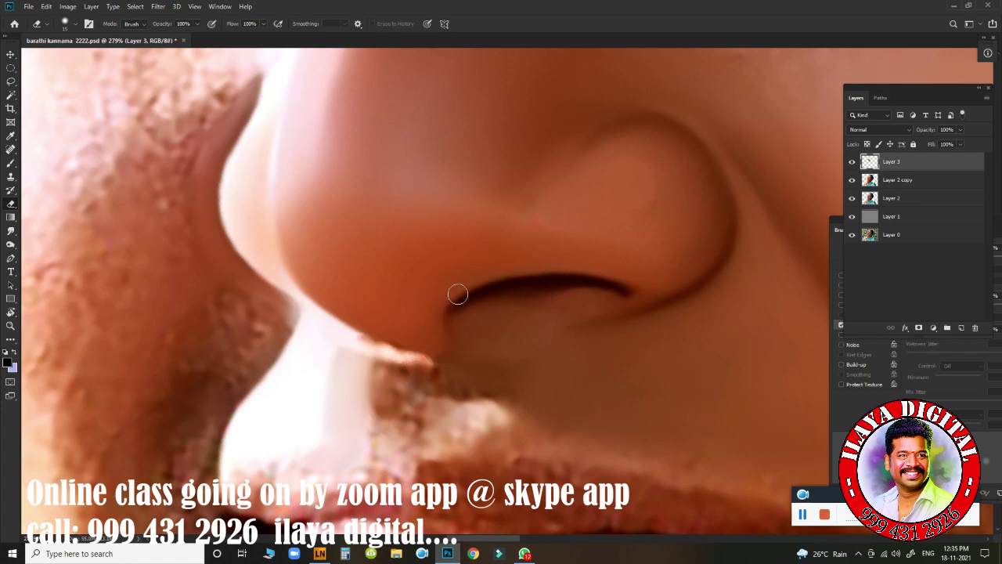
# Step: Smudge the lower edge of the nose tip and the skin beside the nostril, reducing the brush size for the finer strokes
pyautogui.press('r')
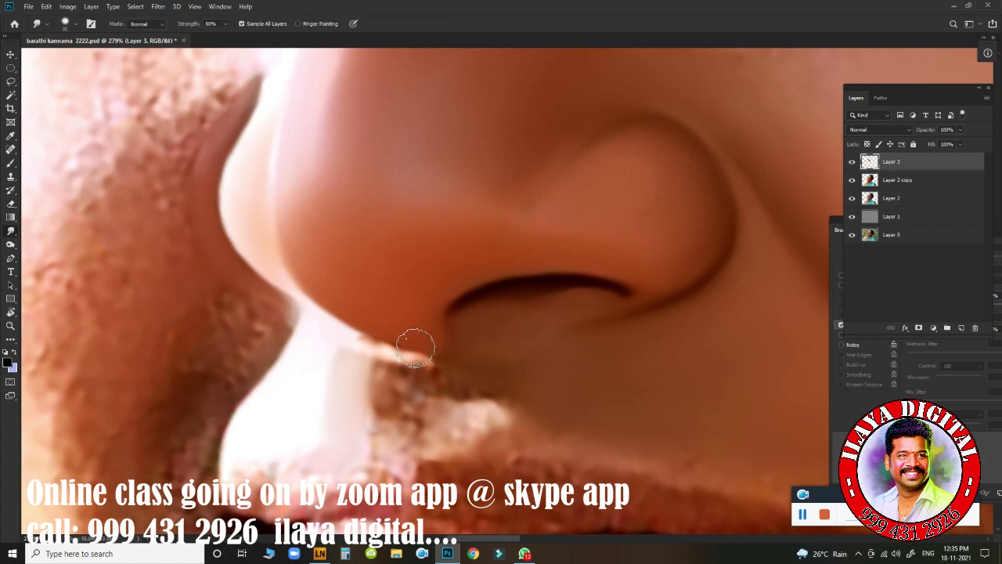
pyautogui.moveTo(357, 313)
pyautogui.mouseDown()
pyautogui.moveTo(401, 339)
pyautogui.moveTo(362, 343)
pyautogui.moveTo(356, 338)
pyautogui.moveTo(421, 360)
pyautogui.moveTo(450, 356)
pyautogui.moveTo(412, 357)
pyautogui.moveTo(432, 360)
pyautogui.moveTo(422, 372)
pyautogui.moveTo(431, 374)
pyautogui.moveTo(383, 372)
pyautogui.moveTo(387, 385)
pyautogui.moveTo(378, 386)
pyautogui.moveTo(402, 393)
pyautogui.moveTo(429, 386)
pyautogui.moveTo(400, 390)
pyautogui.moveTo(382, 371)
pyautogui.moveTo(377, 427)
pyautogui.moveTo(385, 409)
pyautogui.moveTo(447, 365)
pyautogui.mouseUp()
pyautogui.press('[')
pyautogui.moveTo(452, 320)
pyautogui.mouseDown()
pyautogui.moveTo(440, 321)
pyautogui.moveTo(455, 347)
pyautogui.moveTo(442, 358)
pyautogui.mouseUp()
# Step: Smudge the pale highlight along the far side of the nose just above the tip
pyautogui.moveTo(381, 250)
pyautogui.mouseDown()
pyautogui.moveTo(344, 258)
pyautogui.moveTo(371, 289)
pyautogui.moveTo(363, 322)
pyautogui.moveTo(402, 322)
pyautogui.moveTo(352, 329)
pyautogui.mouseUp()
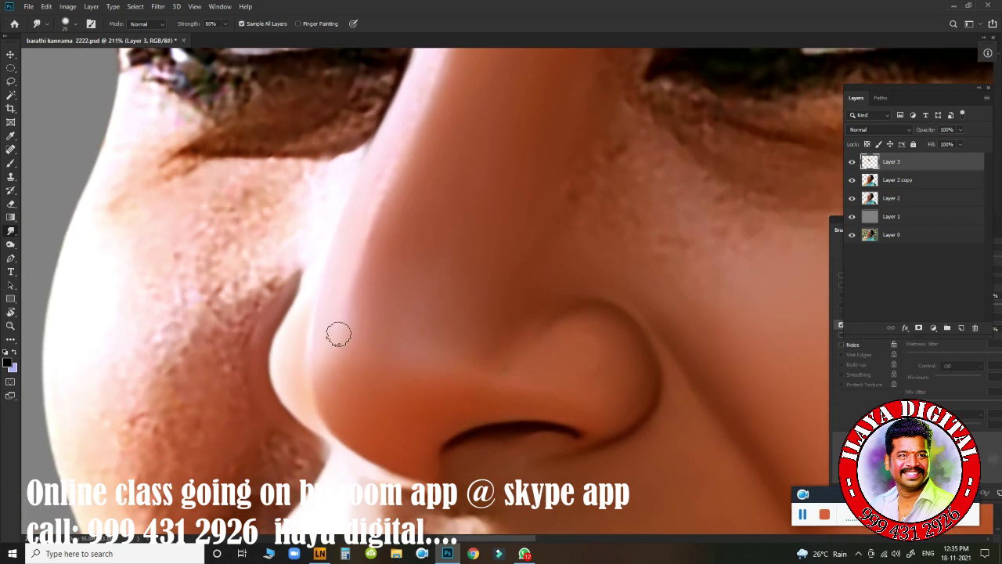
pyautogui.click(328, 324)
pyautogui.click(328, 335)
pyautogui.moveTo(466, 341)
pyautogui.mouseDown()
pyautogui.moveTo(444, 342)
pyautogui.moveTo(465, 351)
pyautogui.mouseUp()
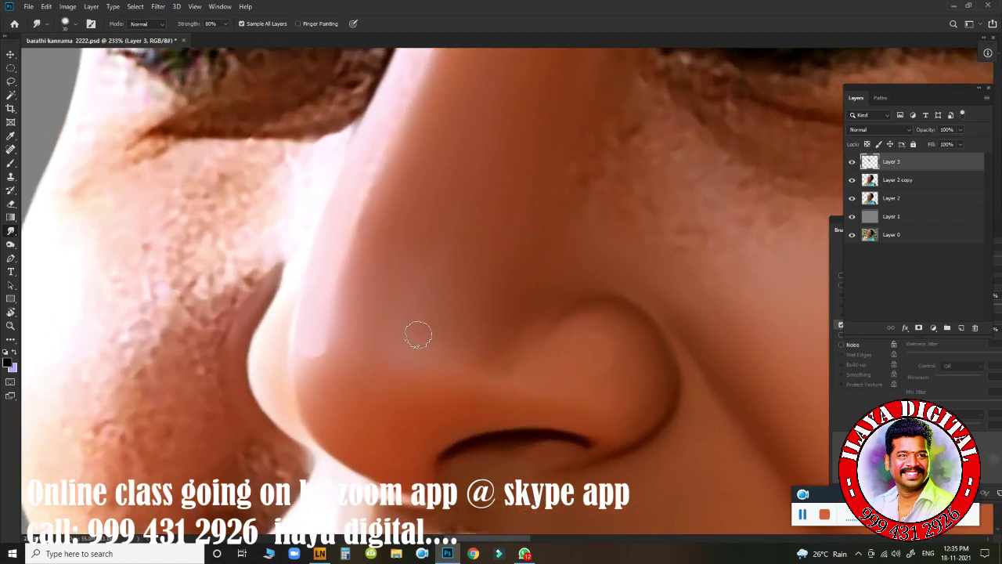
# Step: Smudge the skin on the nose bridge just above the tip with a 40 px brush
pyautogui.press(']')
pyautogui.moveTo(410, 331); pyautogui.dragTo(411, 344)
pyautogui.moveTo(535, 282)
pyautogui.mouseDown()
pyautogui.moveTo(485, 252)
pyautogui.moveTo(443, 240)
pyautogui.mouseUp()
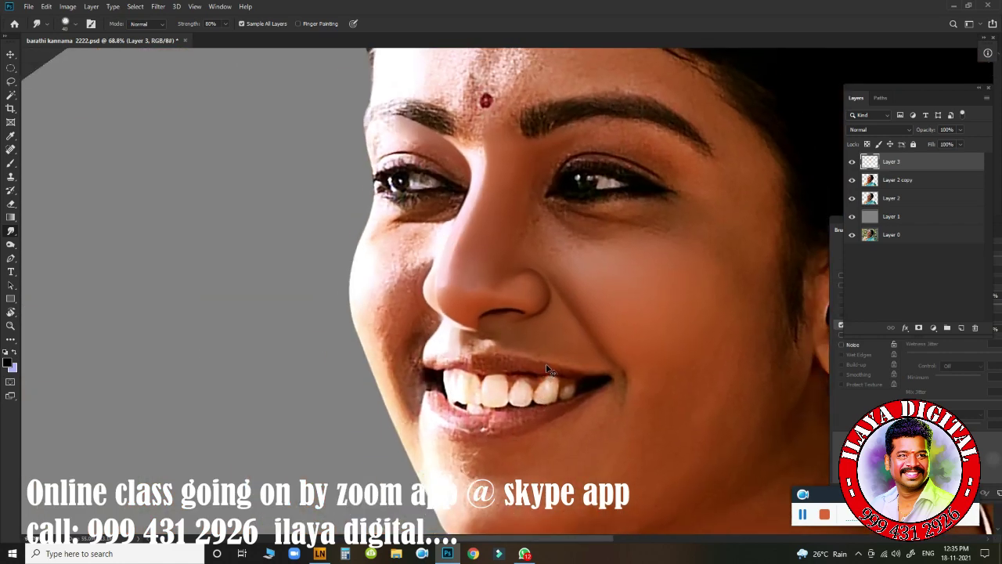
pyautogui.moveTo(507, 260)
pyautogui.mouseDown()
pyautogui.moveTo(510, 245)
pyautogui.moveTo(470, 201)
pyautogui.mouseUp()
pyautogui.moveTo(447, 252); pyautogui.dragTo(445, 313)
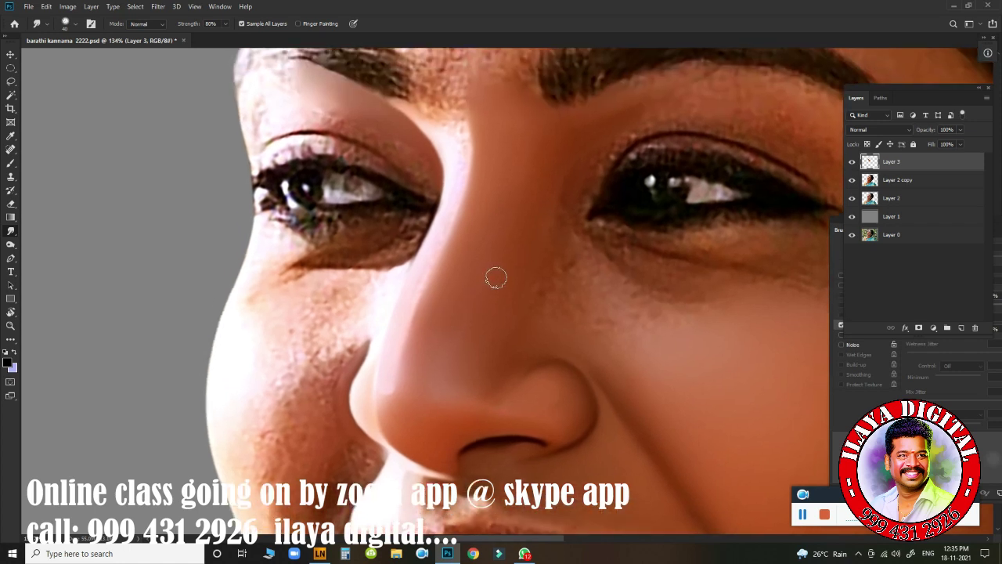
# Step: Trace a Pen path along the far ridge of the nose, looping around the far cheek and eye up to the brow
pyautogui.press('p')
pyautogui.click(463, 94)
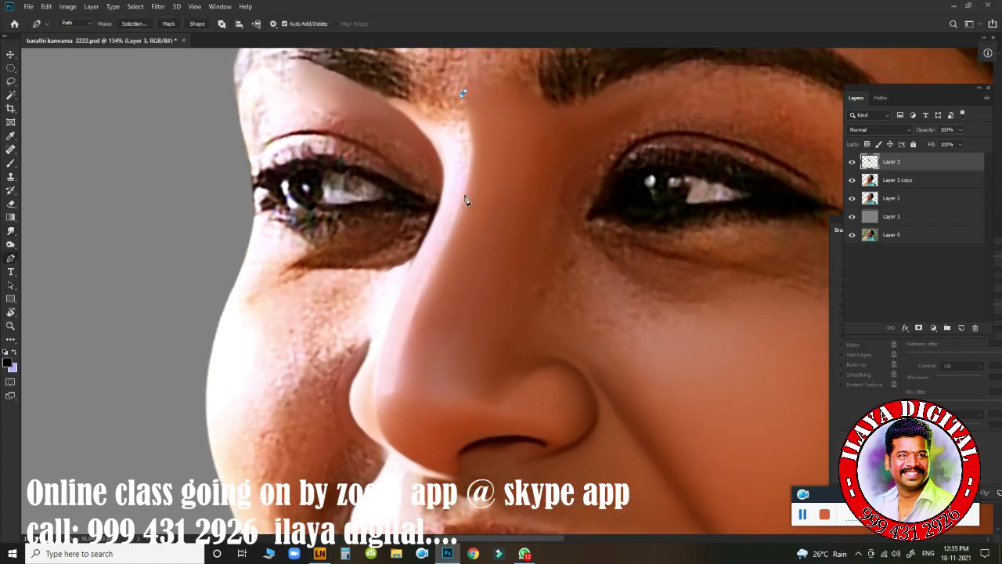
pyautogui.moveTo(465, 196); pyautogui.dragTo(447, 239)
pyautogui.moveTo(395, 394); pyautogui.dragTo(399, 438)
pyautogui.moveTo(463, 397); pyautogui.dragTo(470, 401)
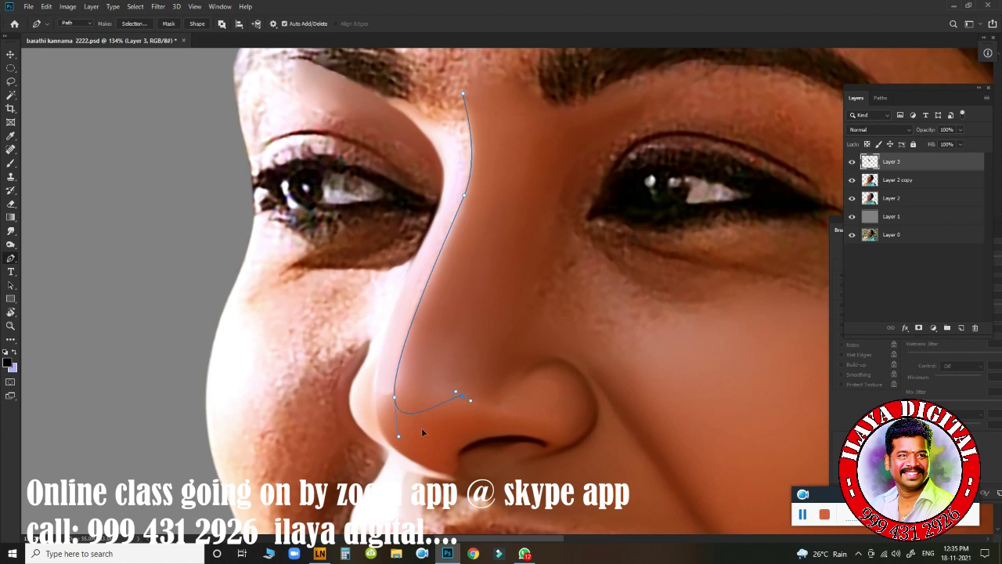
pyautogui.moveTo(228, 339); pyautogui.dragTo(235, 317)
pyautogui.moveTo(254, 280); pyautogui.dragTo(255, 272)
pyautogui.moveTo(277, 205); pyautogui.dragTo(302, 164)
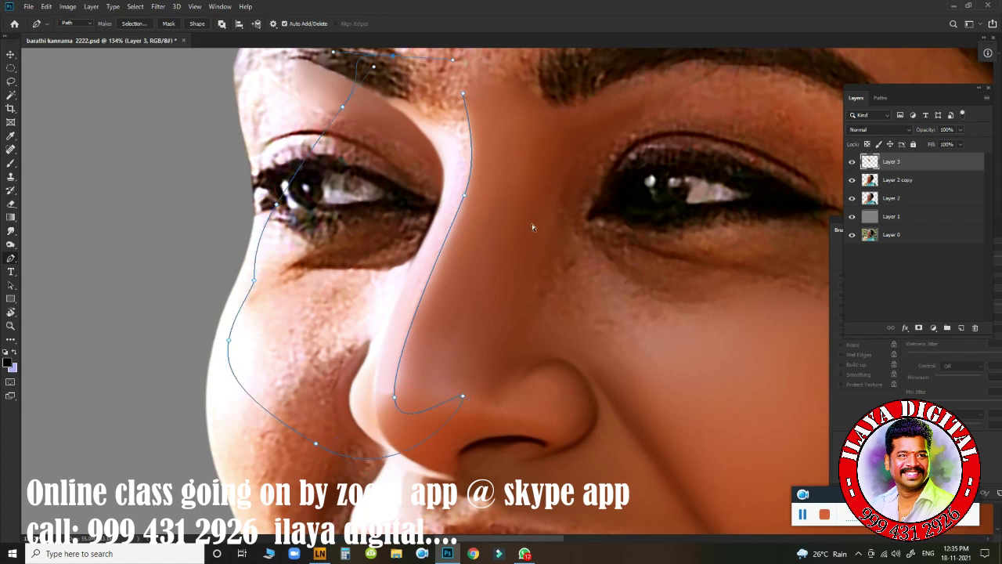
# Step: Convert the nose ridge path to a selection and feather it by 2 pixels
pyautogui.hotkey('ctrl', 'Return')
pyautogui.hotkey('shift', 'F6')
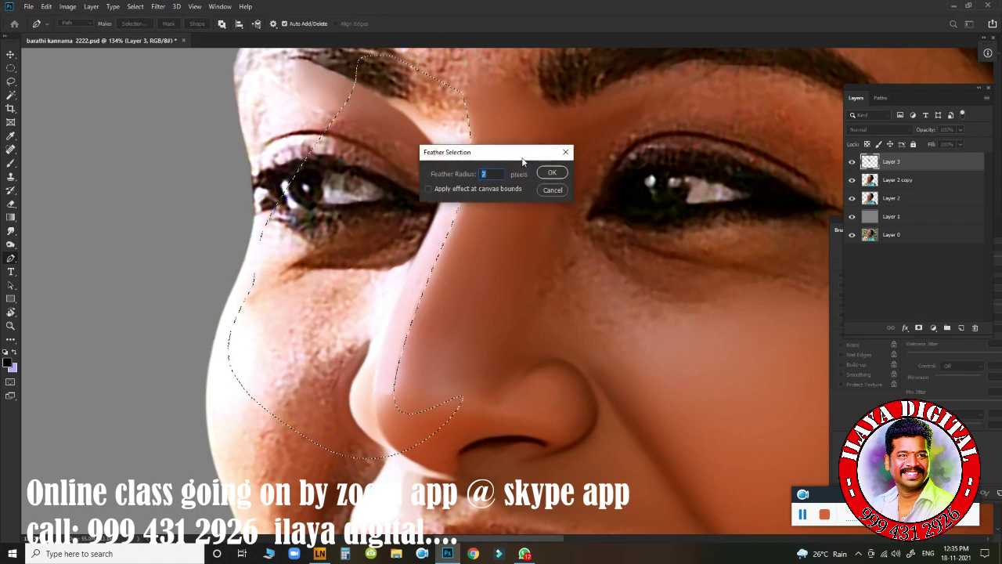
pyautogui.press('Return')
# Step: Smudge the skin between the far eyebrow's inner end and the nose bridge, reducing the brush to 20 px for the edge
pyautogui.press('r')
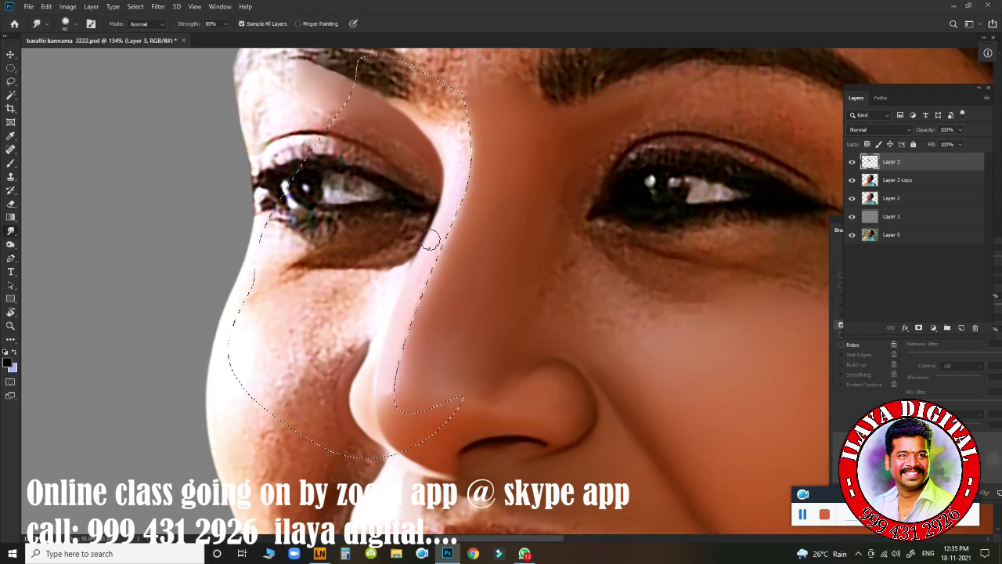
pyautogui.moveTo(430, 99); pyautogui.dragTo(441, 110)
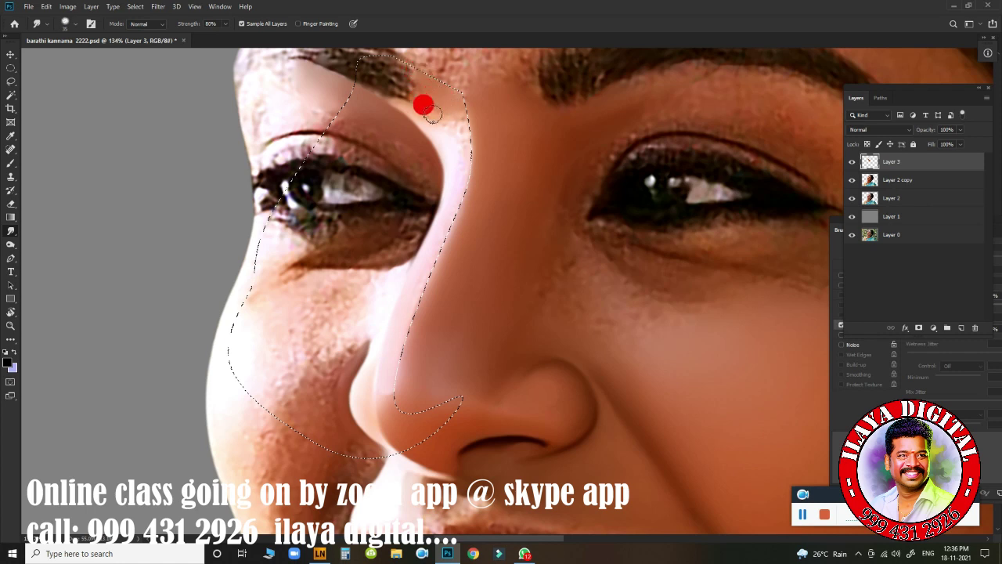
pyautogui.moveTo(433, 114)
pyautogui.mouseDown()
pyautogui.moveTo(441, 126)
pyautogui.moveTo(435, 100)
pyautogui.moveTo(457, 116)
pyautogui.mouseUp()
pyautogui.press('[')
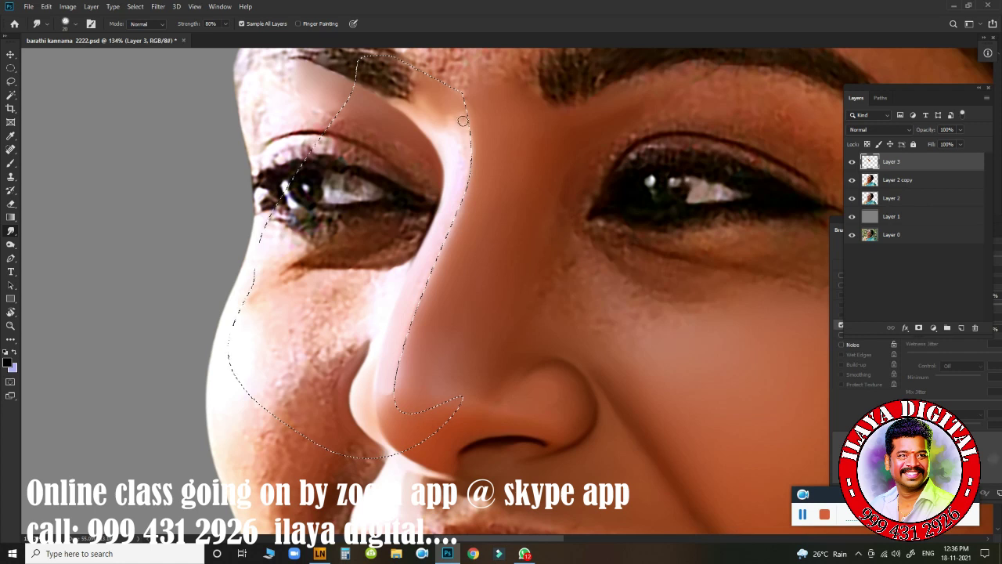
# Step: Smudge the pale highlight along the far ridge of the nose from brow to tip with a 60 px brush
pyautogui.press(']')
pyautogui.press(']')
pyautogui.press(']')
pyautogui.press(']')
pyautogui.press(']')
pyautogui.press(']')
pyautogui.press(']')
pyautogui.press(']')
pyautogui.moveTo(436, 78)
pyautogui.mouseDown()
pyautogui.moveTo(454, 90)
pyautogui.moveTo(475, 162)
pyautogui.moveTo(452, 98)
pyautogui.moveTo(473, 152)
pyautogui.moveTo(451, 174)
pyautogui.moveTo(427, 240)
pyautogui.moveTo(440, 249)
pyautogui.moveTo(415, 248)
pyautogui.mouseUp()
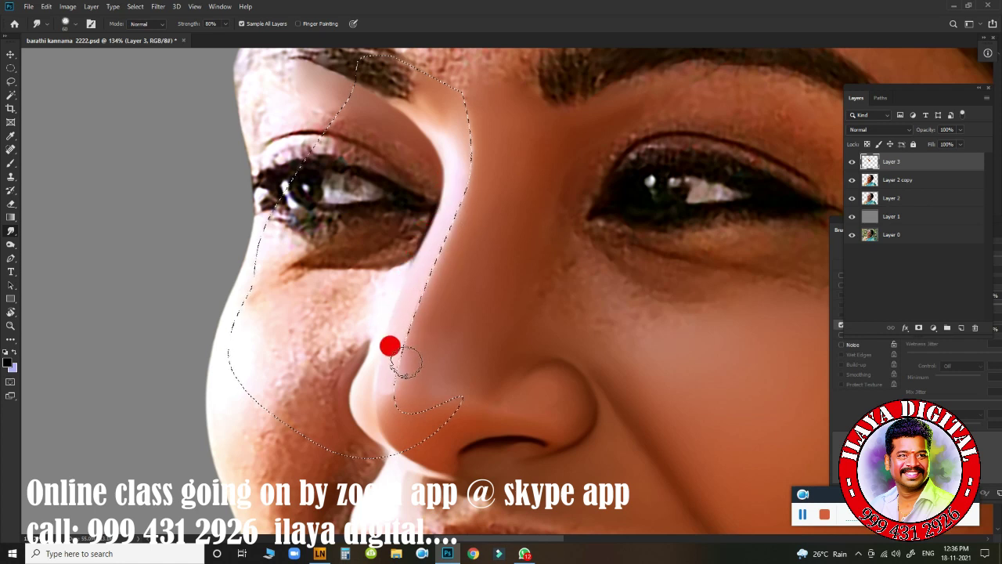
pyautogui.moveTo(407, 362)
pyautogui.mouseDown()
pyautogui.moveTo(468, 178)
pyautogui.moveTo(435, 267)
pyautogui.mouseUp()
pyautogui.moveTo(470, 162); pyautogui.dragTo(430, 281)
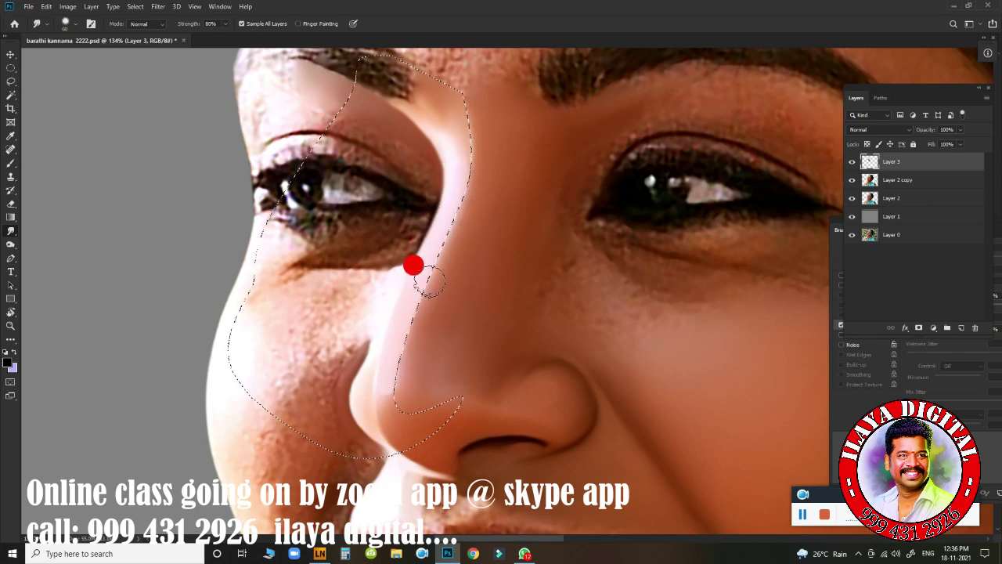
pyautogui.moveTo(407, 375); pyautogui.dragTo(401, 389)
pyautogui.moveTo(473, 141)
pyautogui.mouseDown()
pyautogui.moveTo(476, 109)
pyautogui.moveTo(457, 220)
pyautogui.mouseUp()
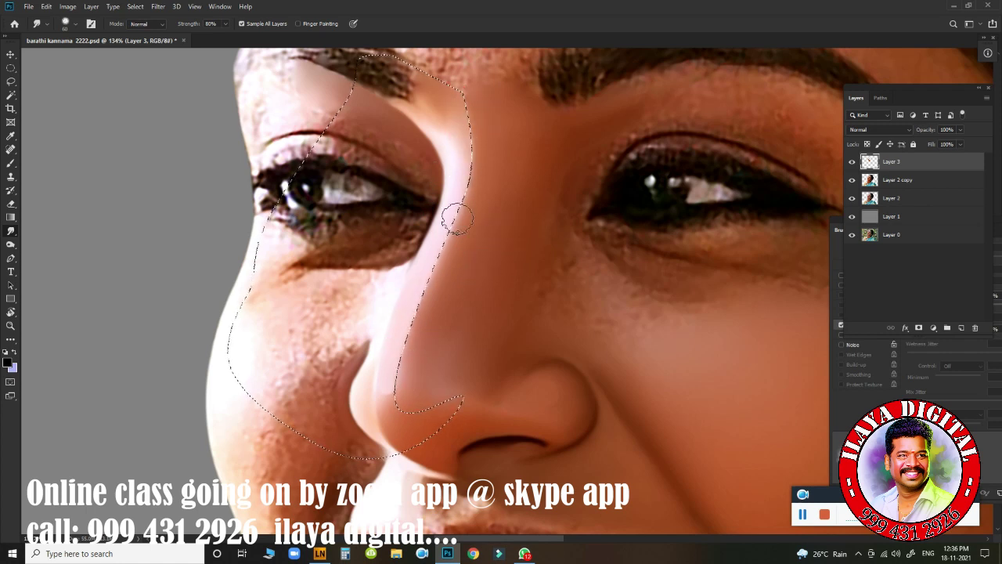
pyautogui.moveTo(430, 266); pyautogui.dragTo(455, 225)
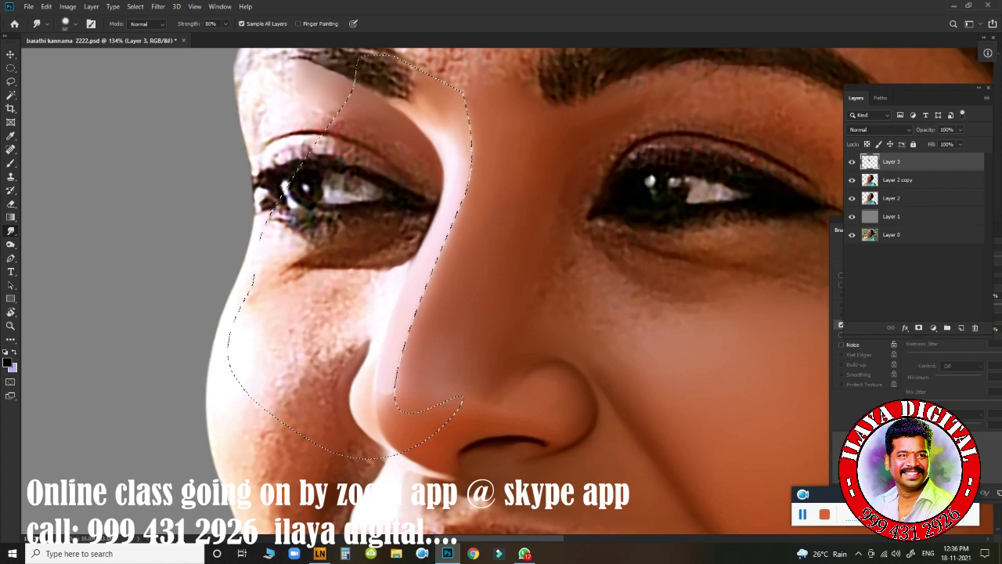
# Step: Clear the selection and smudge the nose bridge skin to blend it with the highlight
pyautogui.hotkey('ctrl', 'd')
pyautogui.moveTo(569, 315)
pyautogui.mouseDown()
pyautogui.moveTo(502, 313)
pyautogui.moveTo(557, 332)
pyautogui.mouseUp()
pyautogui.moveTo(504, 119)
pyautogui.mouseDown()
pyautogui.moveTo(496, 189)
pyautogui.moveTo(502, 118)
pyautogui.moveTo(480, 241)
pyautogui.moveTo(509, 132)
pyautogui.moveTo(462, 298)
pyautogui.mouseUp()
pyautogui.moveTo(505, 125)
pyautogui.mouseDown()
pyautogui.moveTo(441, 325)
pyautogui.moveTo(479, 243)
pyautogui.moveTo(436, 358)
pyautogui.moveTo(461, 292)
pyautogui.moveTo(429, 416)
pyautogui.moveTo(442, 342)
pyautogui.moveTo(430, 389)
pyautogui.moveTo(513, 129)
pyautogui.moveTo(502, 182)
pyautogui.moveTo(506, 130)
pyautogui.mouseUp()
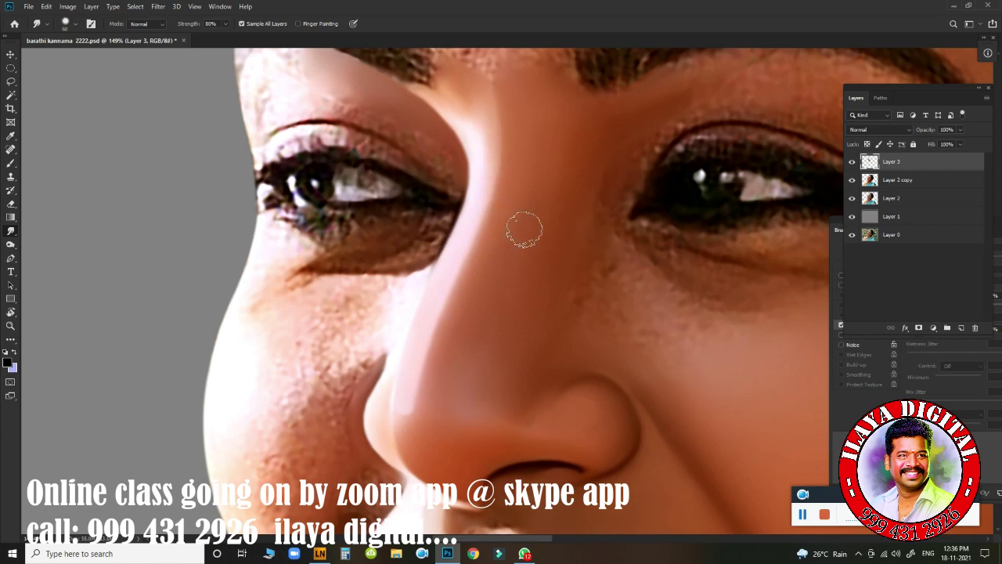
pyautogui.moveTo(528, 243); pyautogui.dragTo(501, 229)
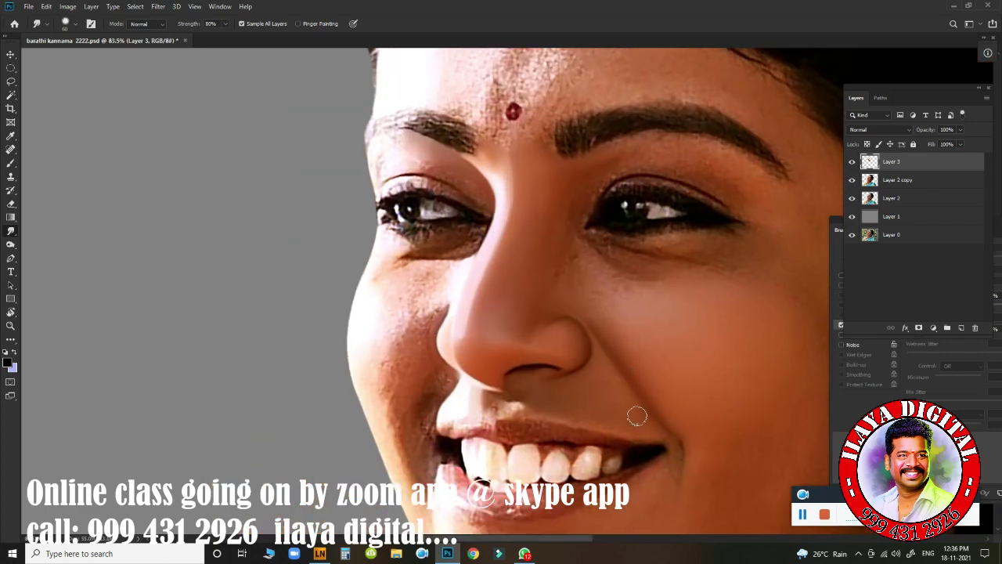
# Step: Start a Pen path at the near eye's inner corner, following the upper lid crease and continuing down past the outer corner to the cheek
pyautogui.moveTo(584, 276); pyautogui.dragTo(593, 266)
pyautogui.moveTo(593, 224); pyautogui.dragTo(418, 343)
pyautogui.moveTo(545, 283)
pyautogui.mouseDown()
pyautogui.moveTo(571, 291)
pyautogui.moveTo(576, 137)
pyautogui.mouseUp()
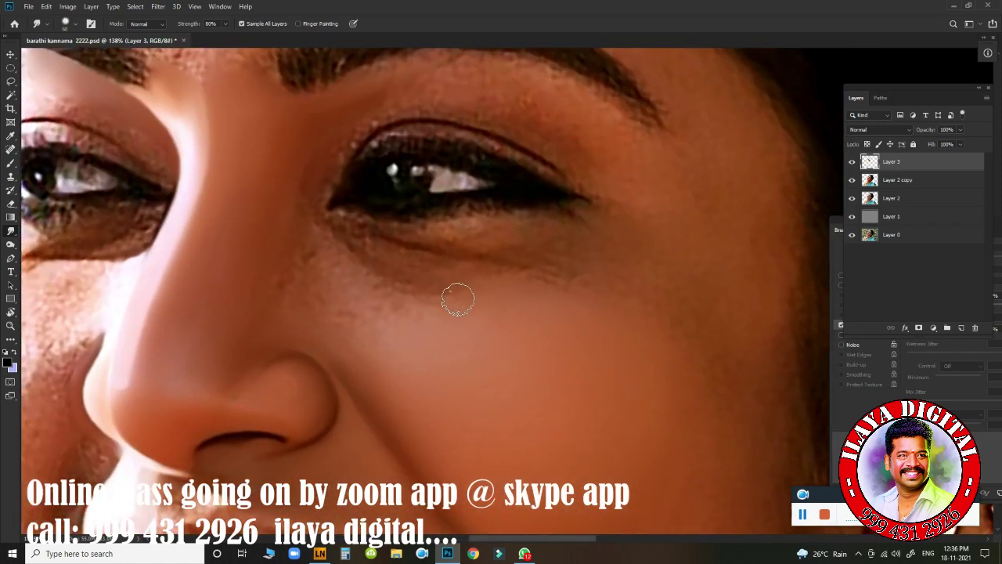
pyautogui.press('p')
pyautogui.moveTo(500, 247); pyautogui.dragTo(418, 240)
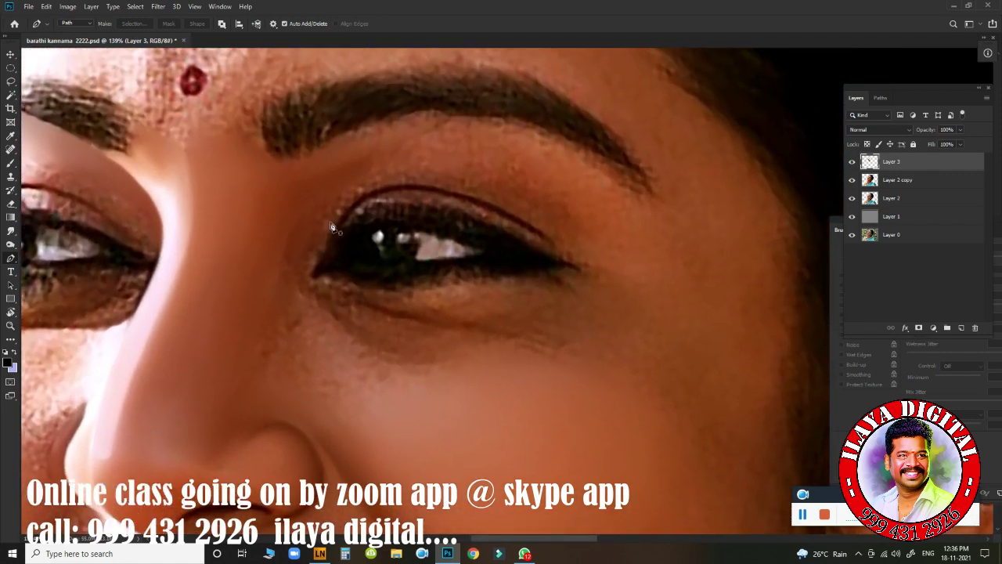
pyautogui.click(313, 272)
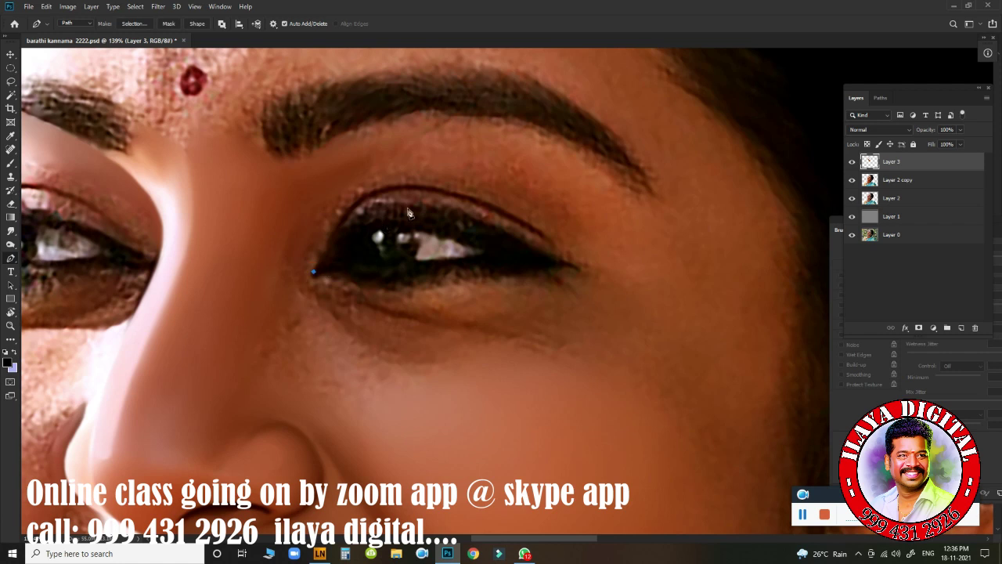
pyautogui.moveTo(460, 195); pyautogui.dragTo(576, 241)
pyautogui.keyDown('alt'); pyautogui.click(462, 198); pyautogui.keyUp('alt')
pyautogui.moveTo(557, 247); pyautogui.dragTo(595, 283)
pyautogui.moveTo(430, 382); pyautogui.dragTo(428, 404)
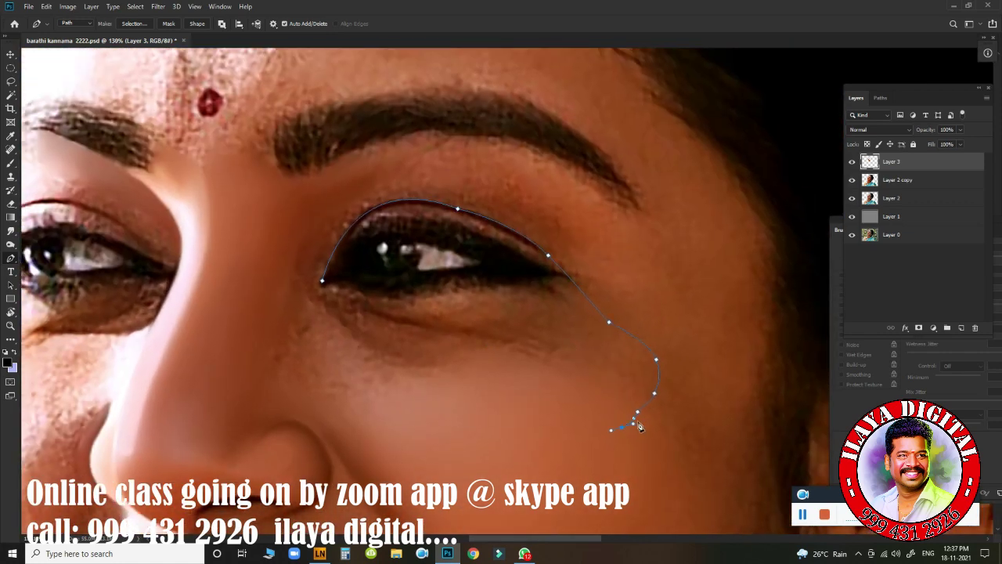
# Step: Continue the path along the underside of the near eyebrow and back down to the inner eye corner
pyautogui.click(635, 213)
pyautogui.moveTo(418, 134); pyautogui.dragTo(277, 151)
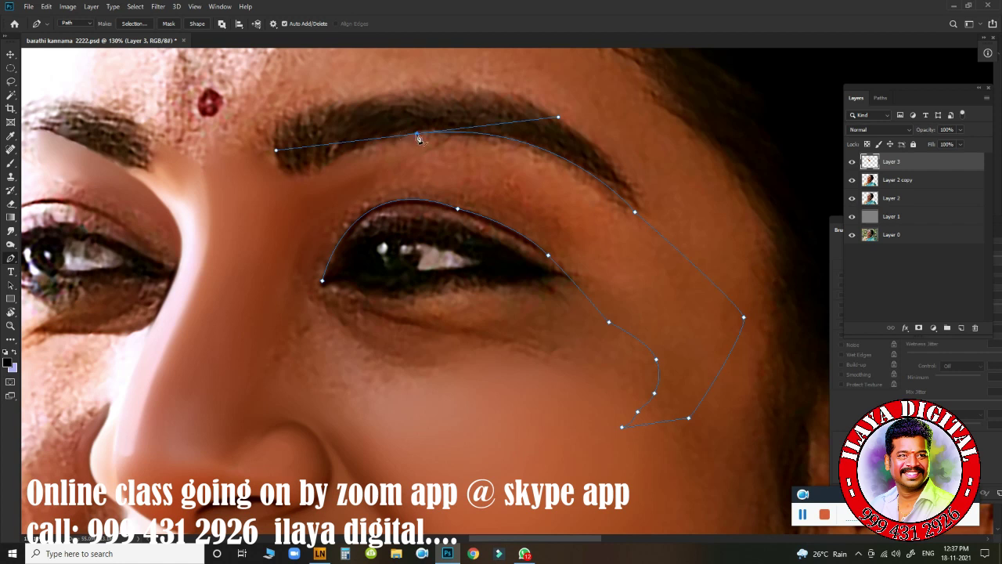
pyautogui.keyDown('alt'); pyautogui.click(417, 134); pyautogui.keyUp('alt')
pyautogui.moveTo(294, 183); pyautogui.dragTo(243, 225)
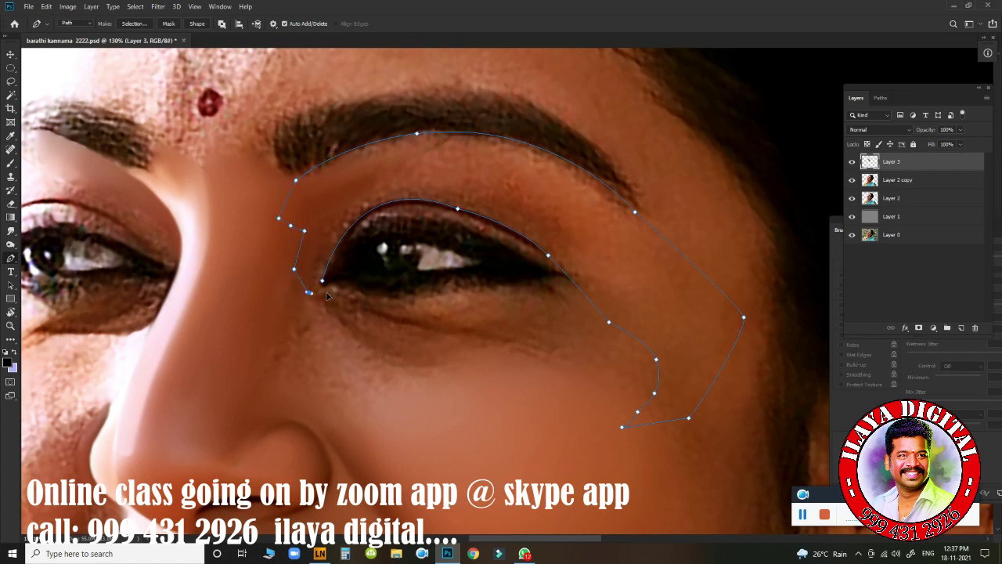
# Step: Convert the path around the near upper eyelid area to a selection and feather it
pyautogui.hotkey('ctrl', 'Return')
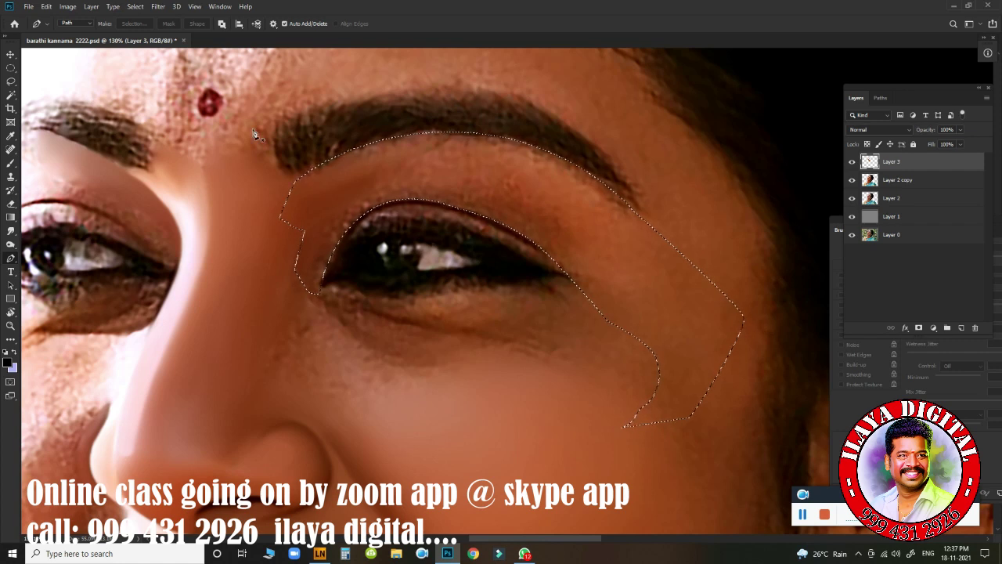
pyautogui.hotkey('shift', 'F6')
pyautogui.press('Return')
# Step: Smudge the skin between the near eyebrow and the lid crease, varying the brush from 40 to 100 px
pyautogui.press('r')
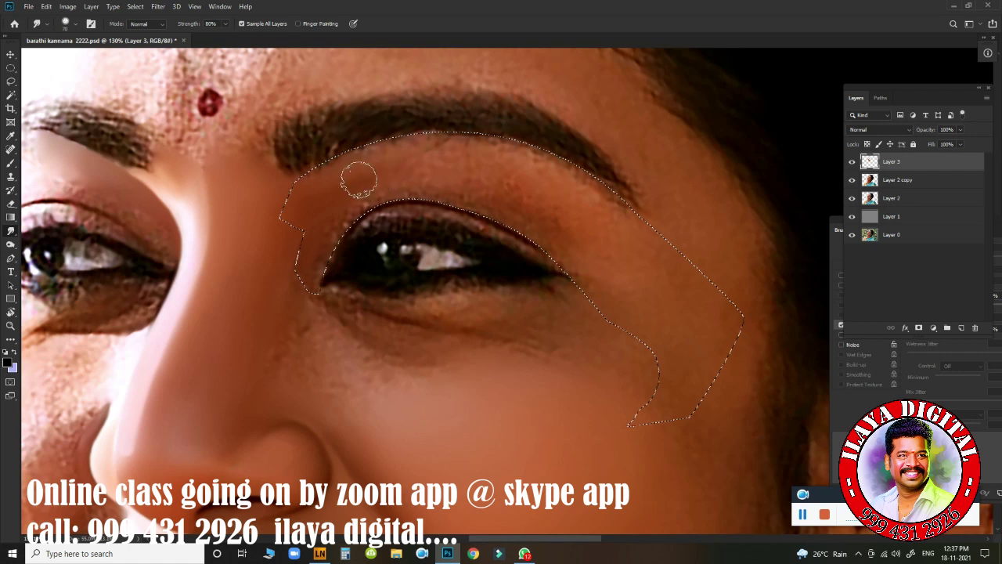
pyautogui.moveTo(313, 184); pyautogui.dragTo(418, 153)
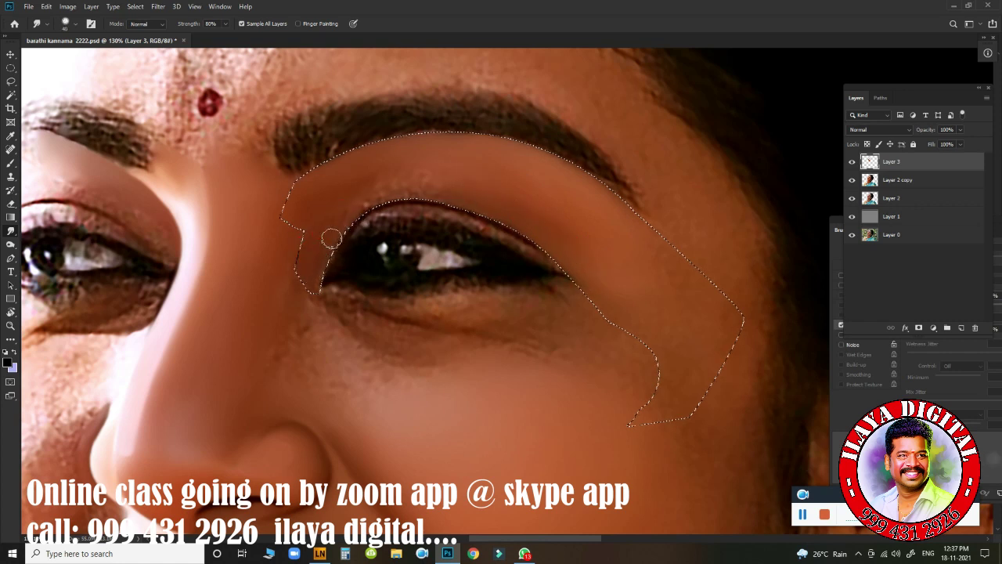
pyautogui.moveTo(332, 262)
pyautogui.mouseDown()
pyautogui.moveTo(324, 236)
pyautogui.moveTo(366, 205)
pyautogui.mouseUp()
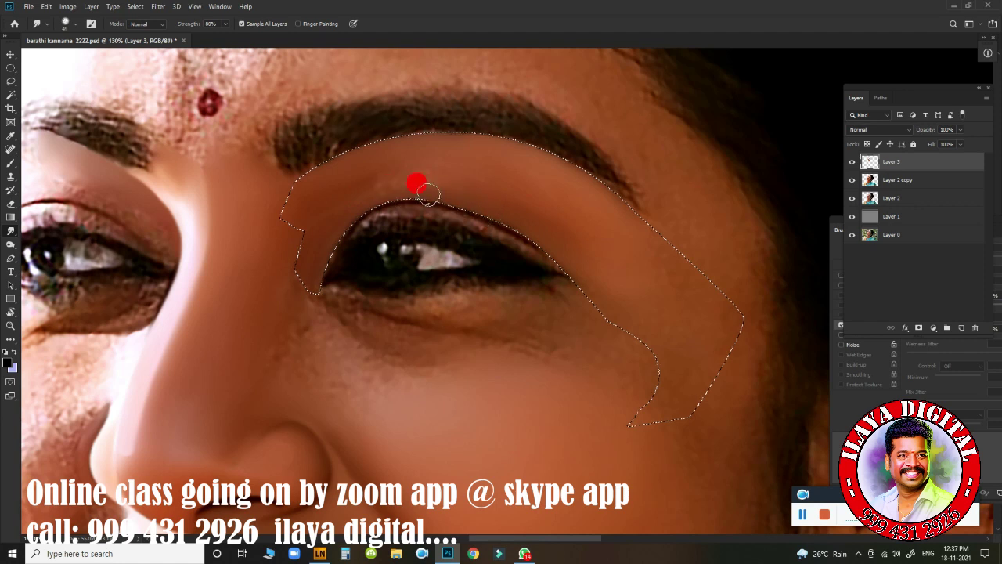
pyautogui.moveTo(322, 244); pyautogui.dragTo(308, 205)
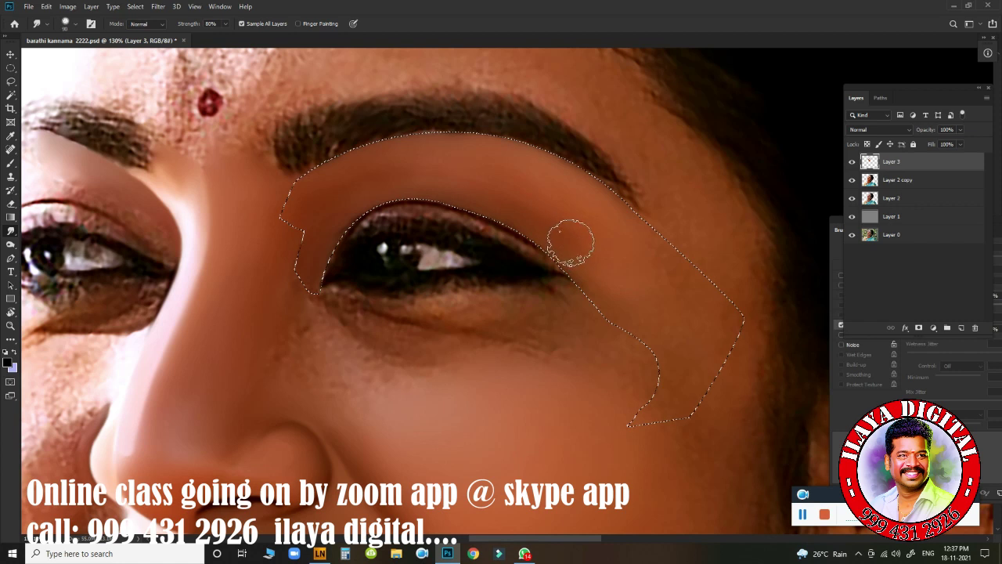
pyautogui.moveTo(548, 232)
pyautogui.mouseDown()
pyautogui.moveTo(572, 252)
pyautogui.moveTo(519, 205)
pyautogui.moveTo(589, 235)
pyautogui.moveTo(510, 182)
pyautogui.moveTo(620, 255)
pyautogui.moveTo(477, 190)
pyautogui.moveTo(335, 188)
pyautogui.moveTo(477, 156)
pyautogui.moveTo(342, 176)
pyautogui.moveTo(504, 176)
pyautogui.moveTo(432, 168)
pyautogui.moveTo(343, 180)
pyautogui.moveTo(351, 233)
pyautogui.moveTo(362, 235)
pyautogui.moveTo(373, 203)
pyautogui.moveTo(439, 192)
pyautogui.moveTo(571, 255)
pyautogui.moveTo(543, 197)
pyautogui.moveTo(588, 208)
pyautogui.mouseUp()
pyautogui.press(']')
pyautogui.press(']')
pyautogui.press(']')
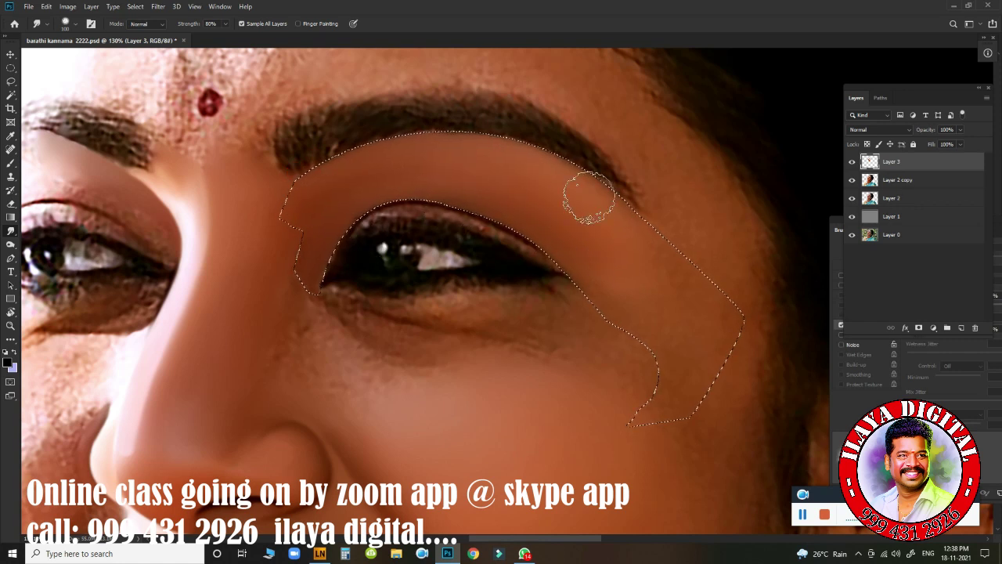
# Step: Smudge the near upper eyelid between the crease and the lash line with a 30 px brush
pyautogui.moveTo(414, 297)
pyautogui.mouseDown()
pyautogui.moveTo(428, 298)
pyautogui.moveTo(429, 313)
pyautogui.mouseUp()
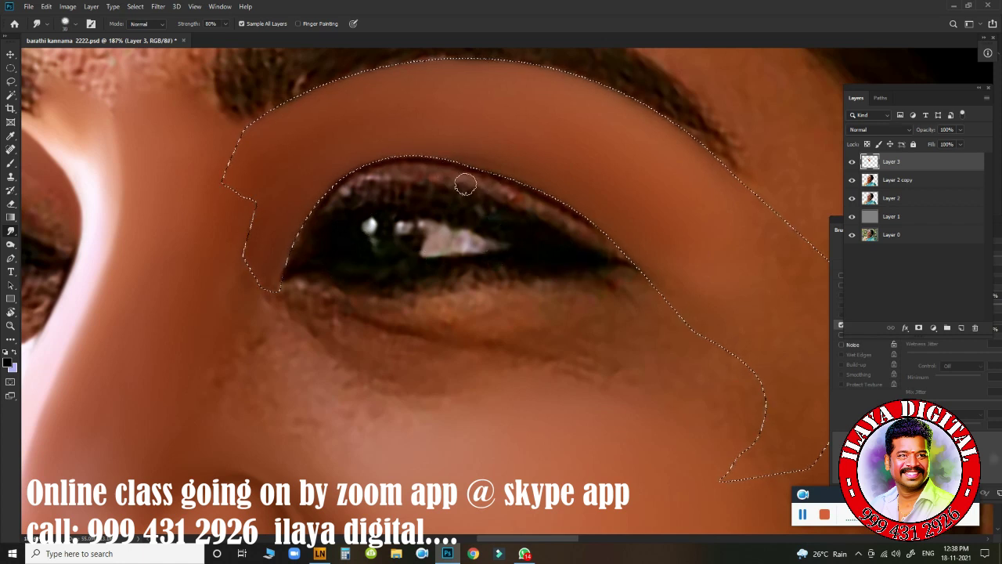
pyautogui.moveTo(485, 184)
pyautogui.mouseDown()
pyautogui.moveTo(495, 196)
pyautogui.moveTo(445, 178)
pyautogui.mouseUp()
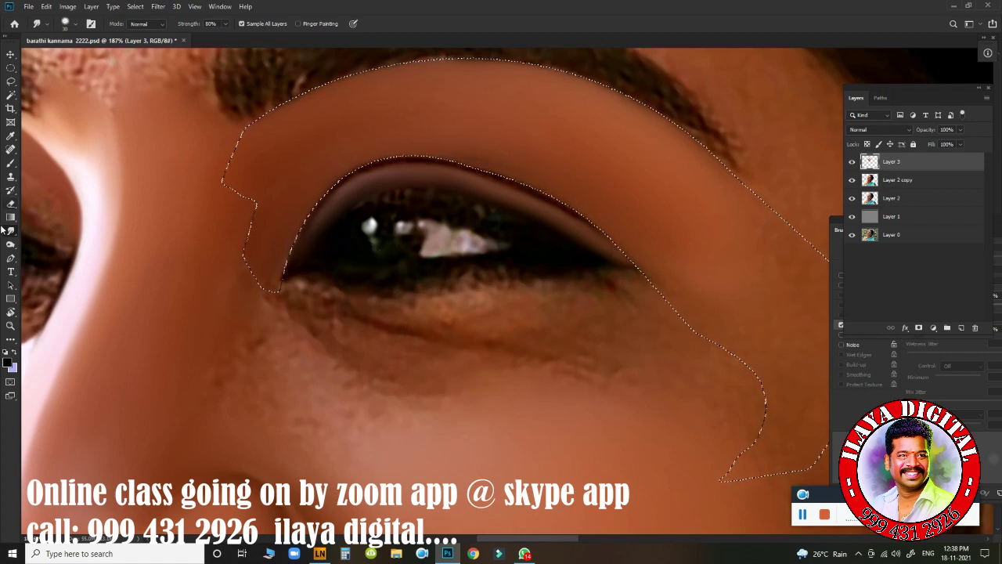
# Step: Paint the near eye's upper lid crease in dark maroon with the Mixer Brush, reducing its size to 15 px
pyautogui.click(15, 163)
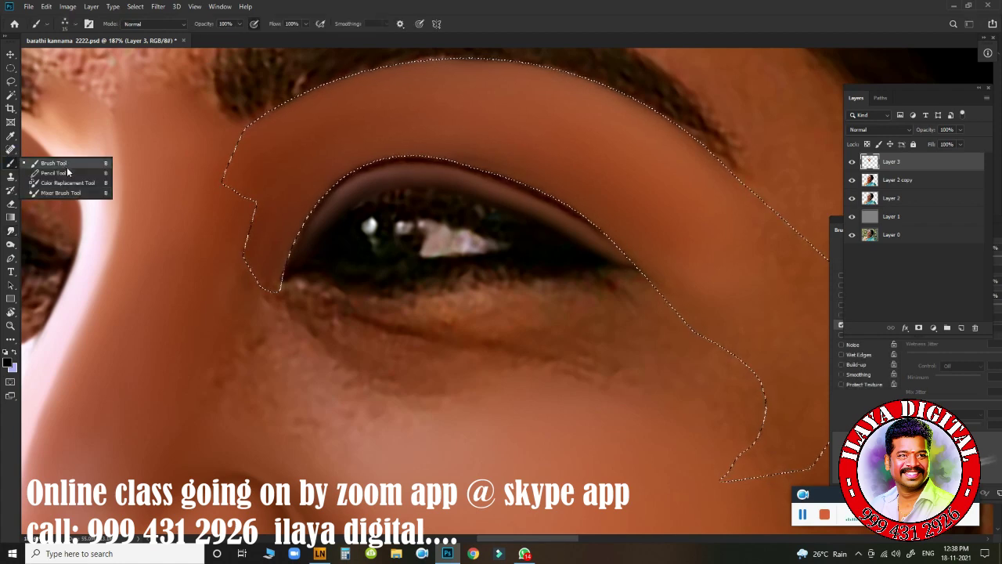
pyautogui.click(77, 194)
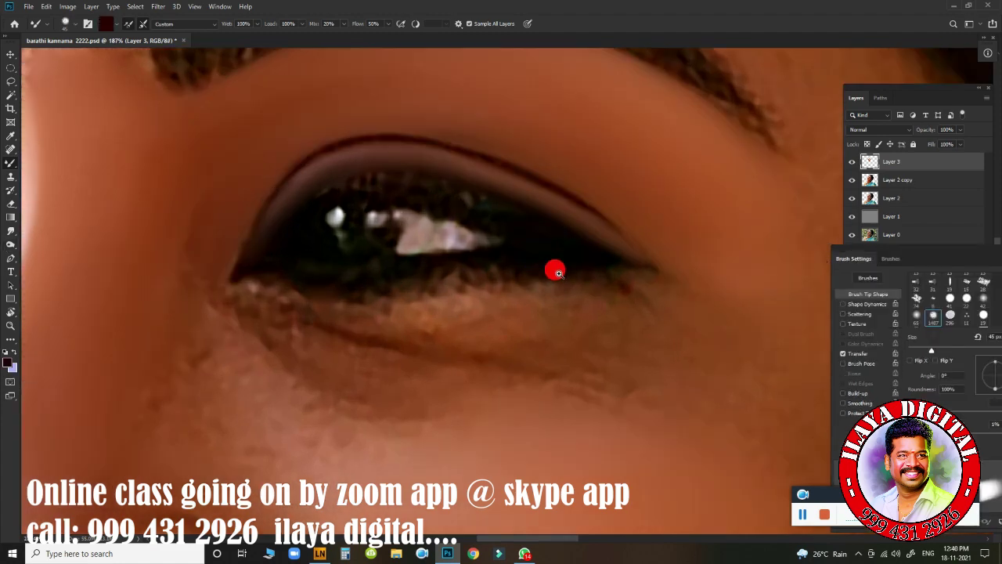
pyautogui.click(555, 270)
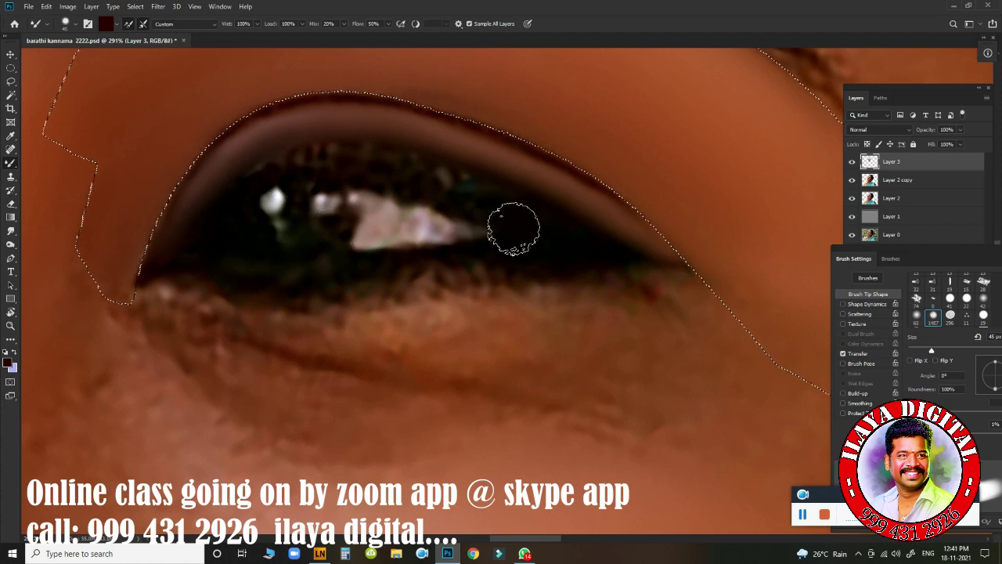
pyautogui.press('[')
pyautogui.press('[')
pyautogui.press('[')
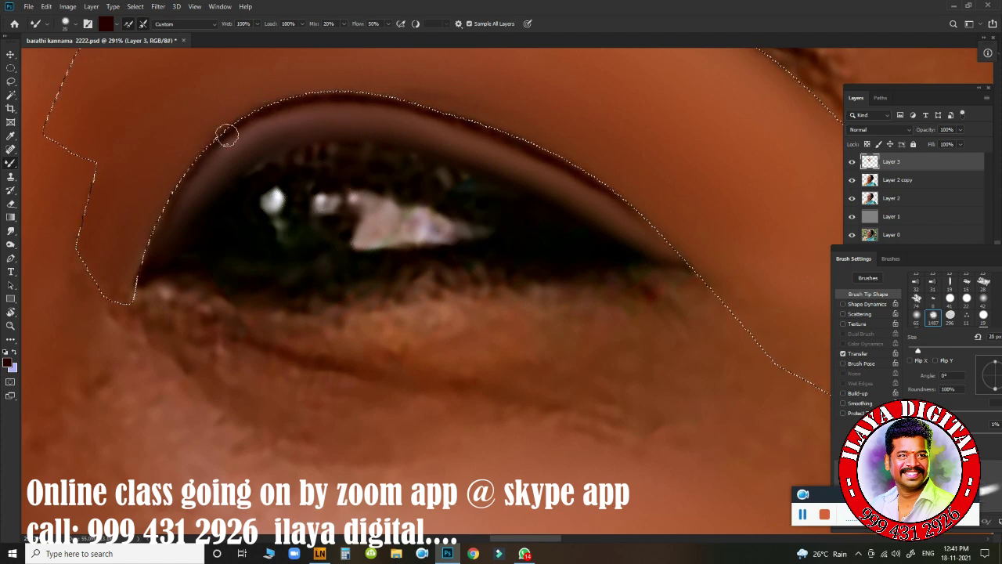
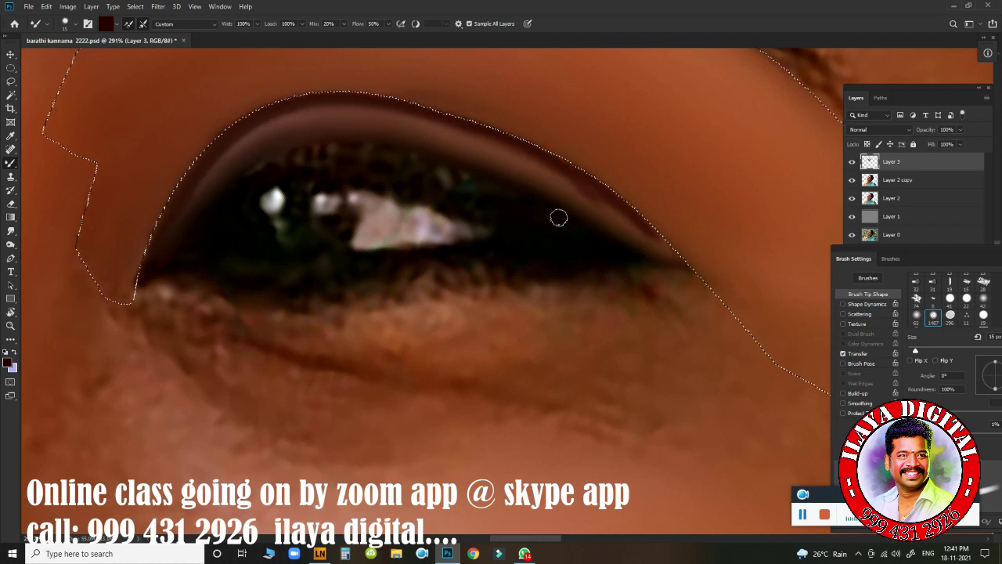
pyautogui.moveTo(627, 207); pyautogui.dragTo(653, 235)
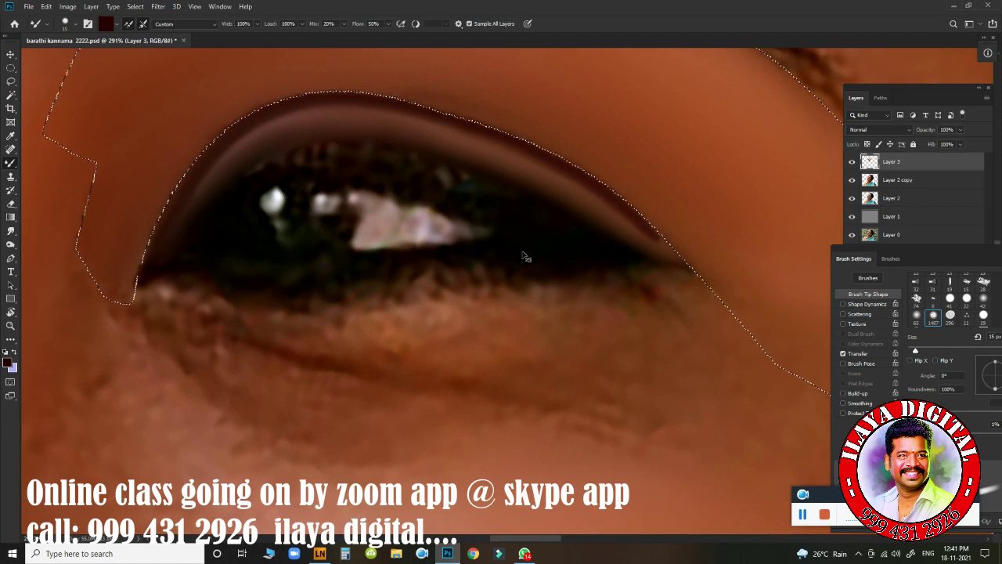
# Step: Deselect the area and smudge the near eye's outer corner and the tail of its lid crease with a 20 px brush
pyautogui.hotkey('ctrl', 'd')
pyautogui.click(517, 326)
pyautogui.moveTo(517, 326); pyautogui.dragTo(466, 377)
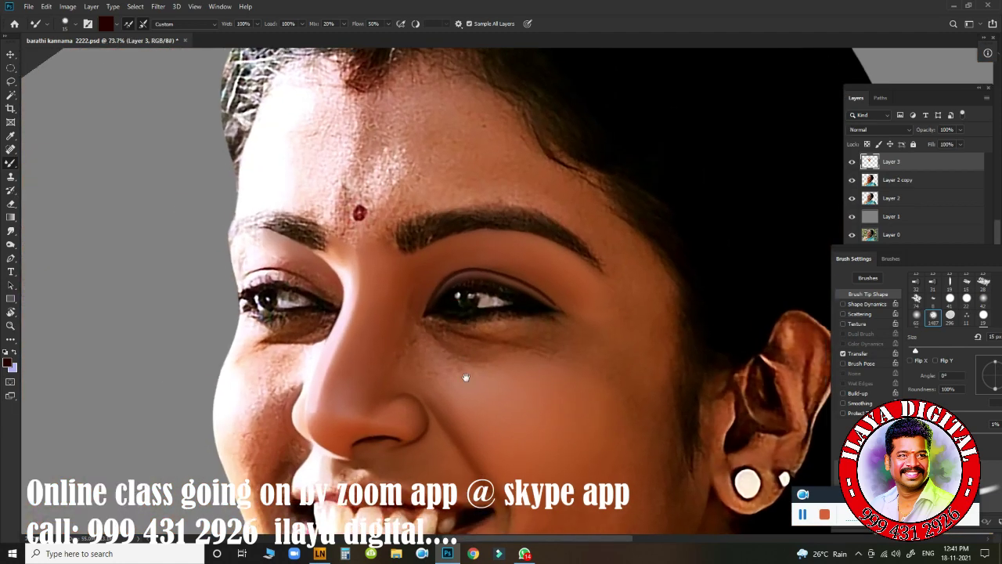
pyautogui.moveTo(479, 332)
pyautogui.mouseDown()
pyautogui.moveTo(528, 352)
pyautogui.moveTo(524, 326)
pyautogui.moveTo(505, 325)
pyautogui.mouseUp()
pyautogui.press('r')
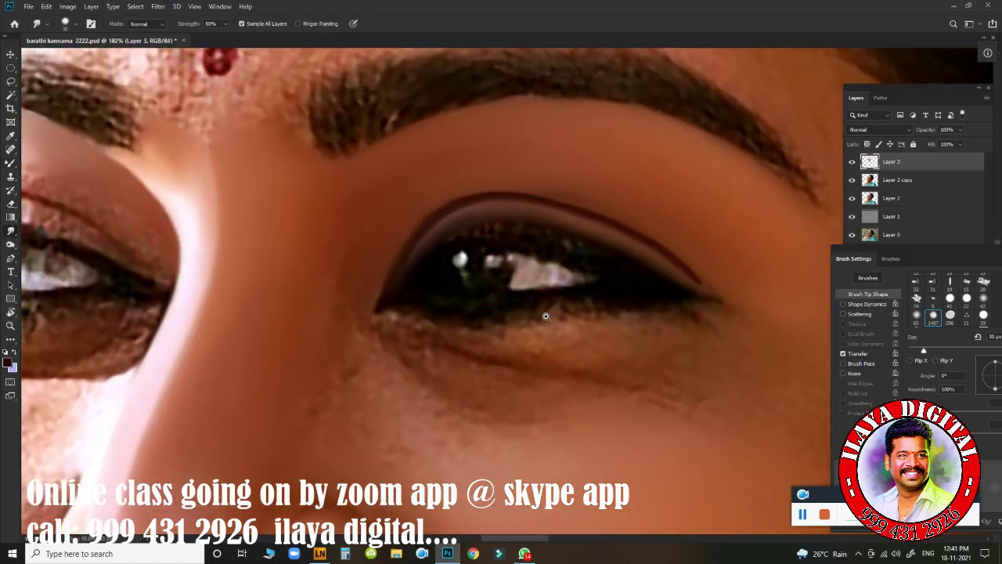
pyautogui.moveTo(569, 319); pyautogui.dragTo(603, 325)
pyautogui.moveTo(662, 262); pyautogui.dragTo(561, 219)
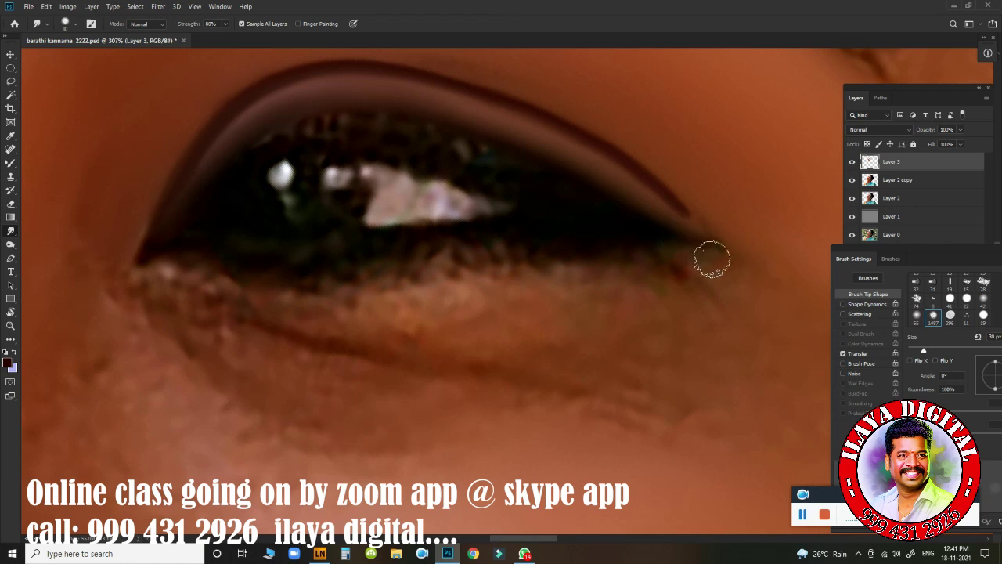
pyautogui.press('[')
pyautogui.moveTo(707, 248)
pyautogui.mouseDown()
pyautogui.moveTo(649, 202)
pyautogui.moveTo(710, 225)
pyautogui.moveTo(650, 198)
pyautogui.moveTo(703, 219)
pyautogui.mouseUp()
pyautogui.moveTo(624, 185)
pyautogui.mouseDown()
pyautogui.moveTo(702, 225)
pyautogui.moveTo(626, 187)
pyautogui.moveTo(689, 208)
pyautogui.moveTo(696, 215)
pyautogui.moveTo(622, 180)
pyautogui.moveTo(701, 228)
pyautogui.moveTo(632, 189)
pyautogui.moveTo(693, 232)
pyautogui.moveTo(547, 140)
pyautogui.moveTo(642, 195)
pyautogui.moveTo(571, 144)
pyautogui.moveTo(535, 130)
pyautogui.moveTo(641, 194)
pyautogui.moveTo(475, 110)
pyautogui.moveTo(485, 111)
pyautogui.moveTo(361, 72)
pyautogui.moveTo(529, 118)
pyautogui.moveTo(547, 134)
pyautogui.moveTo(349, 77)
pyautogui.mouseUp()
pyautogui.press('[')
pyautogui.press(']')
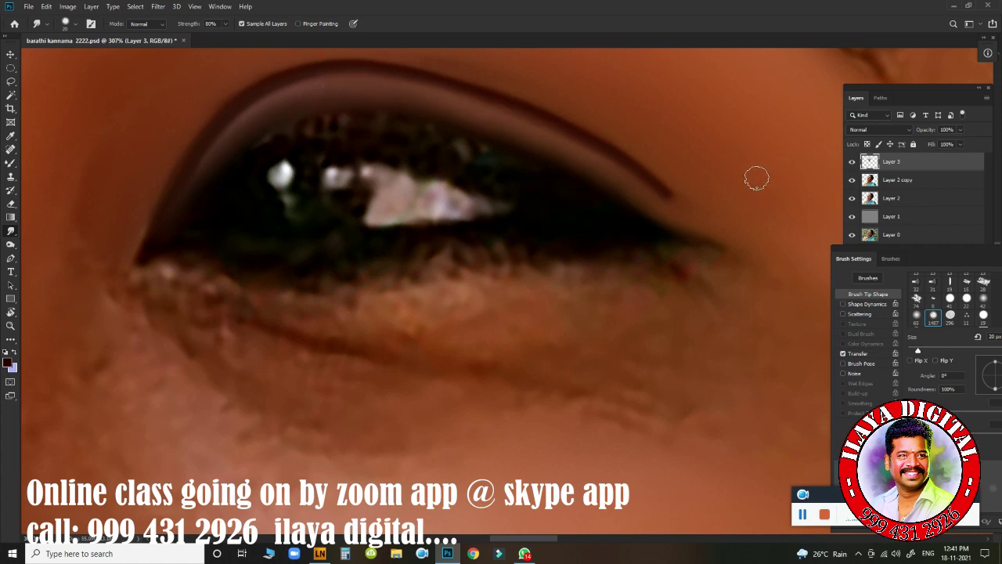
# Step: Hide and reshow Layer 3 to compare the painted face with the original photo
pyautogui.scroll(-5, 603, 240)
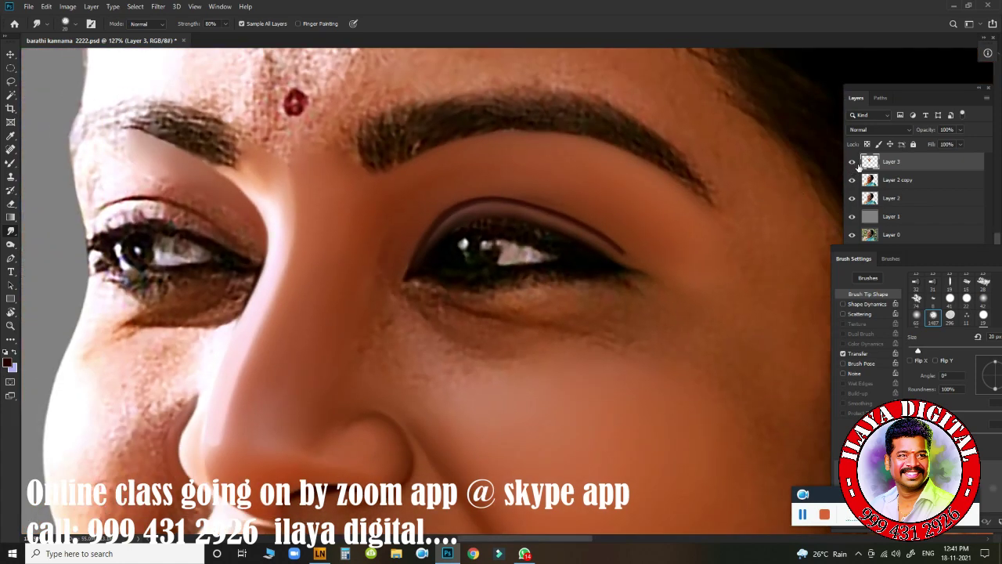
pyautogui.click(852, 161)
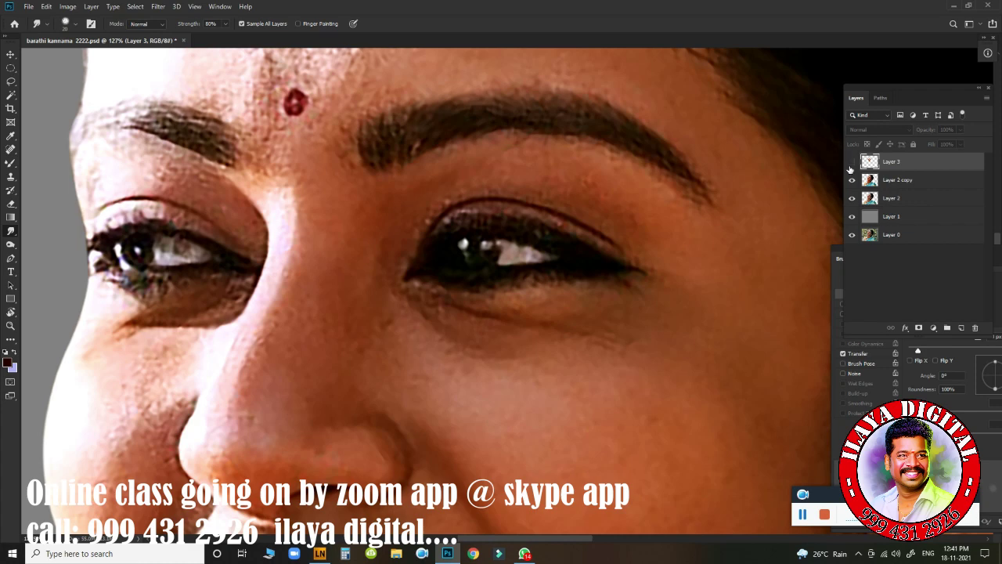
pyautogui.click(852, 161)
pyautogui.scroll(3, 650, 246)
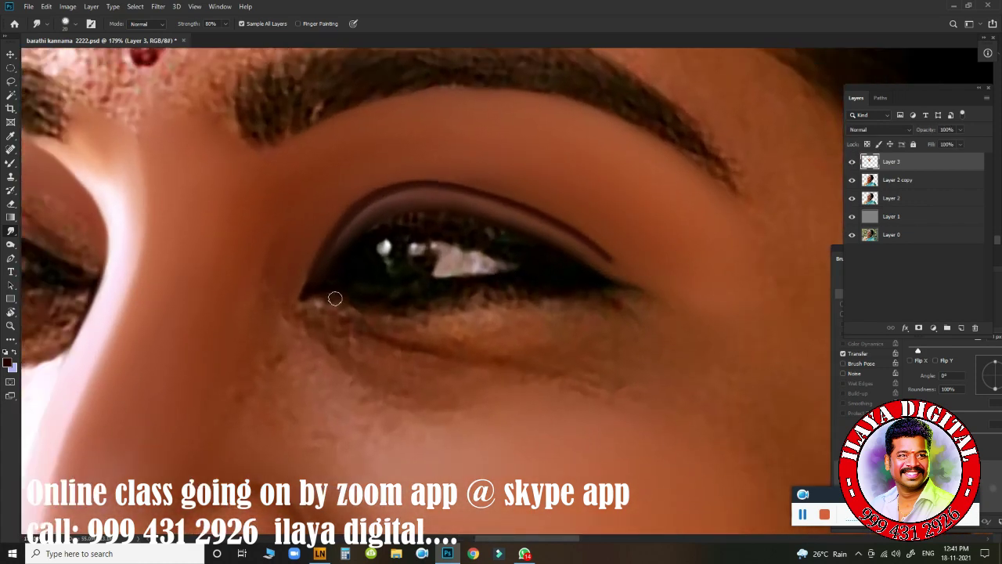
# Step: Undo the last change under the near eye and make Layer 3 the active layer again
pyautogui.click(298, 261)
pyautogui.keyDown('ctrl'); pyautogui.moveTo(471, 362); pyautogui.dragTo(458, 359); pyautogui.keyUp('ctrl')
pyautogui.hotkey('ctrl', 'z')
pyautogui.keyDown('ctrl'); pyautogui.moveTo(520, 357); pyautogui.dragTo(531, 278); pyautogui.keyUp('ctrl')
pyautogui.scroll(1, 530, 278)
pyautogui.click(895, 161)
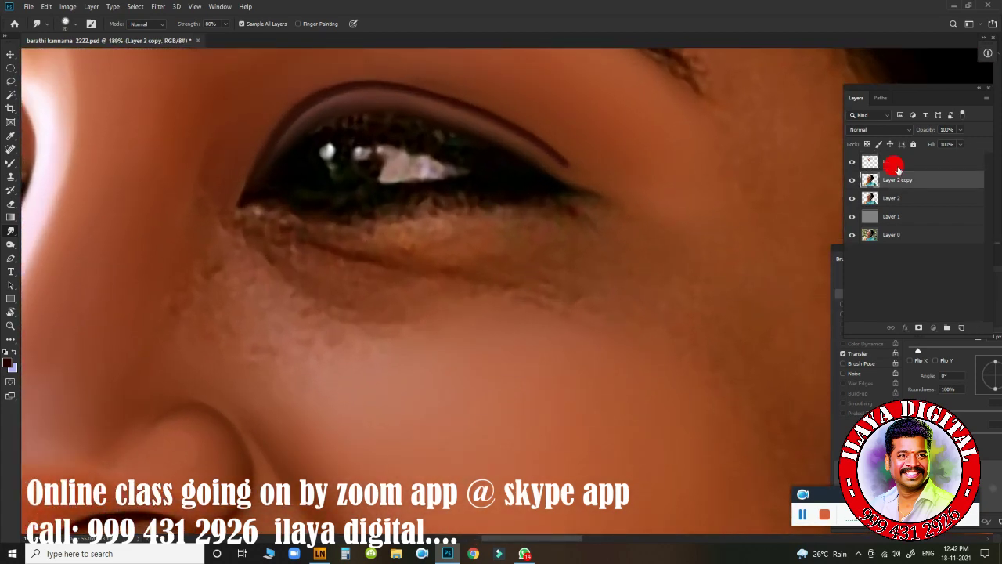
pyautogui.click(852, 162)
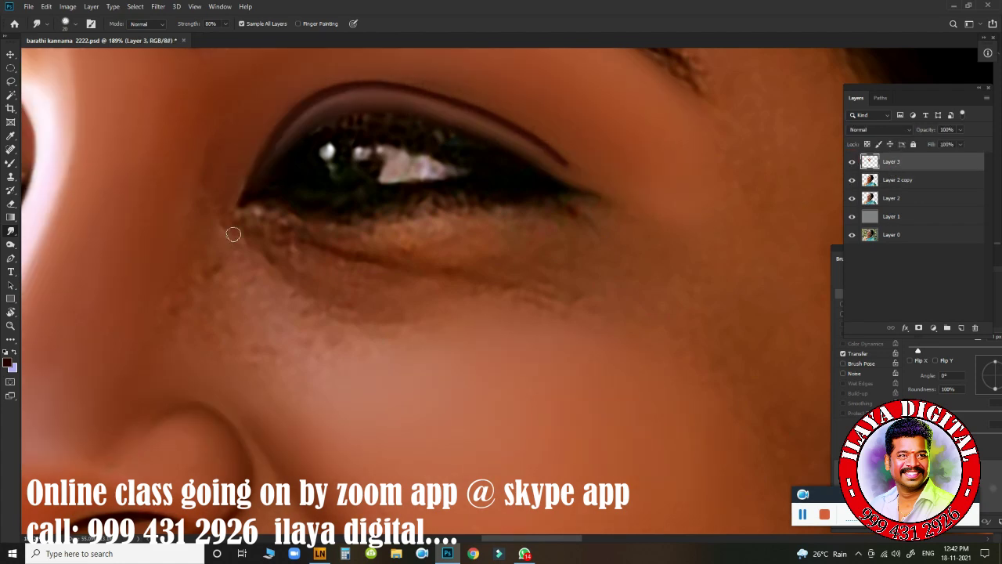
# Step: Draw a closed pen path around the skin fold below the near eye, from the inner corner to beyond the outer corner
pyautogui.keyDown('ctrl'); pyautogui.moveTo(502, 317); pyautogui.dragTo(468, 318); pyautogui.keyUp('ctrl')
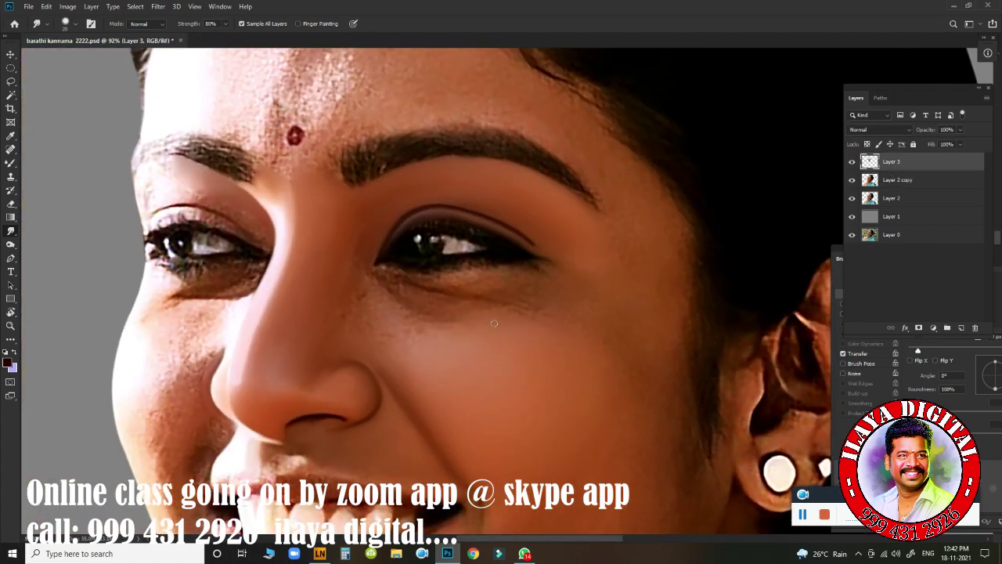
pyautogui.press('p')
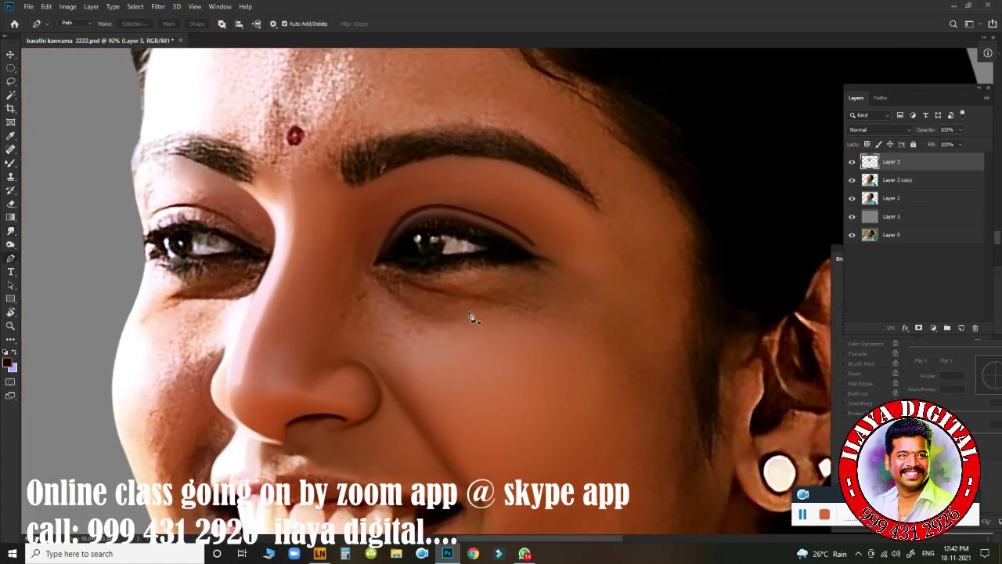
pyautogui.click(371, 274)
pyautogui.moveTo(437, 322); pyautogui.dragTo(472, 321)
pyautogui.click(545, 320)
pyautogui.click(570, 320)
pyautogui.click(599, 272)
pyautogui.moveTo(581, 284); pyautogui.dragTo(568, 292)
pyautogui.click(478, 298)
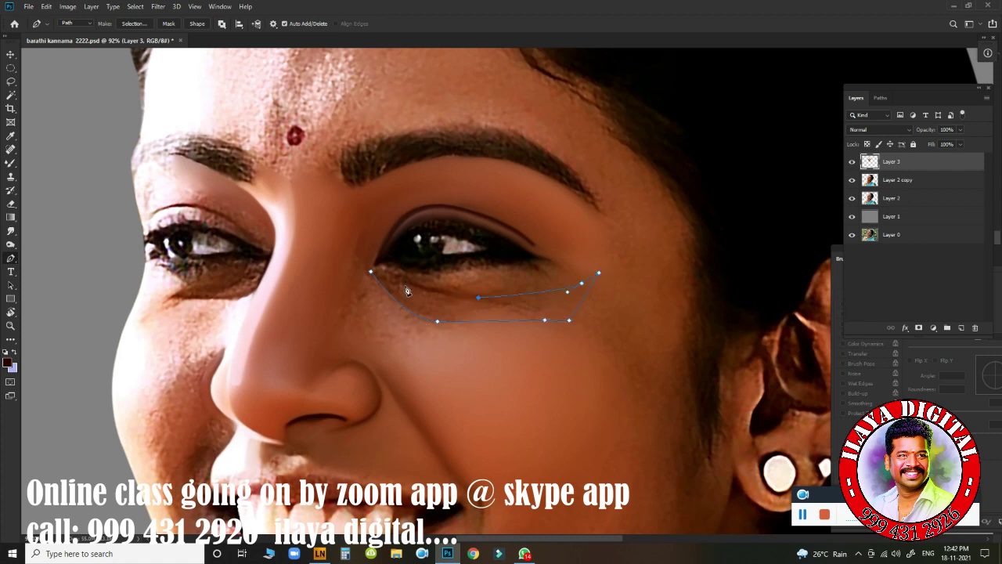
pyautogui.moveTo(371, 271); pyautogui.dragTo(355, 252)
# Step: Convert the under-eye path to a selection and feather it
pyautogui.hotkey('ctrl', 'Return')
pyautogui.scroll(3, 504, 353)
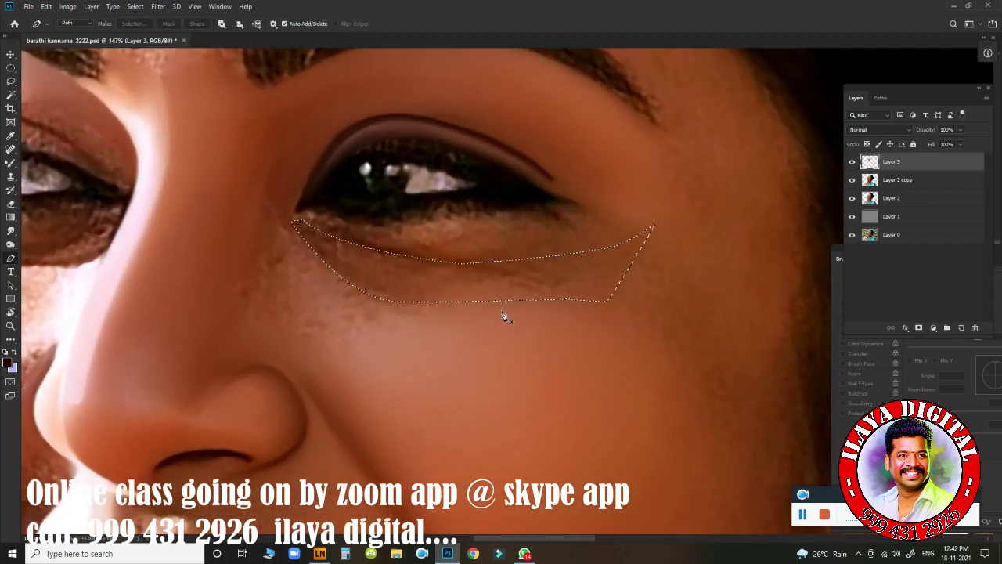
pyautogui.hotkey('shift', 'F6')
pyautogui.press('Return')
# Step: Smudge the skin inside the under-eye selection, varying the brush between 15 and 40 px
pyautogui.press('r')
pyautogui.scroll(2, 493, 357)
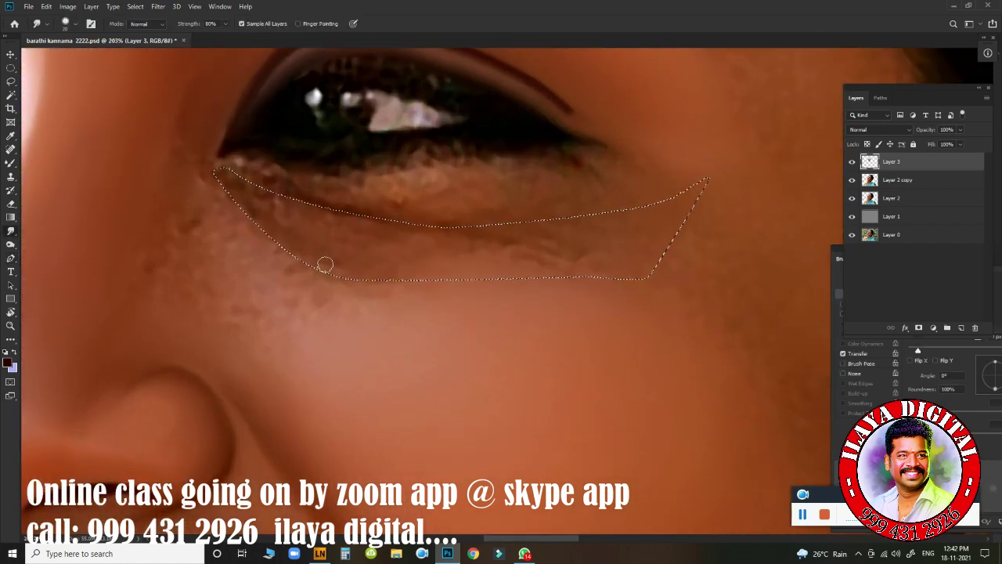
pyautogui.moveTo(216, 185); pyautogui.dragTo(266, 238)
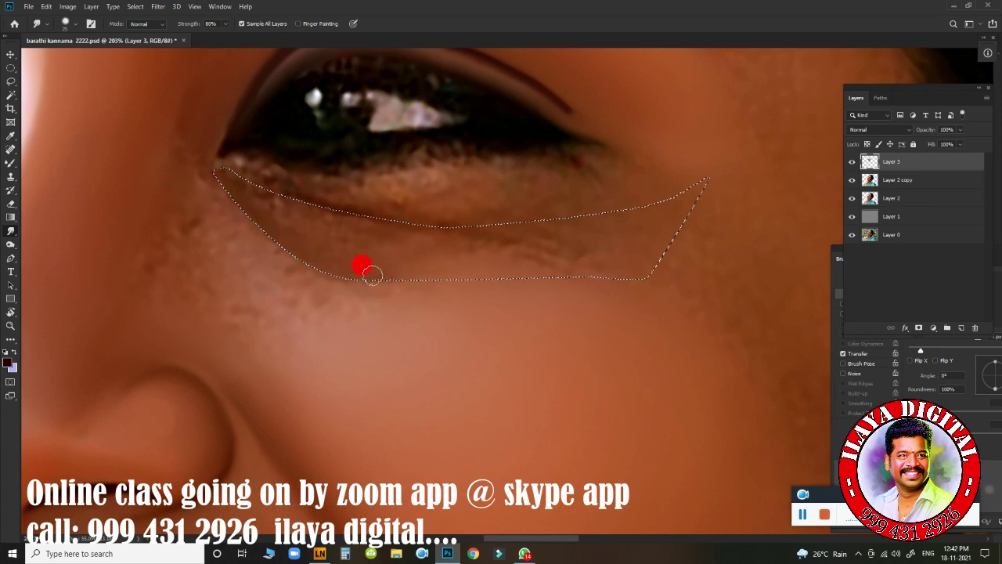
pyautogui.moveTo(372, 274); pyautogui.dragTo(397, 278)
pyautogui.moveTo(460, 225)
pyautogui.mouseDown()
pyautogui.moveTo(436, 239)
pyautogui.moveTo(380, 227)
pyautogui.mouseUp()
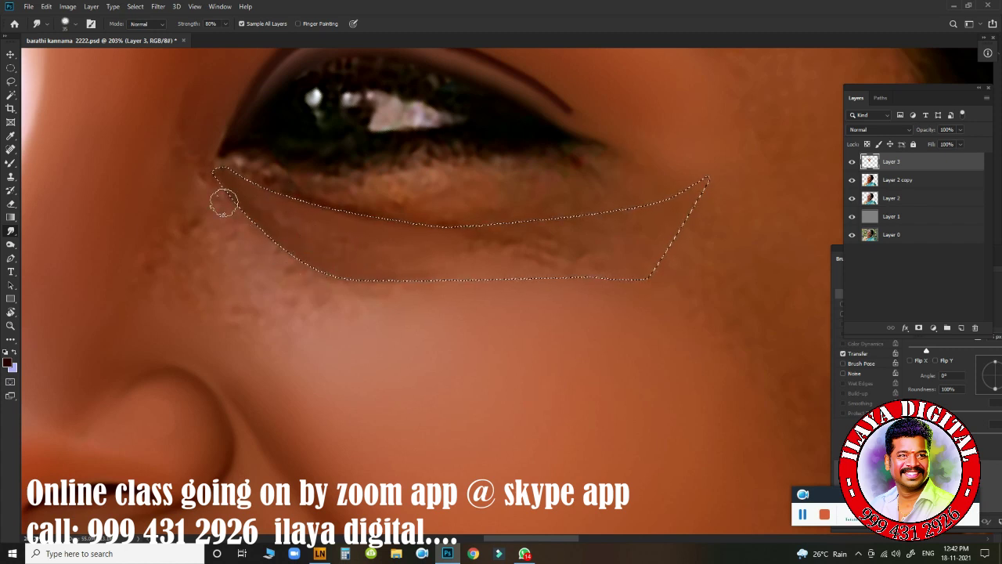
pyautogui.press('[')
pyautogui.press('[')
pyautogui.press('[')
pyautogui.press('[')
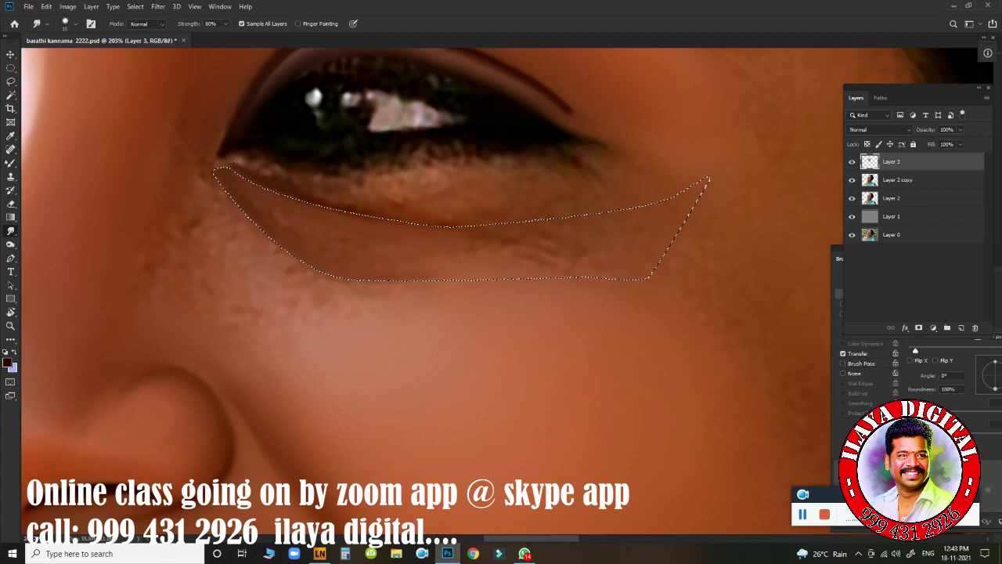
pyautogui.press(']')
pyautogui.click(246, 176)
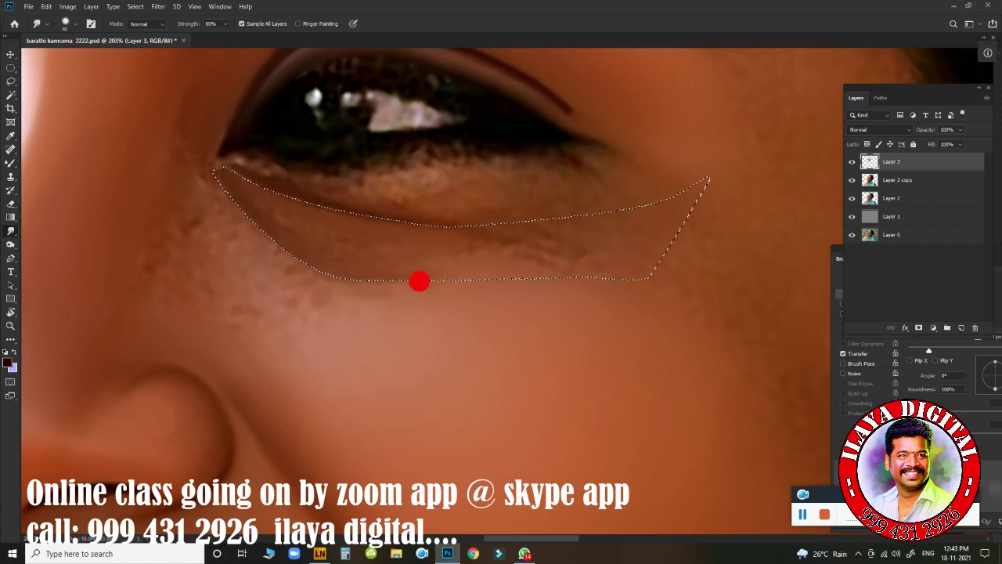
# Step: Smudge the cheek skin along the lower edge of the under-eye fold with an 80 px brush
pyautogui.press(']')
pyautogui.press(']')
pyautogui.press(']')
pyautogui.press(']')
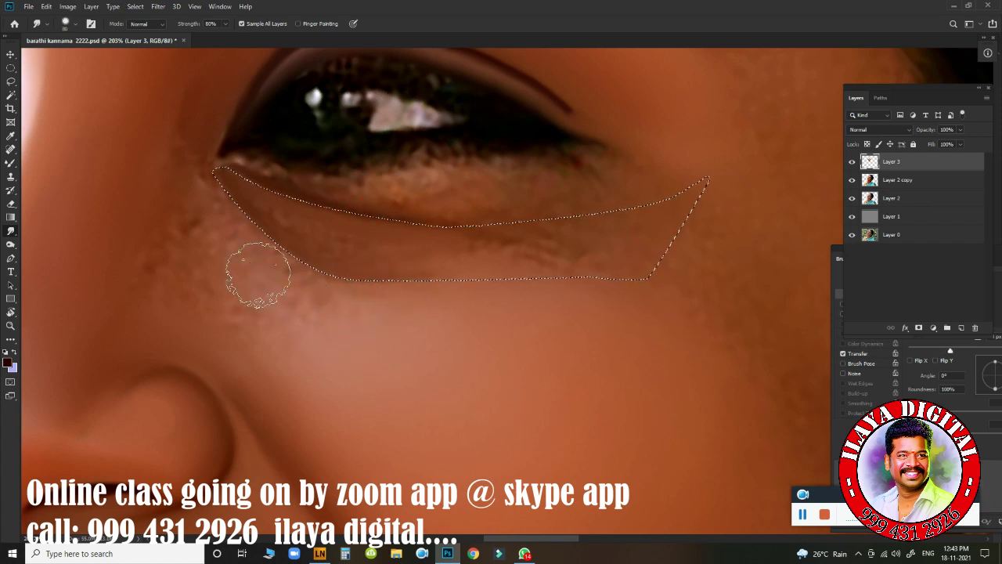
pyautogui.moveTo(258, 275)
pyautogui.mouseDown()
pyautogui.moveTo(266, 267)
pyautogui.moveTo(353, 304)
pyautogui.mouseUp()
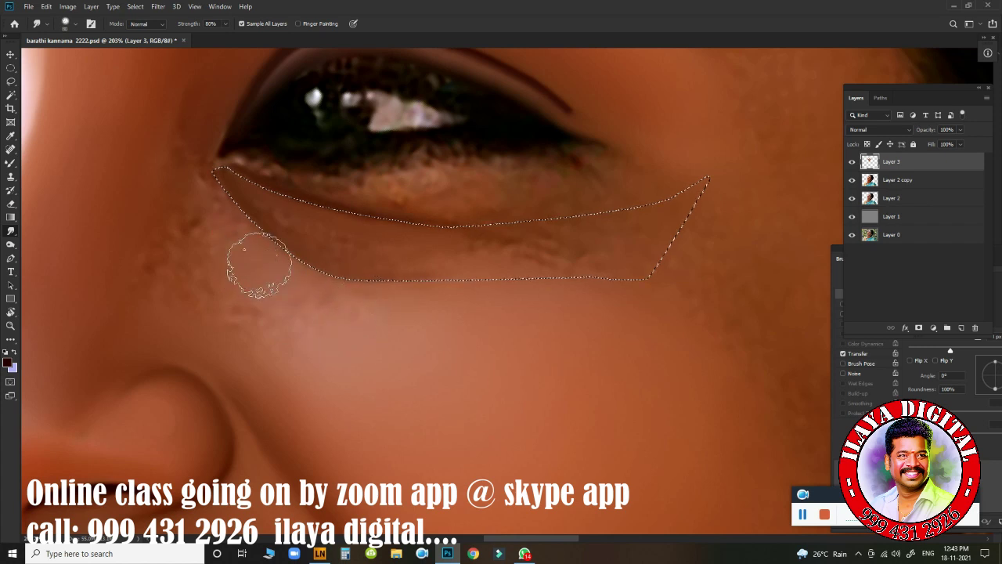
pyautogui.moveTo(209, 200)
pyautogui.mouseDown()
pyautogui.moveTo(308, 293)
pyautogui.moveTo(352, 318)
pyautogui.moveTo(246, 240)
pyautogui.moveTo(305, 296)
pyautogui.mouseUp()
pyautogui.scroll(-6, 297, 280)
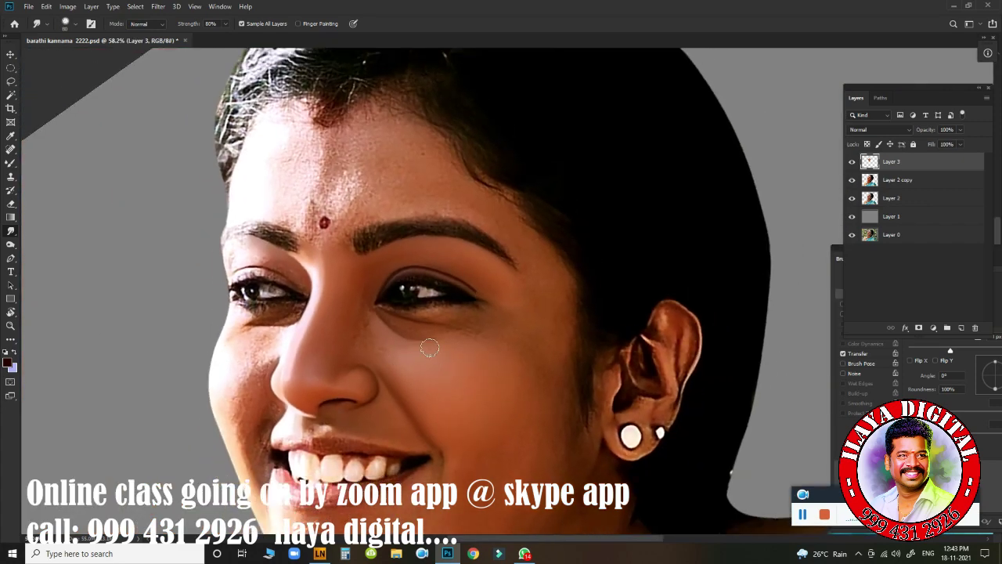
# Step: Smudge the upper cheek and the side of the nose below the near eye's inner corner, enlarging the brush from 45 to 90 px
pyautogui.moveTo(430, 354); pyautogui.dragTo(493, 297)
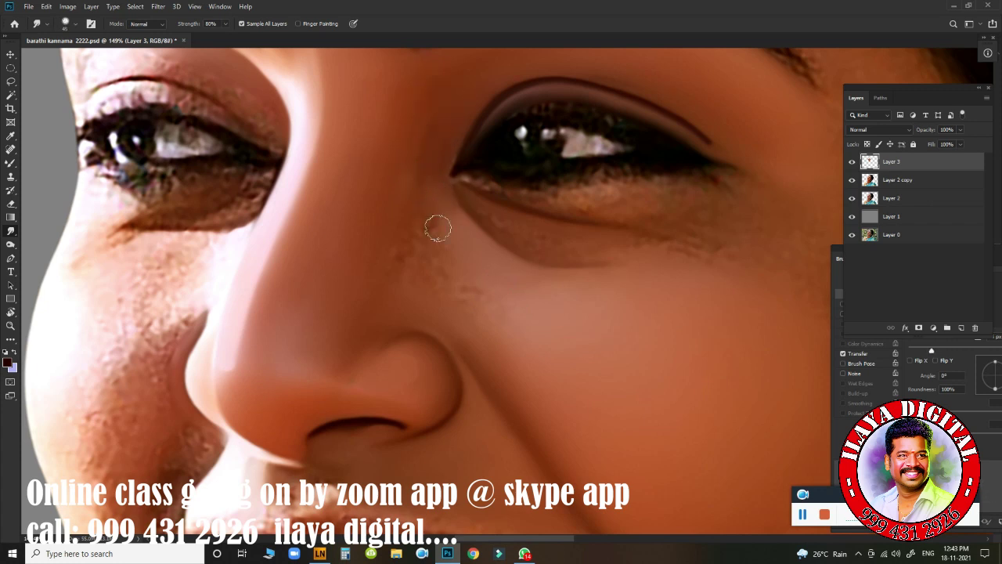
pyautogui.moveTo(459, 266)
pyautogui.mouseDown()
pyautogui.moveTo(463, 233)
pyautogui.moveTo(449, 214)
pyautogui.moveTo(486, 258)
pyautogui.moveTo(553, 286)
pyautogui.moveTo(519, 271)
pyautogui.moveTo(615, 280)
pyautogui.moveTo(487, 250)
pyautogui.moveTo(597, 287)
pyautogui.moveTo(627, 267)
pyautogui.mouseUp()
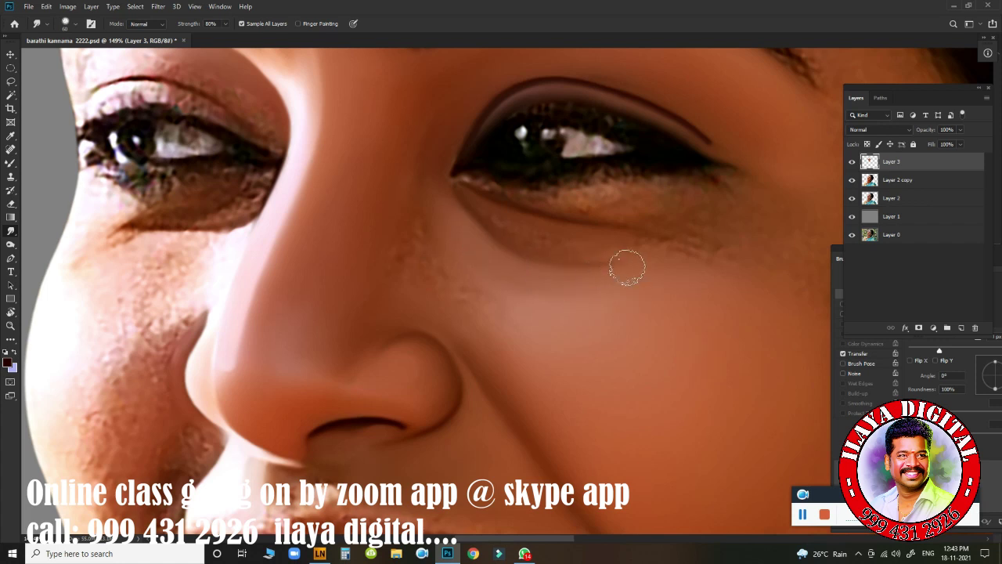
pyautogui.moveTo(431, 238)
pyautogui.mouseDown()
pyautogui.moveTo(390, 217)
pyautogui.moveTo(493, 304)
pyautogui.mouseUp()
pyautogui.press(']')
pyautogui.press(']')
pyautogui.moveTo(520, 372)
pyautogui.mouseDown()
pyautogui.moveTo(449, 300)
pyautogui.moveTo(490, 367)
pyautogui.moveTo(476, 331)
pyautogui.mouseUp()
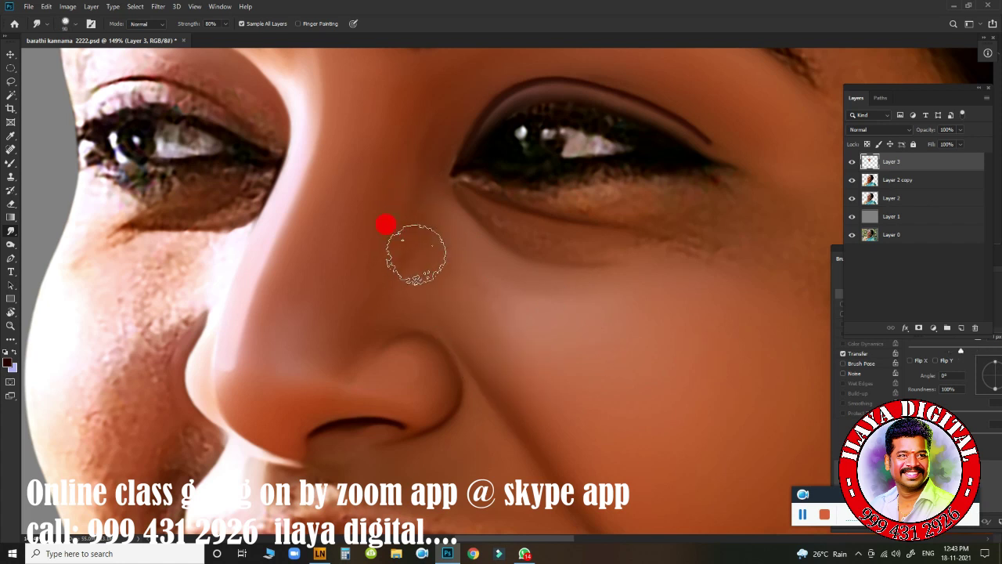
pyautogui.moveTo(416, 255)
pyautogui.mouseDown()
pyautogui.moveTo(425, 250)
pyautogui.moveTo(418, 170)
pyautogui.moveTo(410, 230)
pyautogui.moveTo(430, 247)
pyautogui.mouseUp()
pyautogui.press(']')
pyautogui.moveTo(504, 333)
pyautogui.mouseDown()
pyautogui.moveTo(486, 283)
pyautogui.moveTo(619, 320)
pyautogui.mouseUp()
pyautogui.moveTo(502, 288)
pyautogui.mouseDown()
pyautogui.moveTo(648, 309)
pyautogui.moveTo(514, 365)
pyautogui.moveTo(506, 304)
pyautogui.mouseUp()
# Step: Blend the near eye's under-eye fold and its edges into the cheek with Smudge strokes of 25 to 45 px
pyautogui.press('[')
pyautogui.press('[')
pyautogui.press('[')
pyautogui.press('[')
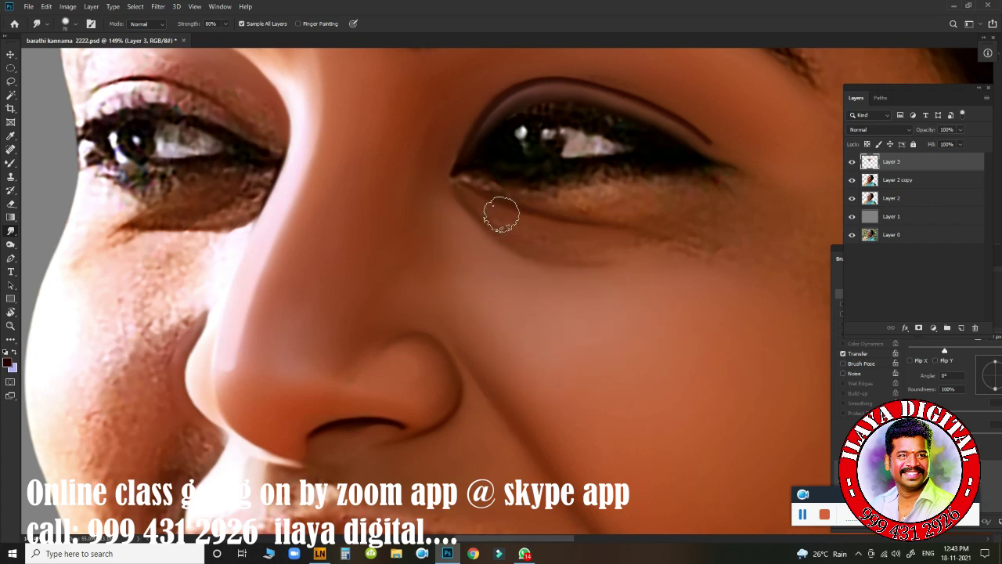
pyautogui.moveTo(548, 264); pyautogui.dragTo(593, 289)
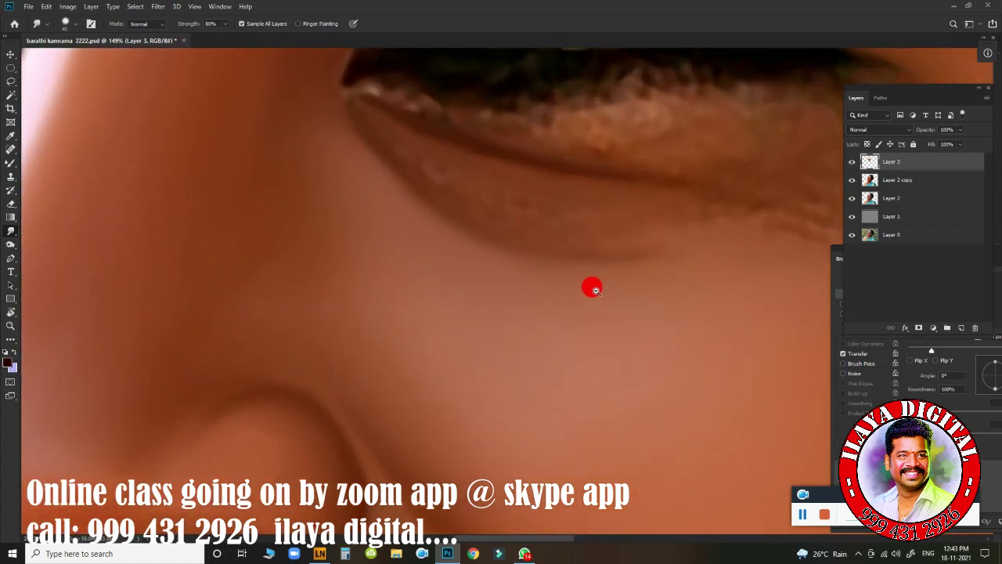
pyautogui.moveTo(555, 238); pyautogui.dragTo(391, 298)
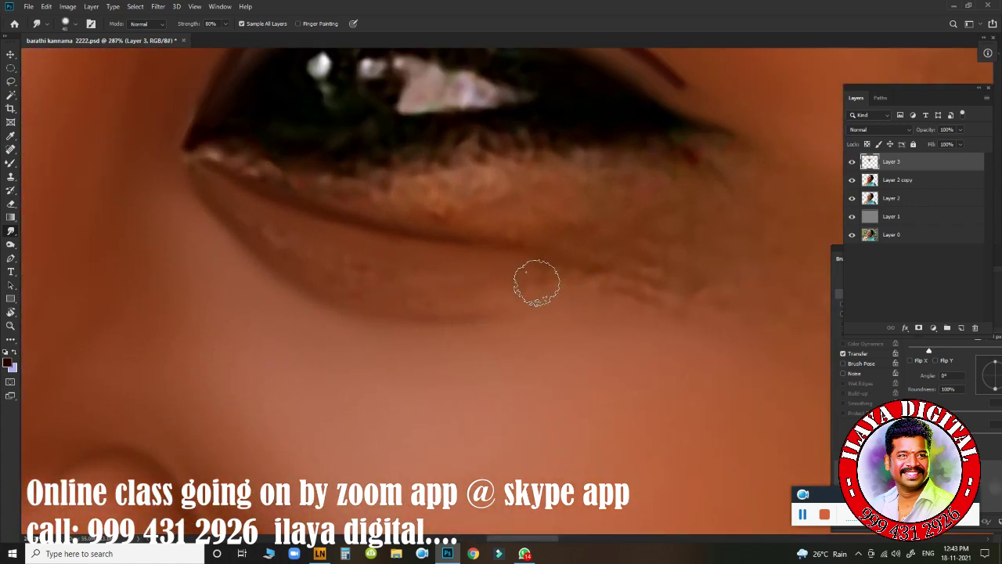
pyautogui.moveTo(537, 282)
pyautogui.mouseDown()
pyautogui.moveTo(477, 277)
pyautogui.moveTo(486, 267)
pyautogui.moveTo(553, 277)
pyautogui.moveTo(356, 273)
pyautogui.moveTo(262, 229)
pyautogui.moveTo(212, 184)
pyautogui.moveTo(258, 232)
pyautogui.moveTo(499, 303)
pyautogui.moveTo(356, 284)
pyautogui.moveTo(550, 300)
pyautogui.moveTo(341, 276)
pyautogui.moveTo(275, 232)
pyautogui.moveTo(444, 281)
pyautogui.moveTo(315, 249)
pyautogui.moveTo(527, 277)
pyautogui.mouseUp()
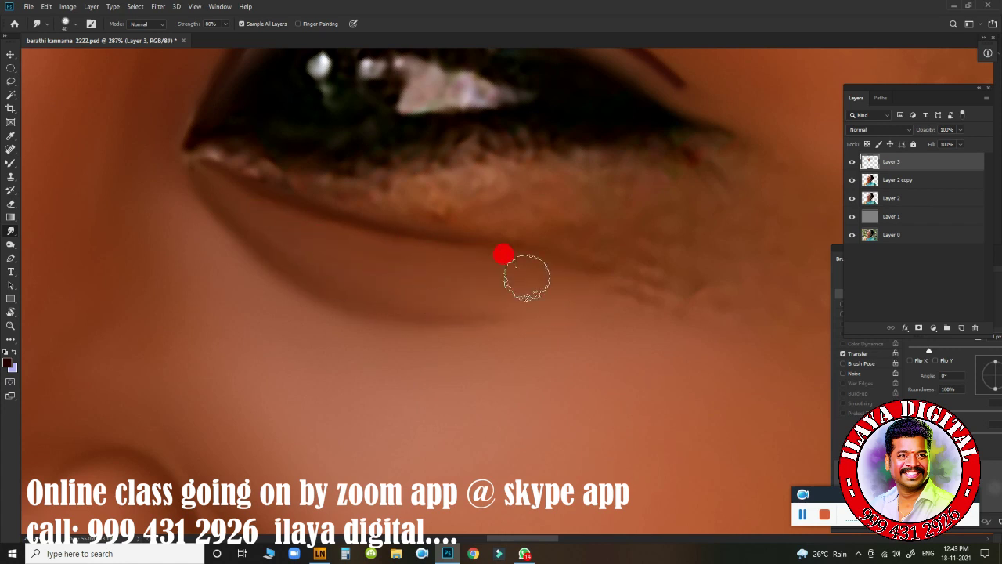
pyautogui.moveTo(261, 228); pyautogui.dragTo(421, 298)
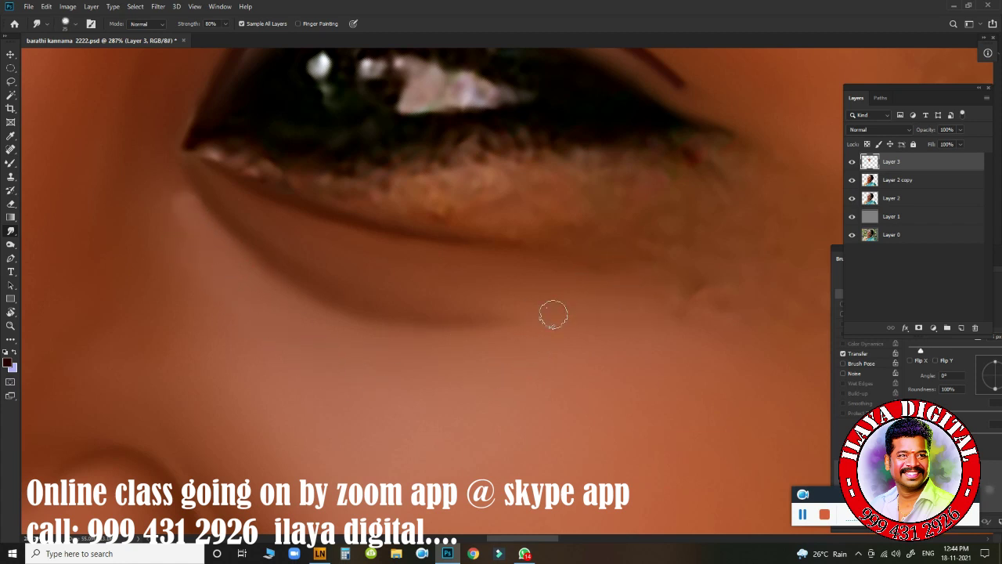
pyautogui.moveTo(550, 295); pyautogui.dragTo(559, 297)
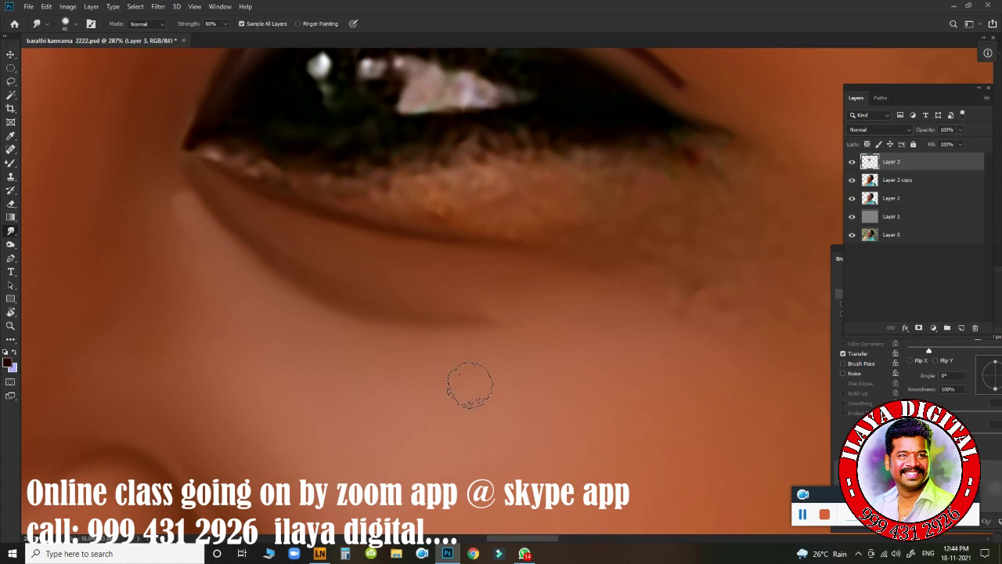
pyautogui.moveTo(483, 401); pyautogui.dragTo(385, 255)
pyautogui.moveTo(385, 296); pyautogui.dragTo(341, 295)
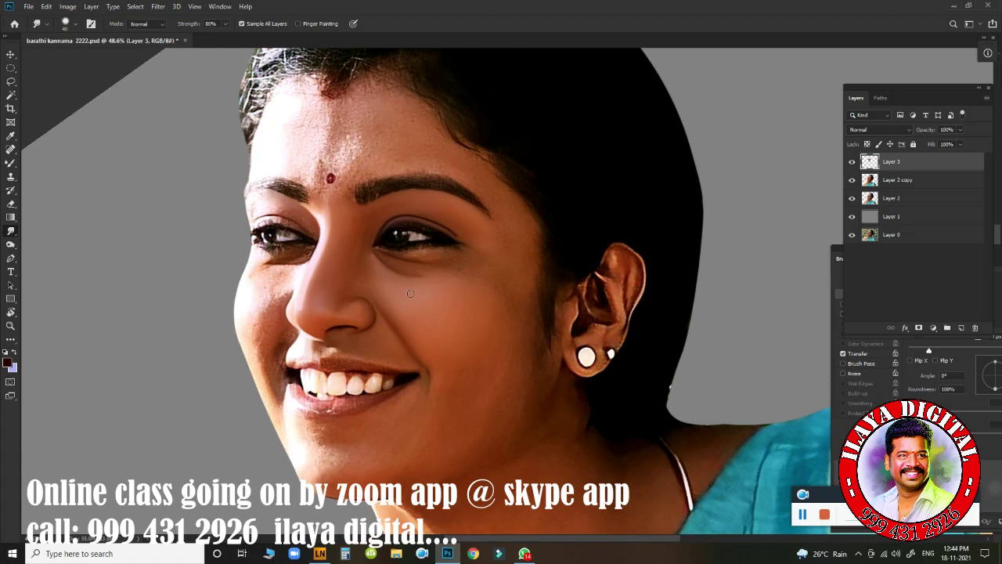
pyautogui.moveTo(411, 294)
pyautogui.mouseDown()
pyautogui.moveTo(472, 320)
pyautogui.moveTo(425, 418)
pyautogui.mouseUp()
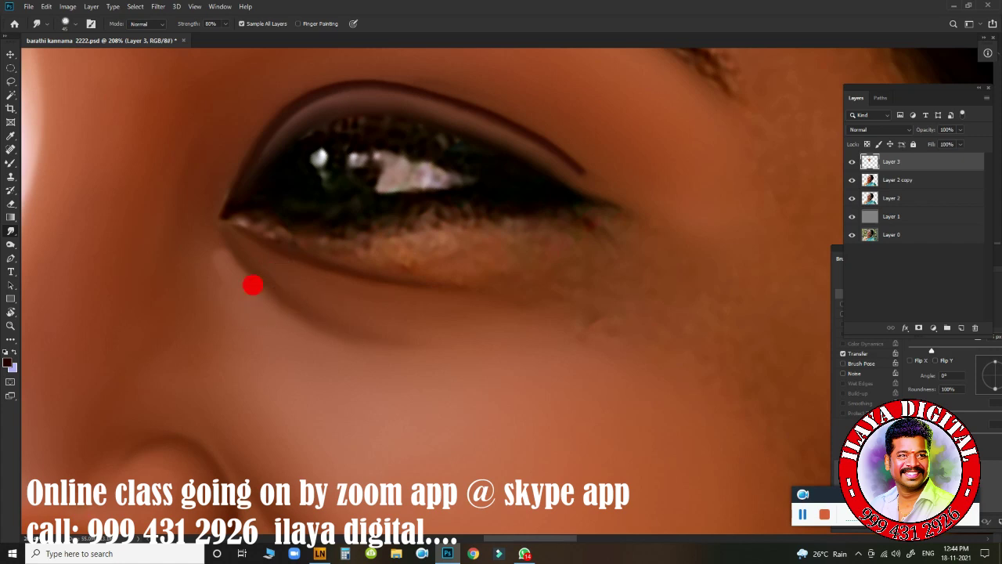
# Step: Smudge the skin between the eyebrows and along the near eyebrow's upper edge with brush sizes from 60 to 90 px
pyautogui.moveTo(622, 277); pyautogui.dragTo(298, 149)
pyautogui.moveTo(447, 315)
pyautogui.mouseDown()
pyautogui.moveTo(418, 313)
pyautogui.moveTo(427, 290)
pyautogui.moveTo(490, 315)
pyautogui.mouseUp()
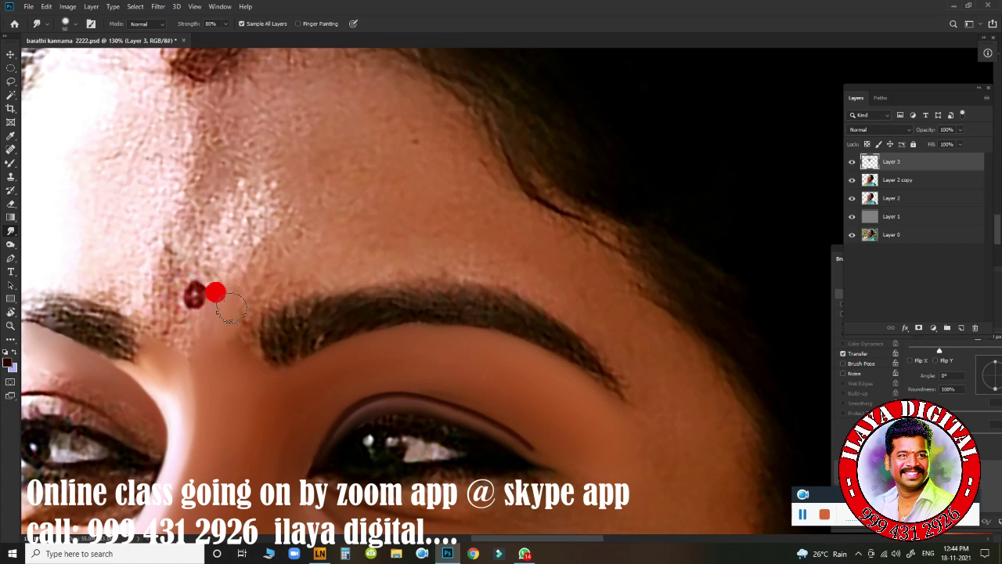
pyautogui.moveTo(219, 326)
pyautogui.mouseDown()
pyautogui.moveTo(189, 328)
pyautogui.moveTo(201, 349)
pyautogui.moveTo(163, 319)
pyautogui.moveTo(188, 327)
pyautogui.moveTo(163, 319)
pyautogui.moveTo(192, 334)
pyautogui.moveTo(207, 314)
pyautogui.mouseUp()
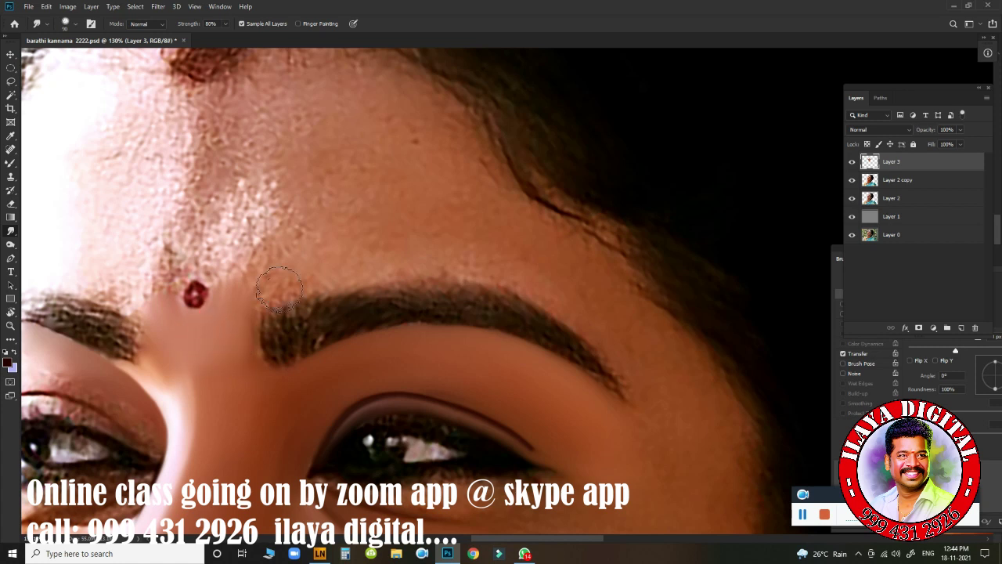
pyautogui.moveTo(255, 290)
pyautogui.mouseDown()
pyautogui.moveTo(235, 296)
pyautogui.moveTo(226, 272)
pyautogui.moveTo(273, 285)
pyautogui.moveTo(244, 311)
pyautogui.moveTo(242, 342)
pyautogui.mouseUp()
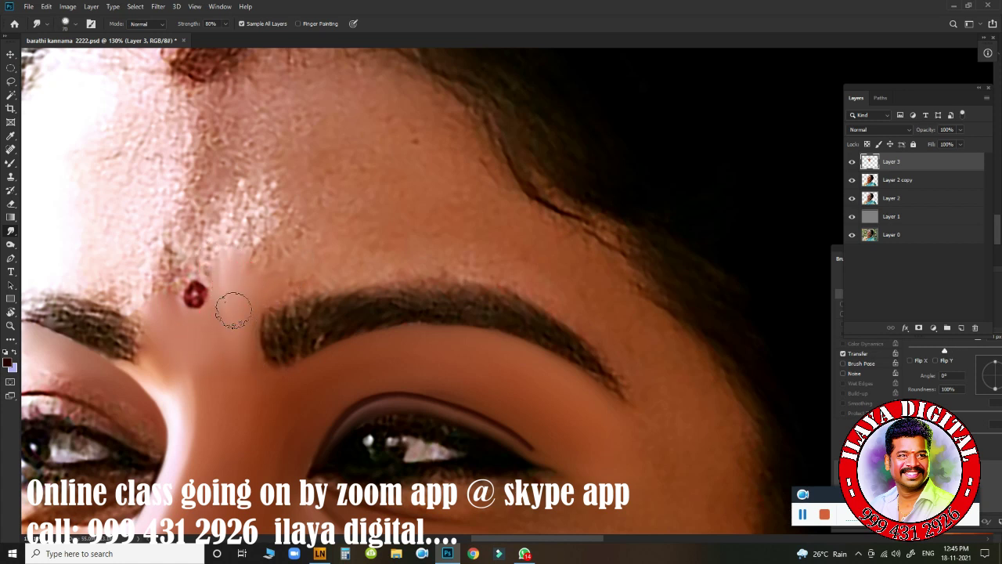
pyautogui.moveTo(317, 275)
pyautogui.mouseDown()
pyautogui.moveTo(292, 289)
pyautogui.moveTo(387, 266)
pyautogui.moveTo(342, 273)
pyautogui.moveTo(376, 266)
pyautogui.mouseUp()
pyautogui.moveTo(315, 278); pyautogui.dragTo(254, 304)
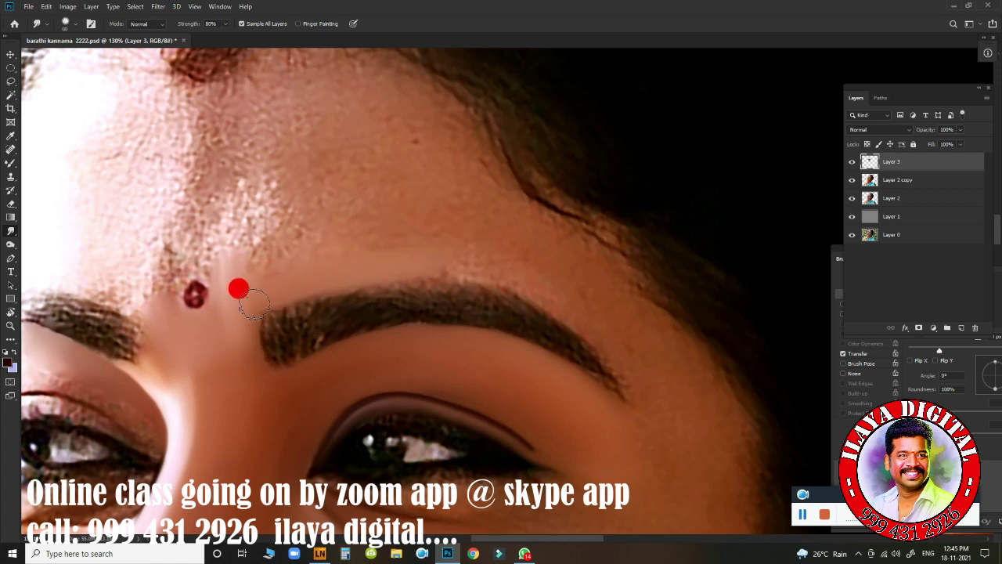
pyautogui.moveTo(453, 246)
pyautogui.mouseDown()
pyautogui.moveTo(545, 296)
pyautogui.moveTo(495, 270)
pyautogui.moveTo(541, 288)
pyautogui.mouseUp()
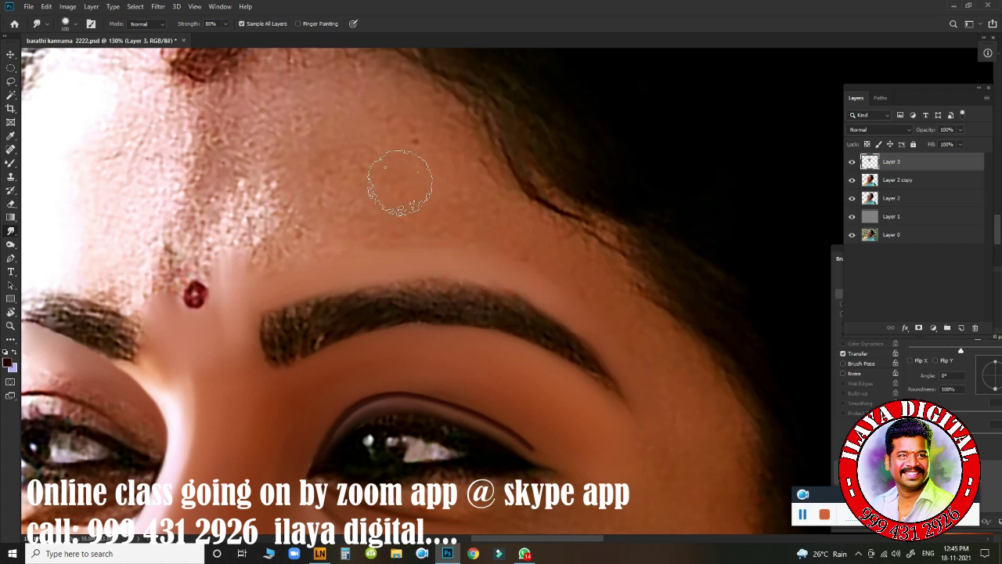
# Step: Smudge the forehead skin above the near eyebrow out to the hairline and temple, using brush sizes of about 100 to 125 px
pyautogui.moveTo(384, 164)
pyautogui.mouseDown()
pyautogui.moveTo(420, 126)
pyautogui.moveTo(414, 120)
pyautogui.moveTo(442, 158)
pyautogui.moveTo(391, 201)
pyautogui.moveTo(441, 228)
pyautogui.moveTo(466, 212)
pyautogui.moveTo(340, 212)
pyautogui.moveTo(274, 228)
pyautogui.moveTo(288, 232)
pyautogui.moveTo(318, 124)
pyautogui.moveTo(373, 97)
pyautogui.moveTo(430, 150)
pyautogui.moveTo(341, 161)
pyautogui.moveTo(266, 224)
pyautogui.mouseUp()
pyautogui.moveTo(214, 201)
pyautogui.mouseDown()
pyautogui.moveTo(224, 145)
pyautogui.moveTo(302, 175)
pyautogui.mouseUp()
pyautogui.moveTo(380, 157)
pyautogui.mouseDown()
pyautogui.moveTo(370, 249)
pyautogui.moveTo(299, 201)
pyautogui.moveTo(316, 191)
pyautogui.moveTo(362, 190)
pyautogui.moveTo(313, 167)
pyautogui.moveTo(288, 180)
pyautogui.moveTo(336, 152)
pyautogui.moveTo(359, 176)
pyautogui.moveTo(365, 165)
pyautogui.moveTo(369, 213)
pyautogui.moveTo(403, 246)
pyautogui.moveTo(302, 224)
pyautogui.moveTo(261, 278)
pyautogui.moveTo(340, 237)
pyautogui.moveTo(345, 201)
pyautogui.moveTo(336, 242)
pyautogui.mouseUp()
pyautogui.press('[')
pyautogui.moveTo(305, 210)
pyautogui.mouseDown()
pyautogui.moveTo(293, 196)
pyautogui.moveTo(361, 185)
pyautogui.moveTo(367, 174)
pyautogui.moveTo(406, 216)
pyautogui.moveTo(426, 219)
pyautogui.moveTo(351, 155)
pyautogui.moveTo(415, 202)
pyautogui.moveTo(396, 184)
pyautogui.moveTo(287, 175)
pyautogui.moveTo(243, 355)
pyautogui.moveTo(283, 348)
pyautogui.moveTo(290, 332)
pyautogui.moveTo(300, 225)
pyautogui.moveTo(399, 264)
pyautogui.moveTo(425, 287)
pyautogui.moveTo(359, 225)
pyautogui.moveTo(383, 324)
pyautogui.moveTo(459, 306)
pyautogui.moveTo(475, 290)
pyautogui.moveTo(459, 257)
pyautogui.moveTo(374, 174)
pyautogui.moveTo(461, 292)
pyautogui.mouseUp()
pyautogui.moveTo(525, 354)
pyautogui.mouseDown()
pyautogui.moveTo(490, 329)
pyautogui.moveTo(564, 349)
pyautogui.moveTo(389, 161)
pyautogui.moveTo(460, 253)
pyautogui.moveTo(577, 360)
pyautogui.moveTo(495, 292)
pyautogui.moveTo(524, 303)
pyautogui.moveTo(515, 322)
pyautogui.moveTo(556, 350)
pyautogui.moveTo(519, 323)
pyautogui.moveTo(423, 205)
pyautogui.moveTo(516, 328)
pyautogui.moveTo(407, 205)
pyautogui.moveTo(541, 347)
pyautogui.moveTo(508, 320)
pyautogui.moveTo(491, 320)
pyautogui.moveTo(253, 148)
pyautogui.mouseUp()
pyautogui.moveTo(389, 256)
pyautogui.mouseDown()
pyautogui.moveTo(346, 219)
pyautogui.moveTo(416, 303)
pyautogui.moveTo(338, 201)
pyautogui.moveTo(341, 192)
pyautogui.moveTo(355, 216)
pyautogui.moveTo(333, 167)
pyautogui.moveTo(428, 278)
pyautogui.moveTo(389, 225)
pyautogui.moveTo(326, 169)
pyautogui.moveTo(387, 240)
pyautogui.moveTo(283, 126)
pyautogui.moveTo(320, 205)
pyautogui.moveTo(433, 288)
pyautogui.moveTo(482, 341)
pyautogui.moveTo(398, 247)
pyautogui.moveTo(471, 347)
pyautogui.moveTo(487, 352)
pyautogui.moveTo(434, 289)
pyautogui.moveTo(493, 387)
pyautogui.moveTo(418, 255)
pyautogui.moveTo(450, 308)
pyautogui.moveTo(316, 155)
pyautogui.moveTo(410, 270)
pyautogui.moveTo(327, 218)
pyautogui.moveTo(378, 276)
pyautogui.moveTo(407, 287)
pyautogui.mouseUp()
# Step: Smudge the outer cheek in front of the ear up toward the temple, enlarging the brush from 100 to 200 px
pyautogui.scroll(-4, 417, 424)
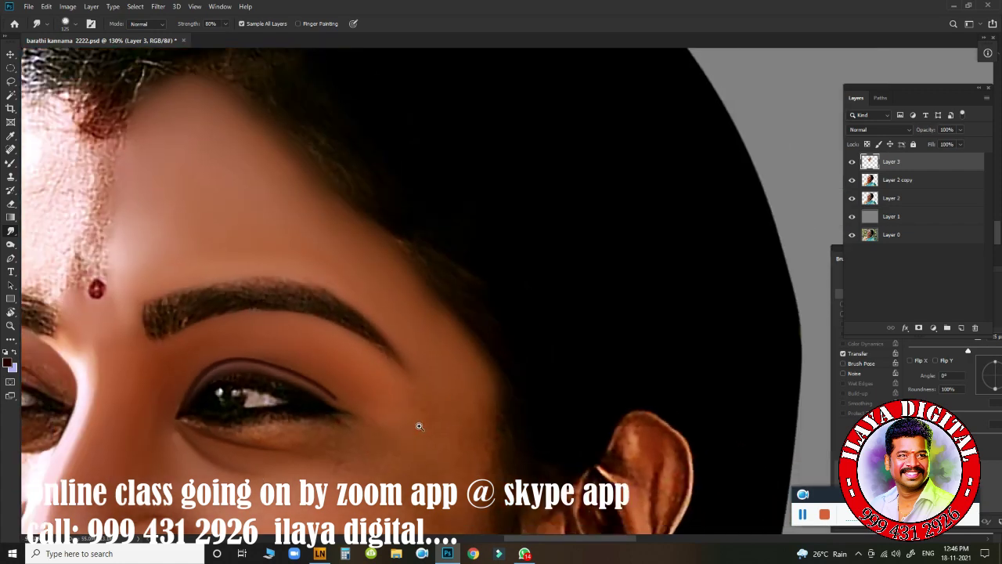
pyautogui.moveTo(418, 423)
pyautogui.mouseDown()
pyautogui.moveTo(434, 386)
pyautogui.moveTo(421, 226)
pyautogui.moveTo(454, 210)
pyautogui.moveTo(451, 200)
pyautogui.moveTo(450, 286)
pyautogui.moveTo(453, 243)
pyautogui.moveTo(446, 273)
pyautogui.mouseUp()
pyautogui.moveTo(447, 311); pyautogui.dragTo(424, 244)
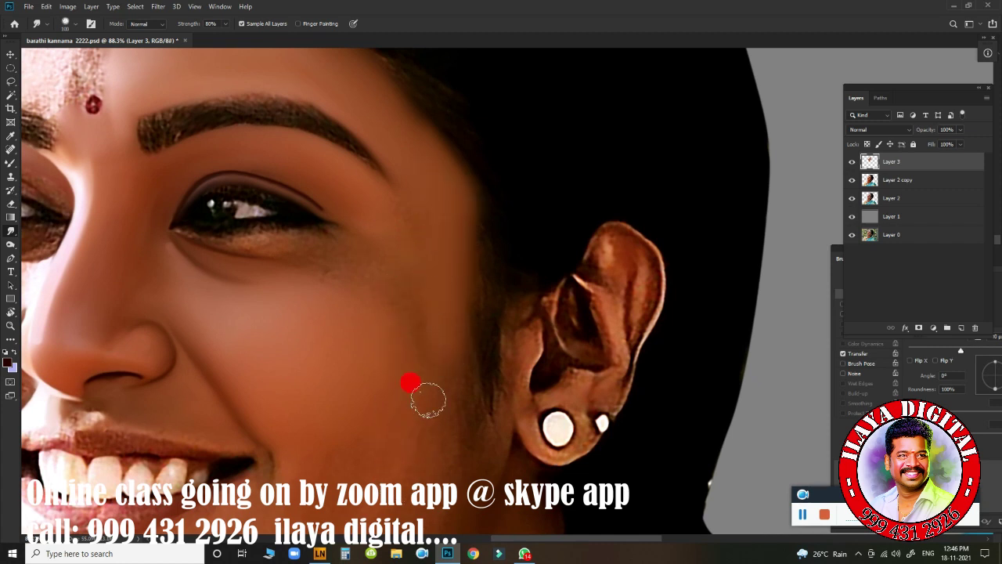
pyautogui.moveTo(438, 362); pyautogui.dragTo(438, 357)
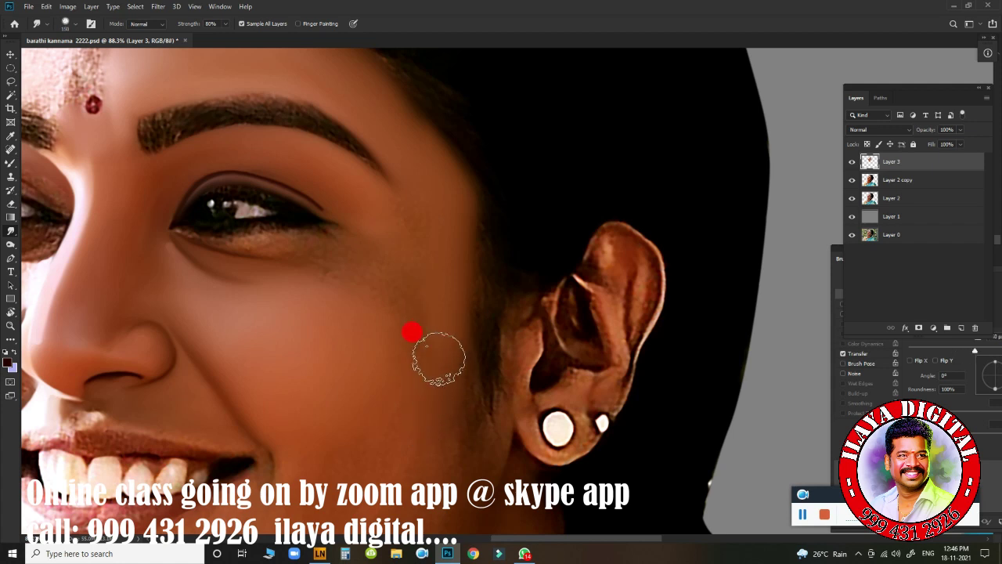
pyautogui.moveTo(430, 413); pyautogui.dragTo(433, 402)
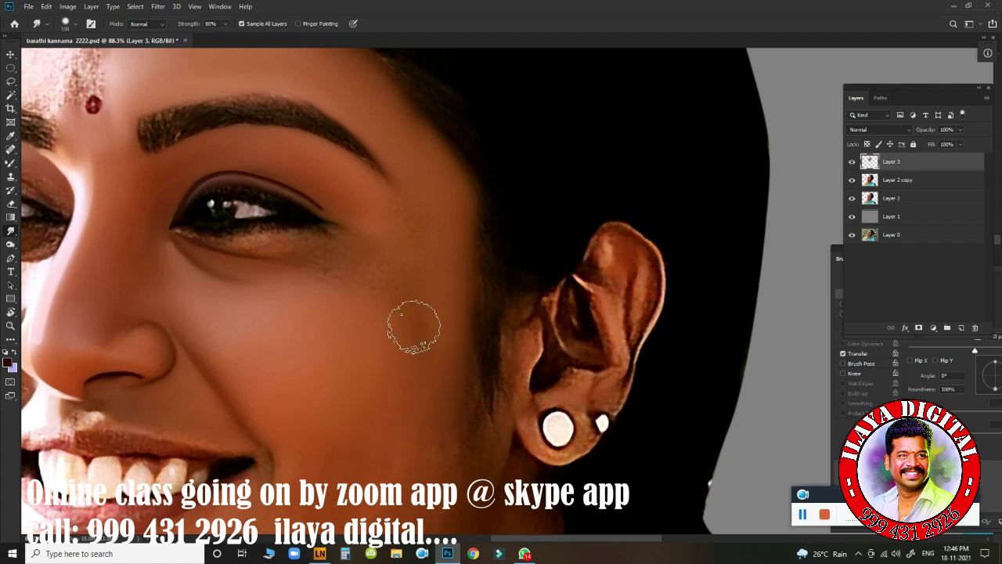
pyautogui.moveTo(397, 317)
pyautogui.mouseDown()
pyautogui.moveTo(417, 291)
pyautogui.moveTo(417, 267)
pyautogui.mouseUp()
pyautogui.press(']')
pyautogui.press(']')
pyautogui.moveTo(405, 224)
pyautogui.mouseDown()
pyautogui.moveTo(424, 223)
pyautogui.moveTo(416, 212)
pyautogui.mouseUp()
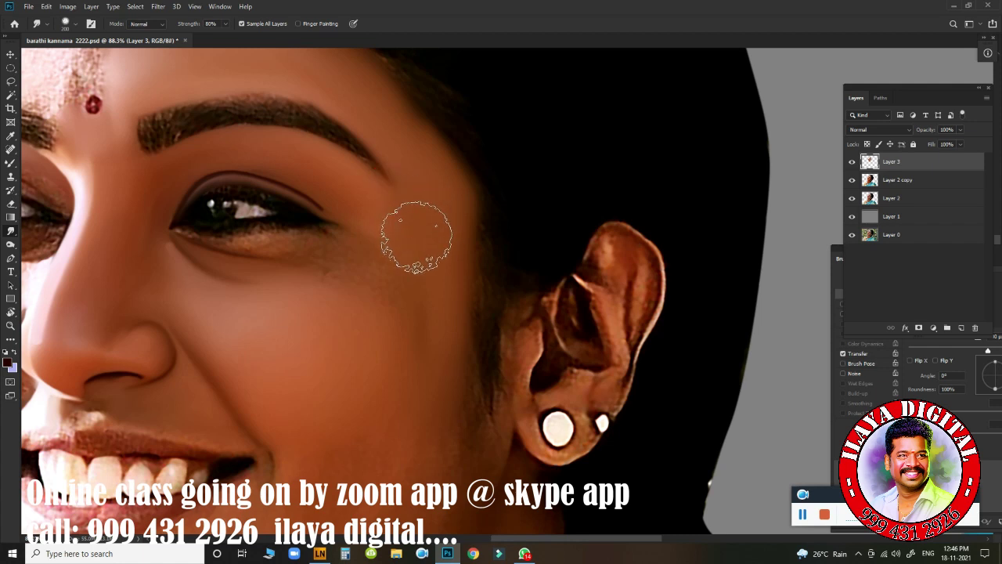
# Step: Blend the skin beside the near eye's outer corner into the upper cheek with Smudge strokes of about 150 to 200 px
pyautogui.moveTo(411, 281); pyautogui.dragTo(407, 270)
pyautogui.moveTo(417, 327)
pyautogui.mouseDown()
pyautogui.moveTo(414, 316)
pyautogui.moveTo(411, 327)
pyautogui.mouseUp()
pyautogui.press(']')
pyautogui.press('[')
pyautogui.press('[')
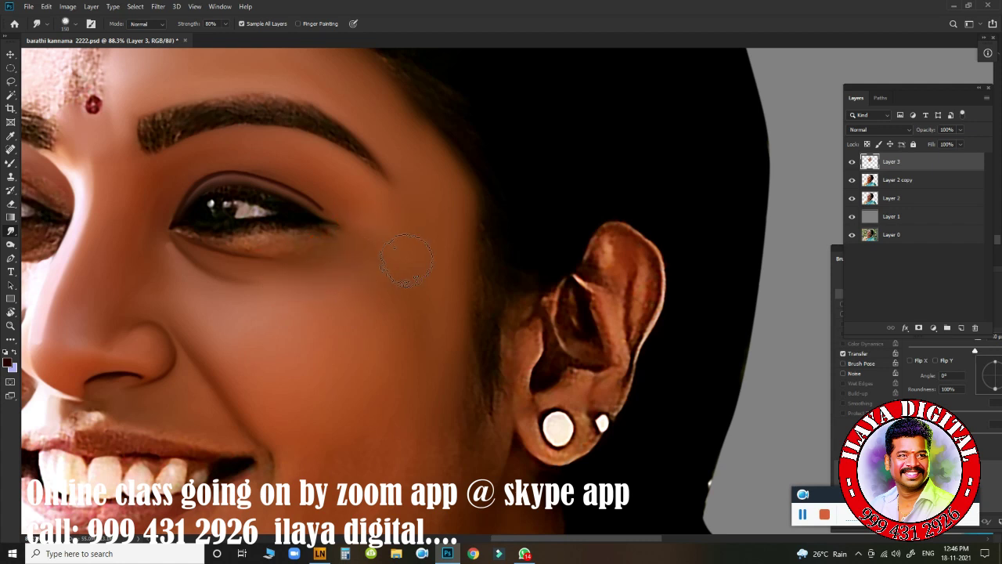
pyautogui.press(']')
pyautogui.moveTo(390, 230); pyautogui.dragTo(385, 229)
pyautogui.moveTo(404, 292)
pyautogui.mouseDown()
pyautogui.moveTo(391, 275)
pyautogui.moveTo(399, 308)
pyautogui.mouseUp()
# Step: Smudge the cheek from beside the mouth corner toward the ear with a 100 px brush
pyautogui.press(']')
pyautogui.press(']')
pyautogui.moveTo(383, 379)
pyautogui.mouseDown()
pyautogui.moveTo(345, 367)
pyautogui.moveTo(371, 379)
pyautogui.moveTo(351, 353)
pyautogui.moveTo(441, 183)
pyautogui.mouseUp()
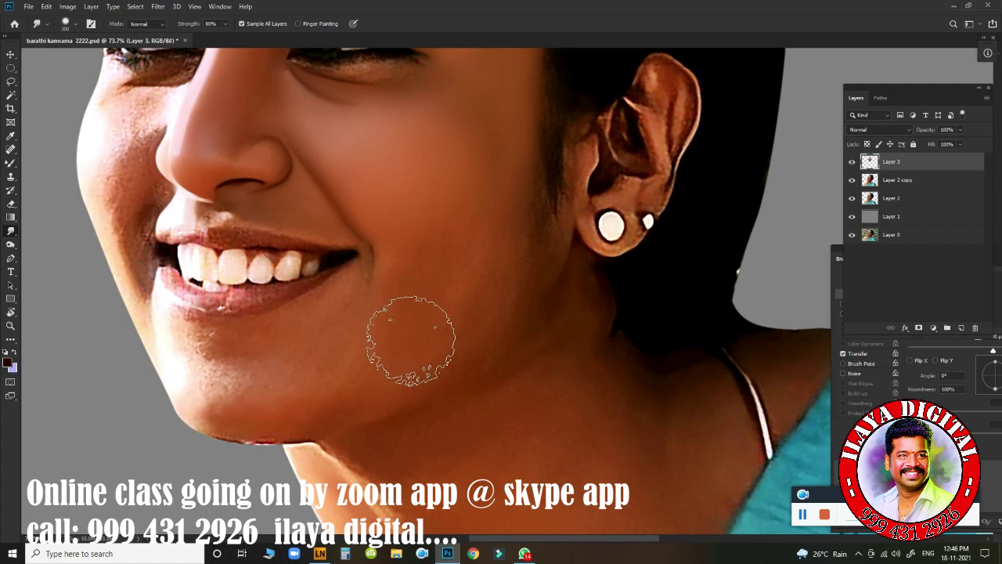
pyautogui.press('[')
pyautogui.press('[')
pyautogui.press('[')
pyautogui.press('[')
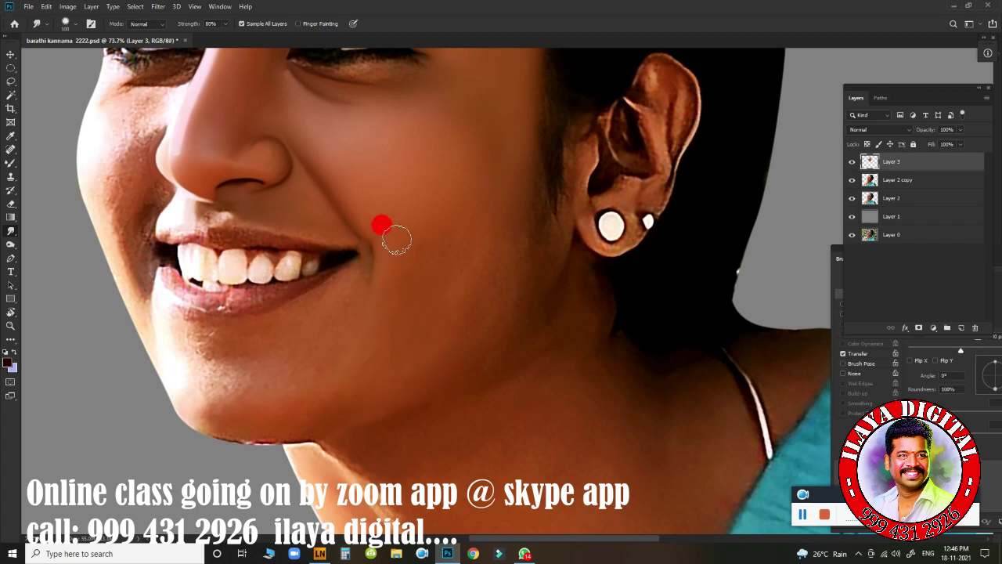
pyautogui.moveTo(424, 268)
pyautogui.mouseDown()
pyautogui.moveTo(460, 255)
pyautogui.moveTo(446, 281)
pyautogui.moveTo(501, 237)
pyautogui.mouseUp()
# Step: Smudge the skin below the ear and across the lower cheek and jaw, varying the brush between 125 and 175 px
pyautogui.press(']')
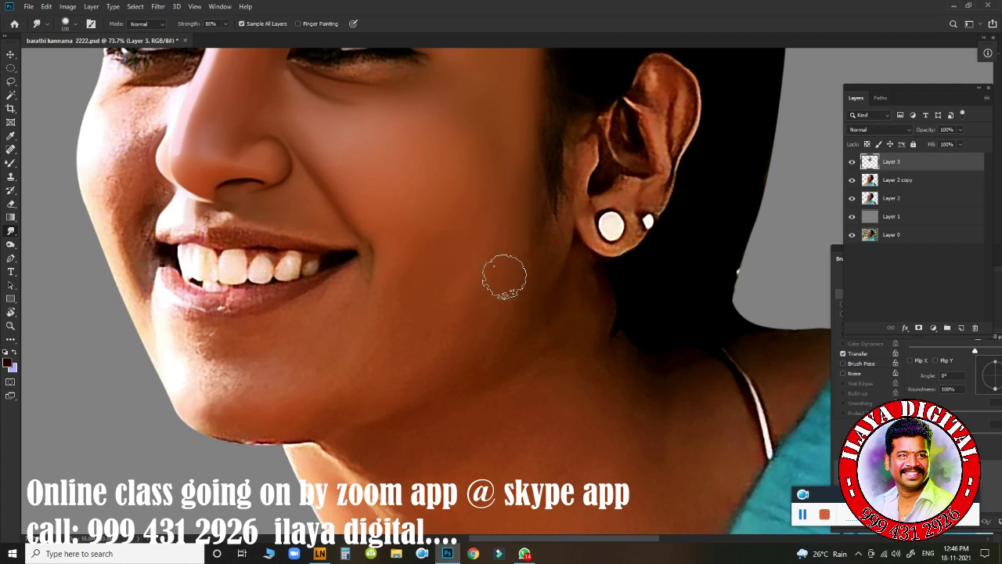
pyautogui.moveTo(535, 254)
pyautogui.mouseDown()
pyautogui.moveTo(531, 174)
pyautogui.moveTo(538, 235)
pyautogui.moveTo(553, 234)
pyautogui.moveTo(552, 225)
pyautogui.moveTo(510, 318)
pyautogui.moveTo(536, 278)
pyautogui.moveTo(473, 317)
pyautogui.mouseUp()
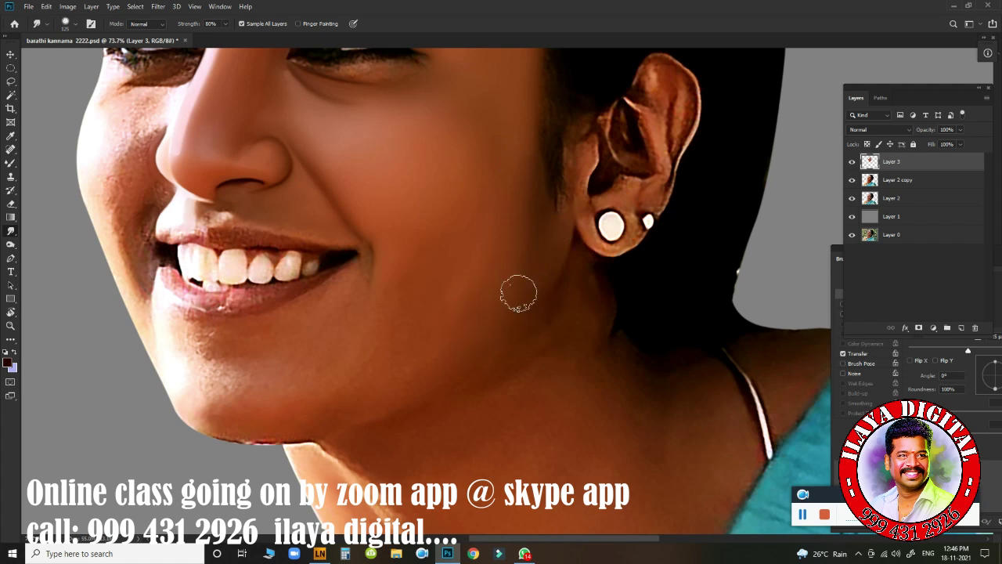
pyautogui.press(']')
pyautogui.moveTo(382, 323)
pyautogui.mouseDown()
pyautogui.moveTo(397, 261)
pyautogui.moveTo(389, 221)
pyautogui.moveTo(386, 231)
pyautogui.moveTo(410, 245)
pyautogui.moveTo(446, 233)
pyautogui.moveTo(397, 321)
pyautogui.moveTo(450, 274)
pyautogui.moveTo(400, 323)
pyautogui.mouseUp()
pyautogui.moveTo(429, 373)
pyautogui.mouseDown()
pyautogui.moveTo(470, 336)
pyautogui.moveTo(517, 206)
pyautogui.moveTo(441, 316)
pyautogui.moveTo(401, 346)
pyautogui.mouseUp()
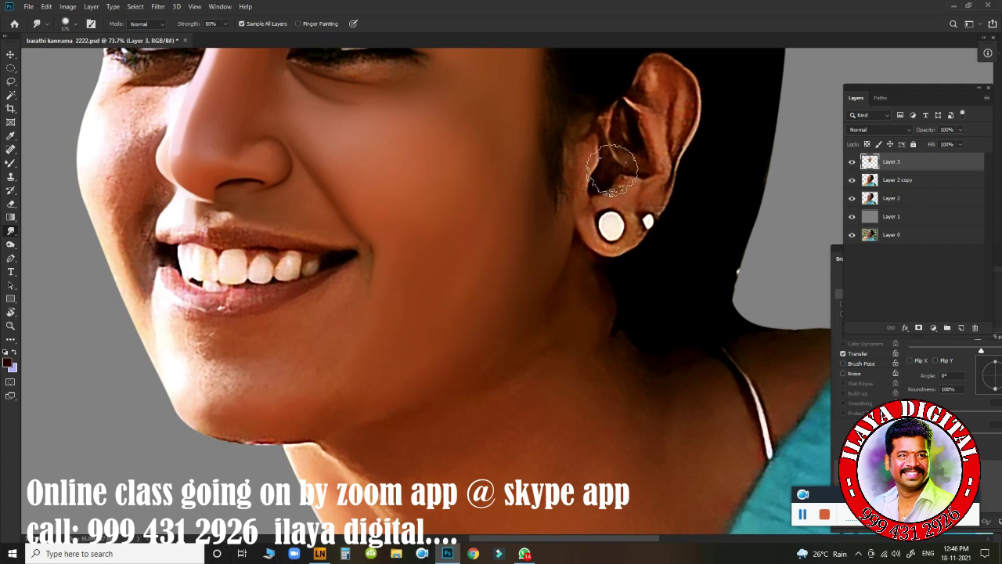
# Step: Smudge the near eyebrow's hairs along its full length into a smooth shape, reducing the brush from 80 to 50 px
pyautogui.moveTo(422, 275); pyautogui.dragTo(387, 275)
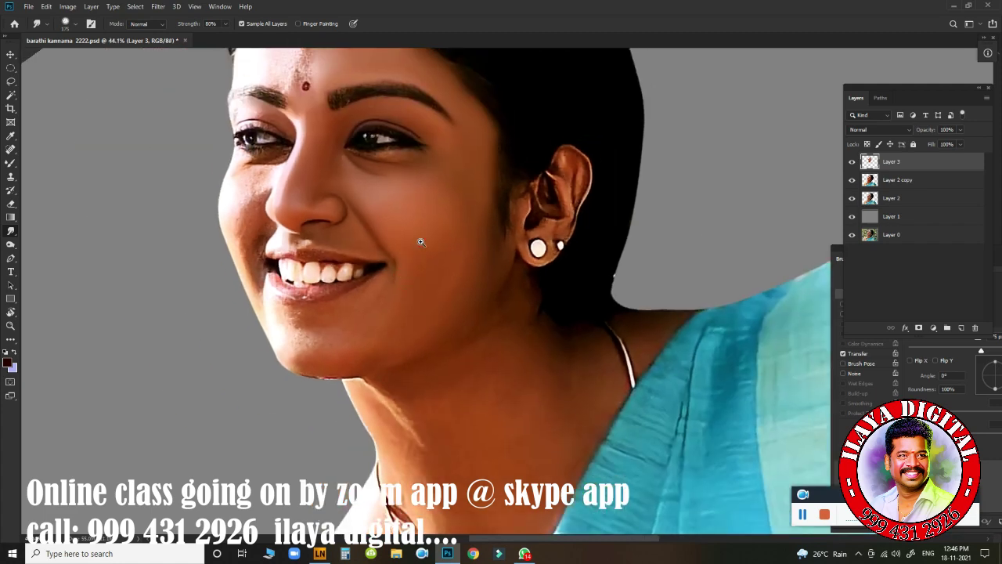
pyautogui.moveTo(425, 238); pyautogui.dragTo(486, 243)
pyautogui.moveTo(426, 186); pyautogui.dragTo(423, 360)
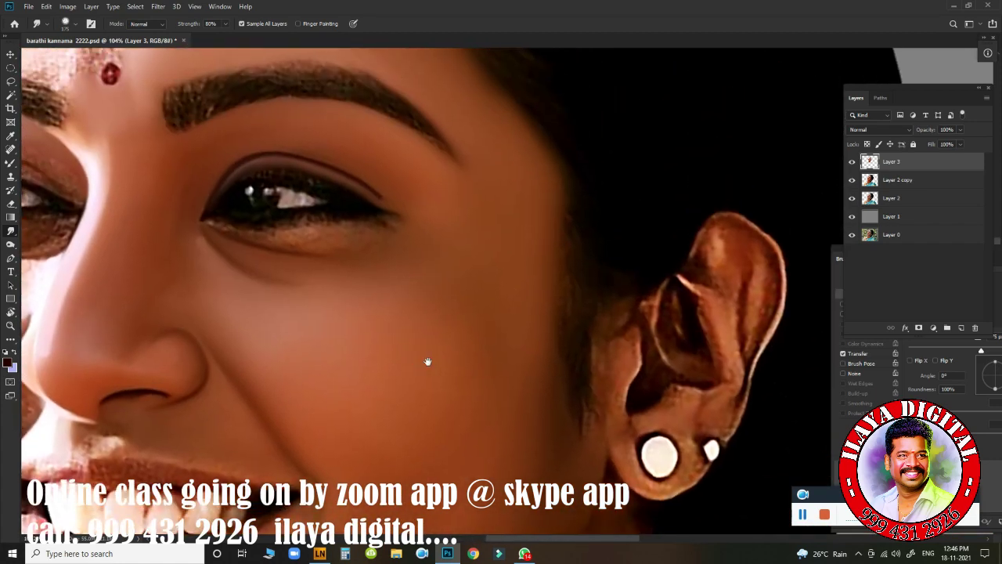
pyautogui.moveTo(389, 300); pyautogui.dragTo(416, 338)
pyautogui.moveTo(408, 281)
pyautogui.mouseDown()
pyautogui.moveTo(493, 319)
pyautogui.moveTo(487, 311)
pyautogui.mouseUp()
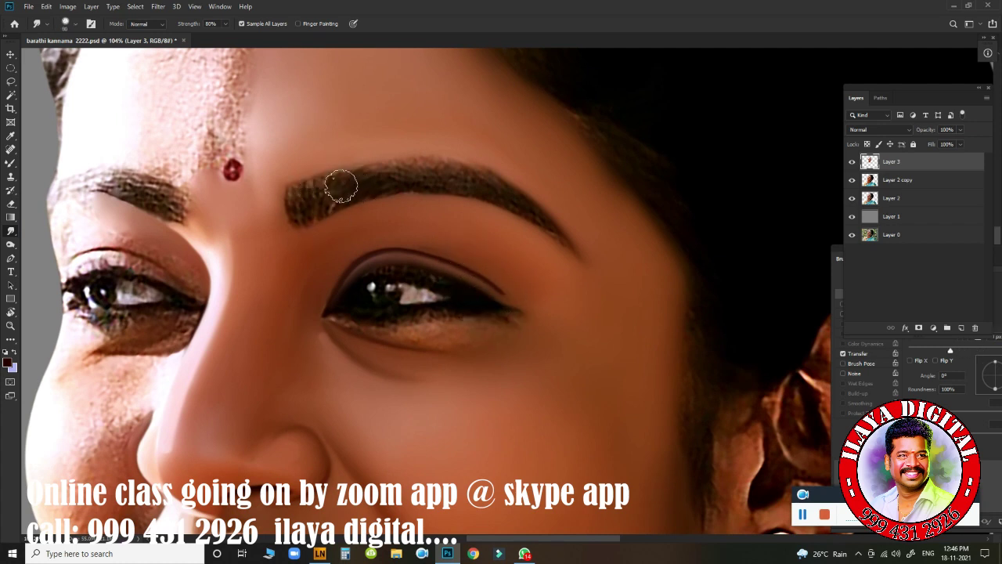
pyautogui.moveTo(297, 201)
pyautogui.mouseDown()
pyautogui.moveTo(325, 172)
pyautogui.moveTo(323, 182)
pyautogui.moveTo(345, 170)
pyautogui.moveTo(346, 182)
pyautogui.moveTo(399, 162)
pyautogui.moveTo(364, 182)
pyautogui.moveTo(410, 163)
pyautogui.moveTo(298, 185)
pyautogui.moveTo(296, 221)
pyautogui.moveTo(307, 192)
pyautogui.moveTo(326, 190)
pyautogui.moveTo(336, 207)
pyautogui.moveTo(399, 181)
pyautogui.moveTo(311, 214)
pyautogui.mouseUp()
pyautogui.moveTo(423, 186)
pyautogui.mouseDown()
pyautogui.moveTo(474, 195)
pyautogui.moveTo(380, 200)
pyautogui.moveTo(457, 176)
pyautogui.moveTo(413, 168)
pyautogui.moveTo(455, 166)
pyautogui.moveTo(480, 174)
pyautogui.moveTo(396, 179)
pyautogui.moveTo(483, 182)
pyautogui.moveTo(474, 182)
pyautogui.moveTo(510, 194)
pyautogui.moveTo(473, 168)
pyautogui.moveTo(573, 258)
pyautogui.mouseUp()
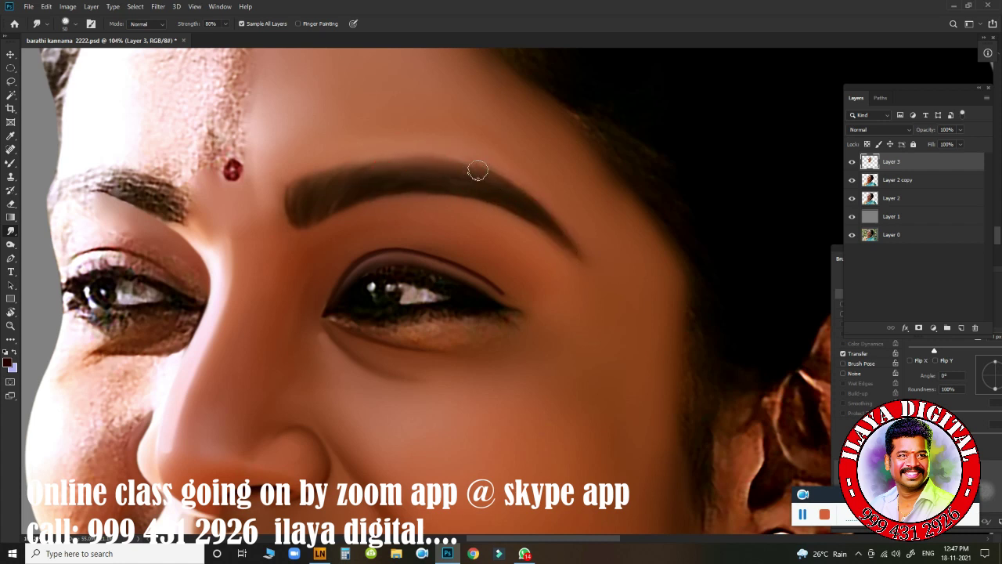
# Step: Refine the near eyebrow's upper and lower edges and its tail with further Smudge strokes along the hair direction
pyautogui.moveTo(477, 168); pyautogui.dragTo(576, 249)
pyautogui.moveTo(486, 198); pyautogui.dragTo(392, 184)
pyautogui.moveTo(503, 195); pyautogui.dragTo(387, 162)
pyautogui.moveTo(287, 204)
pyautogui.mouseDown()
pyautogui.moveTo(339, 167)
pyautogui.moveTo(383, 163)
pyautogui.moveTo(439, 181)
pyautogui.mouseUp()
pyautogui.moveTo(324, 219)
pyautogui.mouseDown()
pyautogui.moveTo(441, 188)
pyautogui.moveTo(495, 214)
pyautogui.mouseUp()
# Step: Trace a Pen path around the near eye's visible eyeball, from the outer corner along the upper lid to the inner side
pyautogui.moveTo(479, 368)
pyautogui.mouseDown()
pyautogui.moveTo(490, 365)
pyautogui.moveTo(454, 347)
pyautogui.moveTo(519, 373)
pyautogui.moveTo(376, 302)
pyautogui.moveTo(412, 329)
pyautogui.moveTo(392, 327)
pyautogui.moveTo(437, 329)
pyautogui.mouseUp()
pyautogui.press('p')
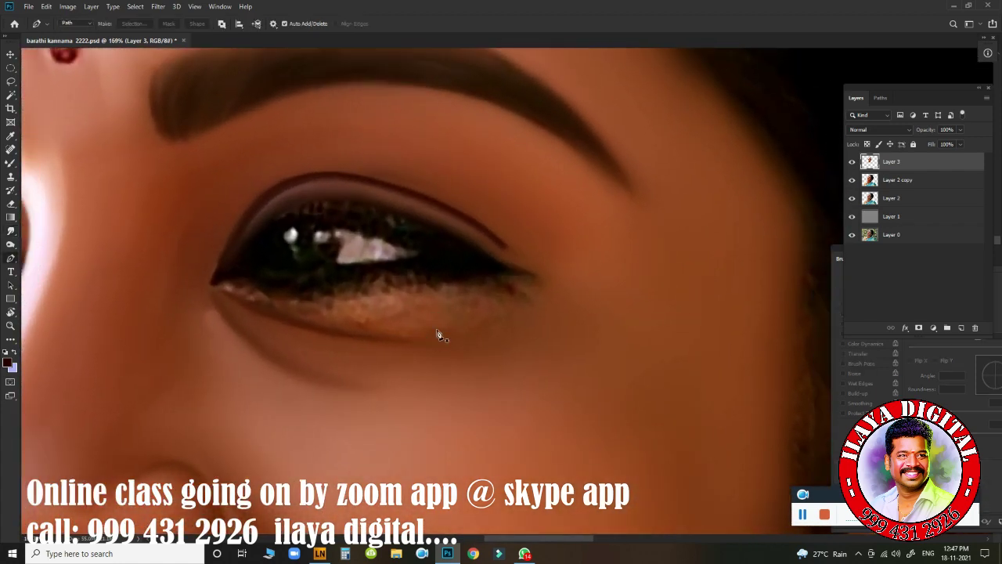
pyautogui.moveTo(374, 303)
pyautogui.mouseDown()
pyautogui.moveTo(347, 286)
pyautogui.moveTo(362, 253)
pyautogui.mouseUp()
pyautogui.moveTo(406, 282); pyautogui.dragTo(461, 260)
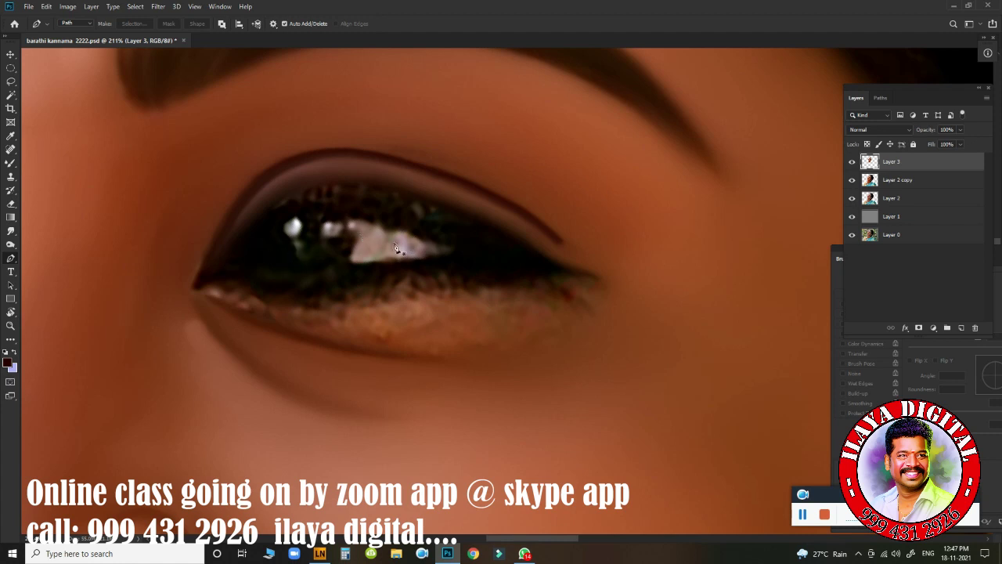
pyautogui.click(453, 248)
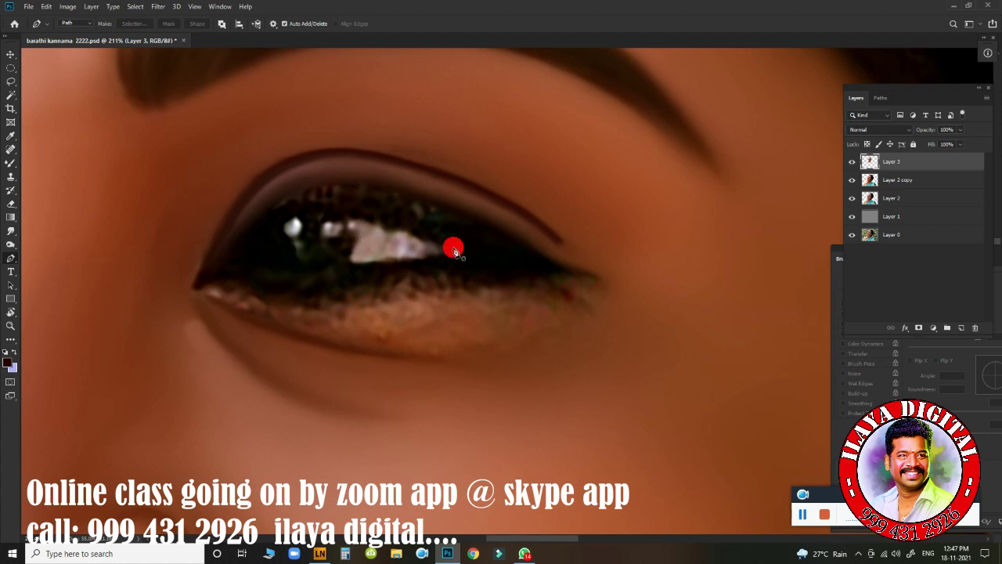
pyautogui.click(341, 218)
pyautogui.moveTo(311, 214); pyautogui.dragTo(227, 249)
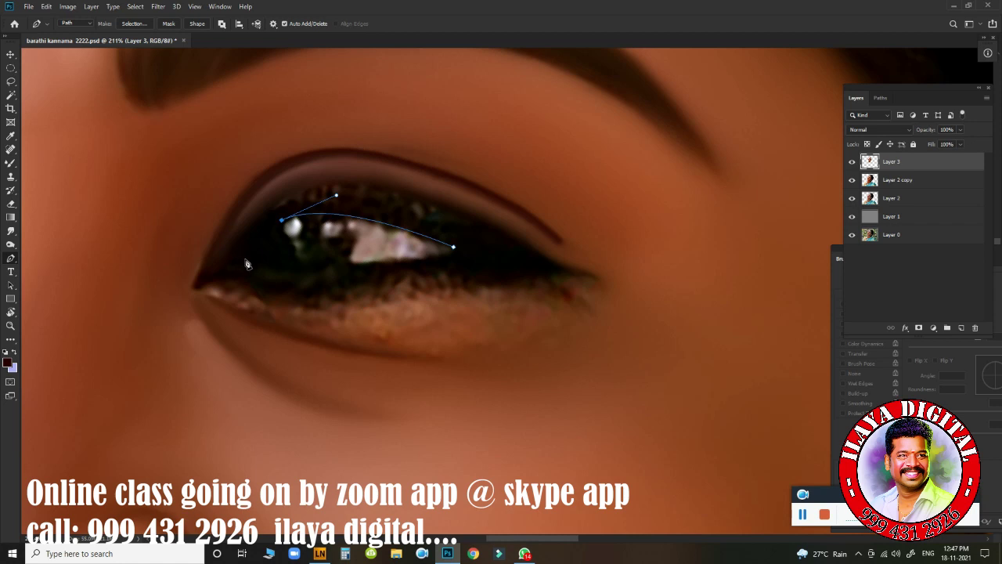
pyautogui.moveTo(245, 259); pyautogui.dragTo(238, 280)
pyautogui.keyDown('alt'); pyautogui.click(245, 261); pyautogui.keyUp('alt')
# Step: Close the eye path along the lower lid and turn it into a feathered selection
pyautogui.moveTo(453, 249); pyautogui.dragTo(541, 234)
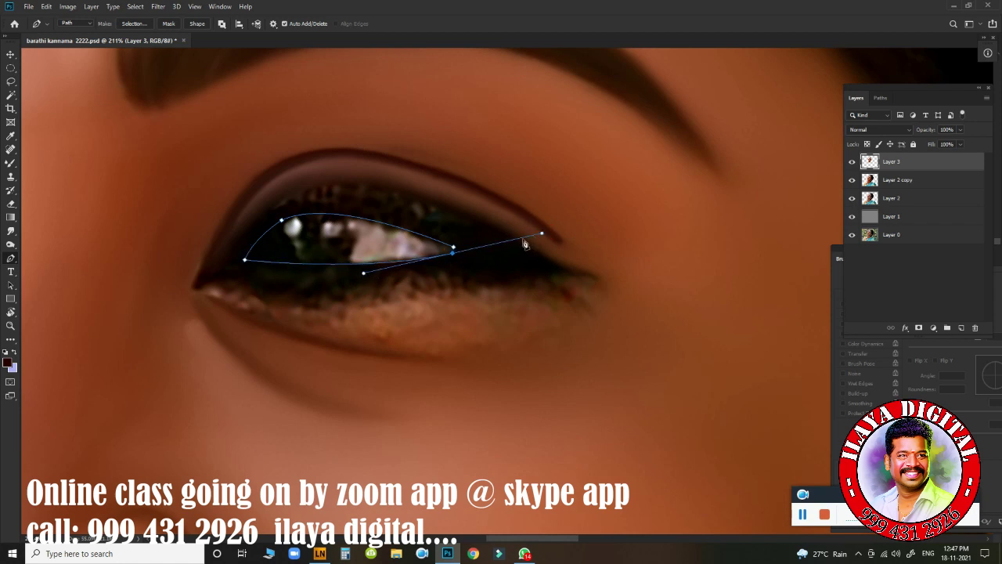
pyautogui.hotkey('ctrl', 'z')
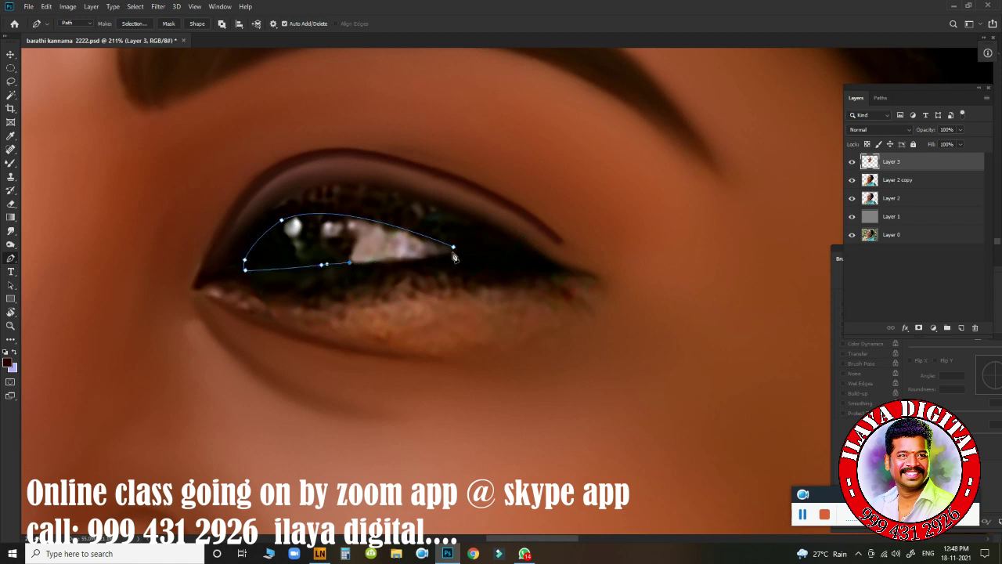
pyautogui.moveTo(452, 251); pyautogui.dragTo(471, 245)
pyautogui.hotkey('ctrl', 'Return')
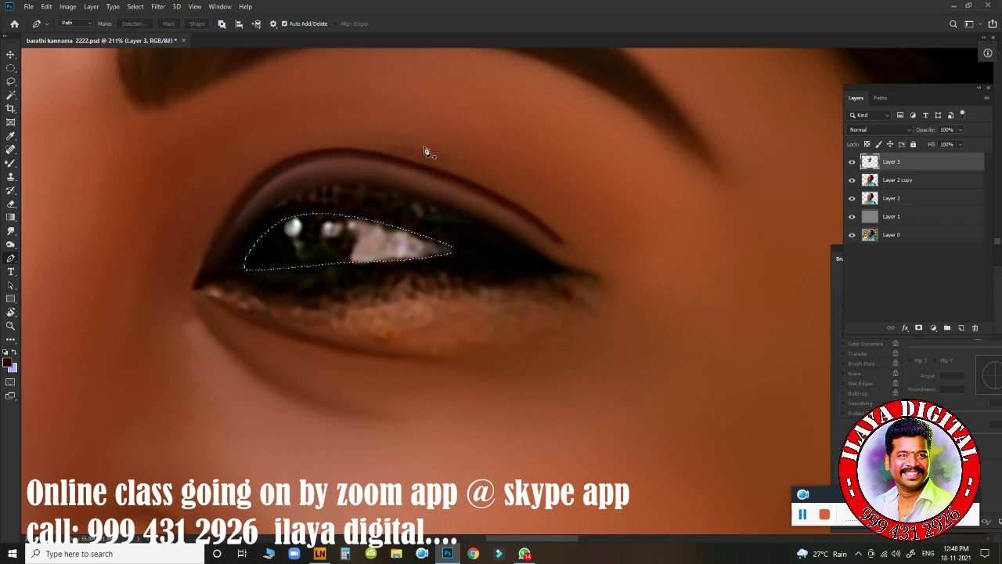
pyautogui.hotkey('shift', 'F6')
pyautogui.press('Return')
# Step: Paint the white of the near eye light lavender inside the selection with the Mixer Brush, using sizes from 50 to 25 px
pyautogui.moveTo(349, 307); pyautogui.dragTo(386, 224)
pyautogui.moveTo(397, 259); pyautogui.dragTo(358, 255)
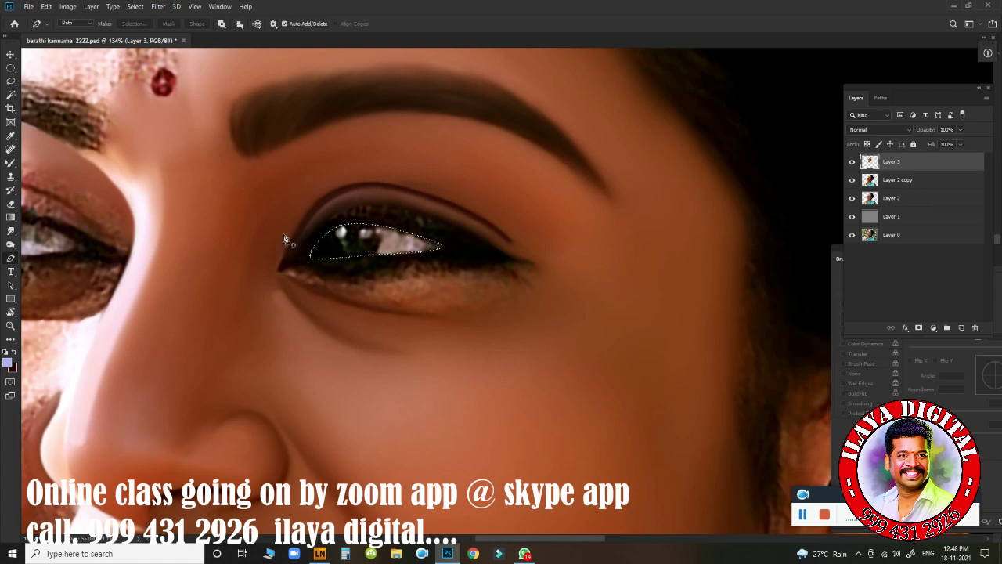
pyautogui.click(10, 164)
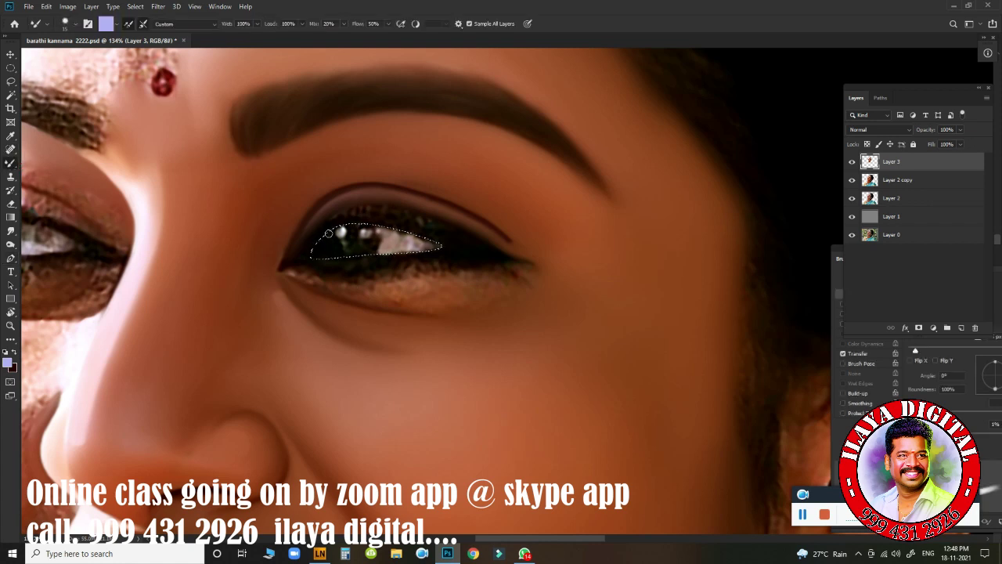
pyautogui.scroll(3, 411, 284)
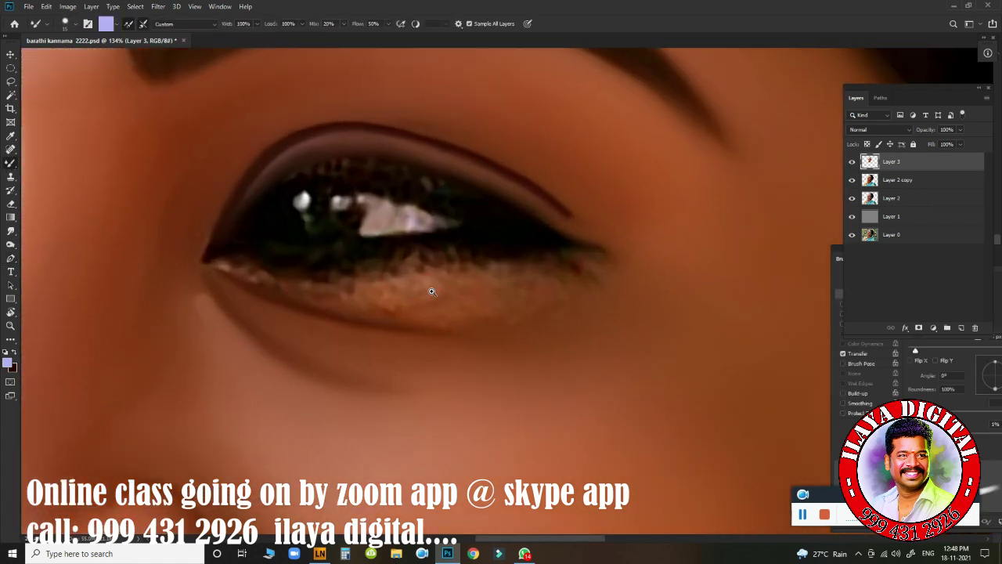
pyautogui.press(']')
pyautogui.press(']')
pyautogui.press(']')
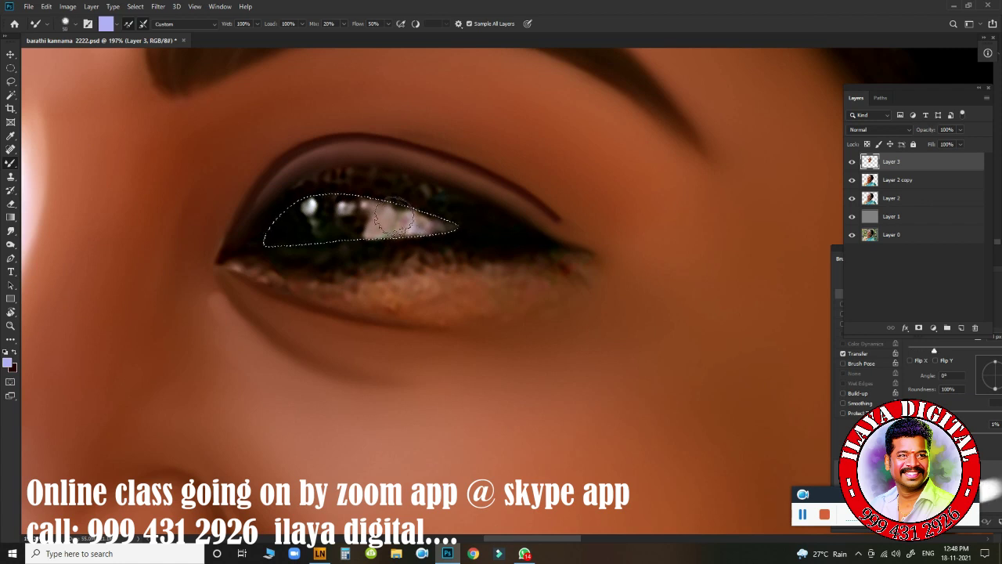
pyautogui.moveTo(384, 224); pyautogui.dragTo(385, 227)
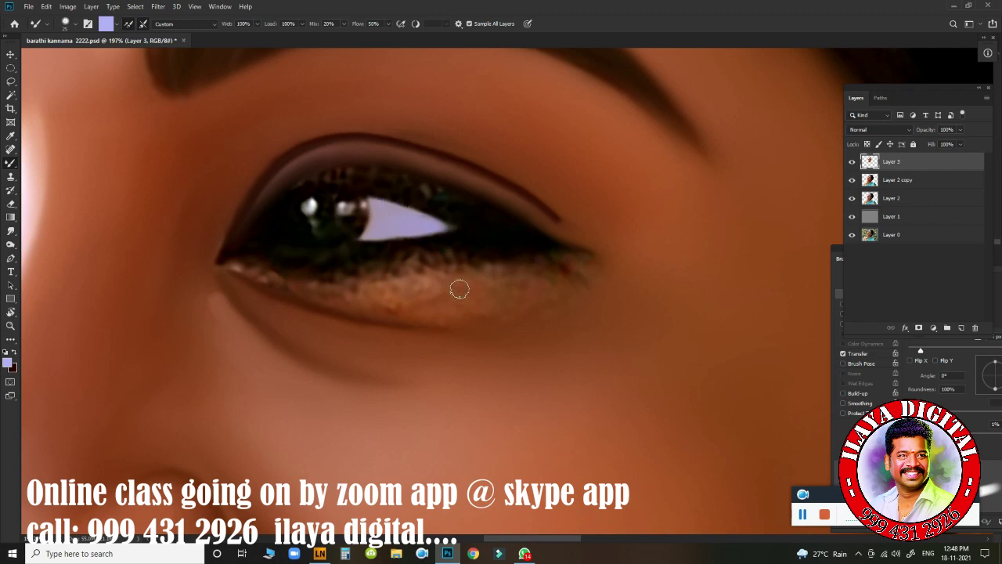
# Step: Smudge the dark upper lid and lash area around the near eye's selection with a 20 to 25 px brush
pyautogui.moveTo(454, 317)
pyautogui.mouseDown()
pyautogui.moveTo(371, 309)
pyautogui.moveTo(443, 342)
pyautogui.moveTo(459, 340)
pyautogui.moveTo(451, 310)
pyautogui.mouseUp()
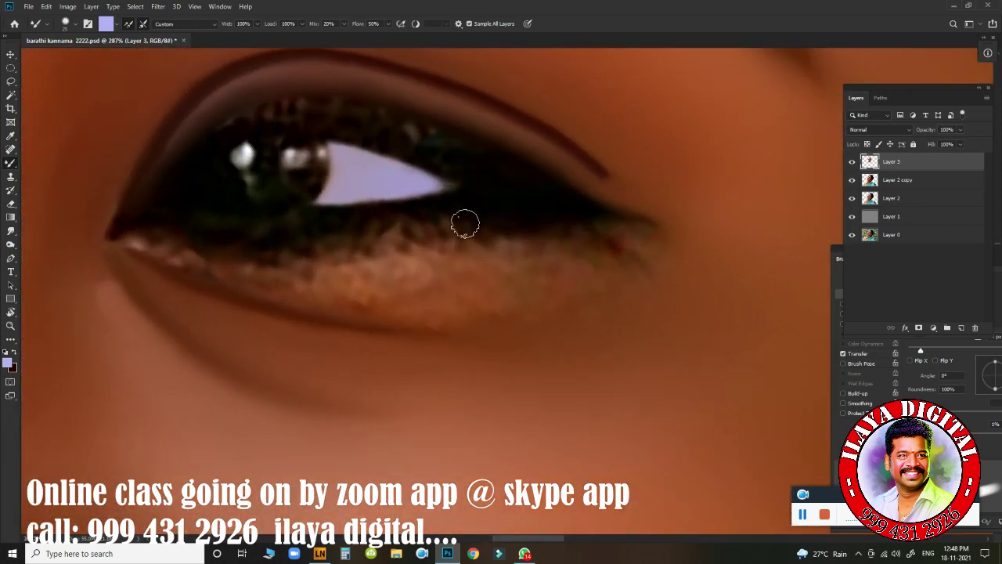
pyautogui.moveTo(366, 281); pyautogui.dragTo(297, 278)
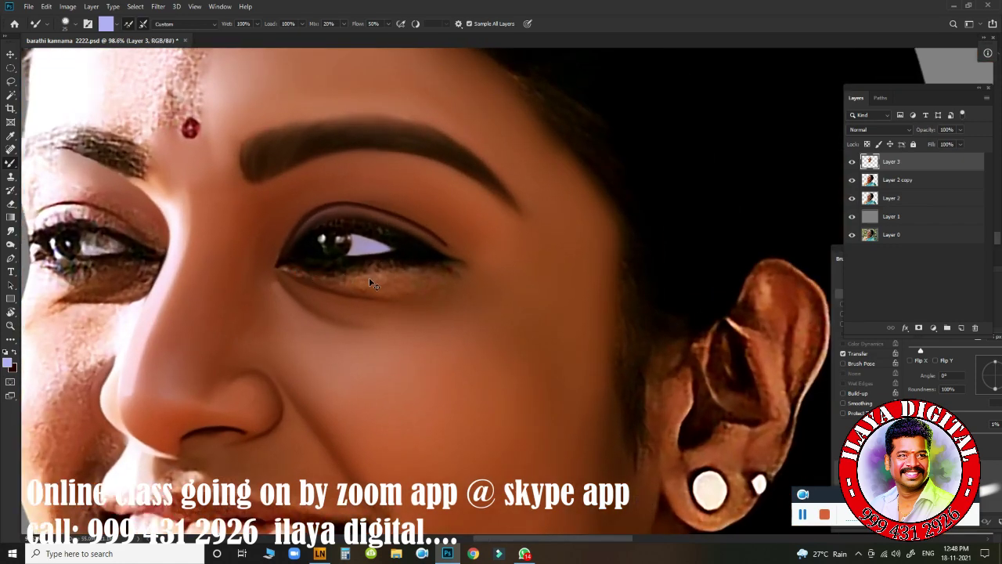
pyautogui.moveTo(376, 300)
pyautogui.mouseDown()
pyautogui.moveTo(387, 318)
pyautogui.moveTo(391, 307)
pyautogui.mouseUp()
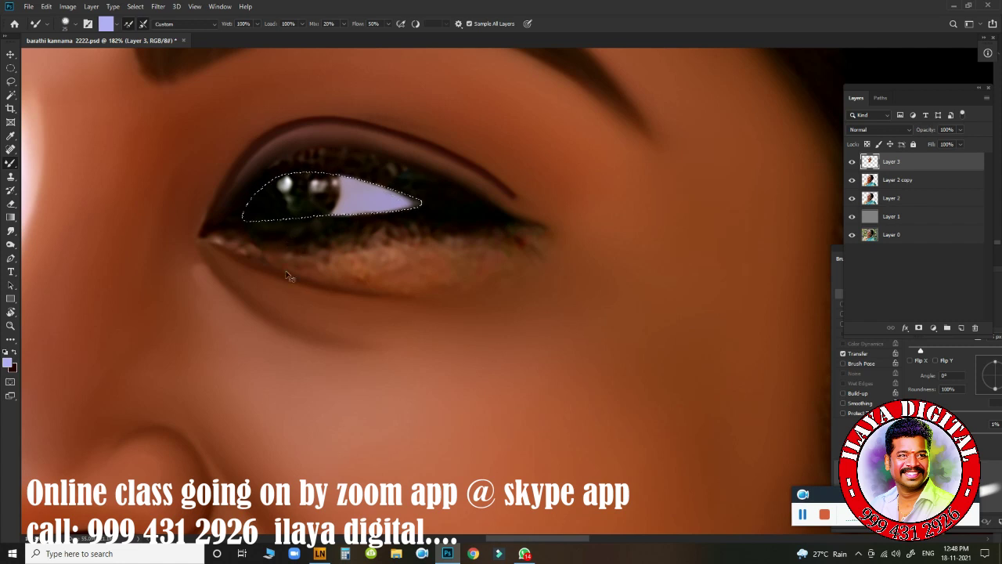
pyautogui.moveTo(298, 281)
pyautogui.mouseDown()
pyautogui.moveTo(311, 309)
pyautogui.moveTo(328, 293)
pyautogui.mouseUp()
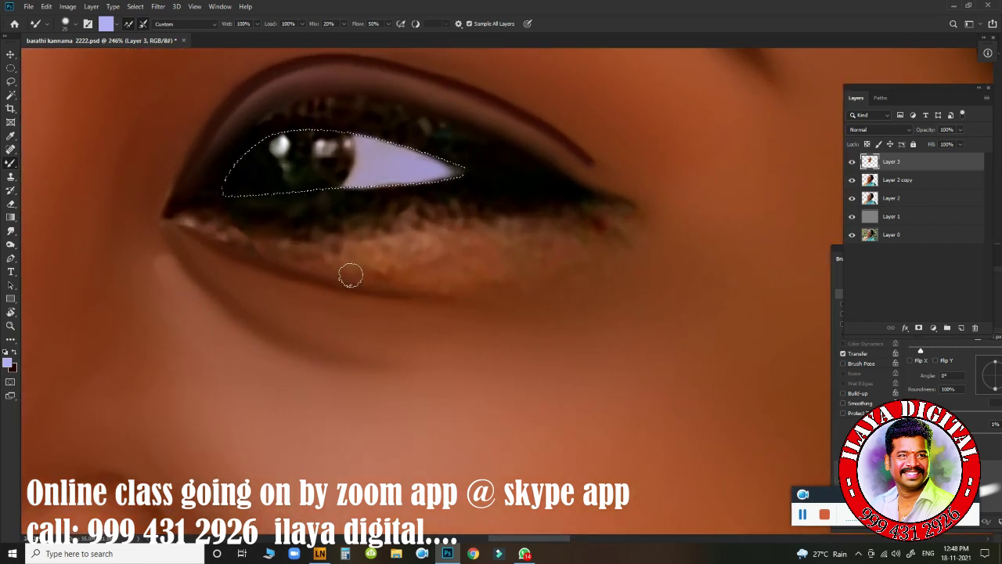
pyautogui.press('r')
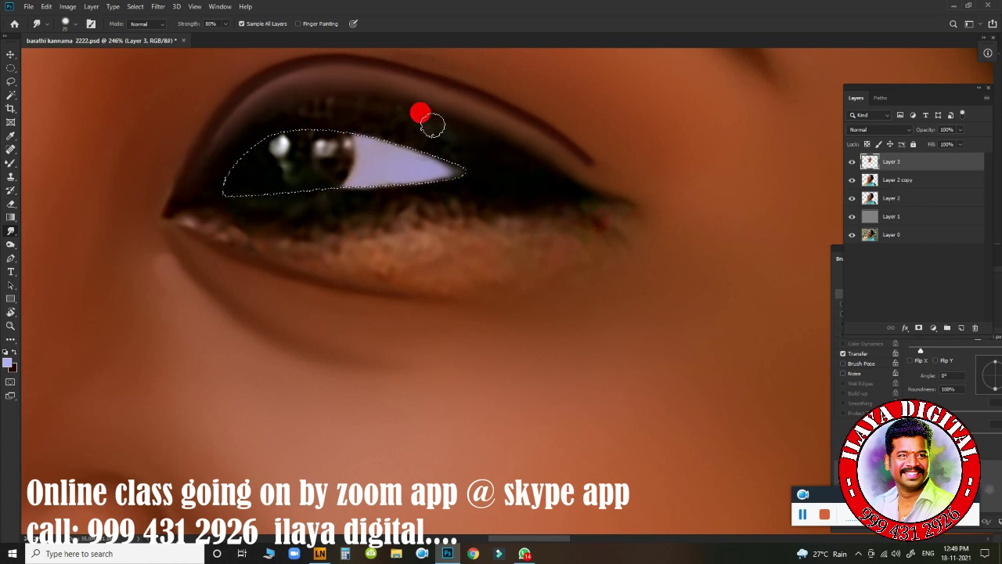
pyautogui.moveTo(460, 136)
pyautogui.mouseDown()
pyautogui.moveTo(615, 203)
pyautogui.moveTo(552, 187)
pyautogui.moveTo(507, 161)
pyautogui.moveTo(595, 197)
pyautogui.moveTo(512, 153)
pyautogui.moveTo(622, 203)
pyautogui.moveTo(462, 137)
pyautogui.mouseUp()
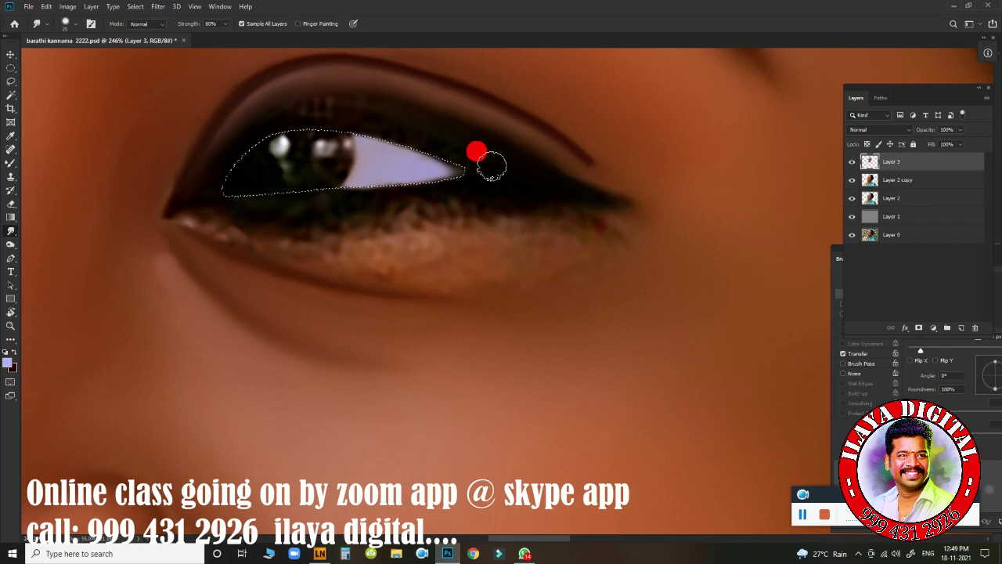
pyautogui.moveTo(275, 109)
pyautogui.mouseDown()
pyautogui.moveTo(426, 133)
pyautogui.moveTo(259, 122)
pyautogui.moveTo(423, 124)
pyautogui.moveTo(314, 113)
pyautogui.moveTo(419, 149)
pyautogui.mouseUp()
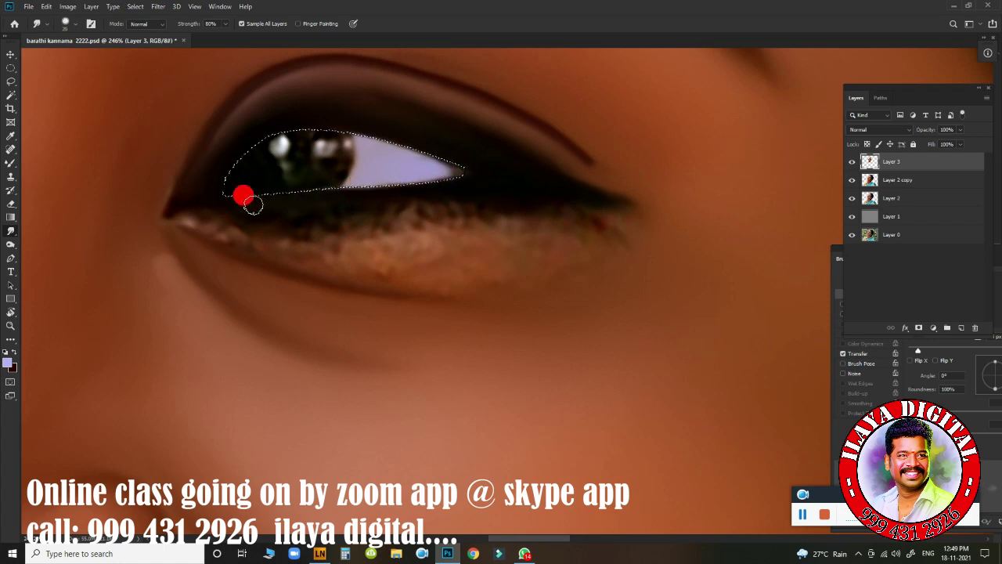
# Step: Smudge the near eye's lower lash line and the skin beneath it, enlarging the brush from 20 to 30 px
pyautogui.moveTo(465, 170); pyautogui.dragTo(477, 184)
pyautogui.moveTo(327, 205); pyautogui.dragTo(452, 199)
pyautogui.press(']')
pyautogui.press(']')
pyautogui.press(']')
pyautogui.moveTo(337, 255)
pyautogui.mouseDown()
pyautogui.moveTo(425, 275)
pyautogui.moveTo(506, 269)
pyautogui.moveTo(488, 251)
pyautogui.moveTo(430, 240)
pyautogui.moveTo(398, 250)
pyautogui.mouseUp()
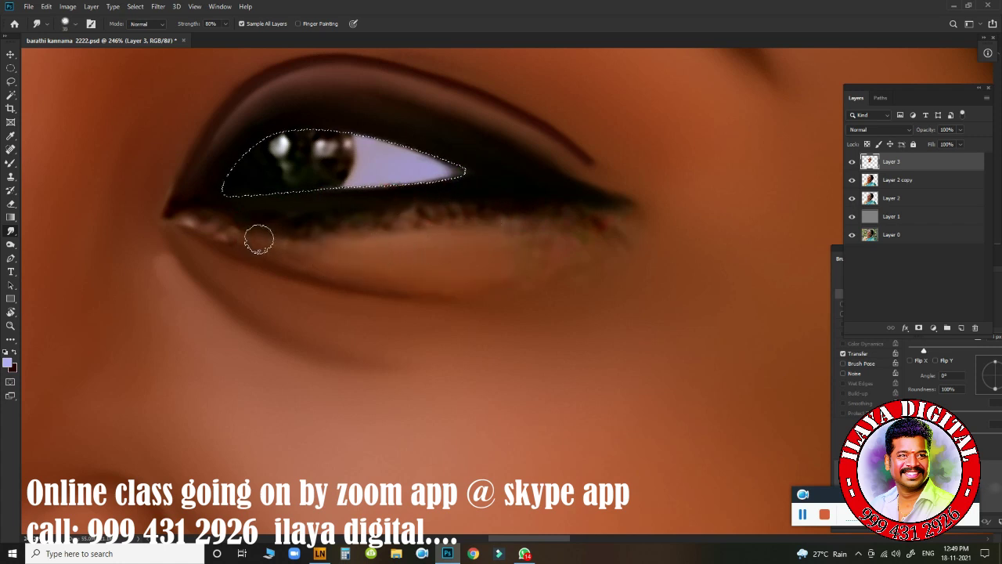
# Step: Smudge the skin below the eye's inner corner and along the lower eyelid crease at 80% strength until smooth
pyautogui.moveTo(319, 250)
pyautogui.mouseDown()
pyautogui.moveTo(188, 220)
pyautogui.moveTo(211, 234)
pyautogui.mouseUp()
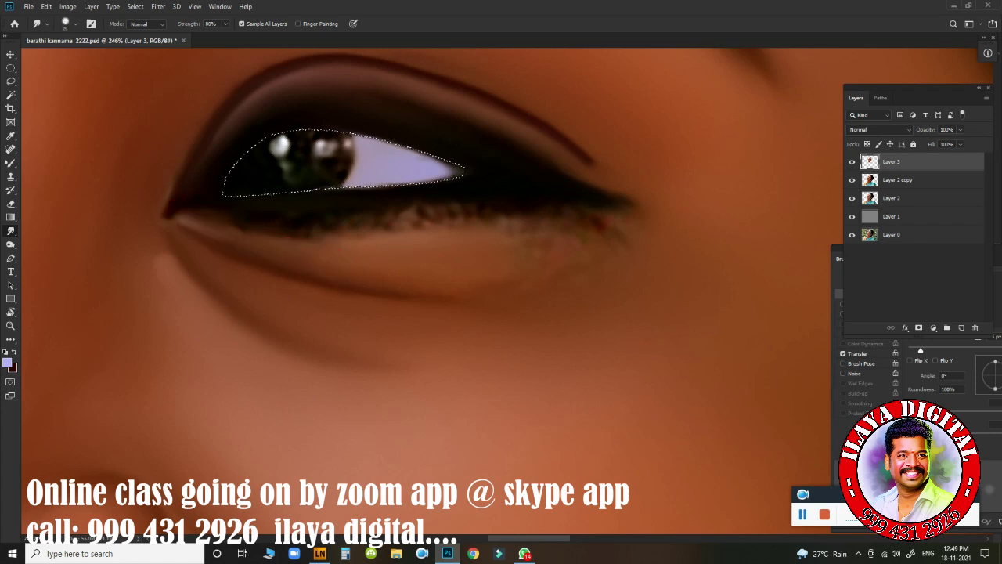
pyautogui.moveTo(269, 254); pyautogui.dragTo(434, 289)
pyautogui.moveTo(321, 271); pyautogui.dragTo(462, 287)
pyautogui.moveTo(296, 261)
pyautogui.mouseDown()
pyautogui.moveTo(342, 268)
pyautogui.moveTo(216, 229)
pyautogui.mouseUp()
# Step: Enlarge the Smudge brush and blend away the rough, speckled skin below the eye's outer corner
pyautogui.press(']')
pyautogui.press(']')
pyautogui.press(']')
pyautogui.press(']')
pyautogui.press(']')
pyautogui.press(']')
pyautogui.press(']')
pyautogui.moveTo(583, 210)
pyautogui.mouseDown()
pyautogui.moveTo(606, 232)
pyautogui.moveTo(611, 259)
pyautogui.moveTo(584, 231)
pyautogui.moveTo(615, 235)
pyautogui.mouseUp()
pyautogui.moveTo(521, 247); pyautogui.dragTo(577, 239)
# Step: Smudge the dark eyeliner near the outer corner and soften the skin just beneath it
pyautogui.press('[')
pyautogui.press('[')
pyautogui.press('[')
pyautogui.press('[')
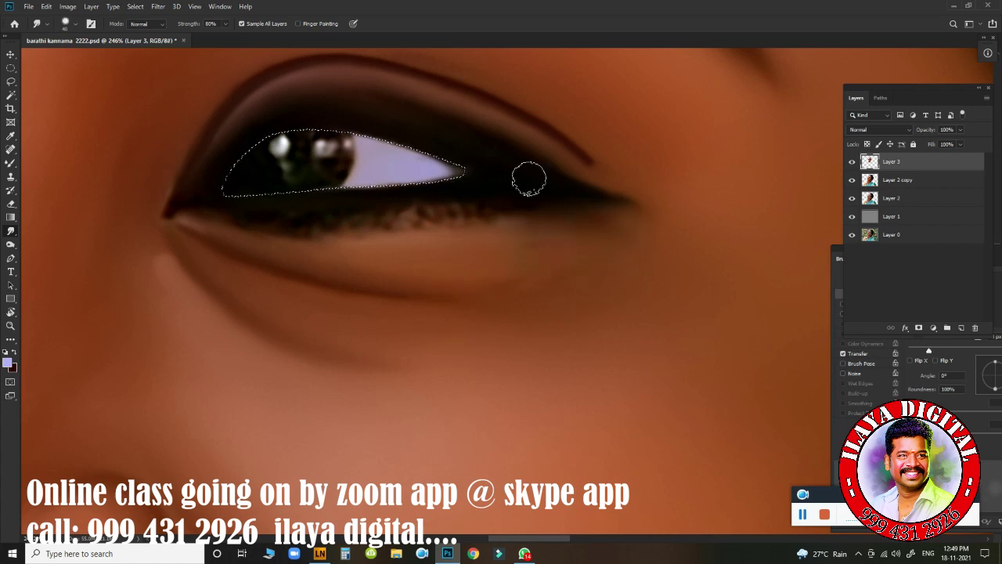
pyautogui.moveTo(530, 179); pyautogui.dragTo(552, 180)
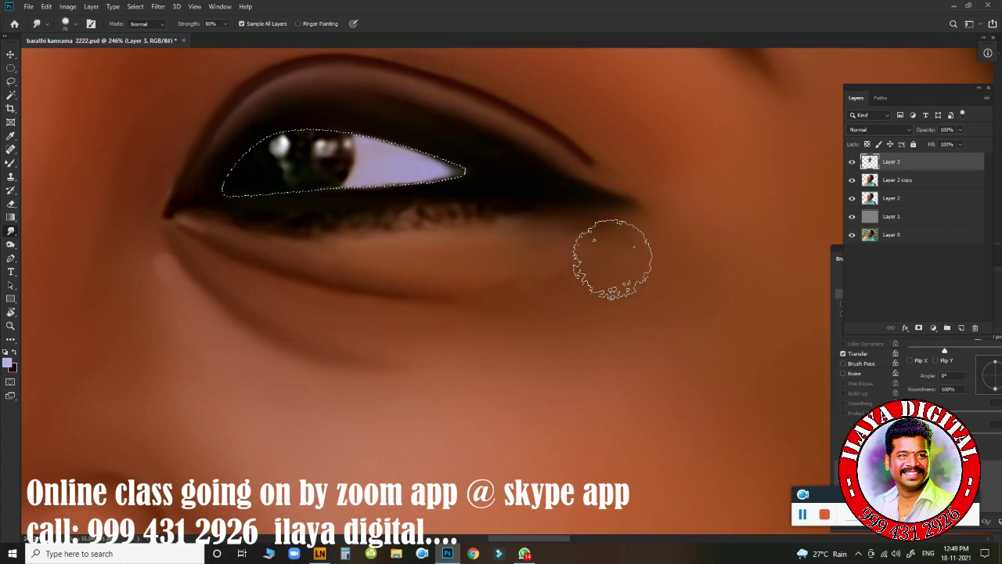
pyautogui.moveTo(604, 260)
pyautogui.mouseDown()
pyautogui.moveTo(509, 264)
pyautogui.moveTo(572, 246)
pyautogui.moveTo(619, 248)
pyautogui.moveTo(543, 243)
pyautogui.mouseUp()
# Step: Use a smaller Smudge brush to pull the eyeliner outward into a tapered tip at the outer corner
pyautogui.press('[')
pyautogui.press('[')
pyautogui.press('[')
pyautogui.press('[')
pyautogui.press('[')
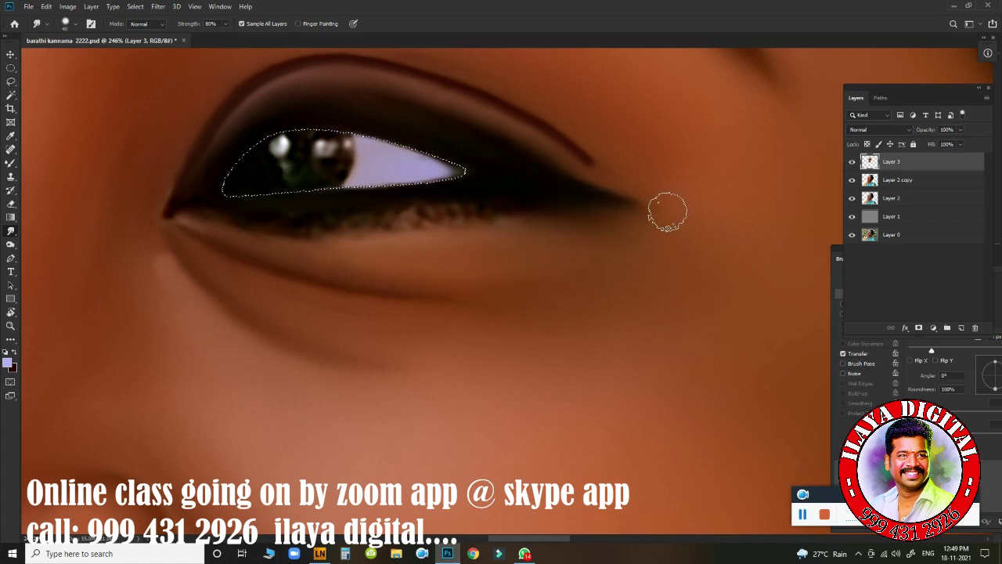
pyautogui.moveTo(539, 171)
pyautogui.mouseDown()
pyautogui.moveTo(527, 169)
pyautogui.moveTo(649, 201)
pyautogui.mouseUp()
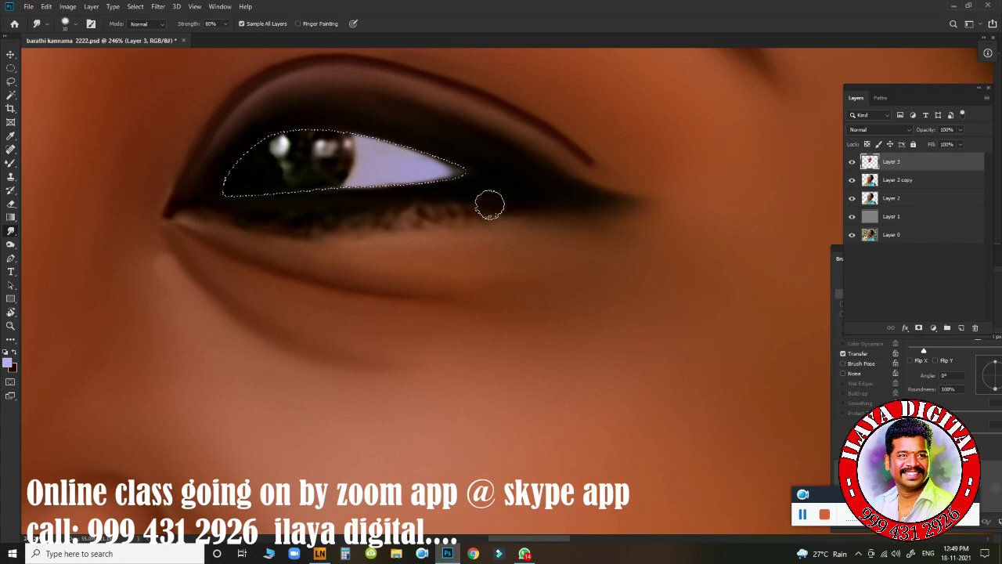
# Step: Smudge the jagged lower lash line from the outer to the inner corner into a soft dark edge
pyautogui.moveTo(500, 207)
pyautogui.mouseDown()
pyautogui.moveTo(545, 200)
pyautogui.moveTo(557, 210)
pyautogui.moveTo(470, 203)
pyautogui.moveTo(488, 217)
pyautogui.moveTo(505, 183)
pyautogui.moveTo(552, 197)
pyautogui.mouseUp()
pyautogui.press(']')
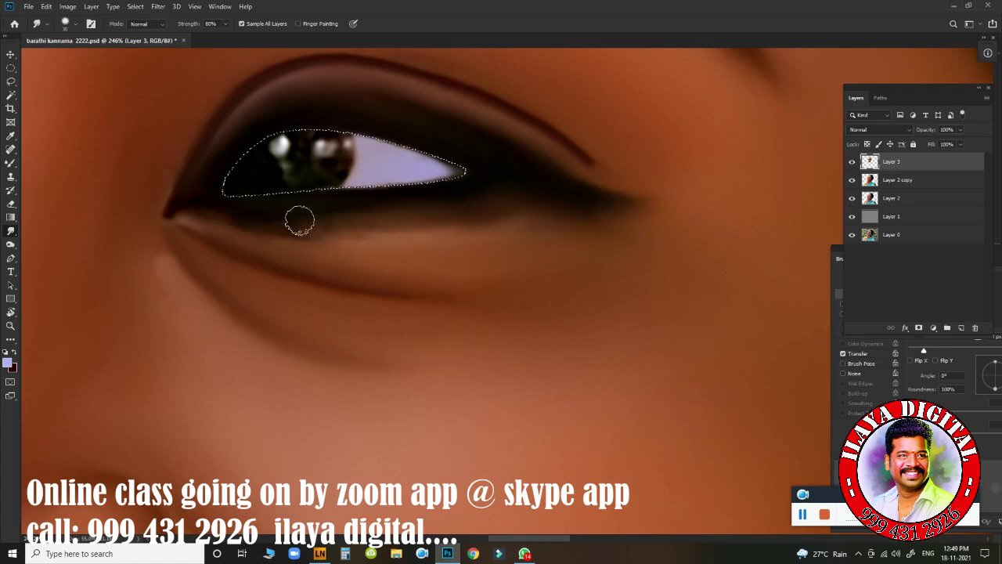
pyautogui.moveTo(271, 224)
pyautogui.mouseDown()
pyautogui.moveTo(308, 225)
pyautogui.moveTo(261, 227)
pyautogui.moveTo(258, 217)
pyautogui.moveTo(297, 217)
pyautogui.mouseUp()
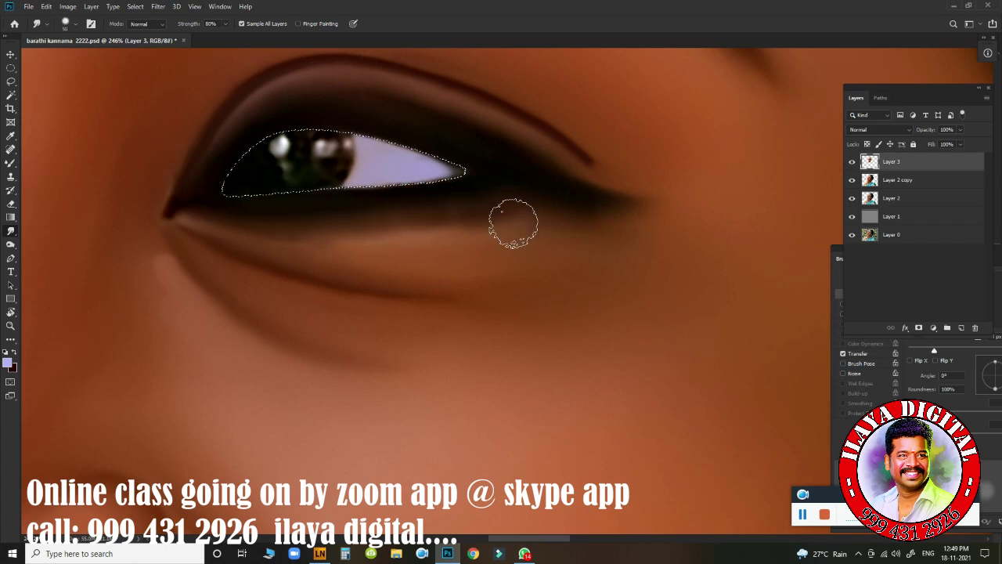
pyautogui.moveTo(513, 220)
pyautogui.mouseDown()
pyautogui.moveTo(517, 208)
pyautogui.moveTo(461, 225)
pyautogui.moveTo(506, 211)
pyautogui.moveTo(506, 223)
pyautogui.mouseUp()
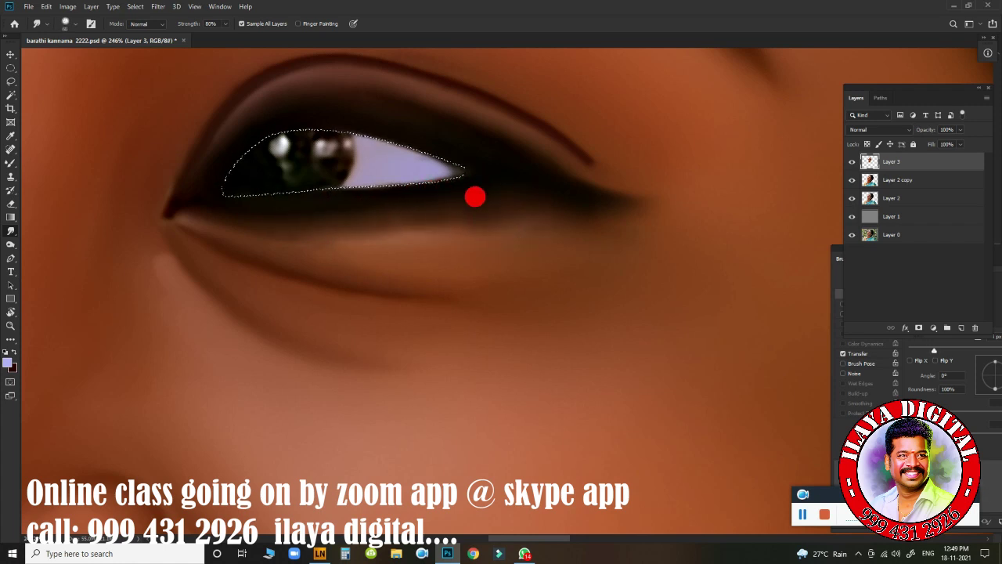
pyautogui.moveTo(422, 222)
pyautogui.mouseDown()
pyautogui.moveTo(451, 221)
pyautogui.moveTo(335, 227)
pyautogui.moveTo(493, 209)
pyautogui.moveTo(483, 214)
pyautogui.moveTo(493, 226)
pyautogui.moveTo(529, 237)
pyautogui.mouseUp()
# Step: Reduce the Smudge brush to 15 and smooth the liner at the eye's inner corner and along its lower edge
pyautogui.press('[')
pyautogui.press('[')
pyautogui.press('[')
pyautogui.press('[')
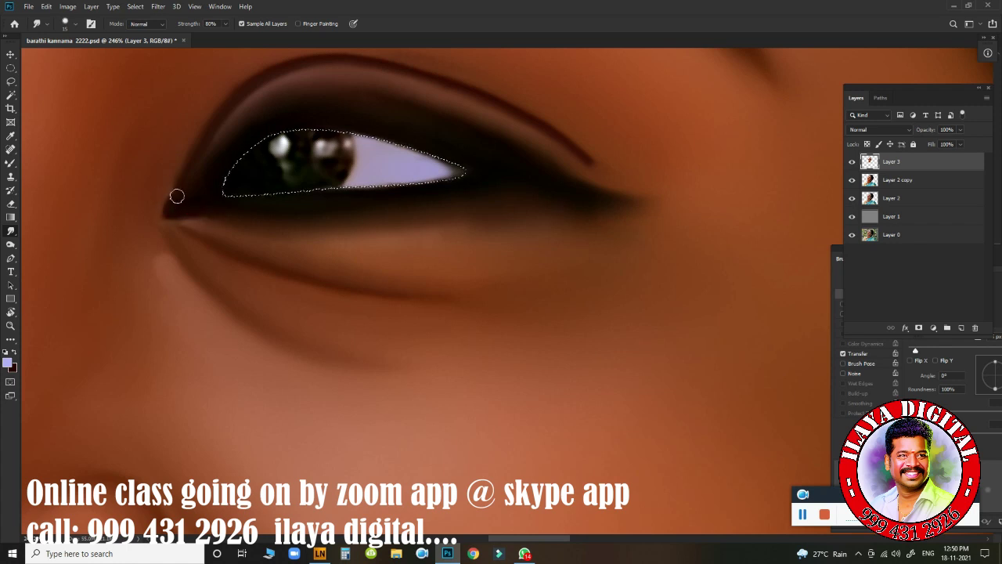
pyautogui.moveTo(174, 195)
pyautogui.mouseDown()
pyautogui.moveTo(161, 199)
pyautogui.moveTo(177, 172)
pyautogui.moveTo(160, 199)
pyautogui.moveTo(172, 212)
pyautogui.moveTo(198, 200)
pyautogui.mouseUp()
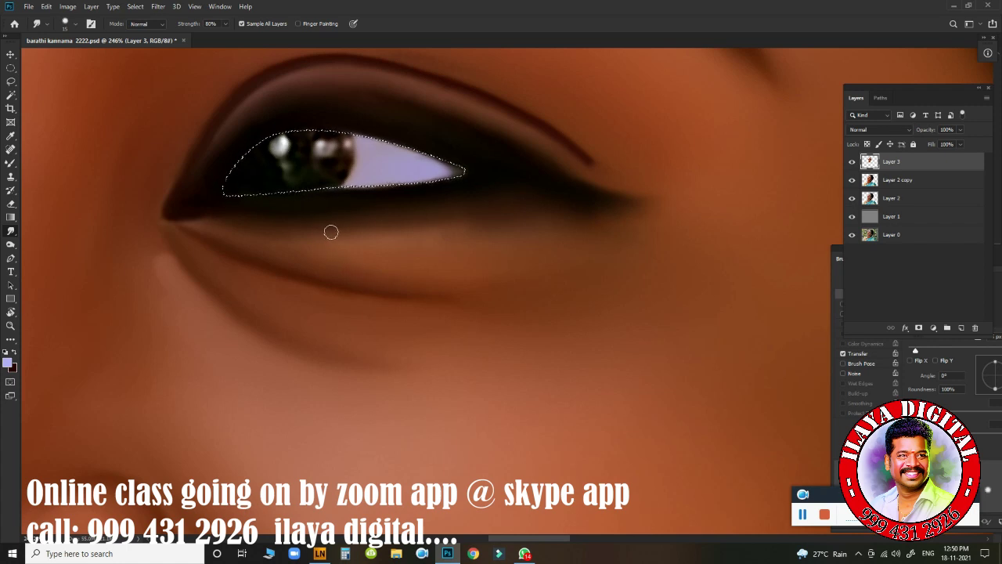
# Step: Replace the eye selection with a circular selection fitted around the iris and feather it by 2 pixels
pyautogui.hotkey('ctrl', 'd')
pyautogui.click(11, 68)
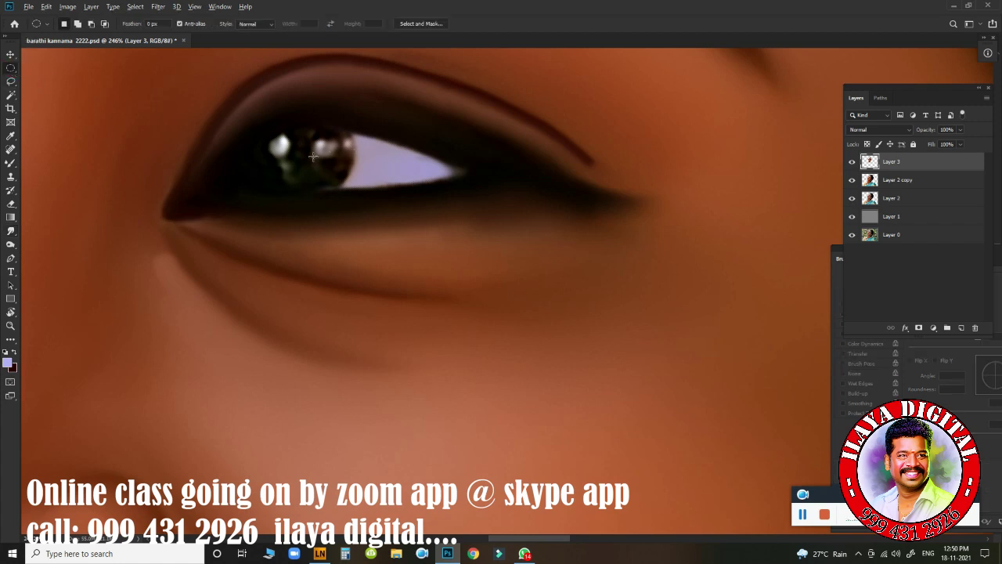
pyautogui.moveTo(312, 156); pyautogui.dragTo(444, 257)
pyautogui.press('Up')
pyautogui.press('Right')
pyautogui.press('Right')
pyautogui.press('Down')
pyautogui.press('Down')
pyautogui.press('Down')
pyautogui.hotkey('shift', 'F6')
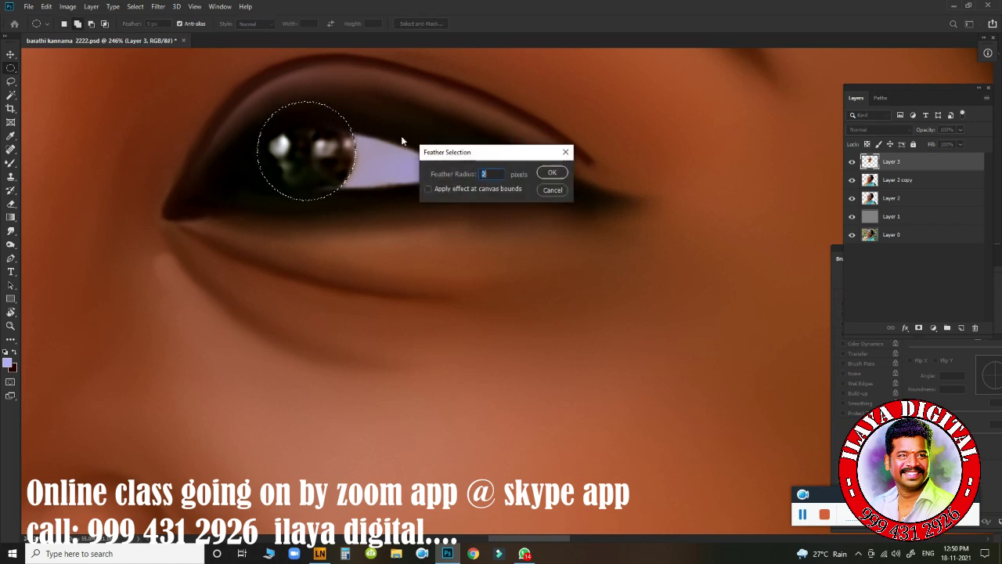
pyautogui.press('Return')
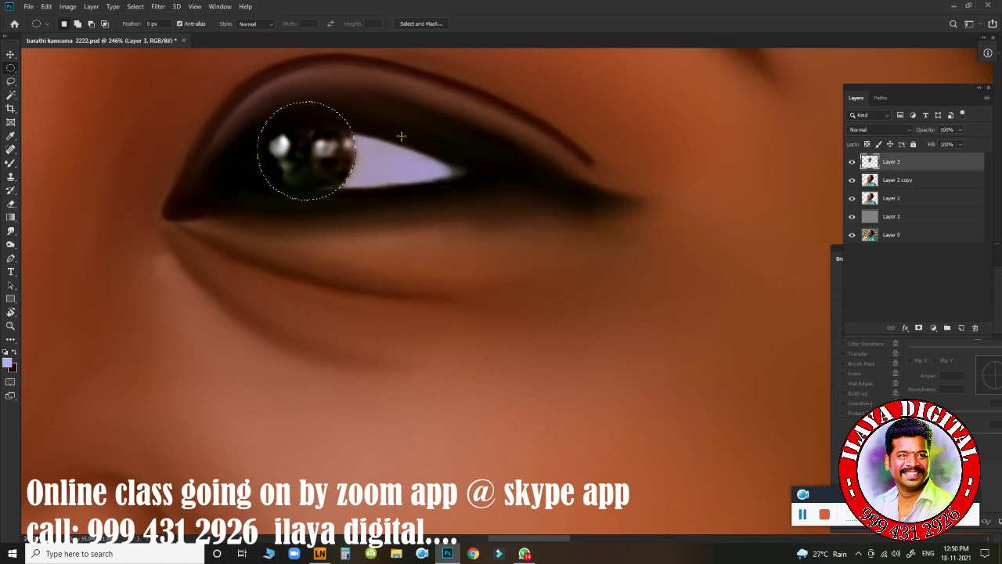
# Step: Smudge the iris into an even dark tone with two clean round highlights, smooth the eye white, and clear the selection
pyautogui.press('r')
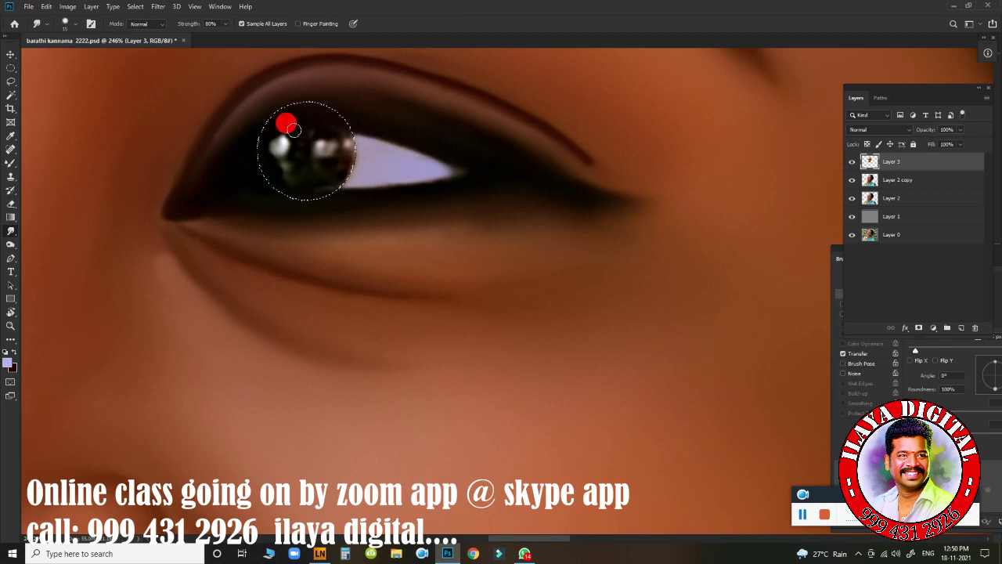
pyautogui.moveTo(300, 142); pyautogui.dragTo(302, 148)
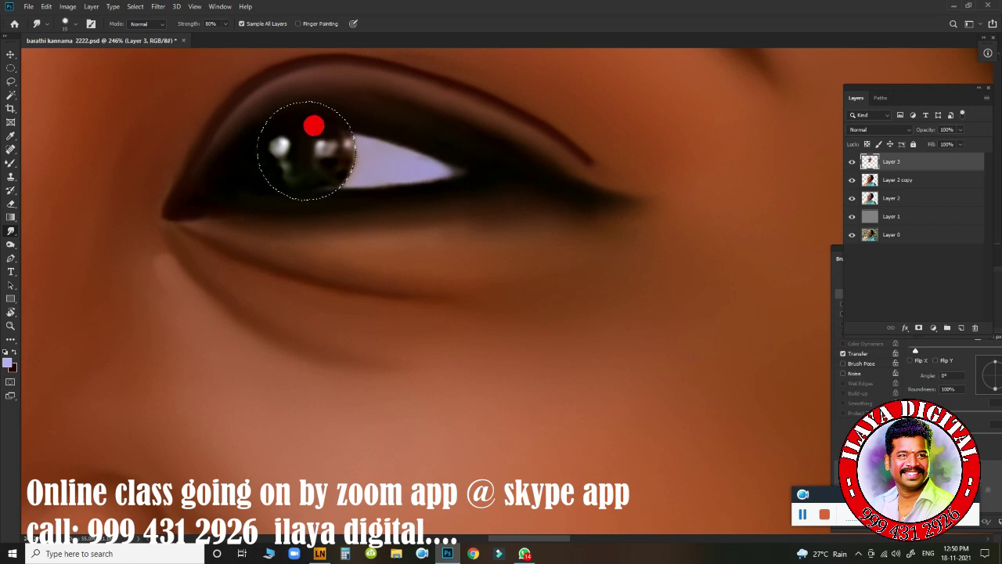
pyautogui.moveTo(314, 125)
pyautogui.mouseDown()
pyautogui.moveTo(355, 150)
pyautogui.moveTo(341, 160)
pyautogui.moveTo(336, 137)
pyautogui.moveTo(344, 164)
pyautogui.moveTo(332, 182)
pyautogui.moveTo(340, 162)
pyautogui.moveTo(329, 162)
pyautogui.moveTo(347, 148)
pyautogui.moveTo(340, 171)
pyautogui.moveTo(292, 171)
pyautogui.mouseUp()
pyautogui.press('[')
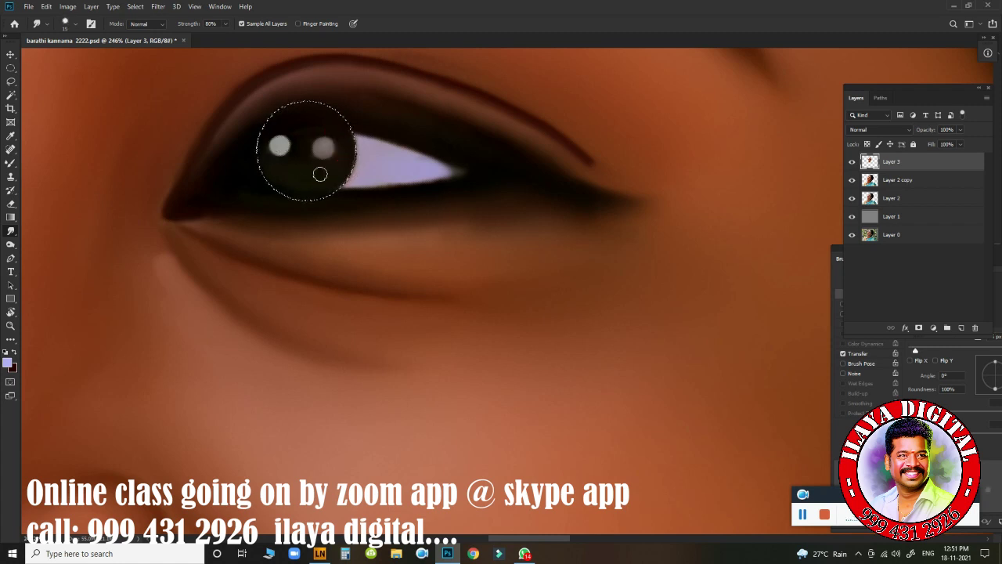
pyautogui.moveTo(372, 155)
pyautogui.mouseDown()
pyautogui.moveTo(352, 138)
pyautogui.moveTo(358, 150)
pyautogui.moveTo(338, 167)
pyautogui.moveTo(341, 179)
pyautogui.mouseUp()
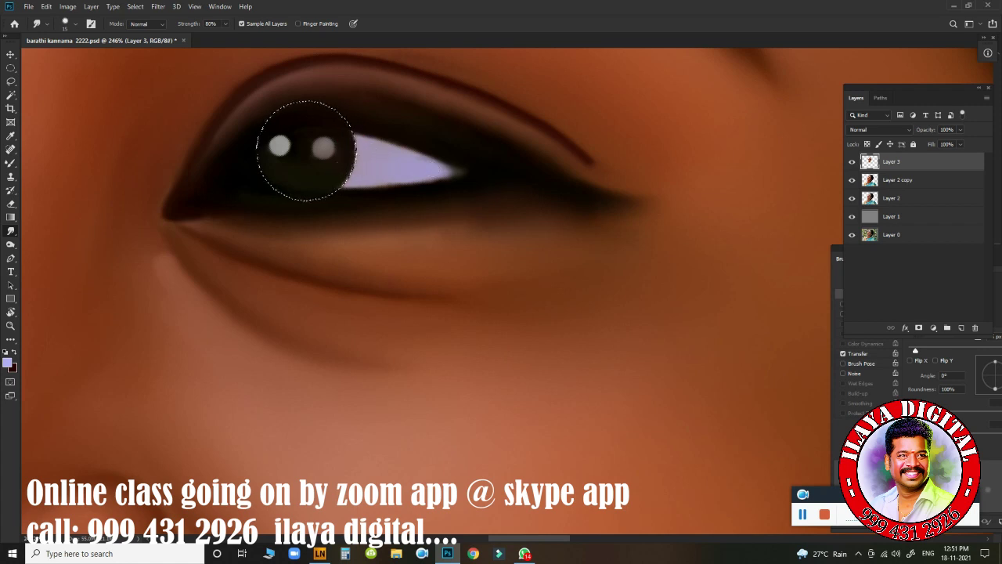
pyautogui.moveTo(424, 170); pyautogui.dragTo(432, 159)
pyautogui.hotkey('ctrl', 'd')
# Step: Start a Pen tool path at the dark corner of the mouth on the near cheek side
pyautogui.moveTo(459, 257); pyautogui.dragTo(381, 271)
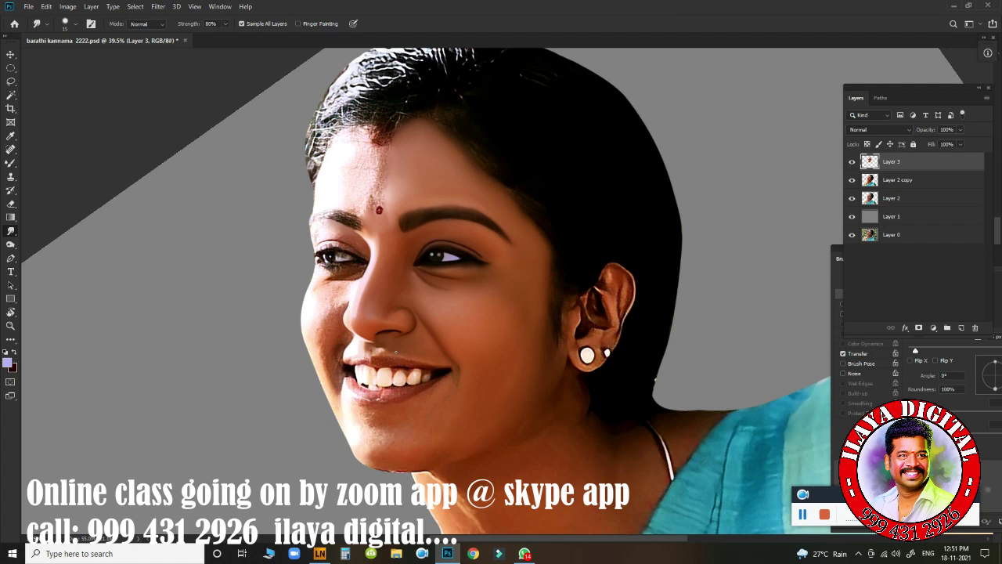
pyautogui.moveTo(425, 259); pyautogui.dragTo(496, 303)
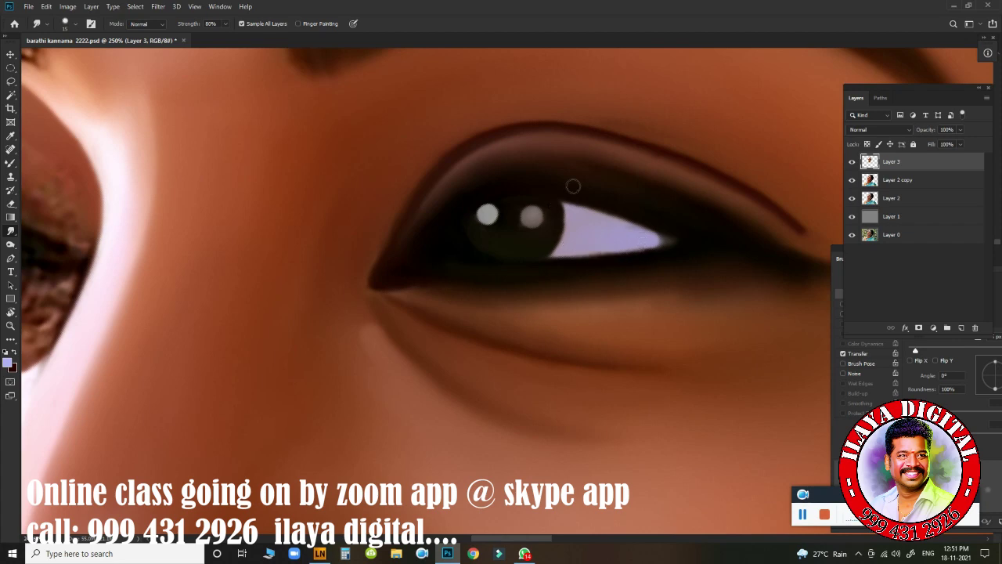
pyautogui.click(489, 291)
pyautogui.hotkey('ctrl', '0')
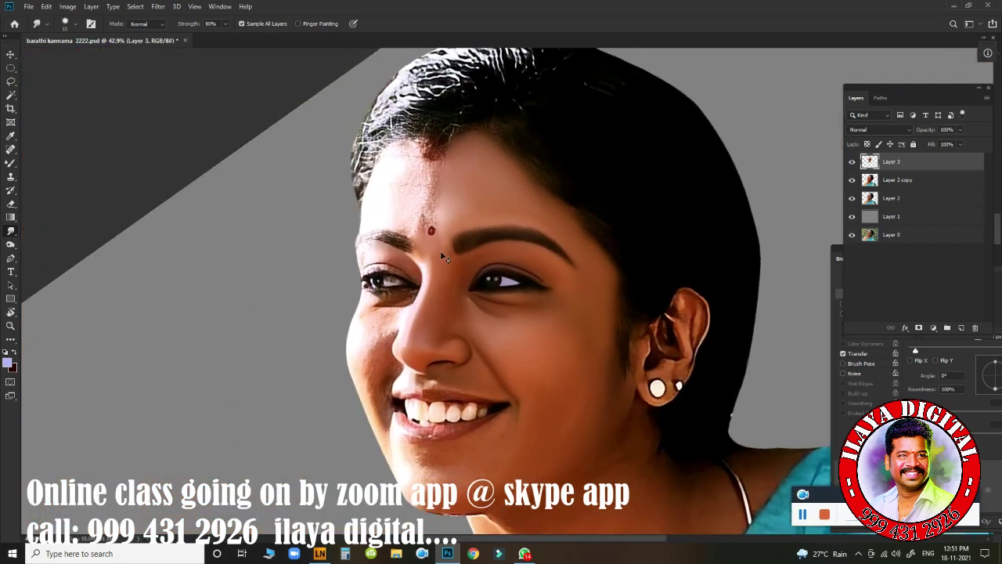
pyautogui.moveTo(487, 400); pyautogui.dragTo(546, 412)
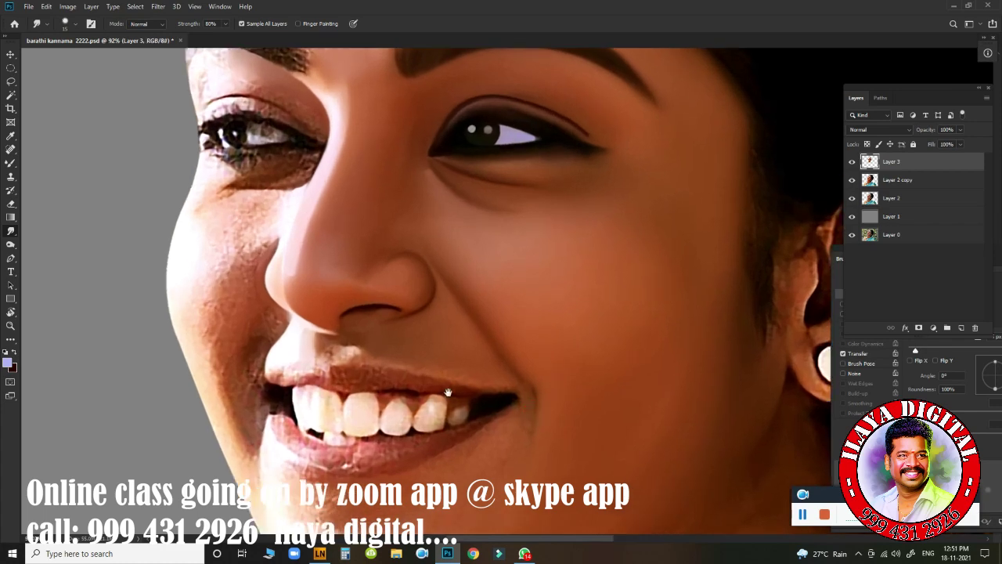
pyautogui.moveTo(447, 344)
pyautogui.mouseDown()
pyautogui.moveTo(526, 182)
pyautogui.moveTo(497, 213)
pyautogui.moveTo(454, 398)
pyautogui.moveTo(472, 291)
pyautogui.moveTo(490, 277)
pyautogui.moveTo(513, 291)
pyautogui.moveTo(470, 241)
pyautogui.moveTo(369, 223)
pyautogui.moveTo(414, 247)
pyautogui.moveTo(404, 246)
pyautogui.mouseUp()
pyautogui.press('e')
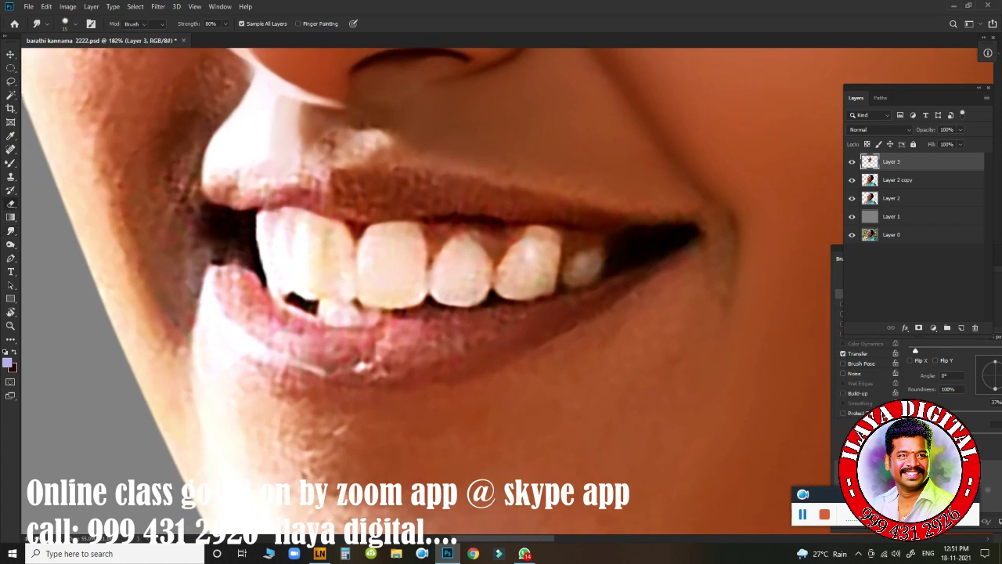
pyautogui.moveTo(305, 196)
pyautogui.mouseDown()
pyautogui.moveTo(250, 173)
pyautogui.moveTo(282, 165)
pyautogui.moveTo(253, 181)
pyautogui.moveTo(216, 177)
pyautogui.moveTo(276, 159)
pyautogui.moveTo(317, 181)
pyautogui.moveTo(291, 184)
pyautogui.mouseUp()
pyautogui.hotkey('ctrl', '-')
pyautogui.moveTo(472, 273)
pyautogui.mouseDown()
pyautogui.moveTo(431, 280)
pyautogui.moveTo(485, 301)
pyautogui.mouseUp()
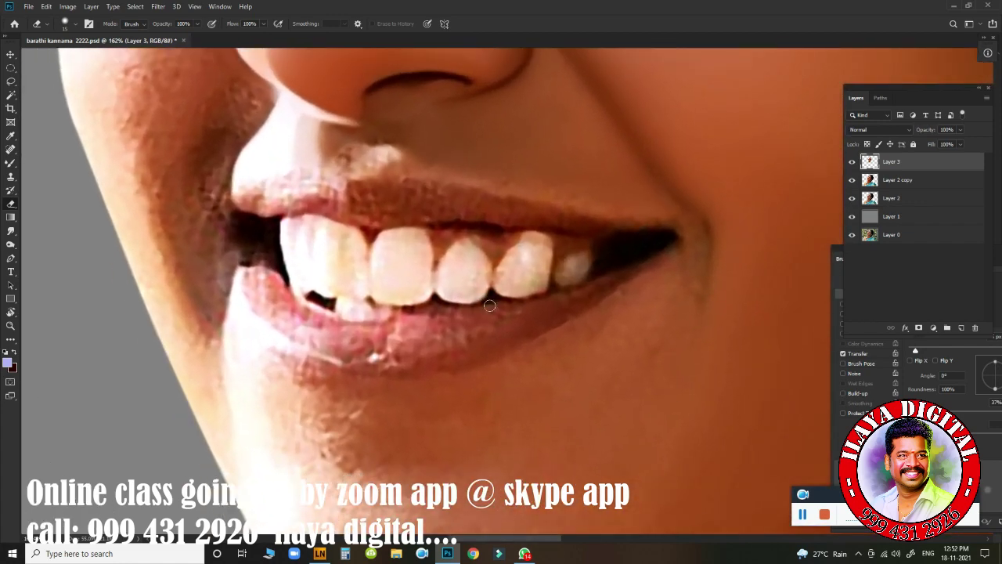
pyautogui.press('p')
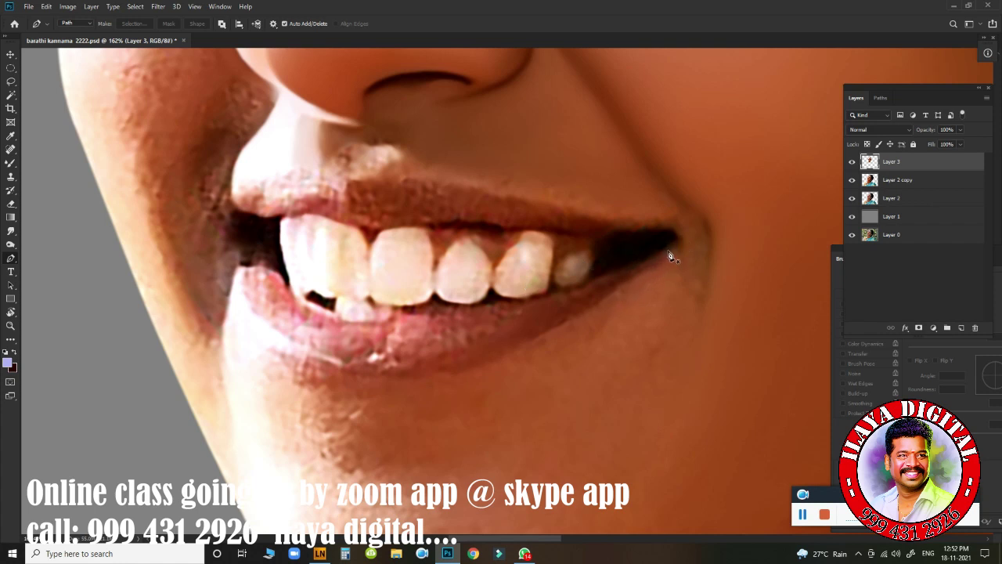
pyautogui.click(677, 239)
# Step: Try to trace the lower lip with two curved path segments from the mouth corner to the opposite corner
pyautogui.moveTo(422, 388); pyautogui.dragTo(398, 398)
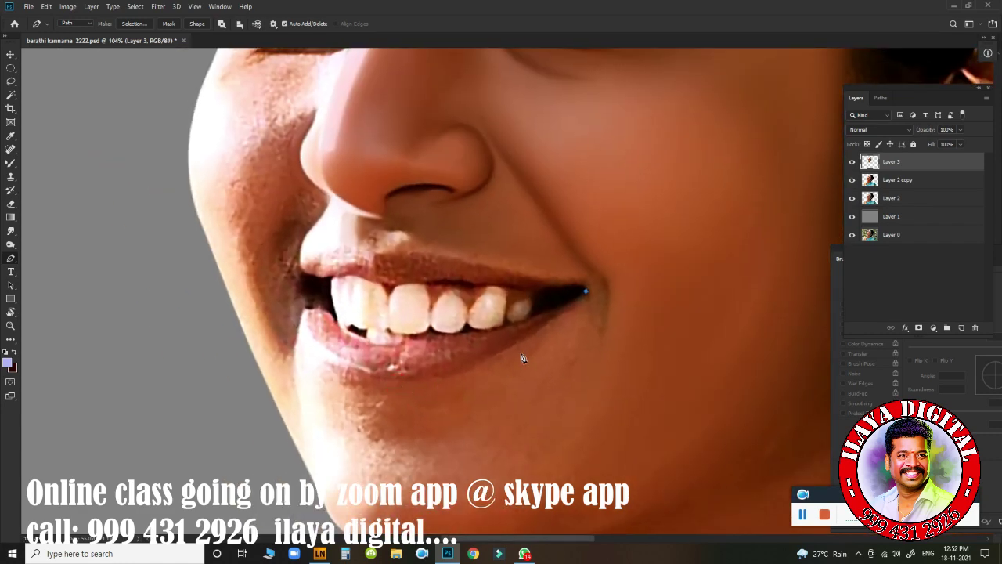
pyautogui.scroll(-4, 314, 385)
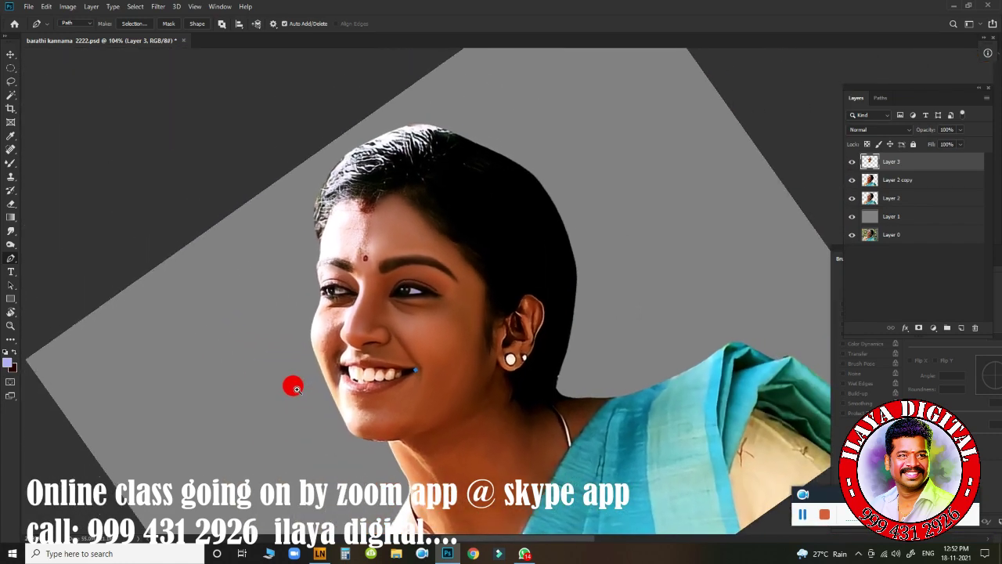
pyautogui.scroll(3, 290, 384)
pyautogui.scroll(2, 322, 398)
pyautogui.scroll(-2, 336, 402)
pyautogui.scroll(4, 311, 399)
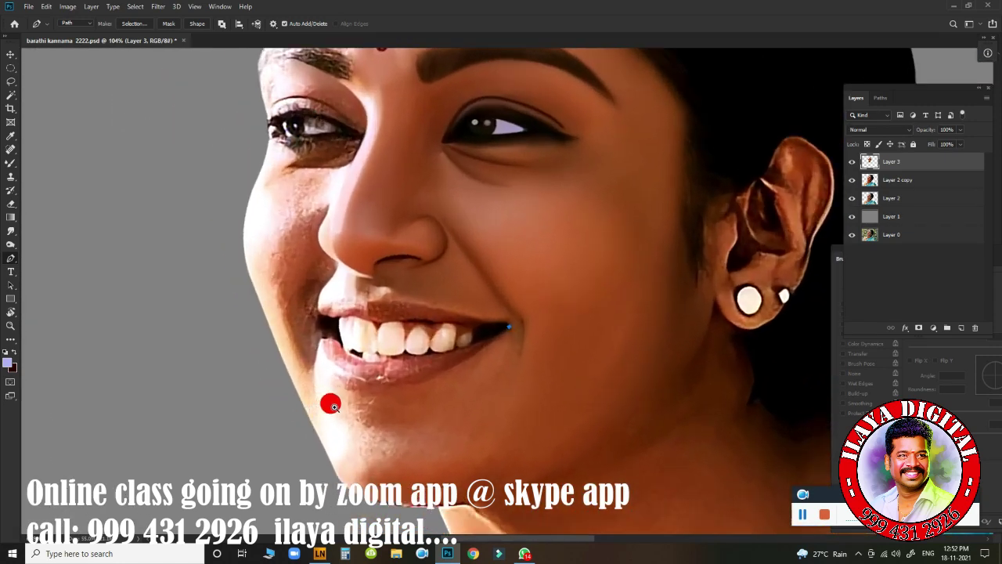
pyautogui.scroll(4, 350, 409)
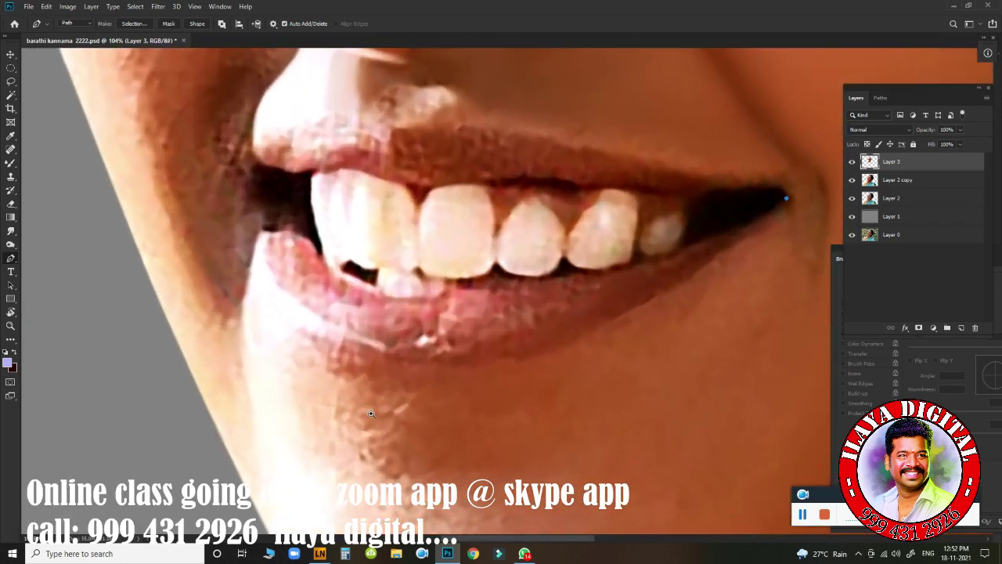
pyautogui.moveTo(521, 363); pyautogui.dragTo(395, 399)
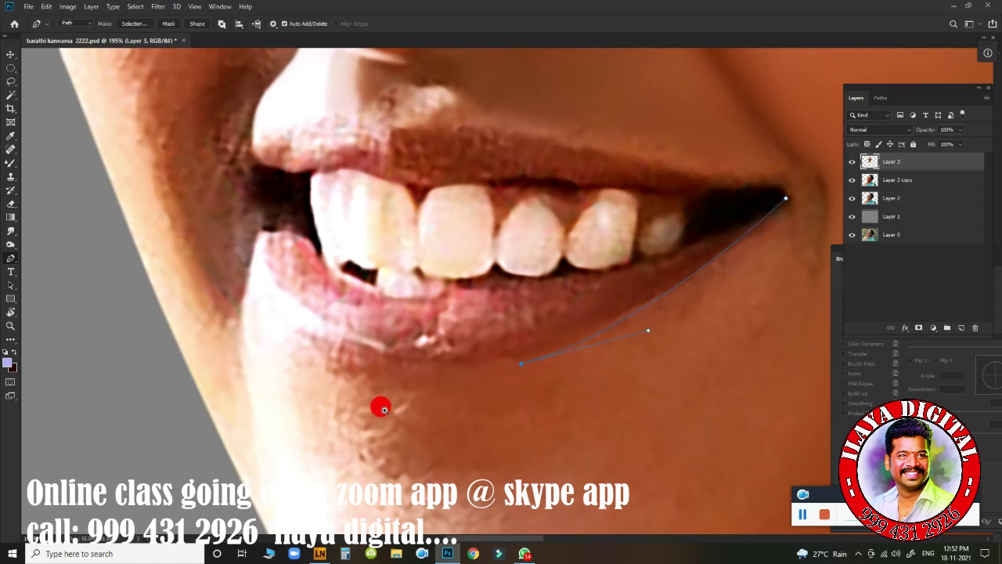
pyautogui.scroll(-8, 380, 405)
pyautogui.moveTo(334, 403); pyautogui.dragTo(350, 405)
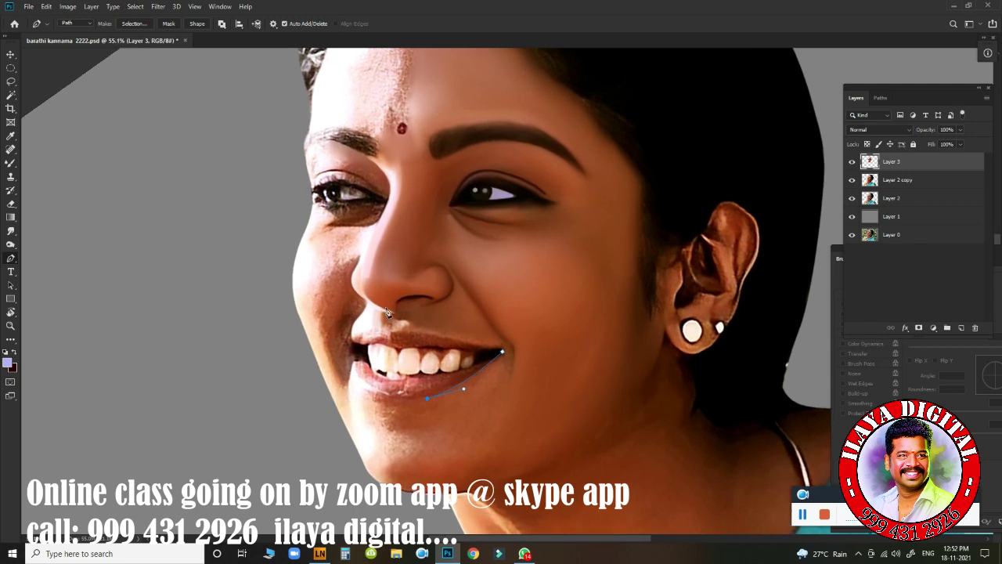
pyautogui.click(357, 363)
pyautogui.moveTo(357, 363); pyautogui.dragTo(364, 298)
pyautogui.moveTo(511, 318); pyautogui.dragTo(544, 313)
pyautogui.moveTo(489, 313); pyautogui.dragTo(603, 171)
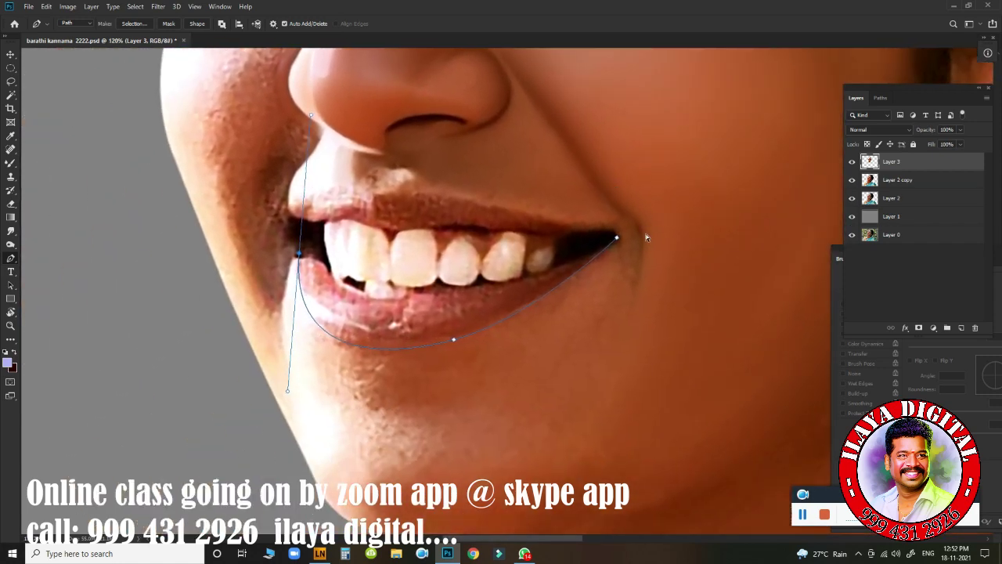
pyautogui.hotkey('ctrl', 'z')
pyautogui.hotkey('ctrl', 'z')
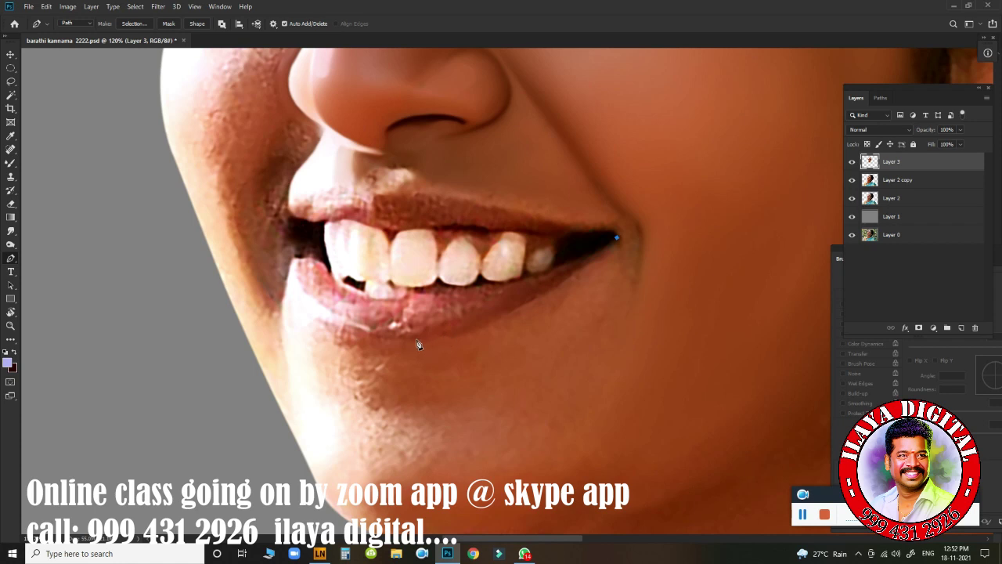
# Step: Try to retrace the lower lip with a middle anchor placed at its lowest point
pyautogui.moveTo(414, 342); pyautogui.dragTo(312, 345)
pyautogui.keyDown('alt'); pyautogui.click(414, 339); pyautogui.keyUp('alt')
pyautogui.moveTo(297, 251); pyautogui.dragTo(296, 162)
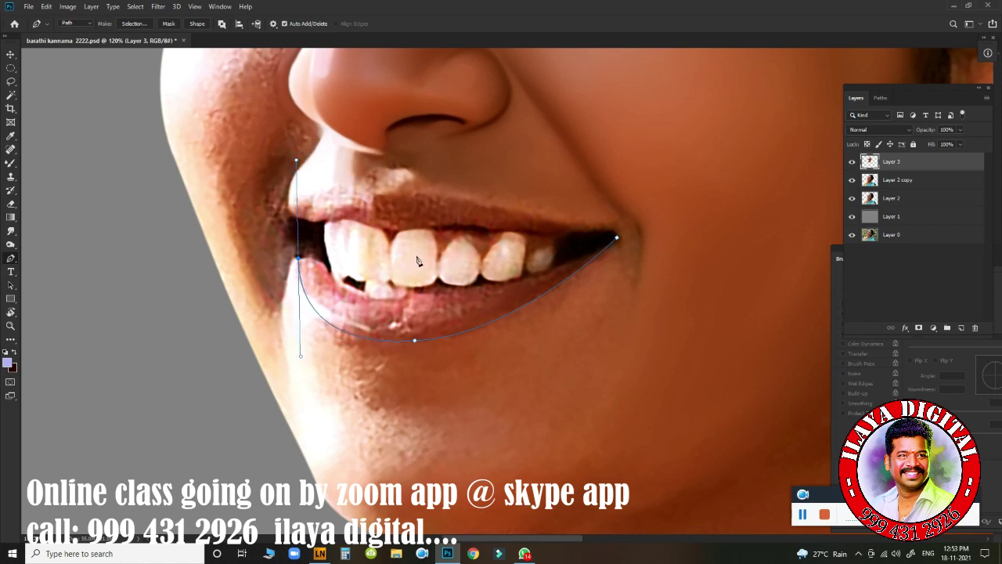
pyautogui.moveTo(529, 346); pyautogui.dragTo(481, 331)
pyautogui.moveTo(525, 360); pyautogui.dragTo(572, 381)
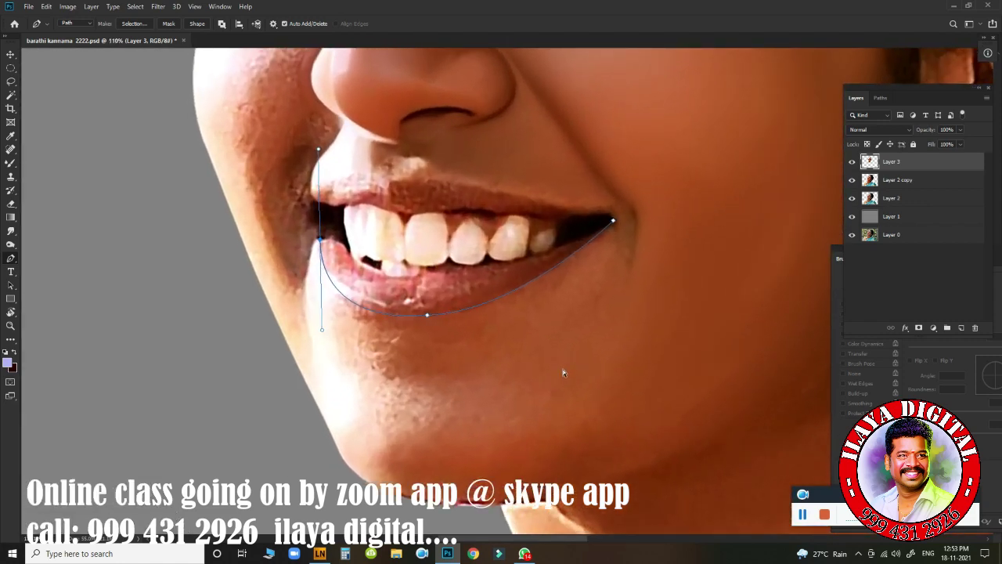
pyautogui.hotkey('ctrl', 'z')
pyautogui.hotkey('ctrl', 'z')
# Step: Adjust the path's far mouth corner curve and trace the upper lip's top edge back to the near corner, outlining the whole mouth
pyautogui.moveTo(318, 234); pyautogui.dragTo(287, 51)
pyautogui.moveTo(288, 40); pyautogui.dragTo(283, 86)
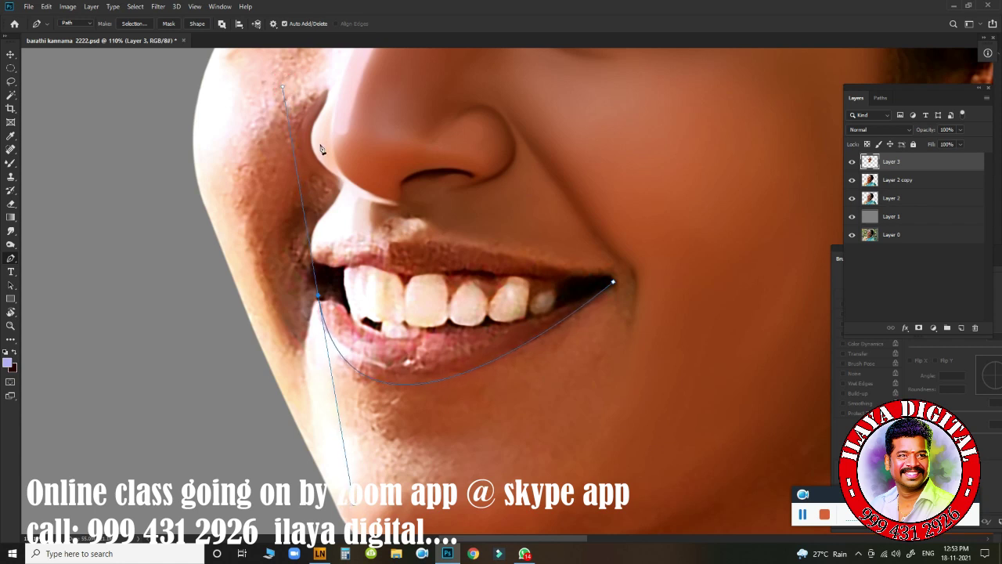
pyautogui.click(321, 298)
pyautogui.click(313, 276)
pyautogui.click(389, 244)
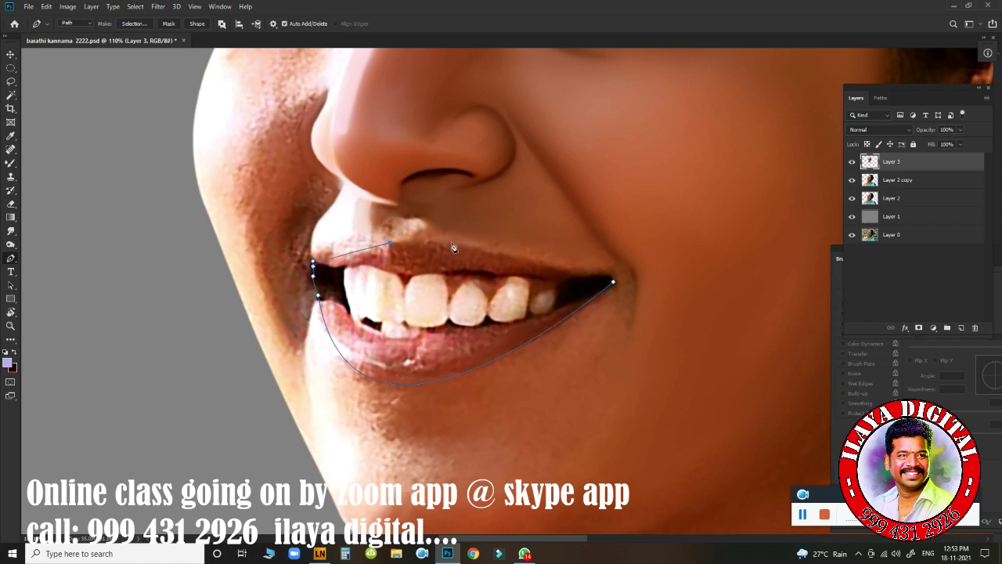
pyautogui.moveTo(452, 243); pyautogui.dragTo(475, 252)
pyautogui.moveTo(613, 279)
pyautogui.mouseDown()
pyautogui.moveTo(608, 271)
pyautogui.moveTo(621, 275)
pyautogui.mouseUp()
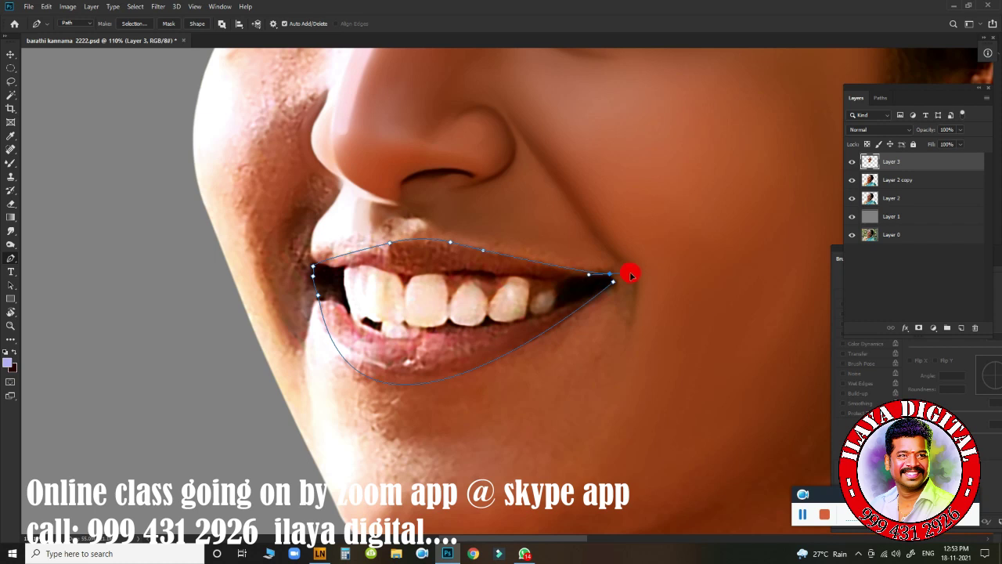
# Step: Convert the full mouth outline into a selection and feather it by 2 pixels
pyautogui.hotkey('ctrl', 'Return')
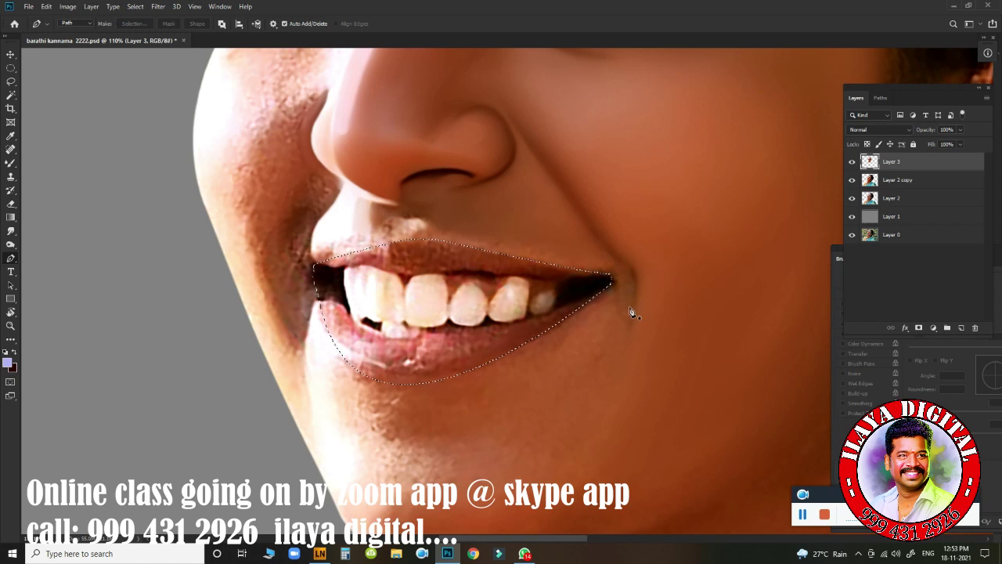
pyautogui.hotkey('shift', 'F6')
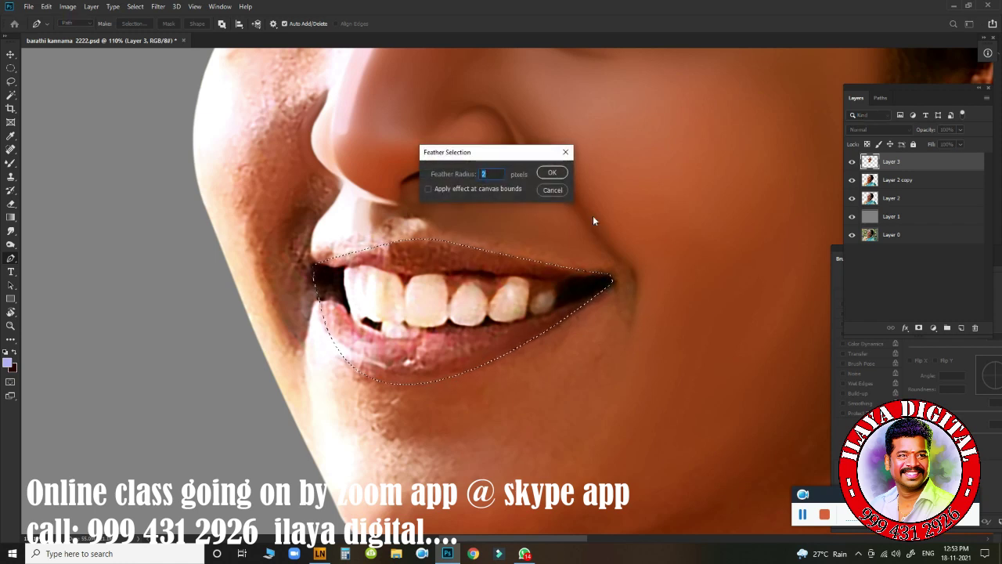
pyautogui.press('Return')
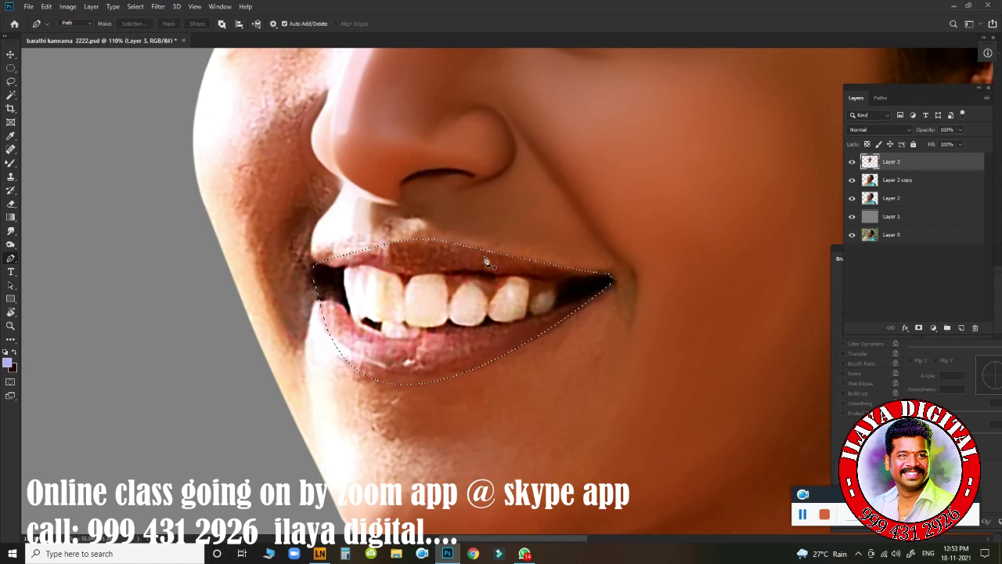
# Step: Smudge the upper lip's top edge and the lower lip's bottom edge smooth inside the mouth selection
pyautogui.hotkey('ctrl', 'h')
pyautogui.moveTo(491, 317); pyautogui.dragTo(522, 318)
pyautogui.moveTo(517, 269); pyautogui.dragTo(436, 258)
pyautogui.press('r')
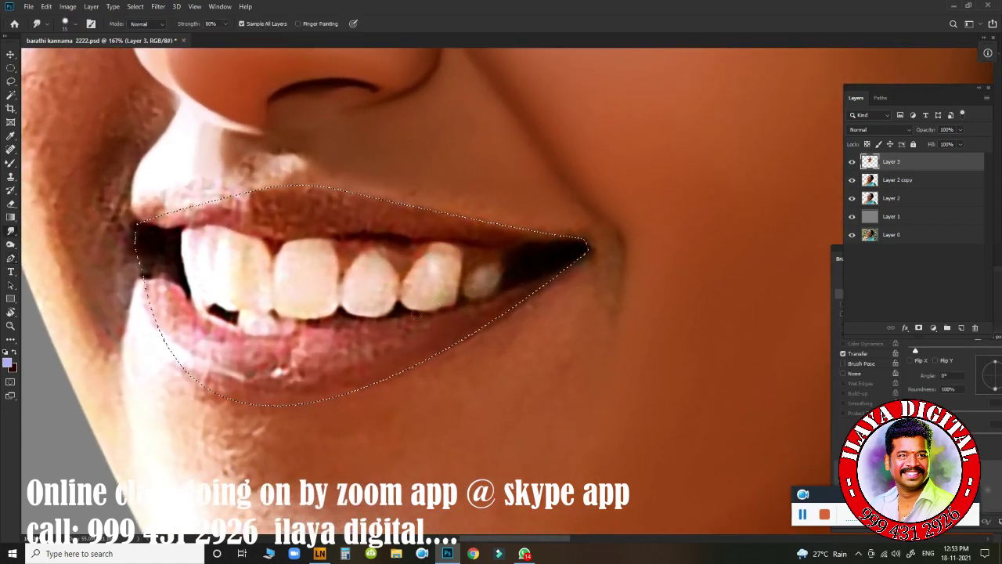
pyautogui.press(']')
pyautogui.press(']')
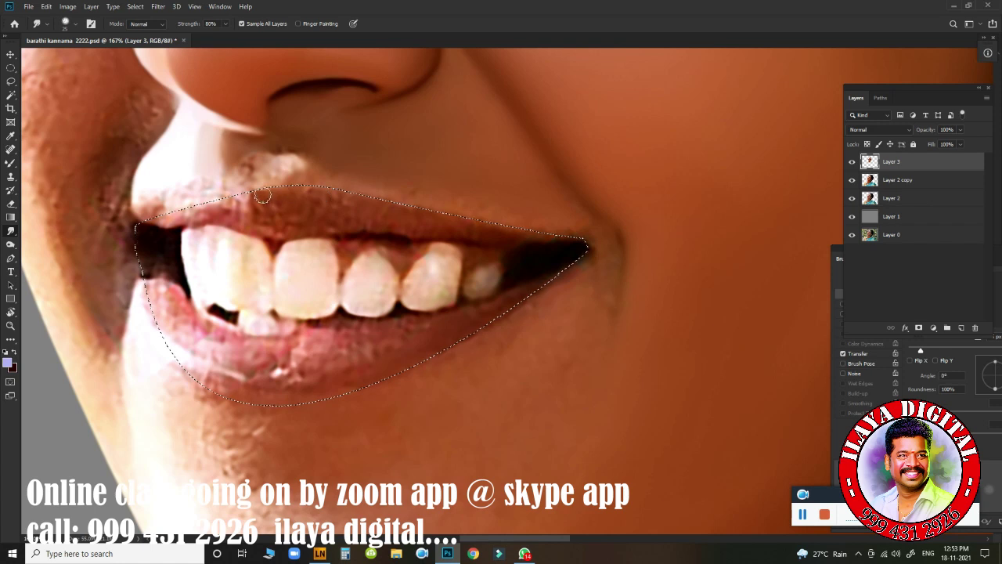
pyautogui.moveTo(313, 183)
pyautogui.mouseDown()
pyautogui.moveTo(286, 193)
pyautogui.moveTo(363, 191)
pyautogui.moveTo(336, 193)
pyautogui.moveTo(570, 243)
pyautogui.moveTo(475, 222)
pyautogui.mouseUp()
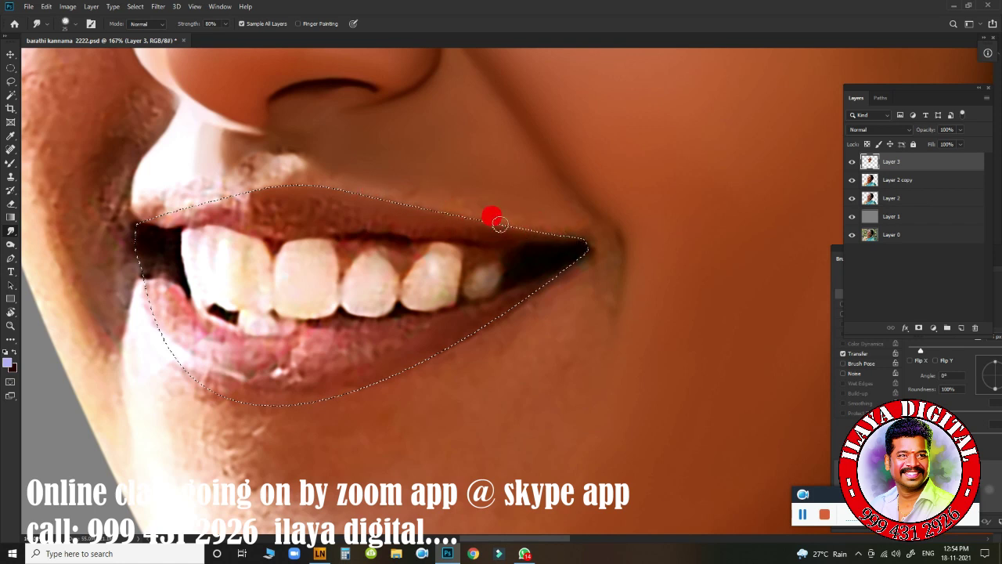
pyautogui.moveTo(505, 309)
pyautogui.mouseDown()
pyautogui.moveTo(565, 271)
pyautogui.moveTo(449, 325)
pyautogui.moveTo(514, 309)
pyautogui.moveTo(420, 346)
pyautogui.mouseUp()
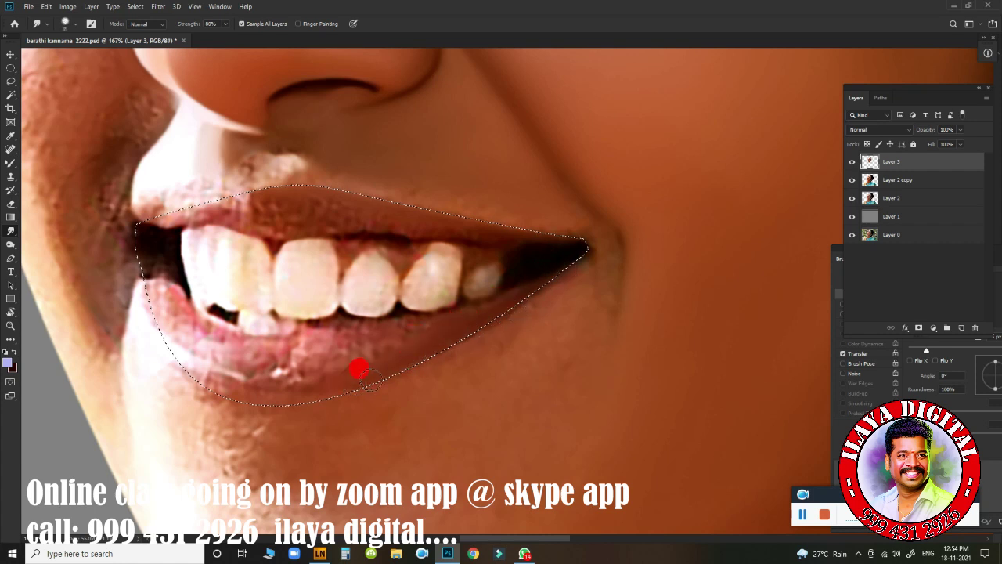
pyautogui.moveTo(268, 403)
pyautogui.mouseDown()
pyautogui.moveTo(307, 397)
pyautogui.moveTo(281, 386)
pyautogui.moveTo(213, 386)
pyautogui.moveTo(312, 401)
pyautogui.moveTo(234, 392)
pyautogui.moveTo(329, 391)
pyautogui.moveTo(211, 384)
pyautogui.moveTo(330, 389)
pyautogui.moveTo(220, 388)
pyautogui.moveTo(299, 396)
pyautogui.moveTo(229, 394)
pyautogui.moveTo(469, 338)
pyautogui.mouseUp()
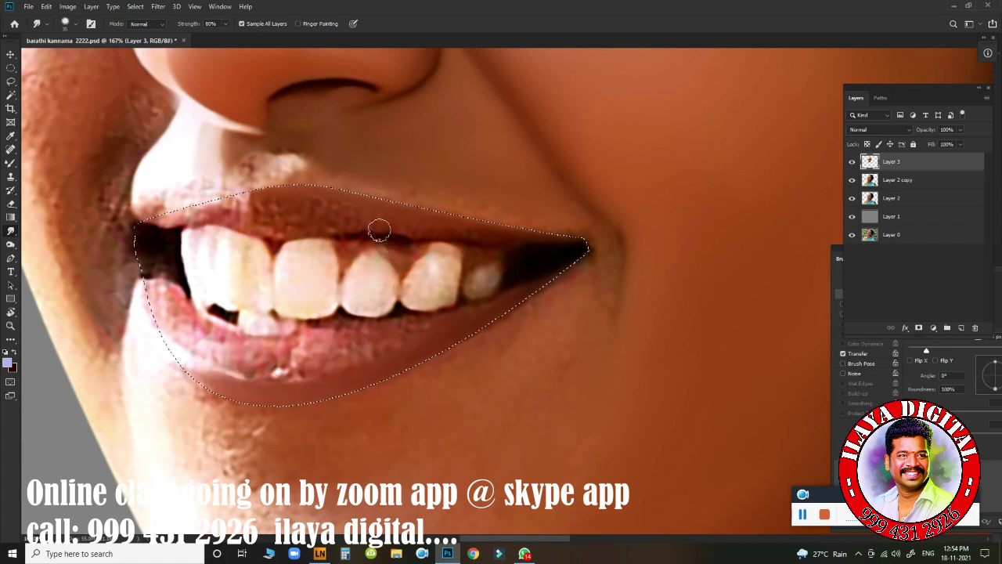
# Step: Smudge the skin just outside the upper lip's edge and around the near mouth corner with a larger brush
pyautogui.moveTo(326, 178); pyautogui.dragTo(566, 238)
pyautogui.moveTo(495, 228); pyautogui.dragTo(564, 240)
pyautogui.press(']')
pyautogui.press(']')
pyautogui.moveTo(389, 169)
pyautogui.mouseDown()
pyautogui.moveTo(568, 218)
pyautogui.moveTo(599, 252)
pyautogui.moveTo(577, 216)
pyautogui.moveTo(603, 242)
pyautogui.moveTo(602, 269)
pyautogui.mouseUp()
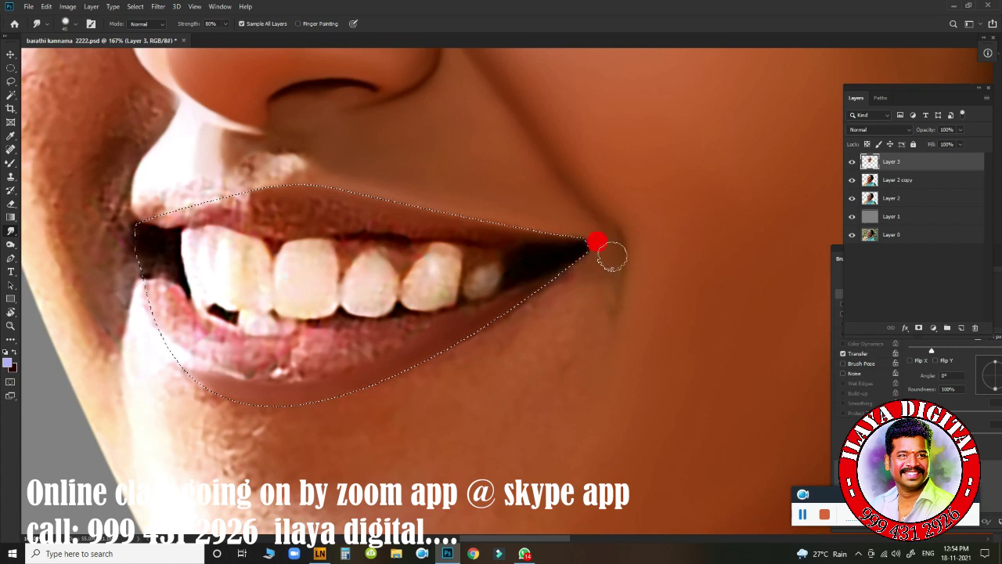
pyautogui.moveTo(594, 247); pyautogui.dragTo(588, 253)
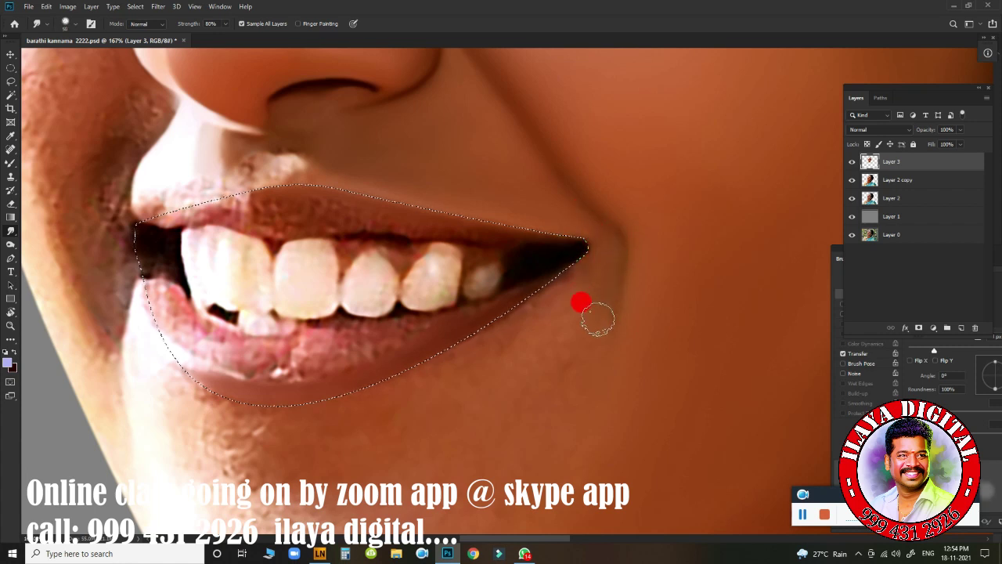
pyautogui.moveTo(598, 318); pyautogui.dragTo(605, 316)
# Step: Smudge the skin under the lower lip from the near mouth corner toward the chin centre and clear the selection
pyautogui.press(']')
pyautogui.press(']')
pyautogui.moveTo(541, 268); pyautogui.dragTo(553, 271)
pyautogui.press('[')
pyautogui.press('[')
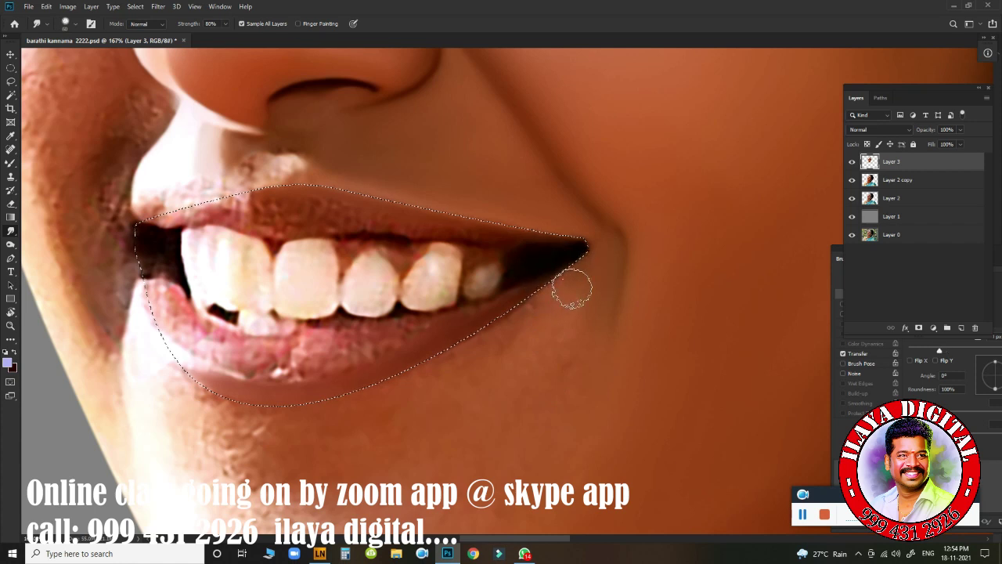
pyautogui.press('[')
pyautogui.click(426, 337)
pyautogui.press(']')
pyautogui.click(379, 349)
pyautogui.moveTo(399, 370); pyautogui.dragTo(334, 397)
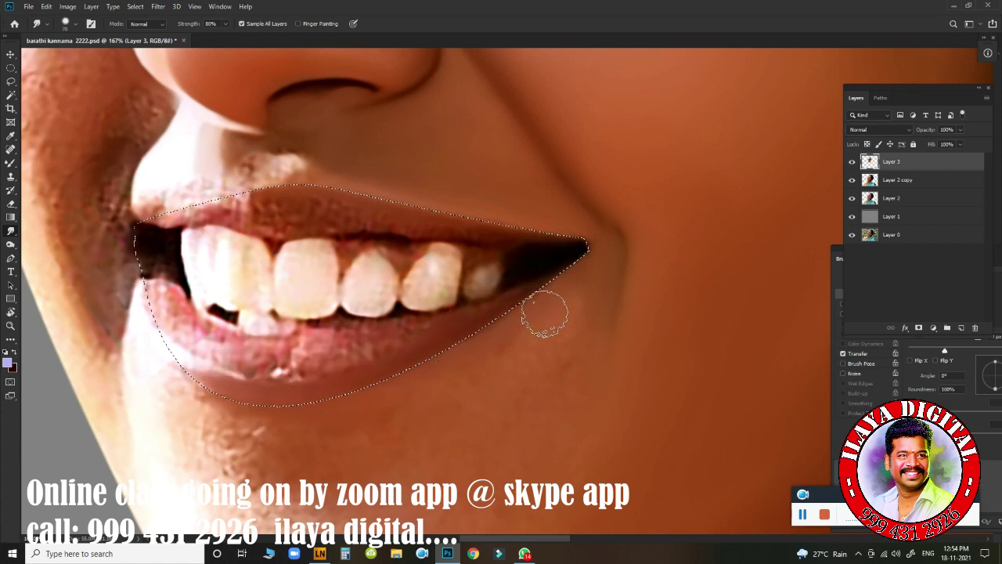
pyautogui.moveTo(544, 308)
pyautogui.mouseDown()
pyautogui.moveTo(387, 372)
pyautogui.moveTo(495, 331)
pyautogui.moveTo(451, 360)
pyautogui.moveTo(329, 383)
pyautogui.moveTo(304, 405)
pyautogui.moveTo(235, 396)
pyautogui.mouseUp()
pyautogui.moveTo(509, 324)
pyautogui.mouseDown()
pyautogui.moveTo(573, 277)
pyautogui.moveTo(333, 397)
pyautogui.moveTo(241, 392)
pyautogui.moveTo(534, 309)
pyautogui.moveTo(539, 327)
pyautogui.mouseUp()
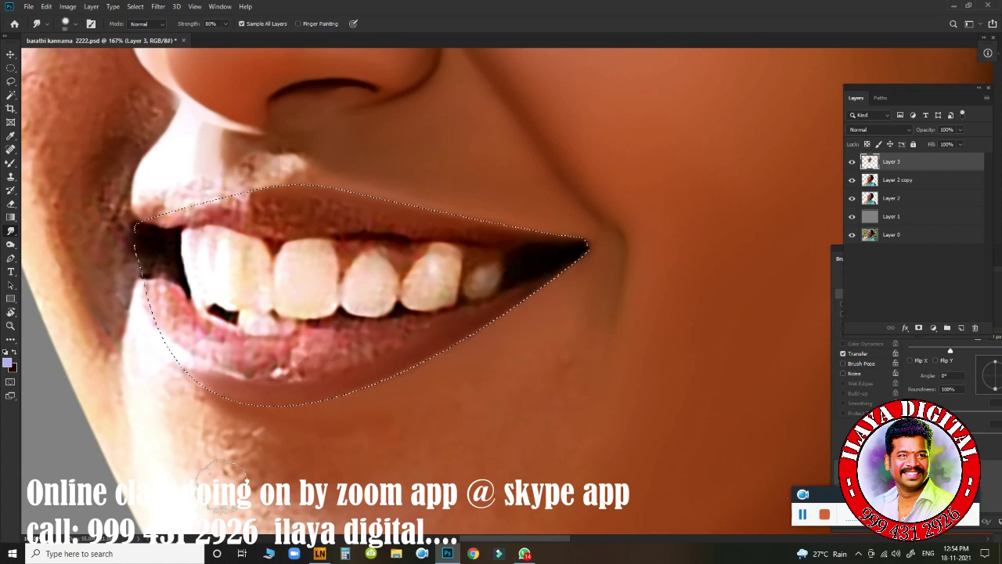
pyautogui.hotkey('ctrl', 'd')
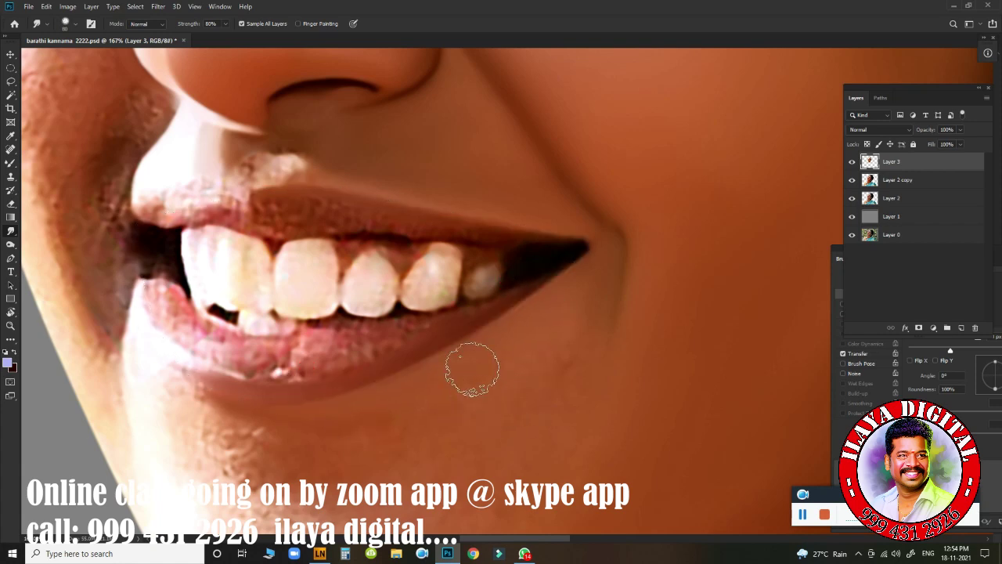
# Step: Draw a closed Pen path around the far half of the mouth, with a notch at the cupid's bow
pyautogui.moveTo(476, 412); pyautogui.dragTo(299, 383)
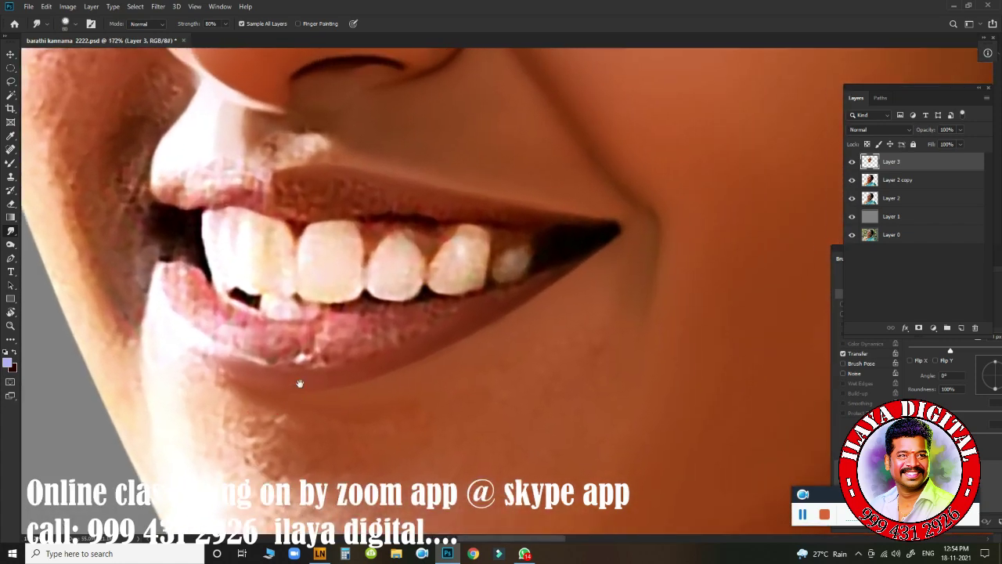
pyautogui.moveTo(289, 324); pyautogui.dragTo(295, 358)
pyautogui.press('p')
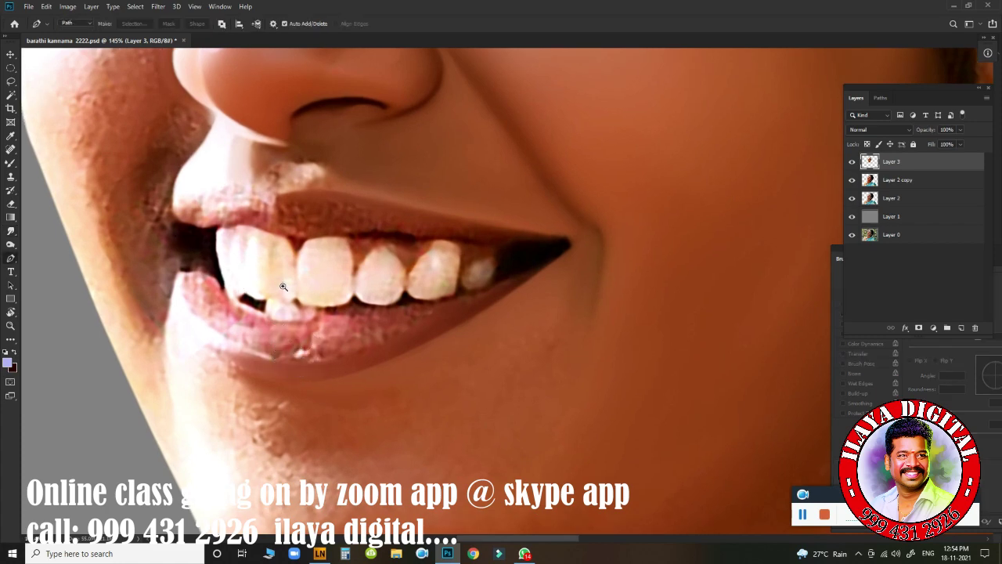
pyautogui.moveTo(283, 287)
pyautogui.mouseDown()
pyautogui.moveTo(243, 287)
pyautogui.moveTo(303, 298)
pyautogui.mouseUp()
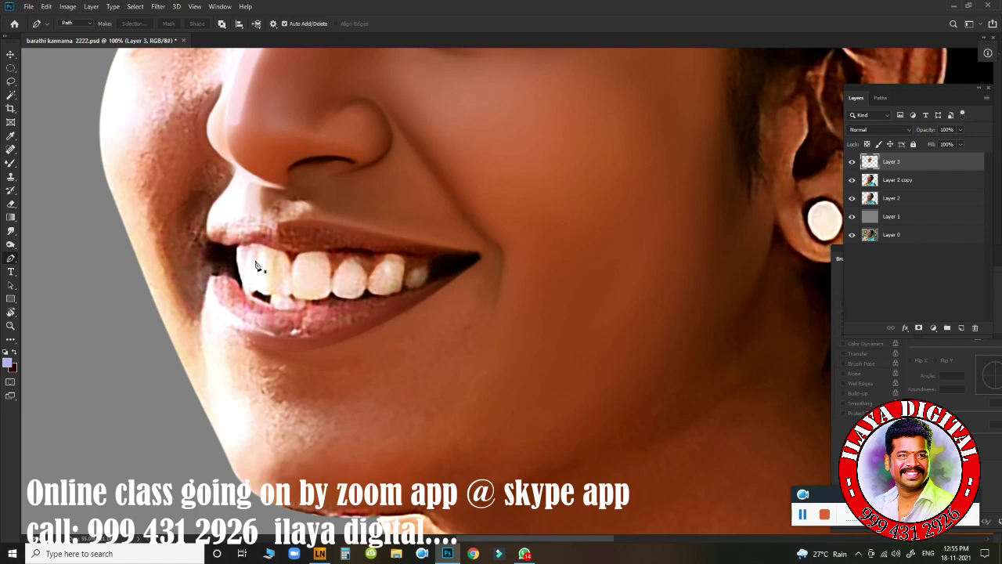
pyautogui.click(207, 237)
pyautogui.moveTo(273, 226); pyautogui.dragTo(305, 248)
pyautogui.click(329, 227)
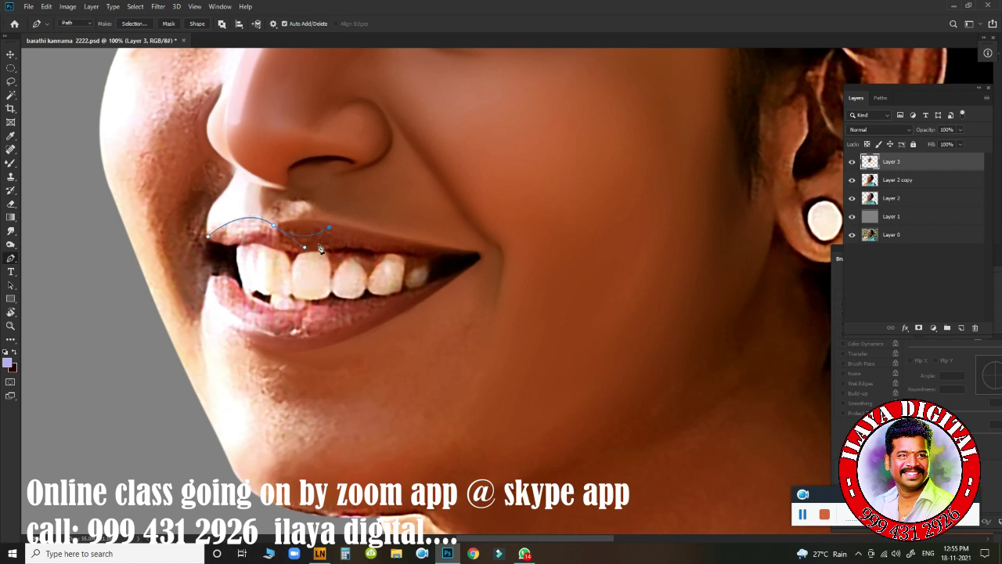
pyautogui.keyDown('alt'); pyautogui.click(274, 226); pyautogui.keyUp('alt')
pyautogui.moveTo(302, 222); pyautogui.dragTo(325, 226)
pyautogui.moveTo(339, 249); pyautogui.dragTo(337, 285)
pyautogui.click(265, 348)
pyautogui.moveTo(208, 251); pyautogui.dragTo(217, 178)
# Step: Turn the far-half mouth path into a selection with a 2-pixel feather
pyautogui.hotkey('ctrl', 'Return')
pyautogui.hotkey('shift', 'F6')
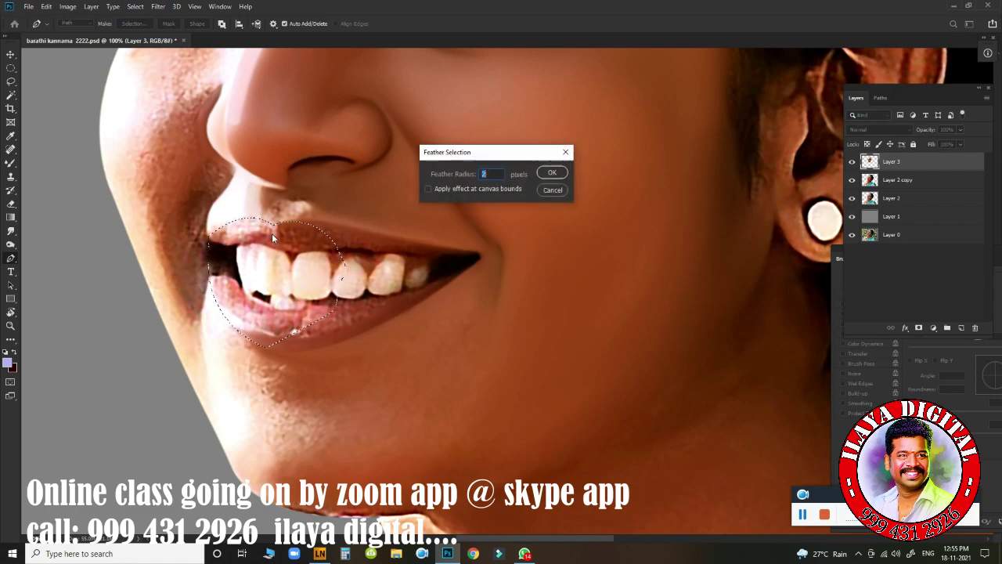
pyautogui.press('Return')
# Step: Smudge the lip edges on the far half of the mouth into a clean contour and clear the selection
pyautogui.moveTo(267, 286); pyautogui.dragTo(287, 292)
pyautogui.press('r')
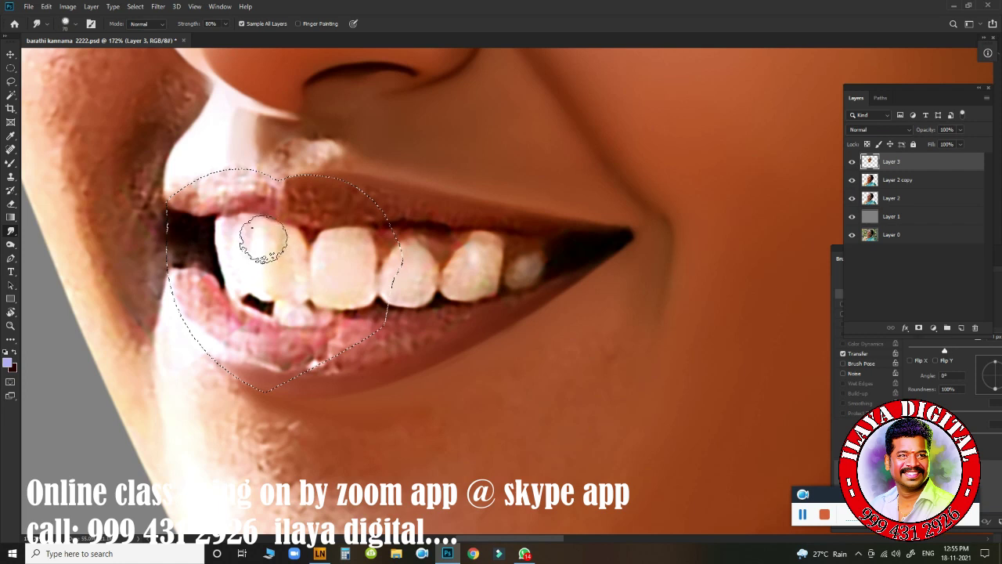
pyautogui.moveTo(270, 186)
pyautogui.mouseDown()
pyautogui.moveTo(246, 169)
pyautogui.moveTo(224, 179)
pyautogui.moveTo(237, 172)
pyautogui.moveTo(274, 182)
pyautogui.moveTo(230, 167)
pyautogui.moveTo(202, 181)
pyautogui.moveTo(210, 171)
pyautogui.moveTo(186, 193)
pyautogui.moveTo(214, 172)
pyautogui.moveTo(264, 179)
pyautogui.moveTo(186, 201)
pyautogui.moveTo(265, 176)
pyautogui.moveTo(235, 185)
pyautogui.mouseUp()
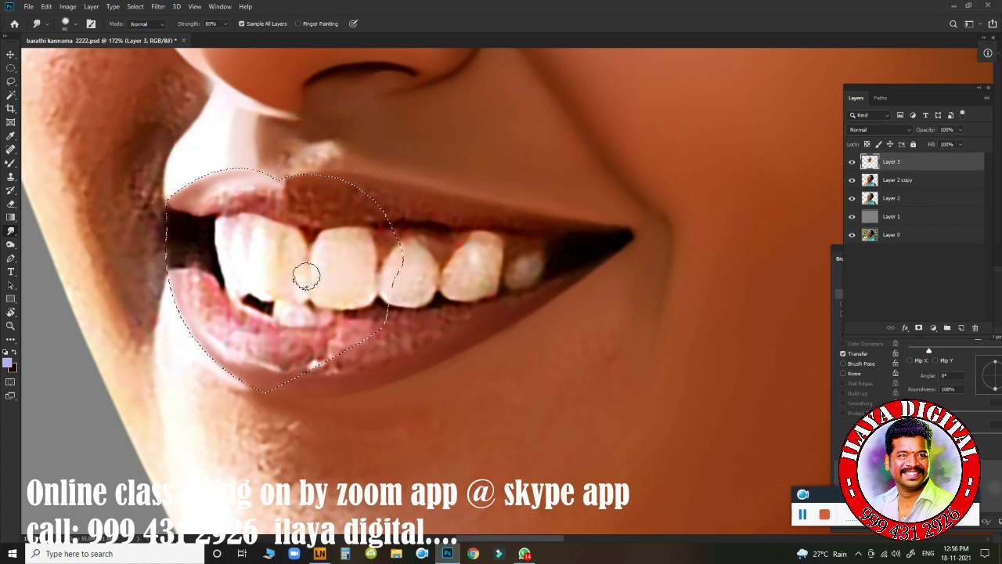
pyautogui.hotkey('ctrl', 'd')
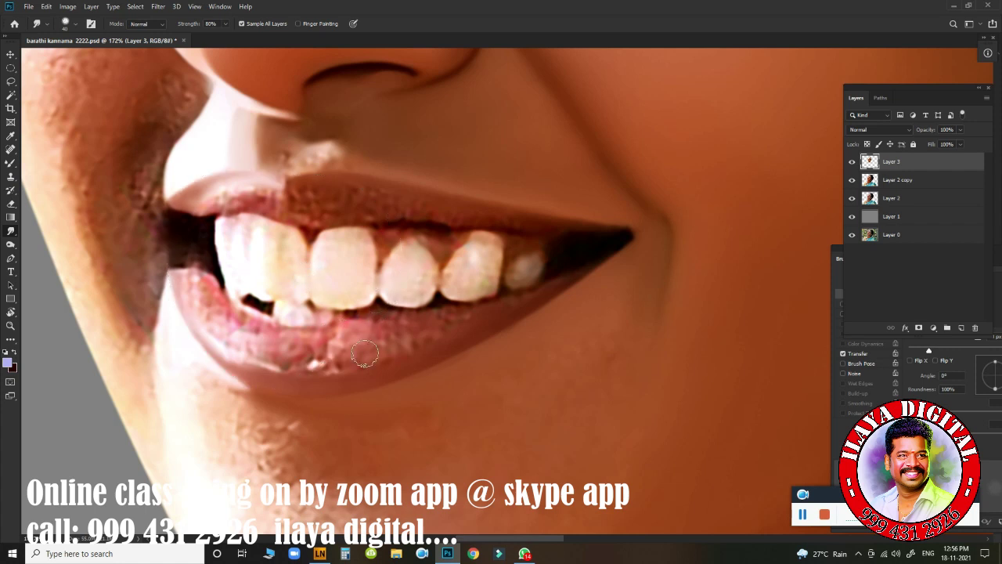
# Step: Trace the lower lip's bottom edge with a curved Pen path and convert it to a selection feathered by 2 pixels
pyautogui.press('p')
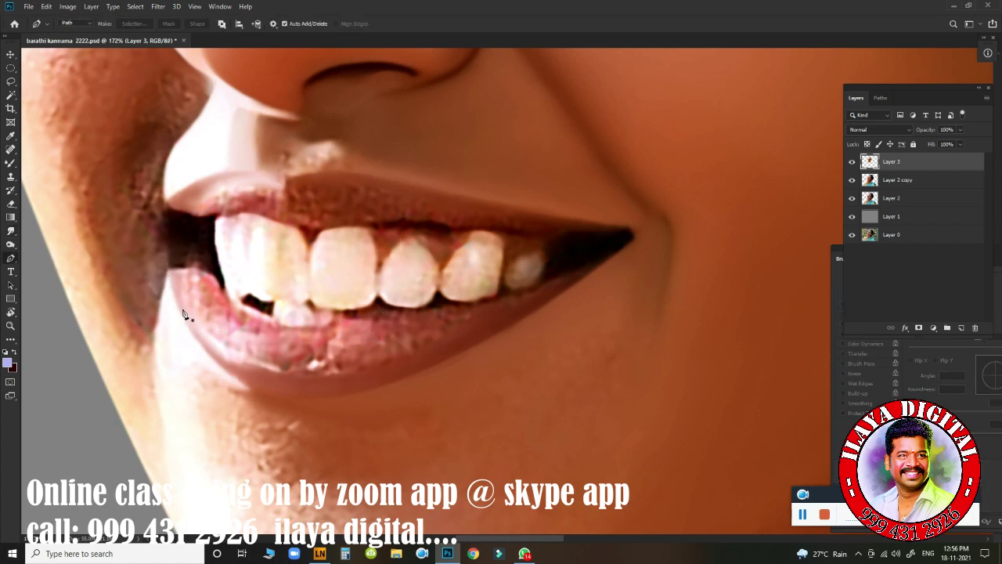
pyautogui.click(179, 307)
pyautogui.moveTo(449, 359); pyautogui.dragTo(673, 259)
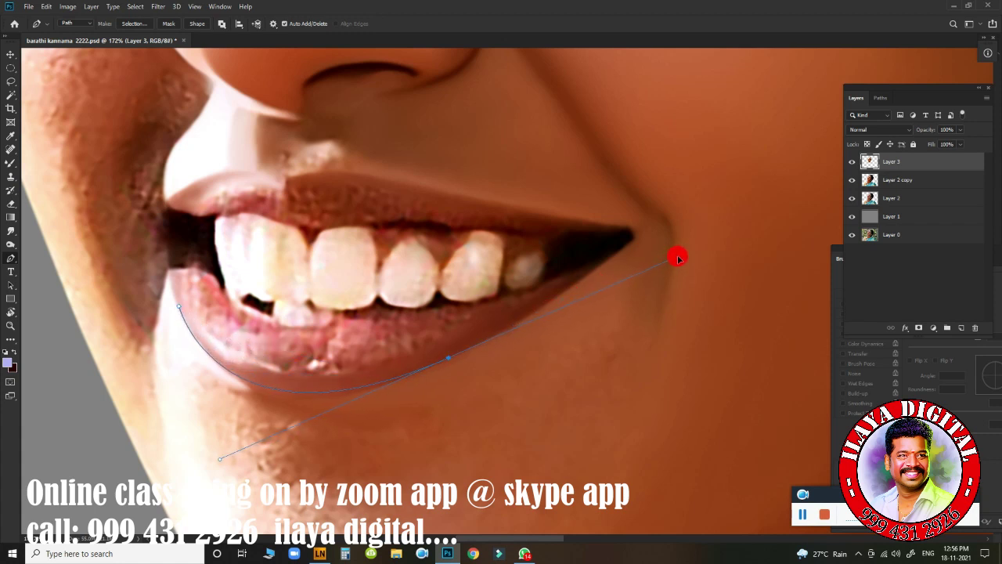
pyautogui.moveTo(679, 257); pyautogui.dragTo(675, 259)
pyautogui.click(442, 245)
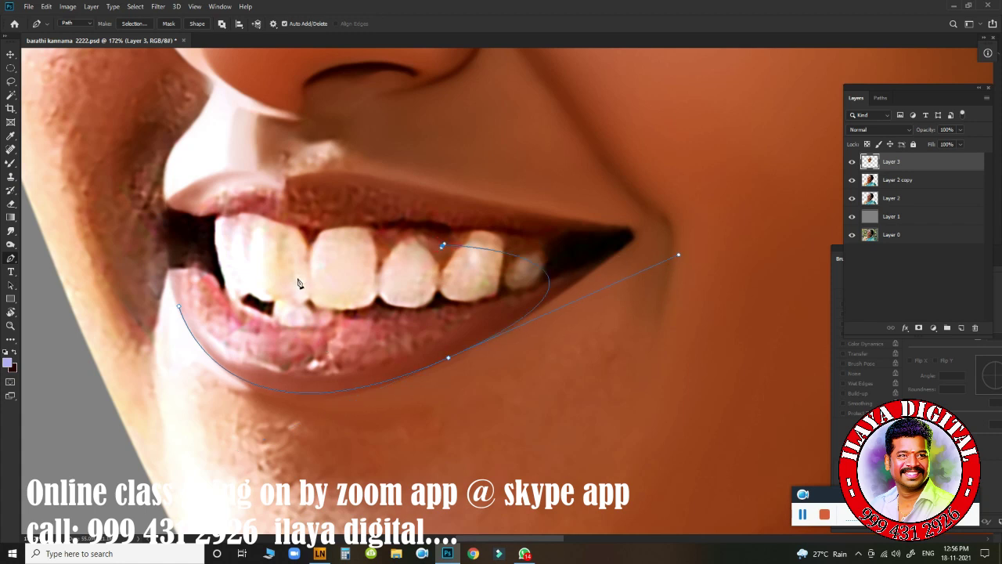
pyautogui.hotkey('ctrl', 'Return')
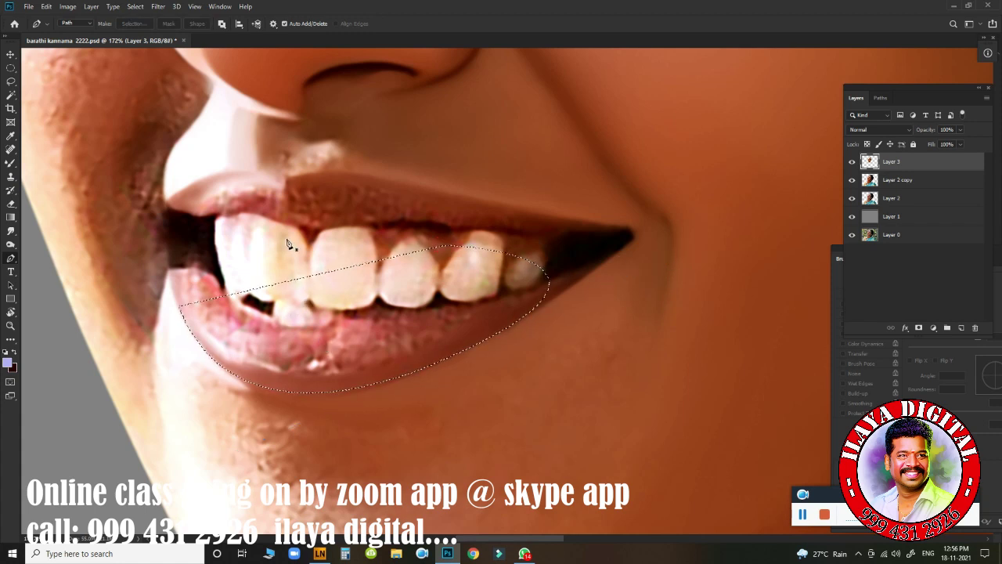
pyautogui.hotkey('shift', 'F6')
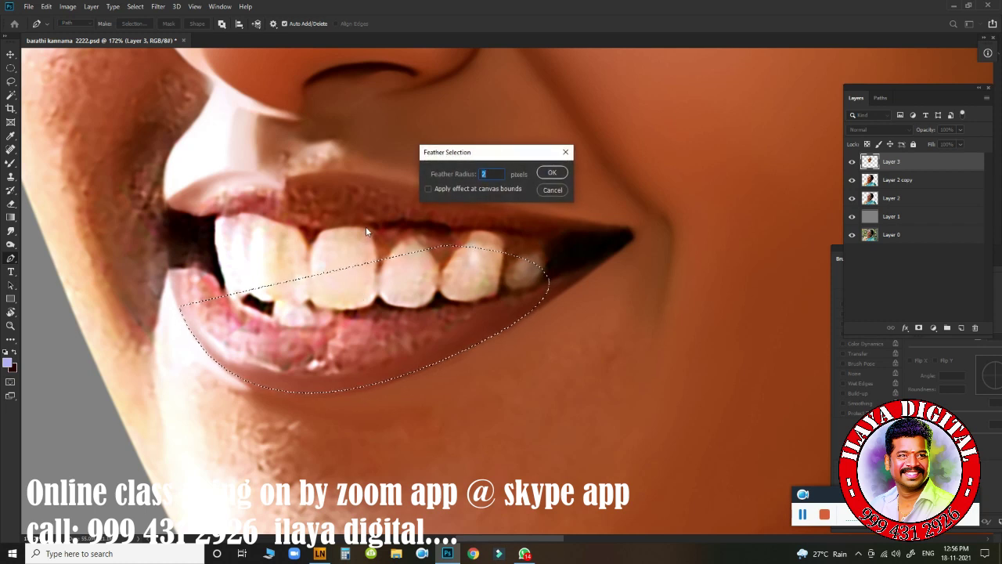
pyautogui.press('Return')
# Step: Smudge along the selected lower lip edge to sharpen its contour and clear the selection
pyautogui.press('r')
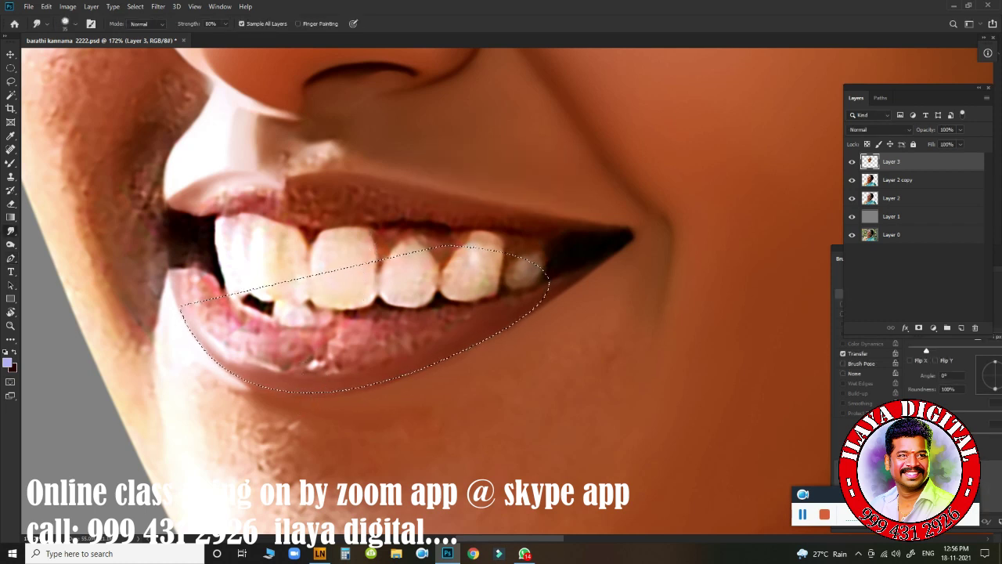
pyautogui.moveTo(241, 364); pyautogui.dragTo(251, 374)
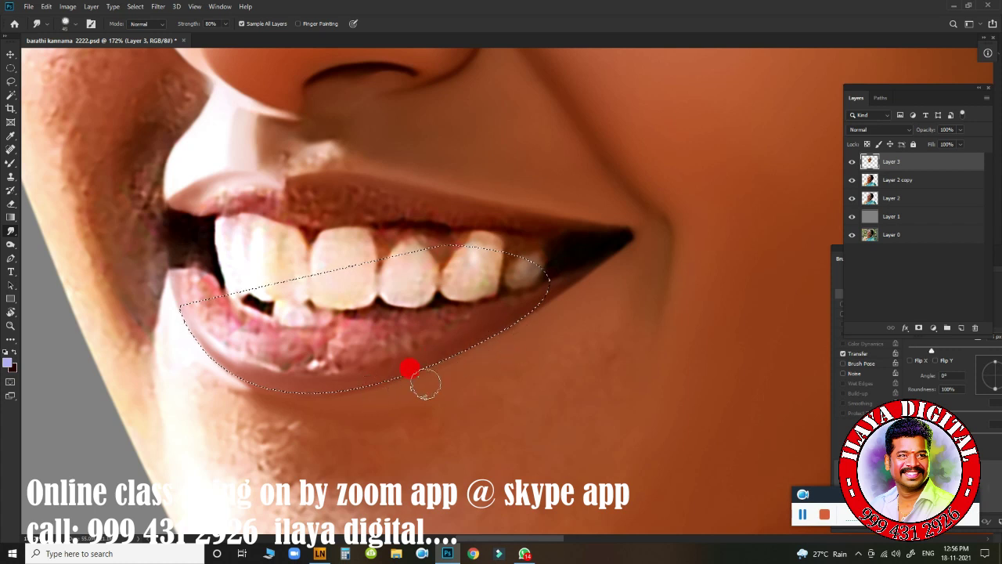
pyautogui.moveTo(318, 397)
pyautogui.mouseDown()
pyautogui.moveTo(246, 378)
pyautogui.moveTo(267, 394)
pyautogui.moveTo(204, 362)
pyautogui.moveTo(235, 369)
pyautogui.moveTo(198, 355)
pyautogui.moveTo(240, 380)
pyautogui.moveTo(198, 337)
pyautogui.moveTo(235, 366)
pyautogui.mouseUp()
pyautogui.hotkey('ctrl', 'd')
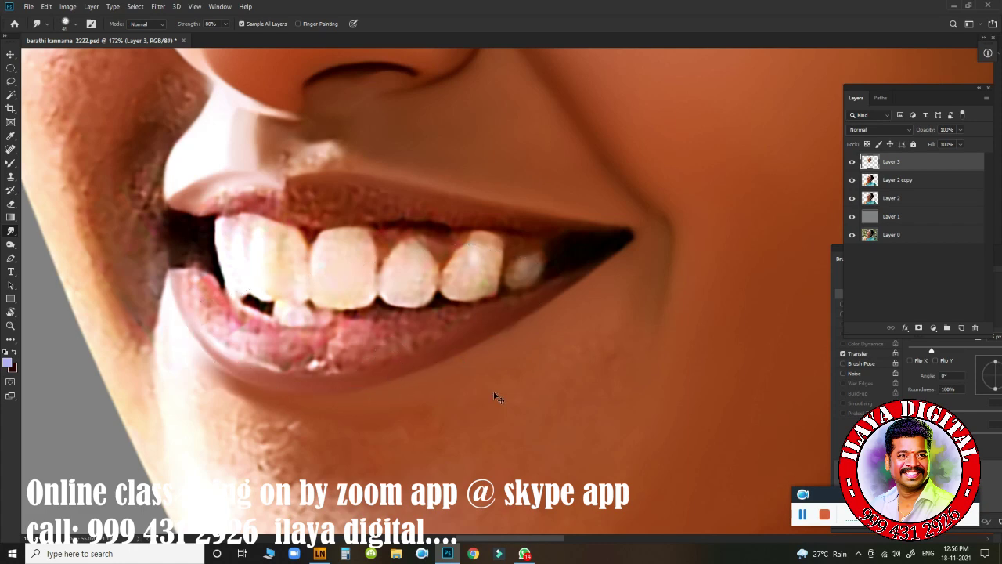
# Step: Smudge the rough highlight patch above the upper lip's cupid's bow into a smooth spot
pyautogui.moveTo(496, 397); pyautogui.dragTo(429, 383)
pyautogui.moveTo(478, 350)
pyautogui.mouseDown()
pyautogui.moveTo(510, 348)
pyautogui.moveTo(494, 342)
pyautogui.moveTo(481, 351)
pyautogui.moveTo(551, 364)
pyautogui.moveTo(528, 352)
pyautogui.mouseUp()
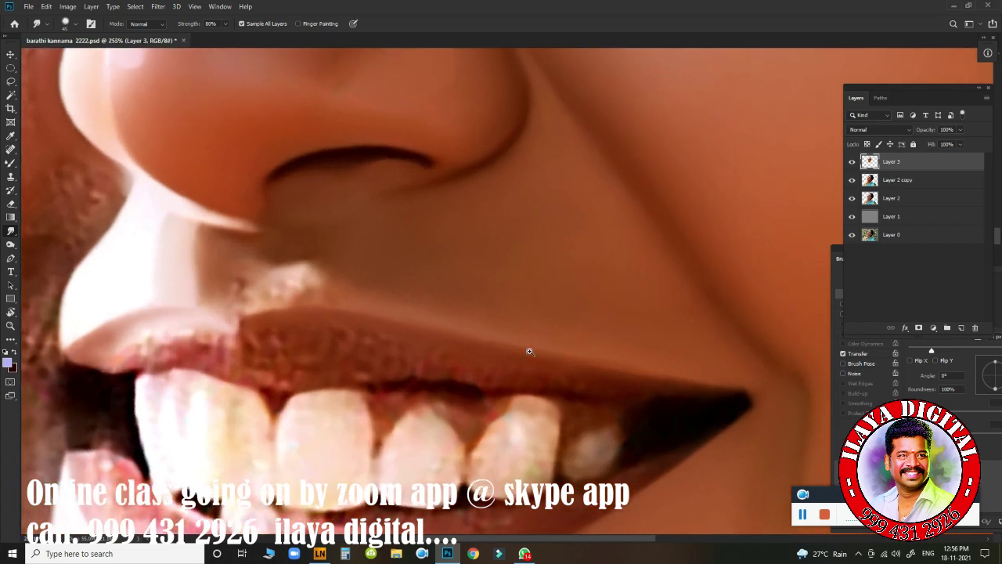
pyautogui.moveTo(235, 283)
pyautogui.mouseDown()
pyautogui.moveTo(212, 249)
pyautogui.moveTo(204, 262)
pyautogui.moveTo(229, 287)
pyautogui.moveTo(302, 276)
pyautogui.moveTo(232, 280)
pyautogui.moveTo(239, 255)
pyautogui.moveTo(262, 275)
pyautogui.mouseUp()
pyautogui.moveTo(328, 293); pyautogui.dragTo(315, 282)
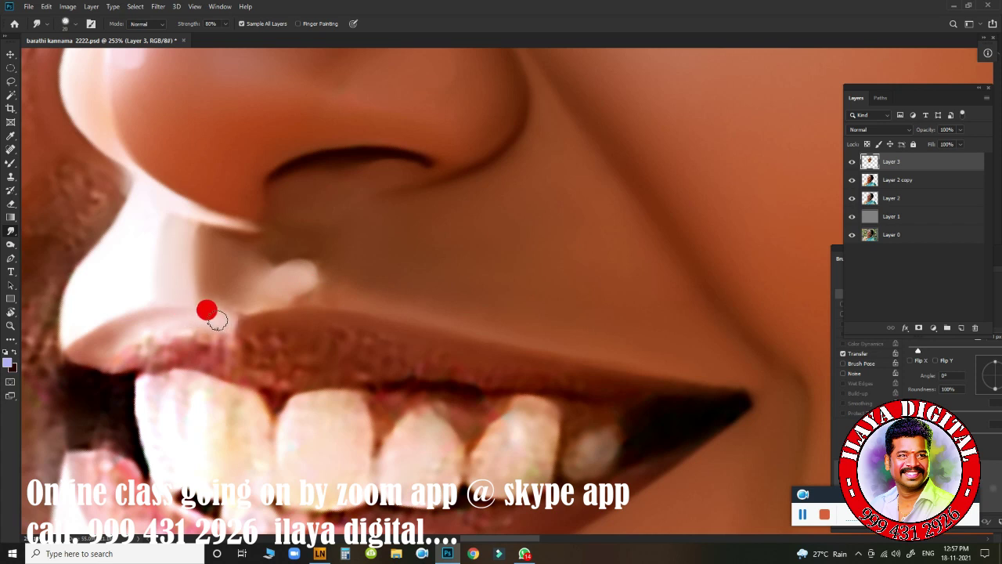
# Step: Smudge the rough texture on the shaded half of the upper lip into an even brown tone
pyautogui.moveTo(228, 326)
pyautogui.mouseDown()
pyautogui.moveTo(151, 357)
pyautogui.moveTo(267, 345)
pyautogui.mouseUp()
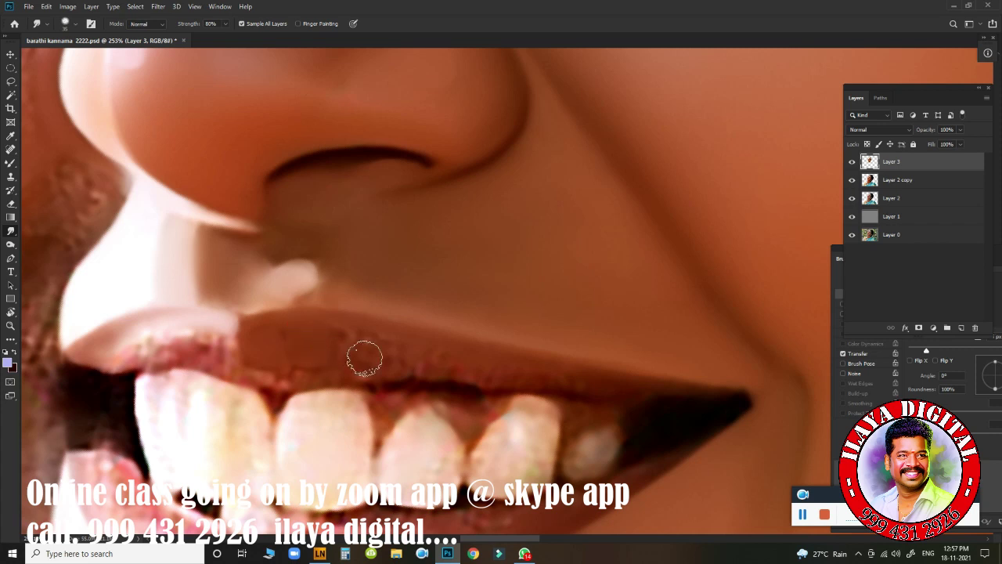
pyautogui.moveTo(365, 359); pyautogui.dragTo(363, 354)
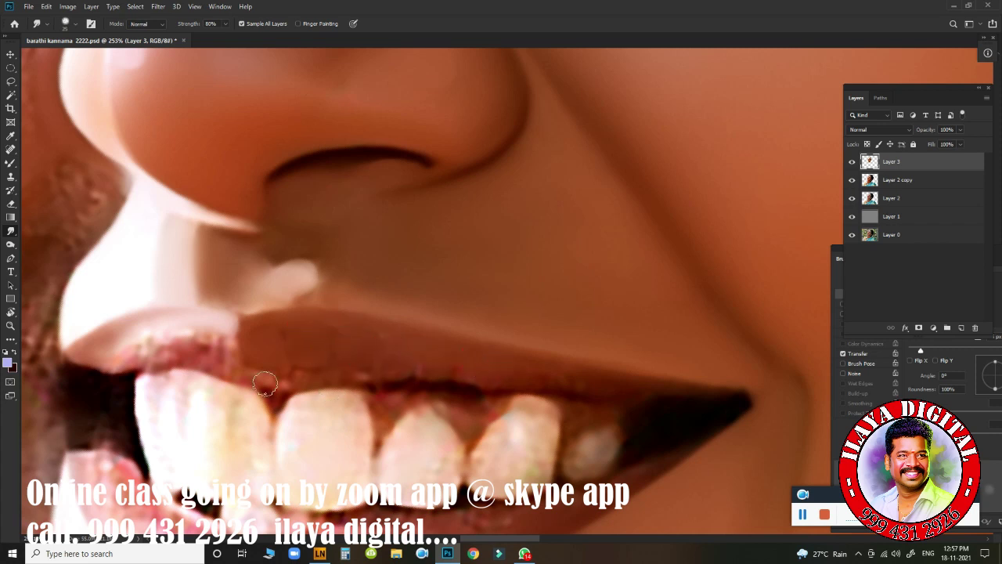
pyautogui.moveTo(391, 358); pyautogui.dragTo(373, 285)
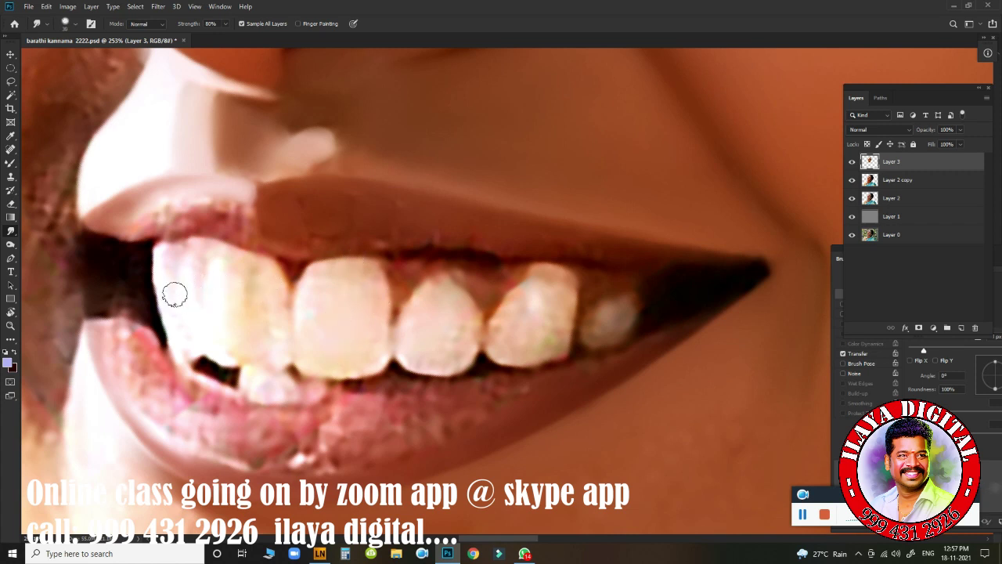
# Step: Smudge each upper tooth along its own shape into a smooth, evenly shaded surface
pyautogui.moveTo(315, 296)
pyautogui.mouseDown()
pyautogui.moveTo(324, 277)
pyautogui.moveTo(369, 273)
pyautogui.moveTo(373, 306)
pyautogui.moveTo(331, 301)
pyautogui.moveTo(312, 342)
pyautogui.moveTo(356, 320)
pyautogui.moveTo(365, 354)
pyautogui.moveTo(315, 349)
pyautogui.moveTo(365, 353)
pyautogui.moveTo(345, 355)
pyautogui.moveTo(356, 322)
pyautogui.moveTo(416, 339)
pyautogui.moveTo(423, 300)
pyautogui.moveTo(447, 290)
pyautogui.moveTo(459, 300)
pyautogui.moveTo(440, 293)
pyautogui.moveTo(459, 332)
pyautogui.moveTo(462, 301)
pyautogui.moveTo(448, 336)
pyautogui.moveTo(422, 346)
pyautogui.moveTo(435, 348)
pyautogui.mouseUp()
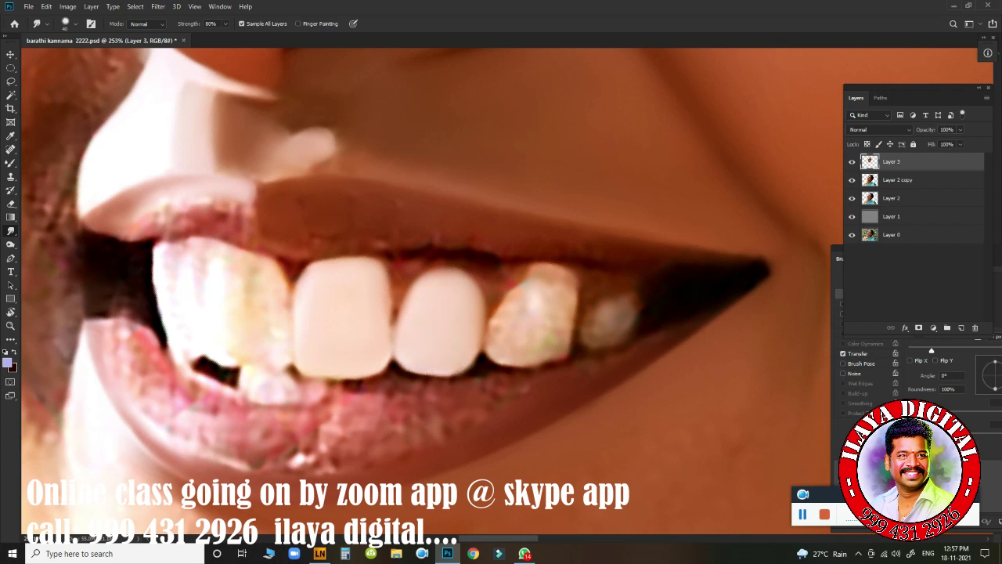
pyautogui.moveTo(525, 325)
pyautogui.mouseDown()
pyautogui.moveTo(512, 311)
pyautogui.moveTo(519, 321)
pyautogui.moveTo(531, 300)
pyautogui.moveTo(524, 324)
pyautogui.moveTo(514, 302)
pyautogui.moveTo(537, 287)
pyautogui.moveTo(551, 288)
pyautogui.moveTo(550, 324)
pyautogui.moveTo(546, 314)
pyautogui.moveTo(544, 332)
pyautogui.moveTo(525, 332)
pyautogui.moveTo(525, 343)
pyautogui.moveTo(618, 313)
pyautogui.moveTo(613, 327)
pyautogui.moveTo(598, 305)
pyautogui.moveTo(616, 307)
pyautogui.moveTo(618, 326)
pyautogui.moveTo(628, 298)
pyautogui.mouseUp()
pyautogui.moveTo(238, 295)
pyautogui.mouseDown()
pyautogui.moveTo(255, 274)
pyautogui.moveTo(264, 331)
pyautogui.moveTo(248, 345)
pyautogui.moveTo(222, 306)
pyautogui.moveTo(220, 323)
pyautogui.moveTo(184, 280)
pyautogui.moveTo(190, 253)
pyautogui.moveTo(198, 318)
pyautogui.moveTo(168, 267)
pyautogui.moveTo(192, 260)
pyautogui.mouseUp()
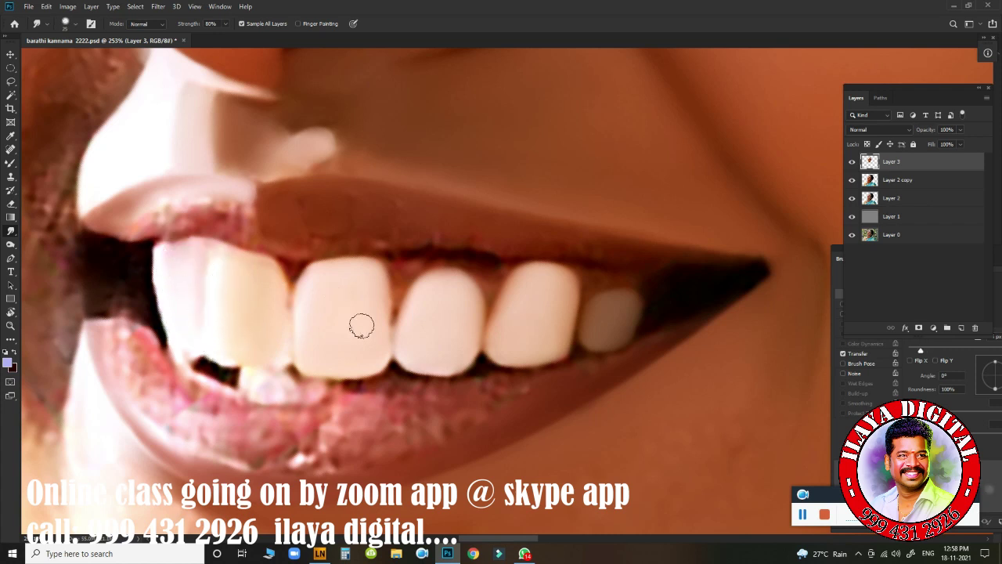
# Step: Smudge the gums between the upper teeth and the shadowed underside of the upper lip into clean edges
pyautogui.moveTo(286, 266)
pyautogui.mouseDown()
pyautogui.moveTo(288, 310)
pyautogui.moveTo(292, 270)
pyautogui.mouseUp()
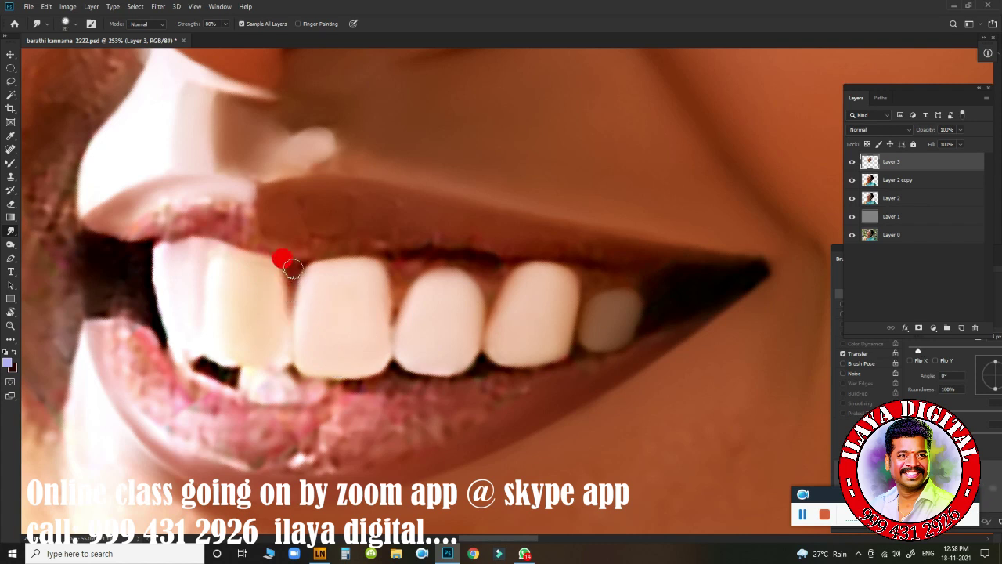
pyautogui.moveTo(393, 285)
pyautogui.mouseDown()
pyautogui.moveTo(389, 331)
pyautogui.moveTo(404, 263)
pyautogui.moveTo(470, 265)
pyautogui.moveTo(485, 273)
pyautogui.moveTo(472, 315)
pyautogui.mouseUp()
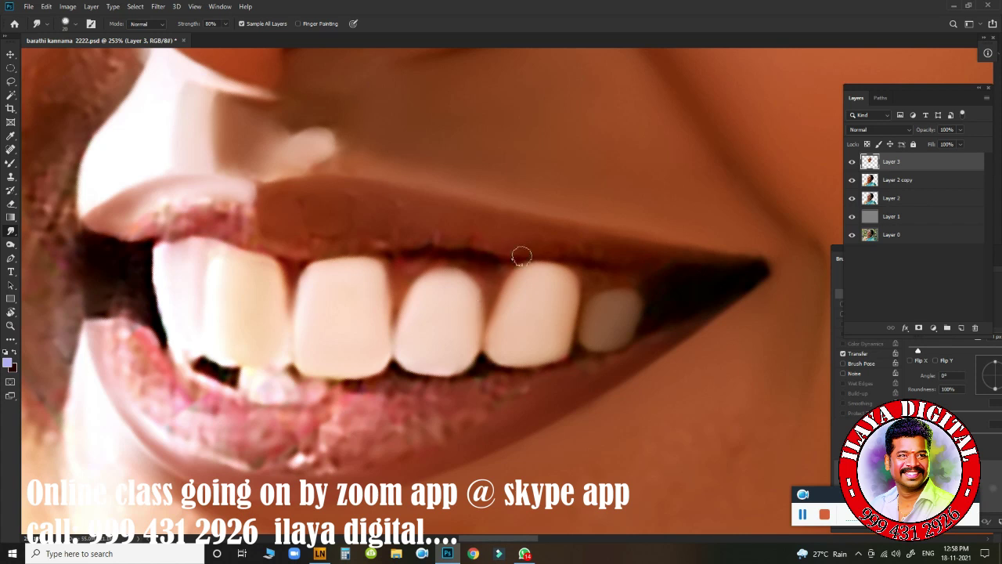
pyautogui.moveTo(586, 282); pyautogui.dragTo(589, 260)
pyautogui.moveTo(656, 267)
pyautogui.mouseDown()
pyautogui.moveTo(592, 260)
pyautogui.moveTo(654, 263)
pyautogui.moveTo(562, 245)
pyautogui.moveTo(675, 257)
pyautogui.moveTo(638, 253)
pyautogui.mouseUp()
pyautogui.moveTo(497, 248); pyautogui.dragTo(494, 250)
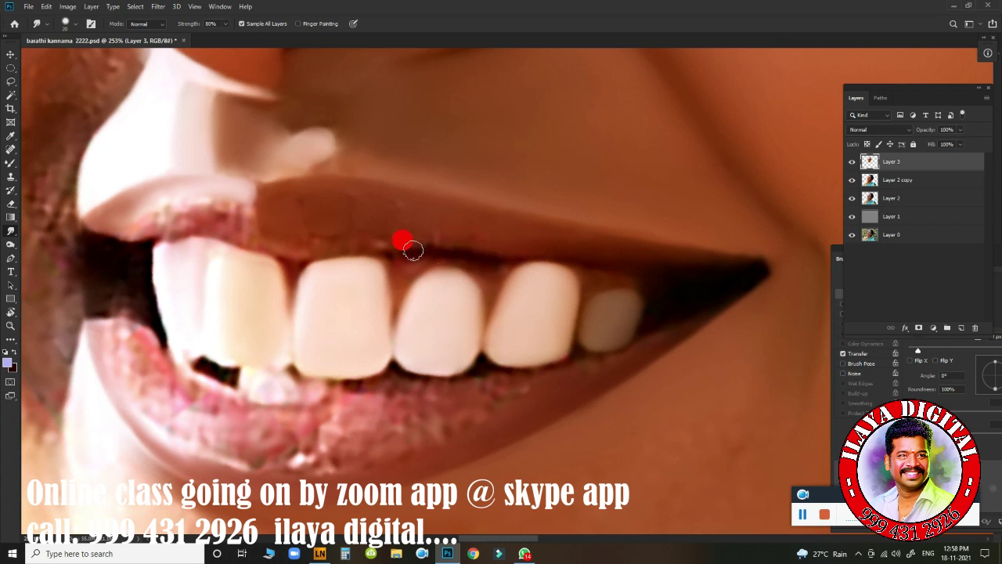
pyautogui.moveTo(413, 249)
pyautogui.mouseDown()
pyautogui.moveTo(489, 255)
pyautogui.moveTo(426, 256)
pyautogui.moveTo(435, 259)
pyautogui.moveTo(406, 274)
pyautogui.moveTo(511, 264)
pyautogui.moveTo(494, 279)
pyautogui.mouseUp()
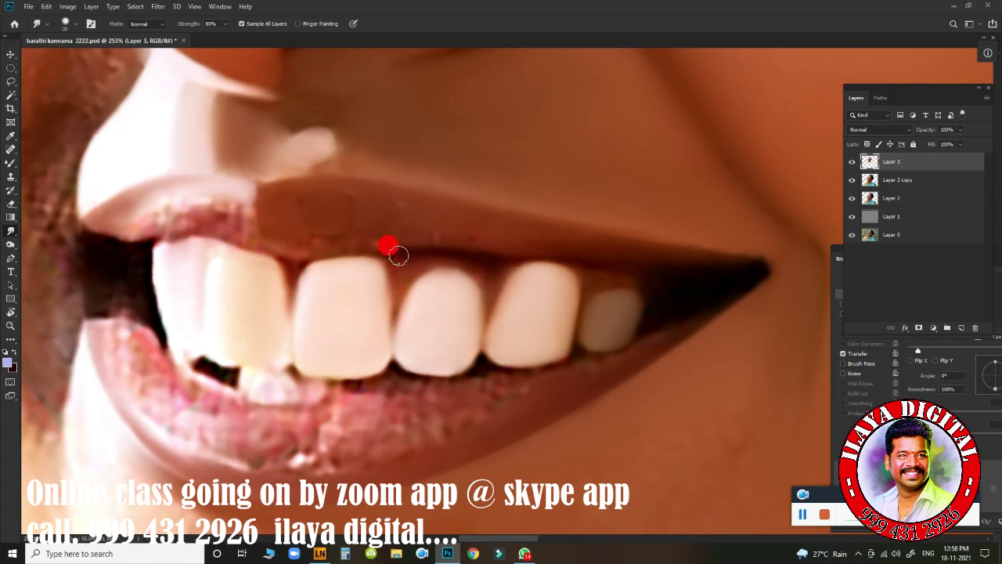
pyautogui.moveTo(398, 255)
pyautogui.mouseDown()
pyautogui.moveTo(399, 266)
pyautogui.moveTo(345, 250)
pyautogui.moveTo(388, 250)
pyautogui.mouseUp()
pyautogui.moveTo(268, 246); pyautogui.dragTo(247, 240)
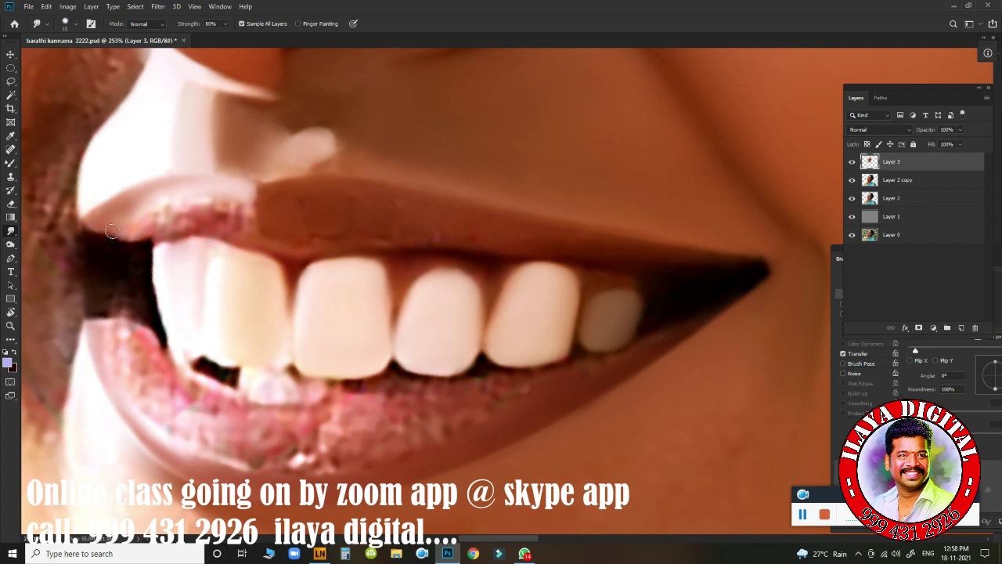
# Step: Smudge the remaining texture on the lit and shaded halves of the upper lip and soften the far dark mouth corner
pyautogui.moveTo(129, 236)
pyautogui.mouseDown()
pyautogui.moveTo(157, 221)
pyautogui.moveTo(147, 201)
pyautogui.moveTo(144, 209)
pyautogui.moveTo(203, 196)
pyautogui.moveTo(203, 205)
pyautogui.moveTo(239, 209)
pyautogui.moveTo(244, 231)
pyautogui.moveTo(179, 224)
pyautogui.moveTo(191, 226)
pyautogui.moveTo(168, 230)
pyautogui.moveTo(204, 232)
pyautogui.moveTo(155, 243)
pyautogui.moveTo(196, 246)
pyautogui.moveTo(218, 229)
pyautogui.moveTo(244, 235)
pyautogui.moveTo(202, 226)
pyautogui.moveTo(245, 232)
pyautogui.mouseUp()
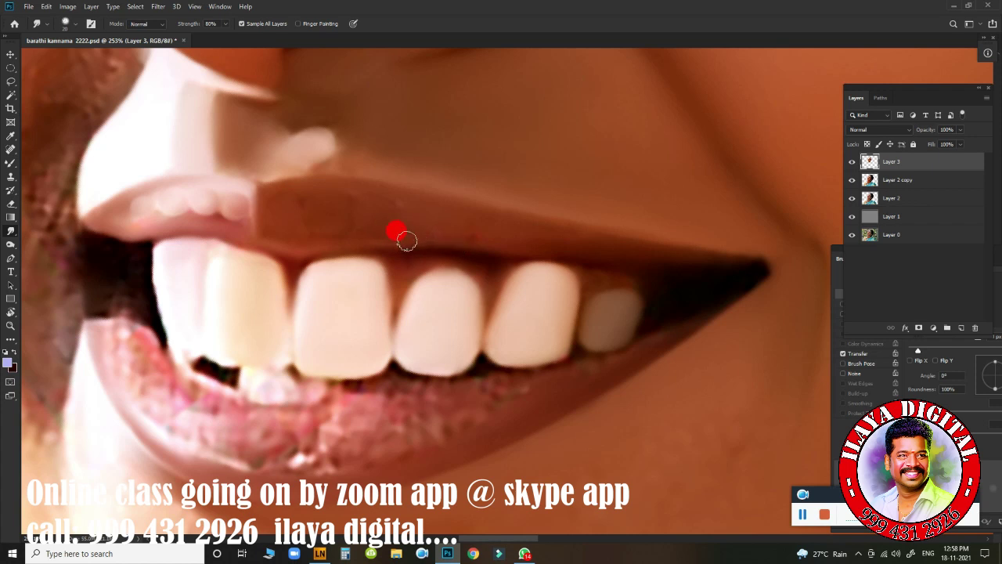
pyautogui.moveTo(498, 228)
pyautogui.mouseDown()
pyautogui.moveTo(692, 266)
pyautogui.moveTo(550, 239)
pyautogui.moveTo(591, 264)
pyautogui.moveTo(603, 264)
pyautogui.moveTo(471, 228)
pyautogui.mouseUp()
pyautogui.moveTo(326, 202)
pyautogui.mouseDown()
pyautogui.moveTo(289, 202)
pyautogui.moveTo(302, 193)
pyautogui.moveTo(444, 209)
pyautogui.moveTo(317, 210)
pyautogui.moveTo(346, 227)
pyautogui.moveTo(309, 229)
pyautogui.moveTo(489, 245)
pyautogui.moveTo(378, 222)
pyautogui.moveTo(345, 200)
pyautogui.moveTo(281, 219)
pyautogui.moveTo(554, 251)
pyautogui.moveTo(445, 219)
pyautogui.moveTo(465, 218)
pyautogui.moveTo(533, 235)
pyautogui.moveTo(359, 226)
pyautogui.moveTo(500, 243)
pyautogui.moveTo(276, 231)
pyautogui.mouseUp()
pyautogui.moveTo(236, 180); pyautogui.dragTo(233, 178)
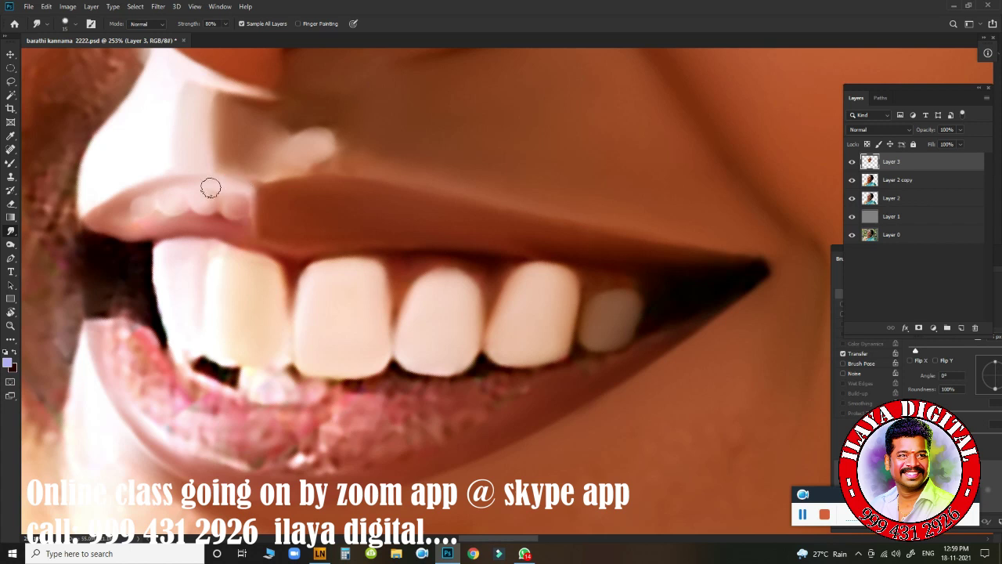
pyautogui.moveTo(141, 202)
pyautogui.mouseDown()
pyautogui.moveTo(121, 205)
pyautogui.moveTo(202, 188)
pyautogui.moveTo(172, 204)
pyautogui.moveTo(226, 223)
pyautogui.moveTo(115, 224)
pyautogui.moveTo(243, 222)
pyautogui.mouseUp()
pyautogui.moveTo(156, 225)
pyautogui.mouseDown()
pyautogui.moveTo(104, 227)
pyautogui.moveTo(92, 248)
pyautogui.moveTo(78, 230)
pyautogui.moveTo(128, 277)
pyautogui.moveTo(96, 334)
pyautogui.moveTo(95, 289)
pyautogui.moveTo(90, 339)
pyautogui.moveTo(93, 281)
pyautogui.moveTo(100, 337)
pyautogui.mouseUp()
pyautogui.moveTo(115, 301)
pyautogui.mouseDown()
pyautogui.moveTo(101, 324)
pyautogui.moveTo(104, 270)
pyautogui.moveTo(135, 323)
pyautogui.moveTo(132, 302)
pyautogui.moveTo(147, 364)
pyautogui.mouseUp()
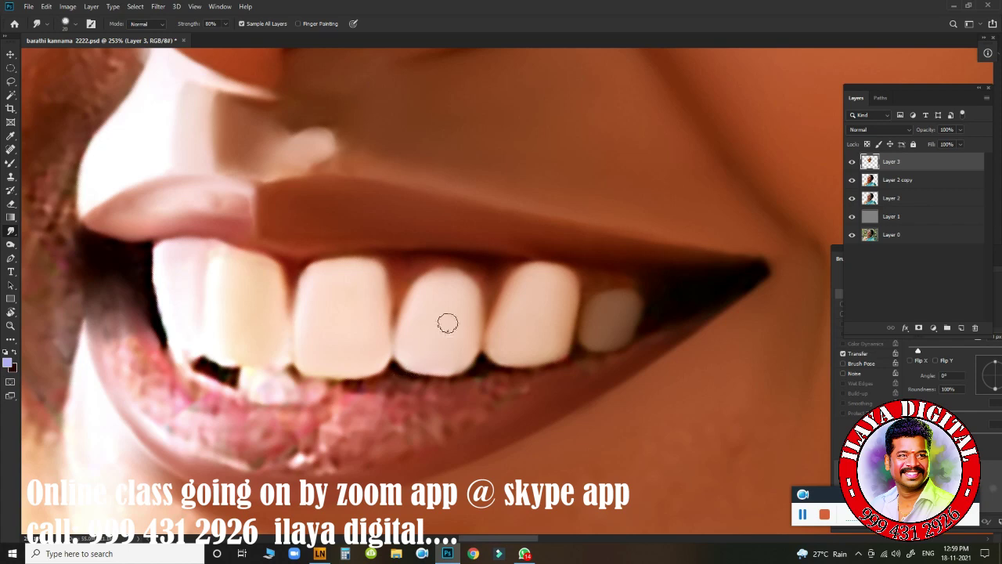
# Step: Smudge the coarse texture and highlight specks across the body and lower band of the lower lip
pyautogui.moveTo(447, 323)
pyautogui.mouseDown()
pyautogui.moveTo(488, 321)
pyautogui.moveTo(466, 304)
pyautogui.moveTo(581, 371)
pyautogui.moveTo(599, 365)
pyautogui.moveTo(378, 327)
pyautogui.moveTo(380, 279)
pyautogui.mouseUp()
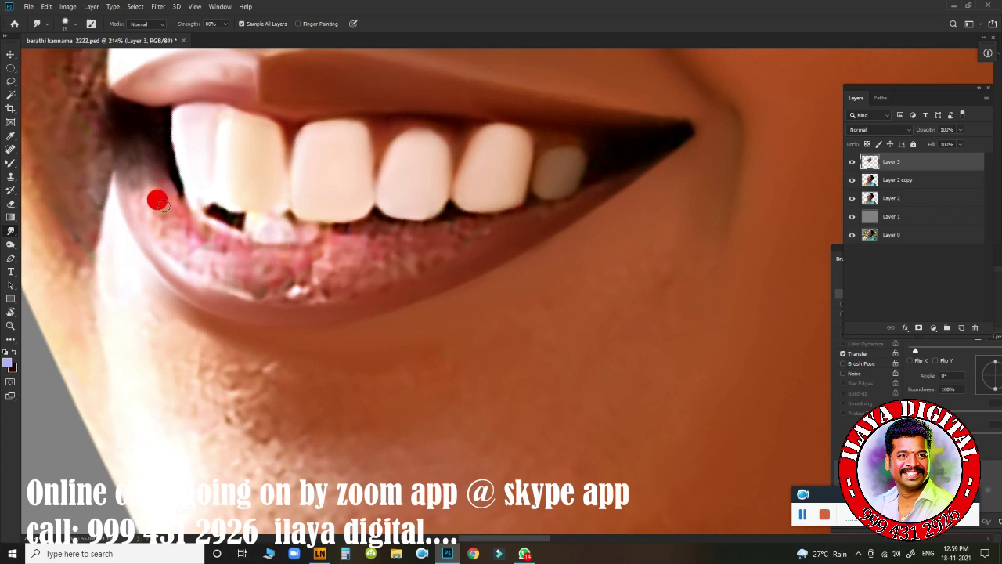
pyautogui.moveTo(179, 227)
pyautogui.mouseDown()
pyautogui.moveTo(170, 221)
pyautogui.moveTo(203, 251)
pyautogui.moveTo(306, 255)
pyautogui.moveTo(339, 234)
pyautogui.moveTo(387, 236)
pyautogui.mouseUp()
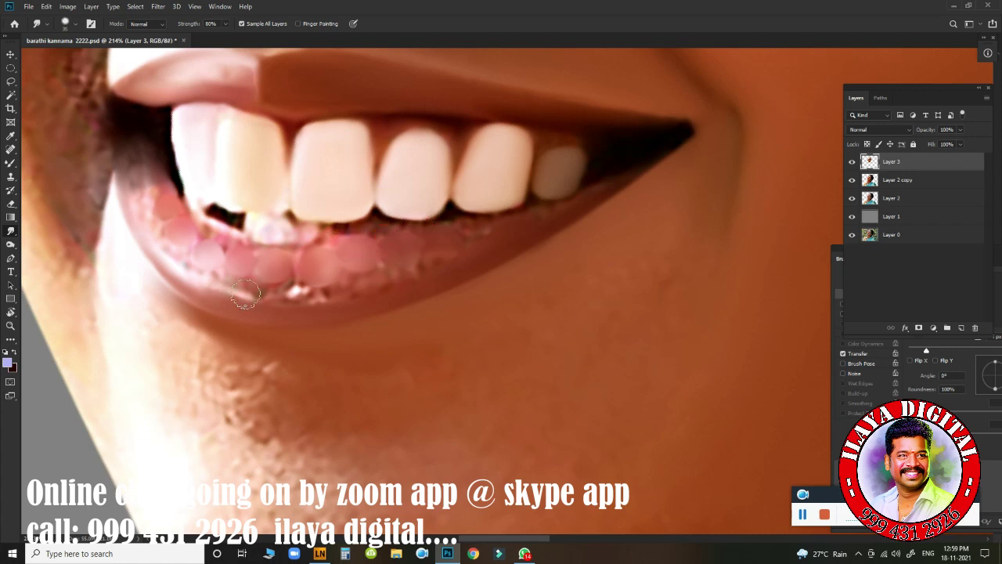
pyautogui.moveTo(178, 268)
pyautogui.mouseDown()
pyautogui.moveTo(247, 289)
pyautogui.moveTo(209, 279)
pyautogui.moveTo(342, 286)
pyautogui.moveTo(247, 291)
pyautogui.moveTo(368, 282)
pyautogui.mouseUp()
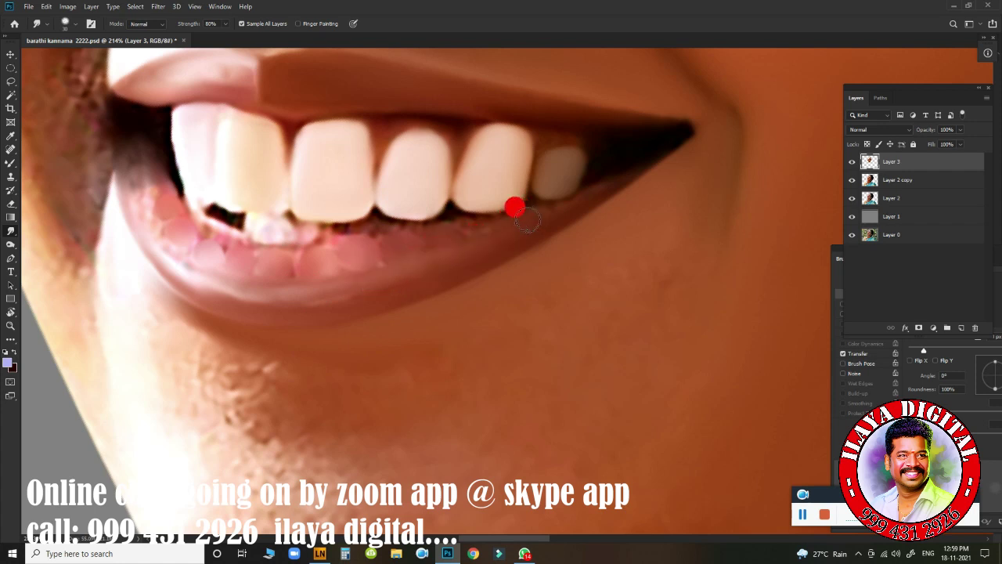
pyautogui.moveTo(527, 222)
pyautogui.mouseDown()
pyautogui.moveTo(631, 161)
pyautogui.moveTo(504, 235)
pyautogui.moveTo(304, 300)
pyautogui.mouseUp()
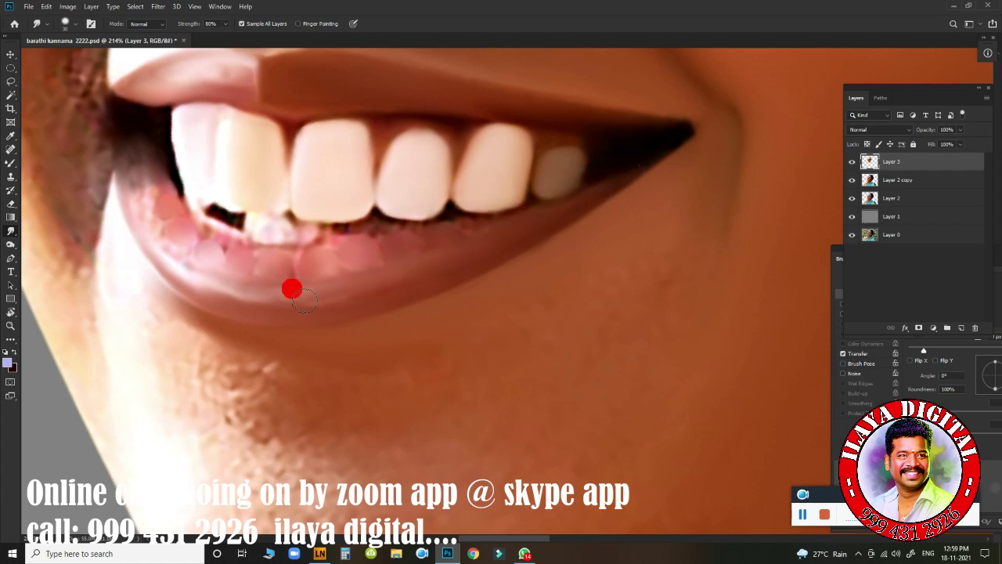
pyautogui.moveTo(408, 283)
pyautogui.mouseDown()
pyautogui.moveTo(258, 300)
pyautogui.moveTo(431, 271)
pyautogui.mouseUp()
pyautogui.moveTo(209, 283); pyautogui.dragTo(176, 262)
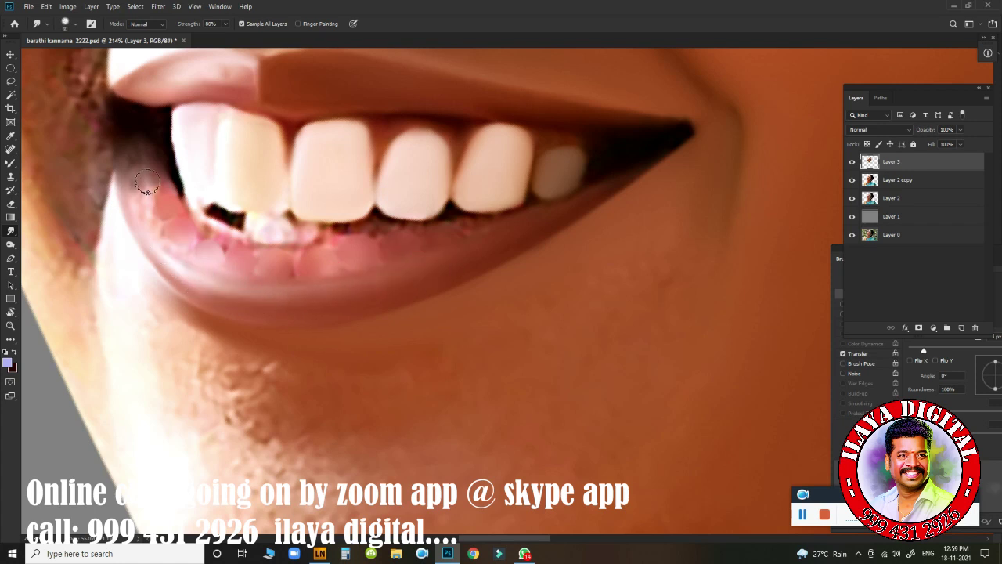
# Step: Smudge the lower lip's inner edge from the far mouth corner along the teeth, including the small lower tooth
pyautogui.moveTo(131, 148)
pyautogui.mouseDown()
pyautogui.moveTo(141, 183)
pyautogui.moveTo(137, 155)
pyautogui.moveTo(154, 139)
pyautogui.moveTo(136, 177)
pyautogui.moveTo(155, 237)
pyautogui.moveTo(180, 266)
pyautogui.moveTo(165, 249)
pyautogui.moveTo(160, 188)
pyautogui.mouseUp()
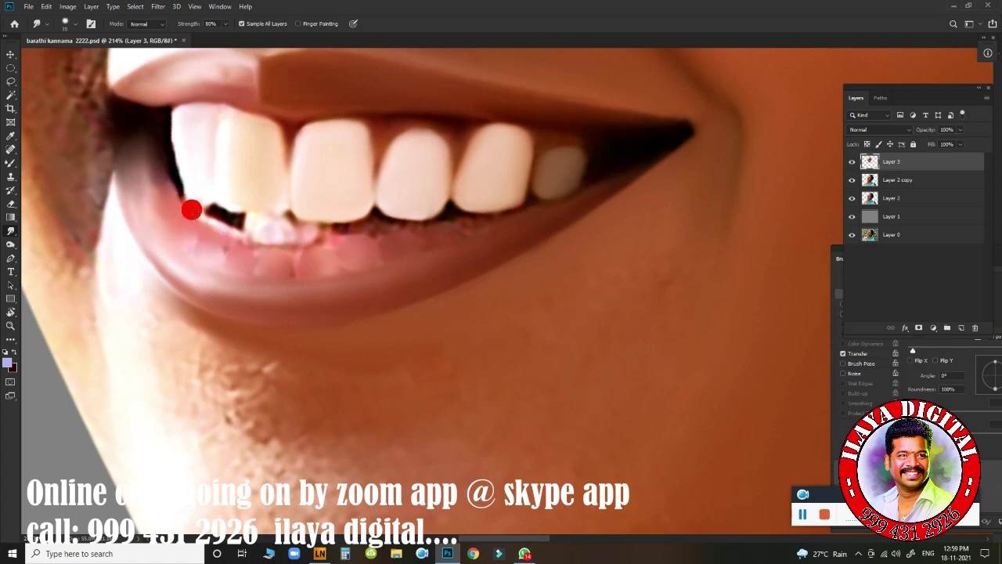
pyautogui.moveTo(191, 210)
pyautogui.mouseDown()
pyautogui.moveTo(238, 232)
pyautogui.moveTo(265, 228)
pyautogui.mouseUp()
pyautogui.moveTo(259, 221)
pyautogui.mouseDown()
pyautogui.moveTo(278, 236)
pyautogui.moveTo(367, 231)
pyautogui.moveTo(323, 239)
pyautogui.moveTo(378, 220)
pyautogui.moveTo(327, 227)
pyautogui.moveTo(377, 219)
pyautogui.moveTo(495, 216)
pyautogui.mouseUp()
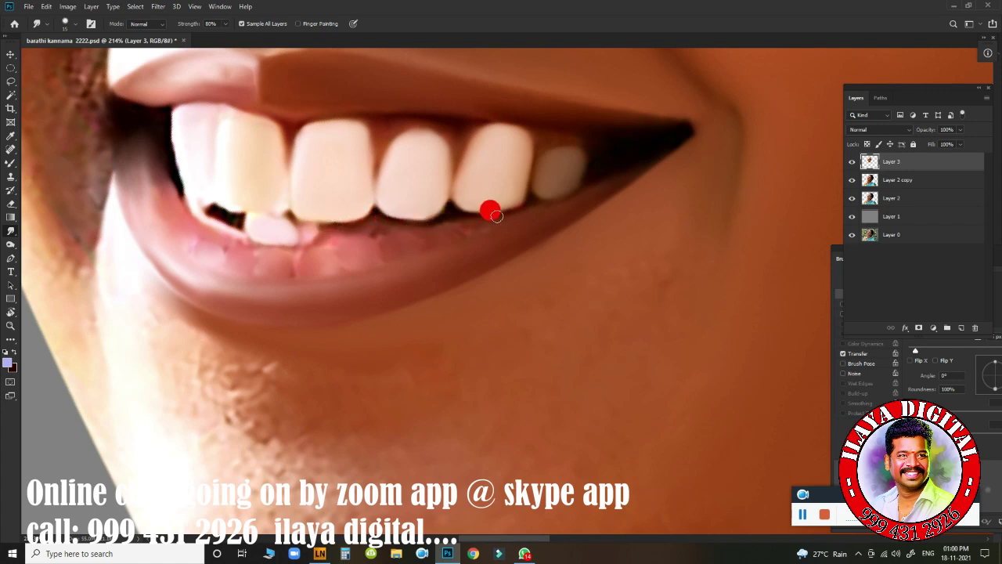
pyautogui.moveTo(366, 222)
pyautogui.mouseDown()
pyautogui.moveTo(387, 240)
pyautogui.moveTo(487, 226)
pyautogui.moveTo(400, 260)
pyautogui.mouseUp()
# Step: Blend the leftover pink patches across the middle of the lower lip into a smooth gradient
pyautogui.moveTo(198, 229)
pyautogui.mouseDown()
pyautogui.moveTo(295, 255)
pyautogui.moveTo(370, 241)
pyautogui.moveTo(382, 252)
pyautogui.moveTo(362, 268)
pyautogui.moveTo(304, 273)
pyautogui.mouseUp()
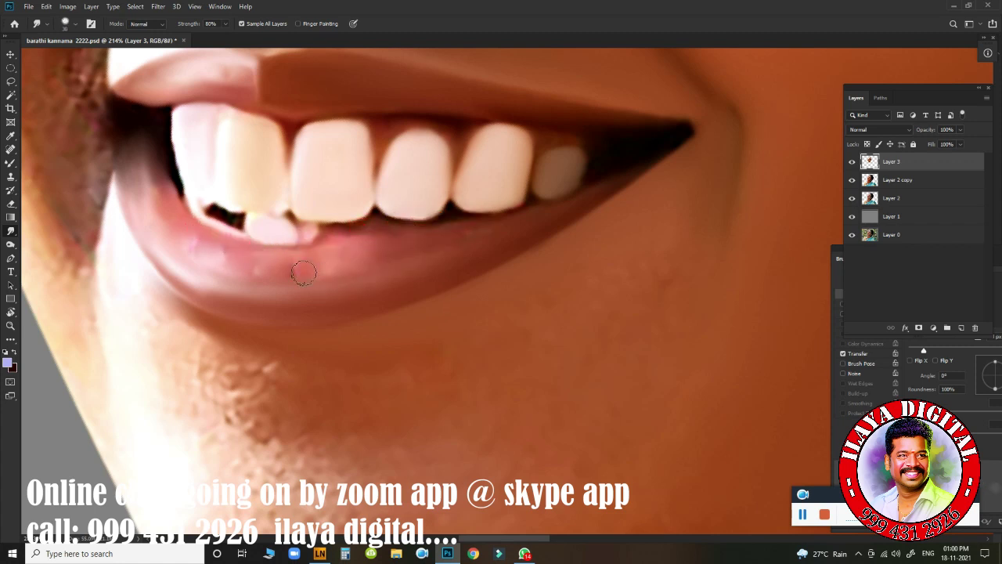
pyautogui.moveTo(213, 262)
pyautogui.mouseDown()
pyautogui.moveTo(272, 274)
pyautogui.moveTo(312, 258)
pyautogui.moveTo(317, 275)
pyautogui.moveTo(367, 265)
pyautogui.moveTo(337, 246)
pyautogui.moveTo(387, 261)
pyautogui.mouseUp()
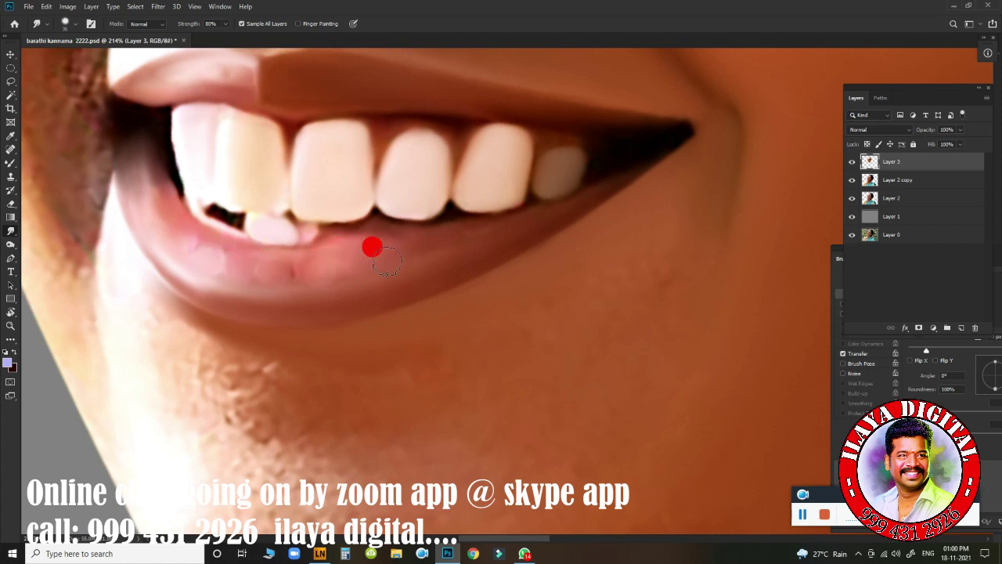
pyautogui.moveTo(188, 266)
pyautogui.mouseDown()
pyautogui.moveTo(205, 281)
pyautogui.moveTo(278, 302)
pyautogui.moveTo(352, 284)
pyautogui.moveTo(210, 283)
pyautogui.mouseUp()
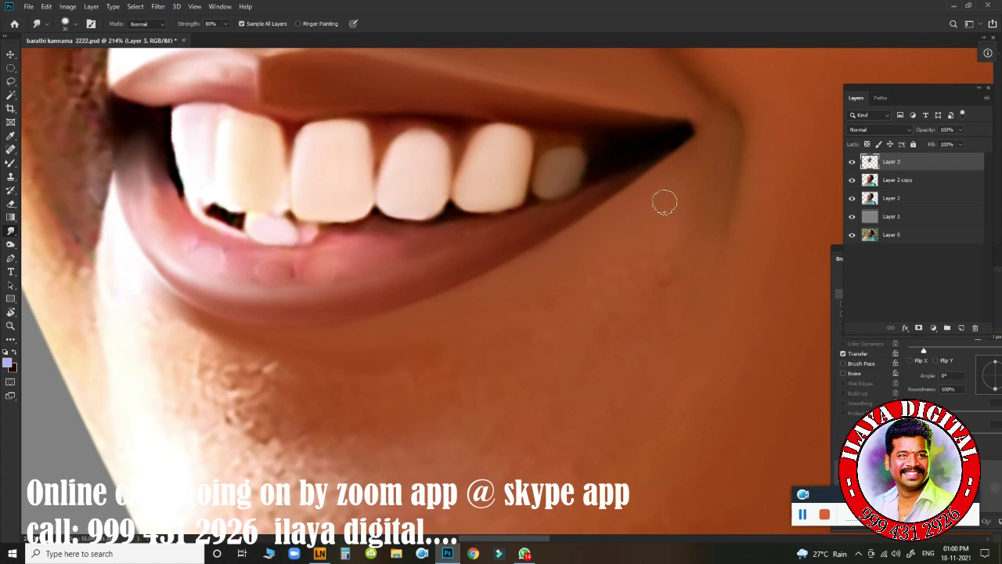
pyautogui.moveTo(562, 304)
pyautogui.mouseDown()
pyautogui.moveTo(501, 298)
pyautogui.moveTo(603, 320)
pyautogui.mouseUp()
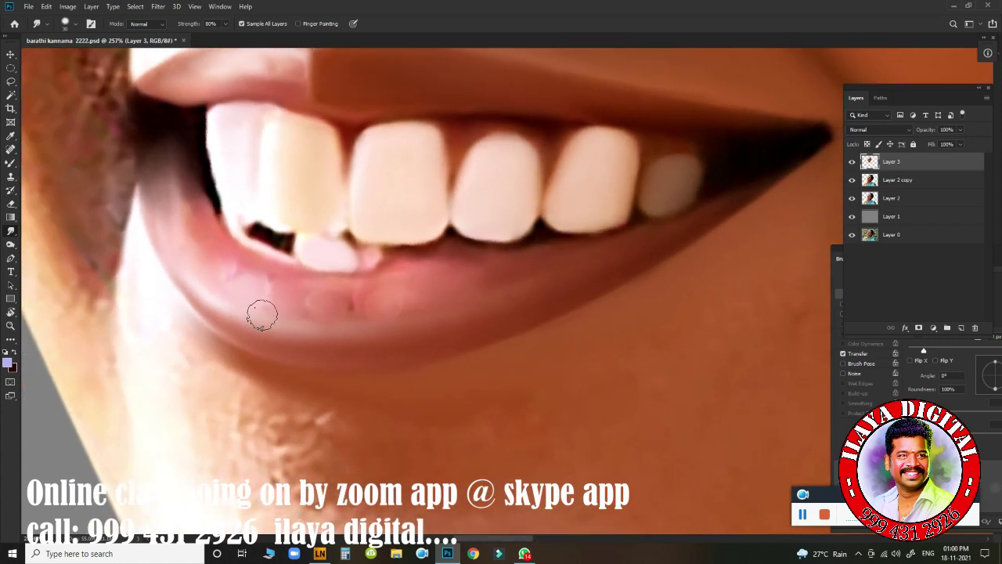
pyautogui.moveTo(261, 314)
pyautogui.mouseDown()
pyautogui.moveTo(289, 300)
pyautogui.moveTo(285, 318)
pyautogui.moveTo(325, 298)
pyautogui.moveTo(329, 329)
pyautogui.mouseUp()
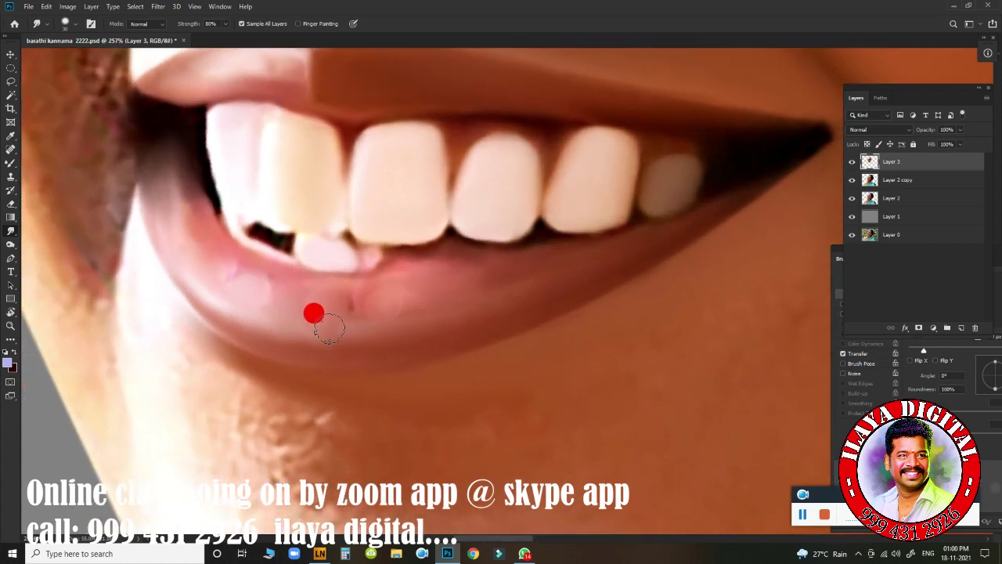
pyautogui.moveTo(372, 306)
pyautogui.mouseDown()
pyautogui.moveTo(367, 293)
pyautogui.moveTo(423, 307)
pyautogui.mouseUp()
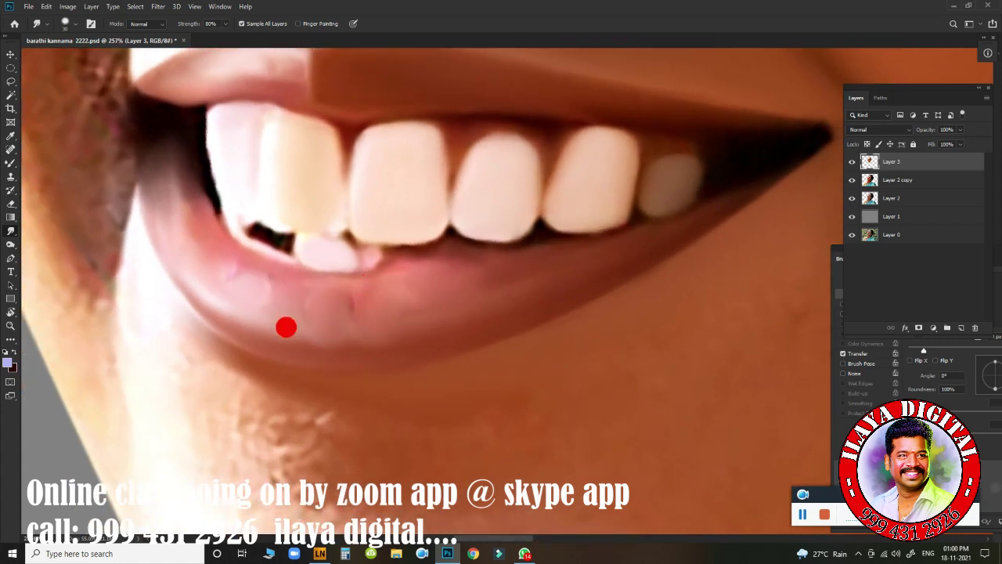
pyautogui.moveTo(286, 328); pyautogui.dragTo(336, 324)
pyautogui.moveTo(426, 283)
pyautogui.mouseDown()
pyautogui.moveTo(389, 277)
pyautogui.moveTo(386, 259)
pyautogui.moveTo(391, 268)
pyautogui.mouseUp()
pyautogui.moveTo(252, 291)
pyautogui.mouseDown()
pyautogui.moveTo(201, 245)
pyautogui.moveTo(219, 263)
pyautogui.mouseUp()
pyautogui.moveTo(339, 287); pyautogui.dragTo(353, 300)
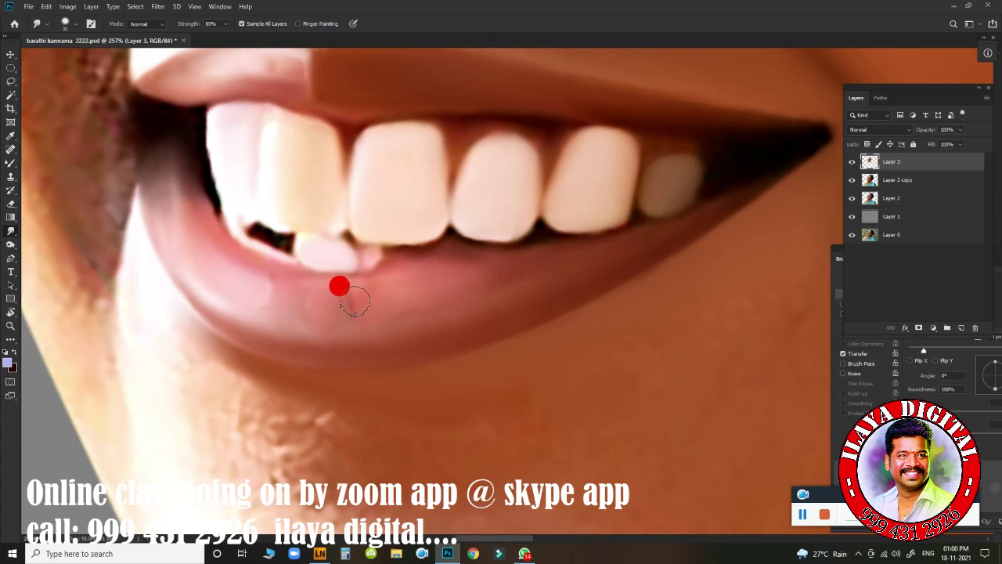
# Step: Load the face outline as a selection and smudge the chin's rough bottom edge into a clean contour
pyautogui.moveTo(559, 316); pyautogui.dragTo(498, 303)
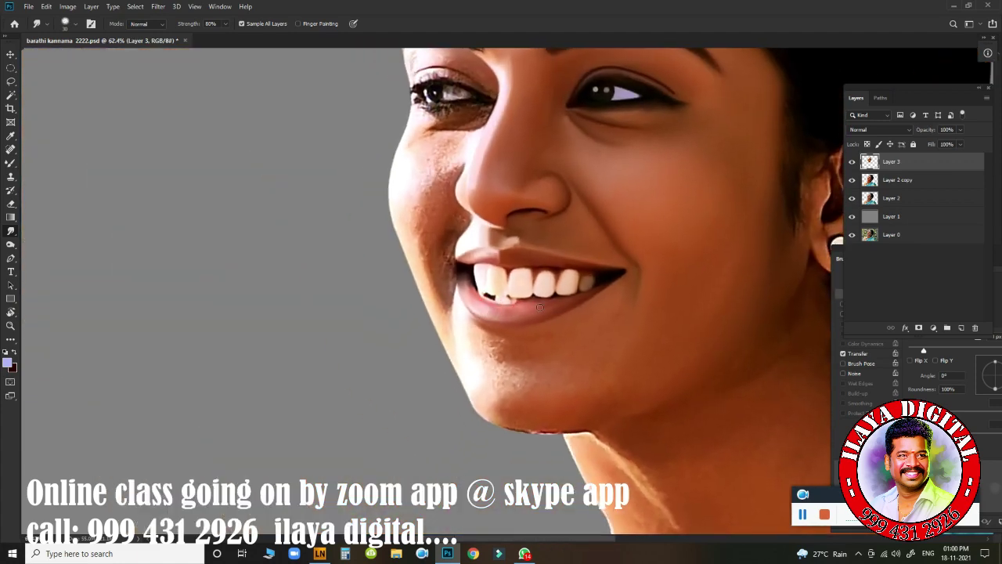
pyautogui.moveTo(540, 359); pyautogui.dragTo(586, 346)
pyautogui.moveTo(519, 336); pyautogui.dragTo(290, 208)
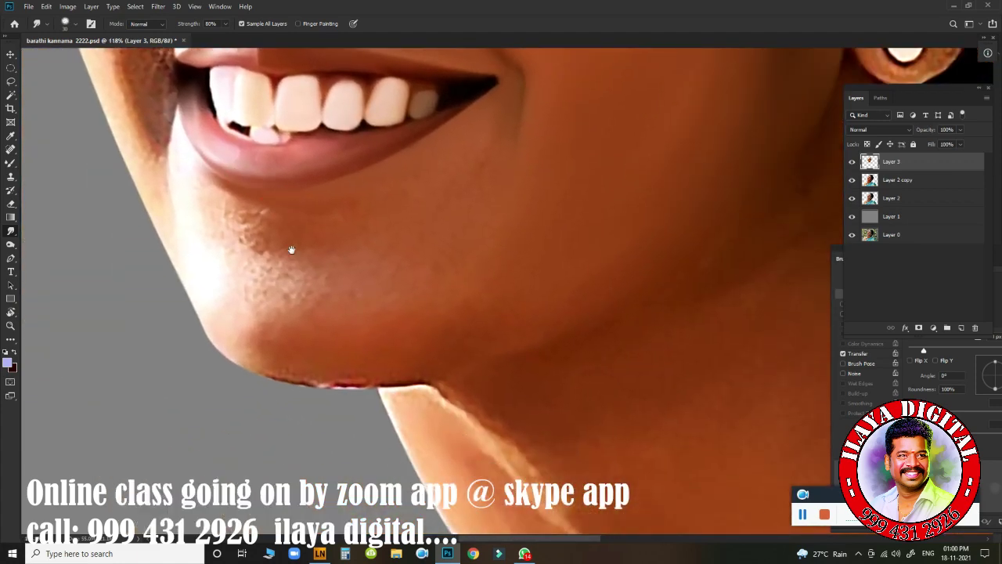
pyautogui.moveTo(292, 249); pyautogui.dragTo(403, 246)
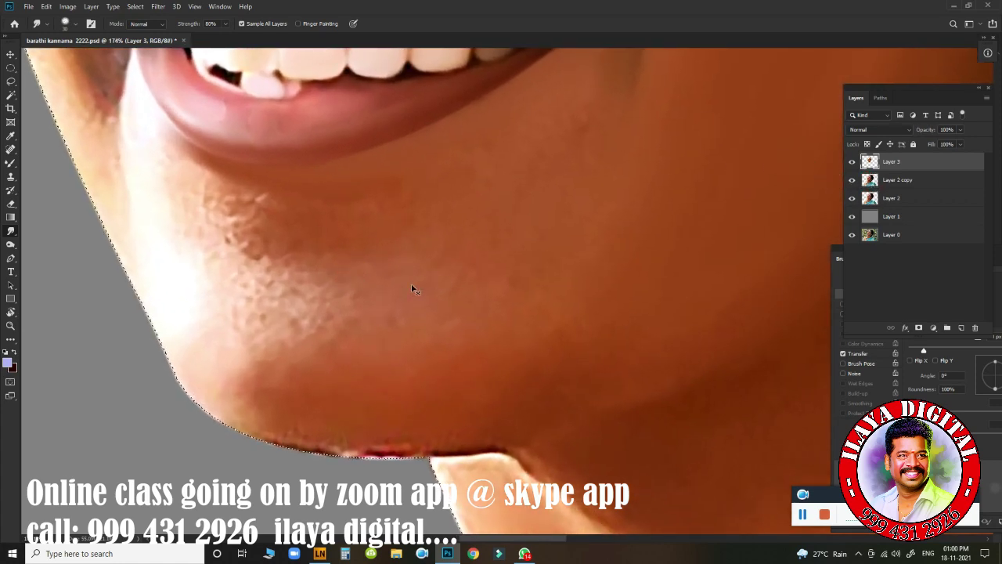
pyautogui.moveTo(412, 287)
pyautogui.mouseDown()
pyautogui.moveTo(441, 291)
pyautogui.moveTo(412, 291)
pyautogui.moveTo(425, 302)
pyautogui.mouseUp()
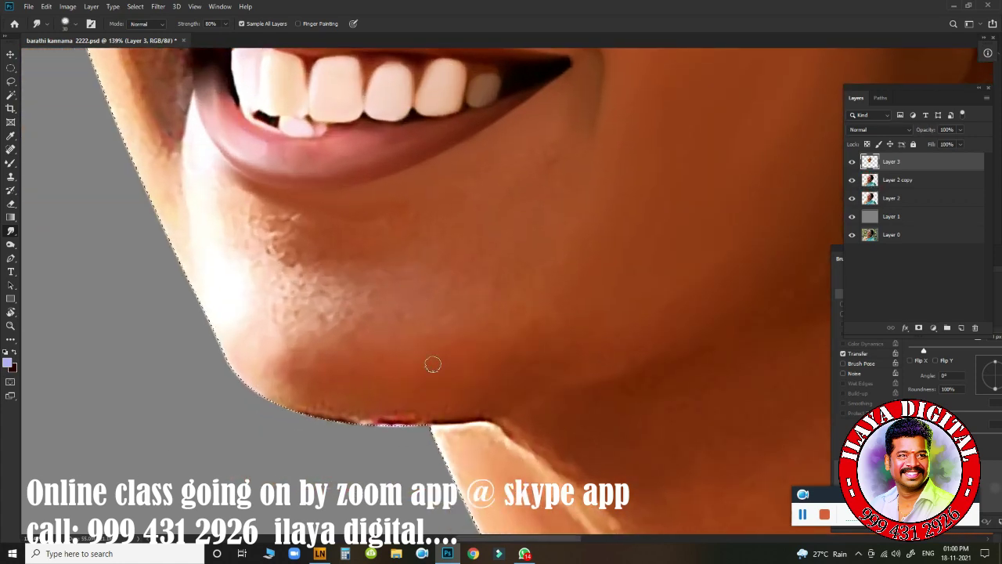
pyautogui.moveTo(452, 385)
pyautogui.mouseDown()
pyautogui.moveTo(432, 405)
pyautogui.moveTo(354, 414)
pyautogui.moveTo(415, 405)
pyautogui.moveTo(332, 405)
pyautogui.moveTo(395, 403)
pyautogui.mouseUp()
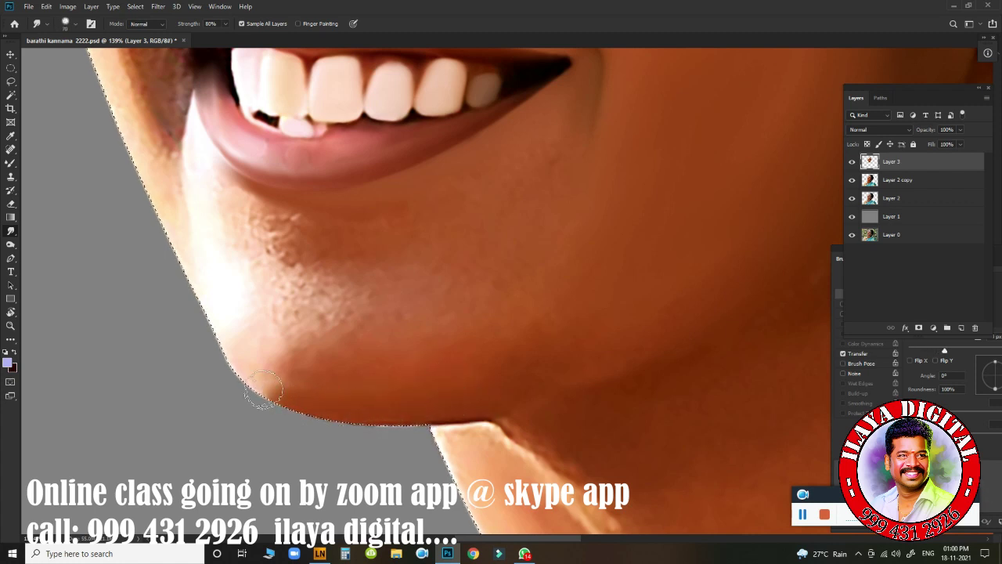
pyautogui.moveTo(215, 333)
pyautogui.mouseDown()
pyautogui.moveTo(280, 393)
pyautogui.moveTo(214, 349)
pyautogui.moveTo(281, 408)
pyautogui.moveTo(361, 408)
pyautogui.moveTo(226, 368)
pyautogui.moveTo(364, 423)
pyautogui.mouseUp()
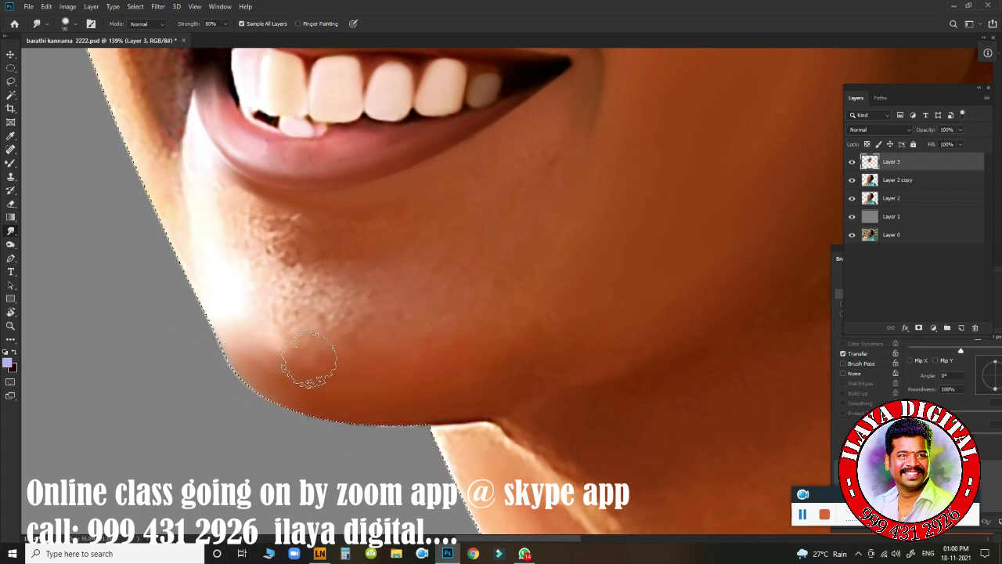
pyautogui.moveTo(310, 360)
pyautogui.mouseDown()
pyautogui.moveTo(269, 331)
pyautogui.moveTo(370, 373)
pyautogui.moveTo(314, 350)
pyautogui.moveTo(443, 355)
pyautogui.moveTo(262, 326)
pyautogui.moveTo(496, 356)
pyautogui.moveTo(437, 394)
pyautogui.moveTo(347, 397)
pyautogui.mouseUp()
# Step: Smudge the lit jaw edge and the bright highlight beside the chin using a progressively smaller brush
pyautogui.moveTo(229, 346); pyautogui.dragTo(208, 287)
pyautogui.press('[')
pyautogui.press('[')
pyautogui.press('[')
pyautogui.moveTo(162, 200)
pyautogui.mouseDown()
pyautogui.moveTo(136, 163)
pyautogui.moveTo(106, 92)
pyautogui.moveTo(130, 97)
pyautogui.moveTo(163, 176)
pyautogui.moveTo(118, 92)
pyautogui.moveTo(157, 197)
pyautogui.mouseUp()
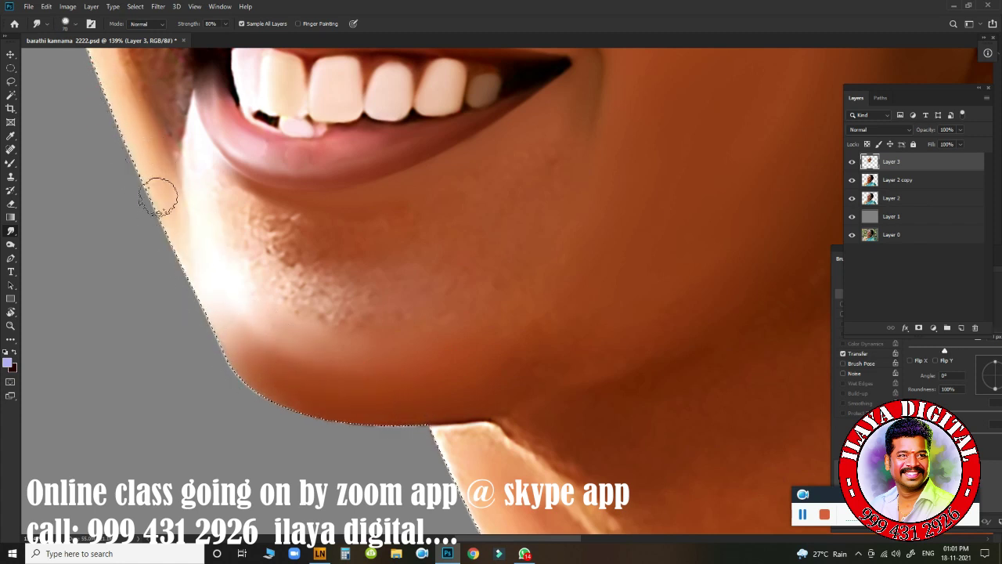
pyautogui.press('[')
pyautogui.press('[')
pyautogui.moveTo(197, 162)
pyautogui.mouseDown()
pyautogui.moveTo(191, 185)
pyautogui.moveTo(194, 205)
pyautogui.moveTo(204, 206)
pyautogui.moveTo(203, 192)
pyautogui.moveTo(218, 284)
pyautogui.mouseUp()
pyautogui.moveTo(219, 285)
pyautogui.mouseDown()
pyautogui.moveTo(260, 260)
pyautogui.moveTo(266, 275)
pyautogui.moveTo(244, 298)
pyautogui.mouseUp()
# Step: Smudge the grainy brown and pale patches below the lower lip into smooth skin with a brush size of about 80
pyautogui.press('[')
pyautogui.press(']')
pyautogui.press(']')
pyautogui.press(']')
pyautogui.moveTo(280, 229)
pyautogui.mouseDown()
pyautogui.moveTo(283, 226)
pyautogui.moveTo(277, 240)
pyautogui.moveTo(356, 225)
pyautogui.moveTo(327, 220)
pyautogui.moveTo(346, 210)
pyautogui.moveTo(304, 208)
pyautogui.moveTo(280, 232)
pyautogui.moveTo(353, 243)
pyautogui.moveTo(308, 249)
pyautogui.moveTo(340, 248)
pyautogui.moveTo(398, 214)
pyautogui.moveTo(327, 232)
pyautogui.mouseUp()
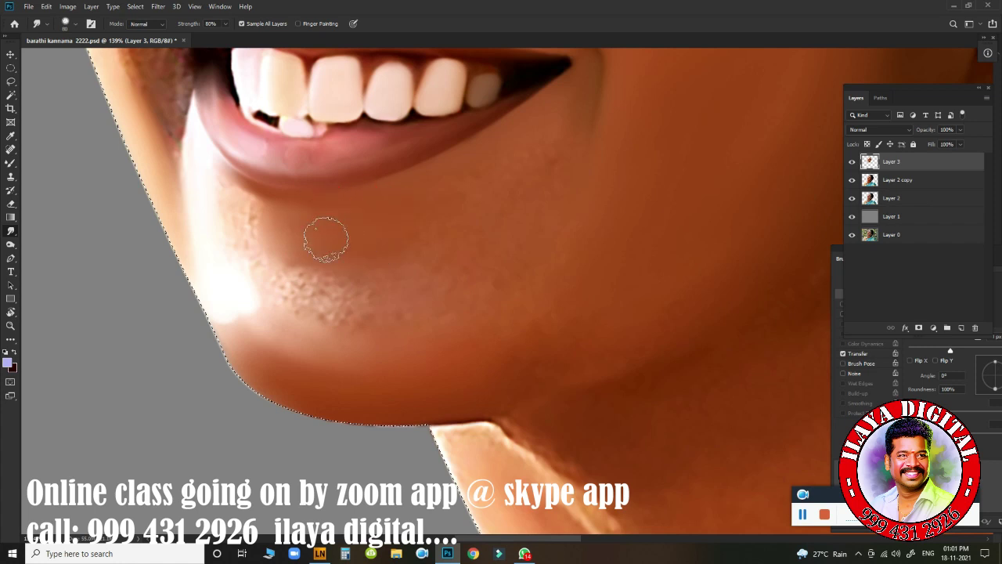
pyautogui.moveTo(316, 304)
pyautogui.mouseDown()
pyautogui.moveTo(291, 282)
pyautogui.moveTo(343, 292)
pyautogui.moveTo(351, 305)
pyautogui.moveTo(354, 295)
pyautogui.moveTo(310, 273)
pyautogui.moveTo(390, 272)
pyautogui.moveTo(317, 273)
pyautogui.moveTo(318, 290)
pyautogui.moveTo(336, 311)
pyautogui.moveTo(399, 317)
pyautogui.moveTo(334, 317)
pyautogui.moveTo(304, 292)
pyautogui.moveTo(401, 284)
pyautogui.mouseUp()
# Step: Smooth the mottled skin from below the mouth corner to the middle of the chin using a larger Smudge brush
pyautogui.press(']')
pyautogui.press(']')
pyautogui.press(']')
pyautogui.moveTo(487, 171)
pyautogui.mouseDown()
pyautogui.moveTo(506, 179)
pyautogui.moveTo(564, 143)
pyautogui.moveTo(609, 159)
pyautogui.moveTo(592, 166)
pyautogui.mouseUp()
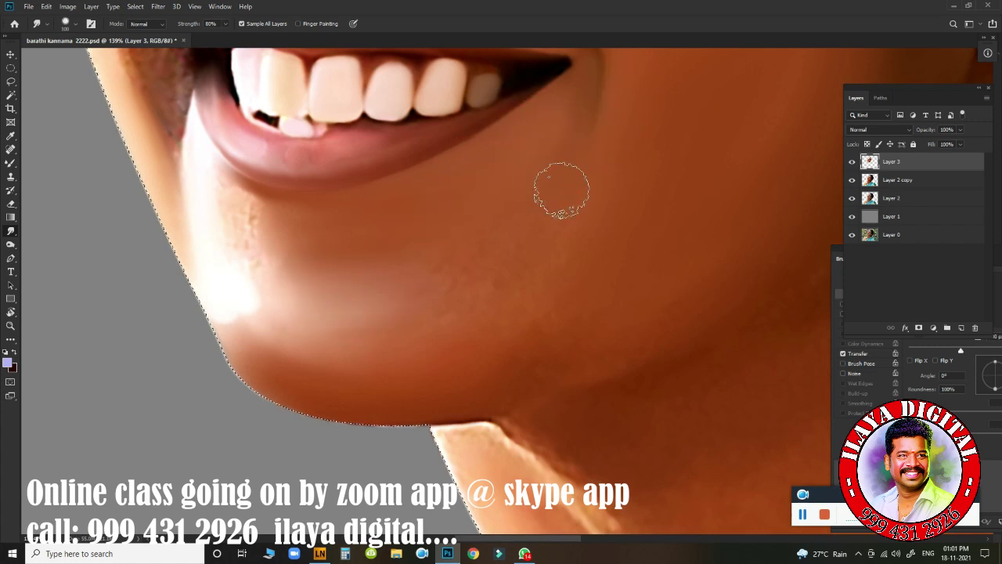
pyautogui.press(']')
pyautogui.moveTo(423, 287)
pyautogui.mouseDown()
pyautogui.moveTo(524, 259)
pyautogui.moveTo(461, 290)
pyautogui.moveTo(618, 287)
pyautogui.moveTo(376, 310)
pyautogui.mouseUp()
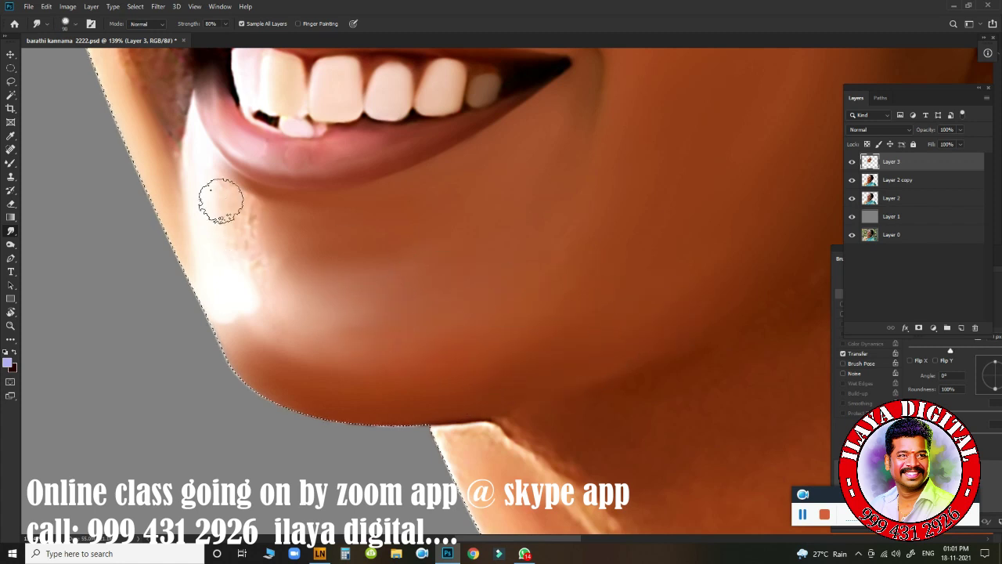
# Step: Blend the rough boundary between the bright chin highlight and the brown skin, and even out the chin's remaining tones
pyautogui.moveTo(224, 197)
pyautogui.mouseDown()
pyautogui.moveTo(219, 172)
pyautogui.moveTo(266, 208)
pyautogui.moveTo(231, 196)
pyautogui.moveTo(288, 216)
pyautogui.moveTo(222, 189)
pyautogui.moveTo(250, 226)
pyautogui.moveTo(216, 209)
pyautogui.moveTo(263, 244)
pyautogui.moveTo(219, 228)
pyautogui.moveTo(263, 283)
pyautogui.mouseUp()
pyautogui.moveTo(265, 227)
pyautogui.mouseDown()
pyautogui.moveTo(244, 209)
pyautogui.moveTo(255, 215)
pyautogui.moveTo(250, 261)
pyautogui.moveTo(313, 310)
pyautogui.mouseUp()
pyautogui.moveTo(448, 331); pyautogui.dragTo(406, 334)
pyautogui.moveTo(419, 271); pyautogui.dragTo(406, 266)
pyautogui.moveTo(470, 330); pyautogui.dragTo(293, 269)
pyautogui.moveTo(381, 316); pyautogui.dragTo(409, 323)
pyautogui.moveTo(378, 328); pyautogui.dragTo(441, 228)
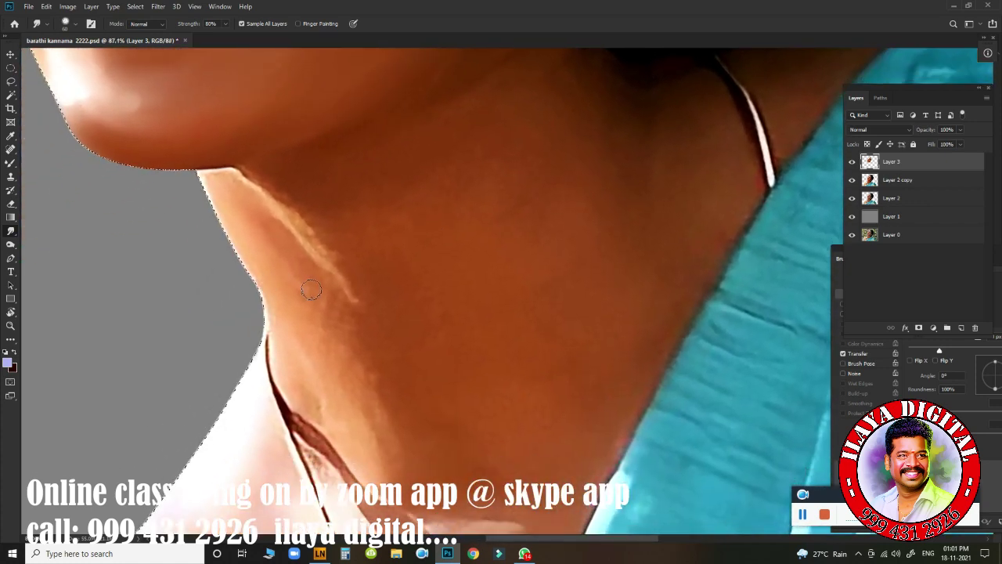
# Step: Smudge the lit front strip of the neck from under the chin down to the necklace, enlarging the brush to 125
pyautogui.moveTo(226, 204)
pyautogui.mouseDown()
pyautogui.moveTo(219, 183)
pyautogui.moveTo(201, 182)
pyautogui.moveTo(262, 284)
pyautogui.mouseUp()
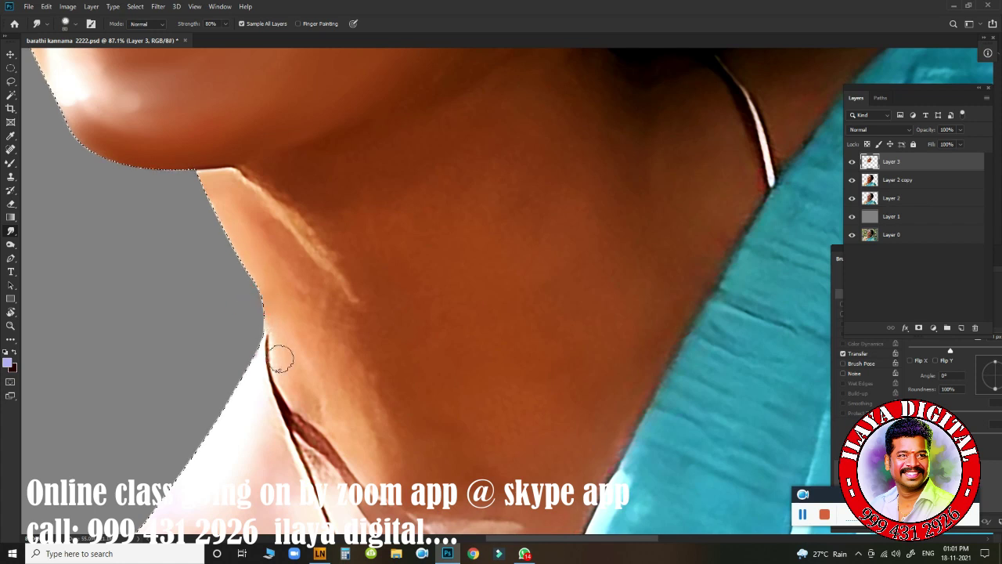
pyautogui.moveTo(280, 358); pyautogui.dragTo(262, 302)
pyautogui.press(']')
pyautogui.press(']')
pyautogui.moveTo(232, 195)
pyautogui.mouseDown()
pyautogui.moveTo(291, 224)
pyautogui.moveTo(336, 282)
pyautogui.moveTo(284, 265)
pyautogui.moveTo(342, 349)
pyautogui.moveTo(338, 425)
pyautogui.moveTo(286, 332)
pyautogui.moveTo(342, 364)
pyautogui.moveTo(377, 427)
pyautogui.moveTo(374, 448)
pyautogui.moveTo(364, 354)
pyautogui.mouseUp()
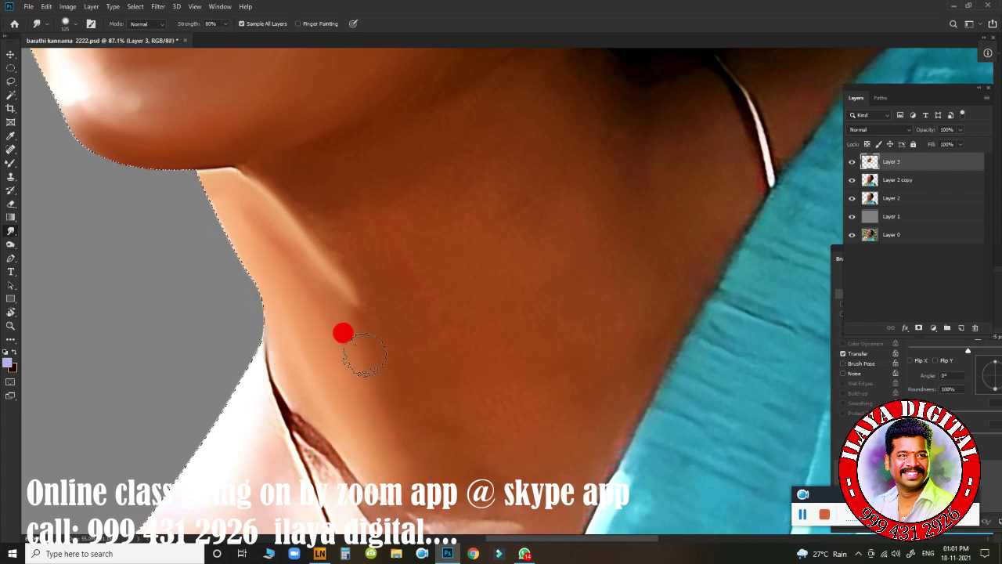
# Step: Soften the bright line running from under the chin down the neck with a smaller Smudge brush
pyautogui.press('[')
pyautogui.press('[')
pyautogui.press('[')
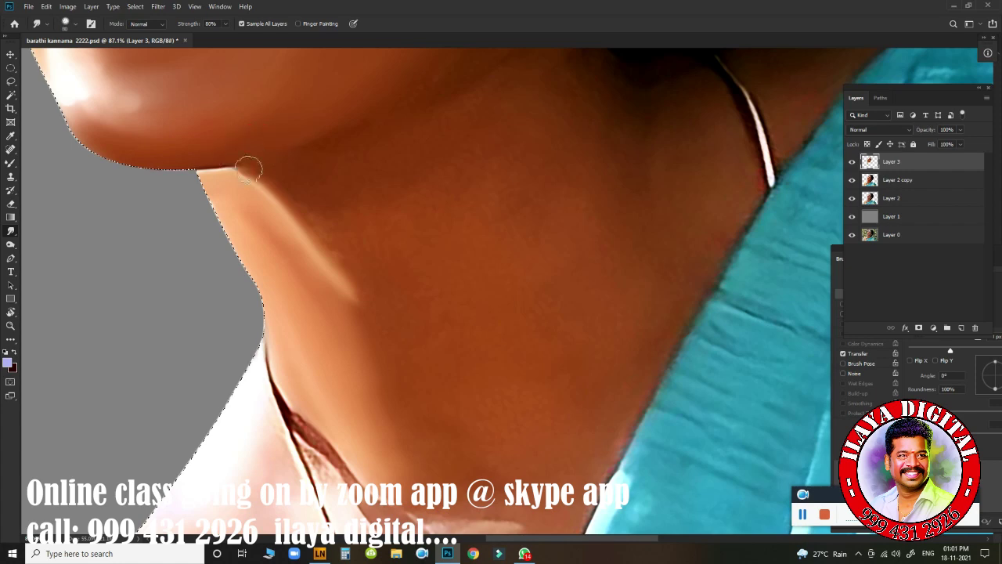
pyautogui.moveTo(252, 179); pyautogui.dragTo(337, 266)
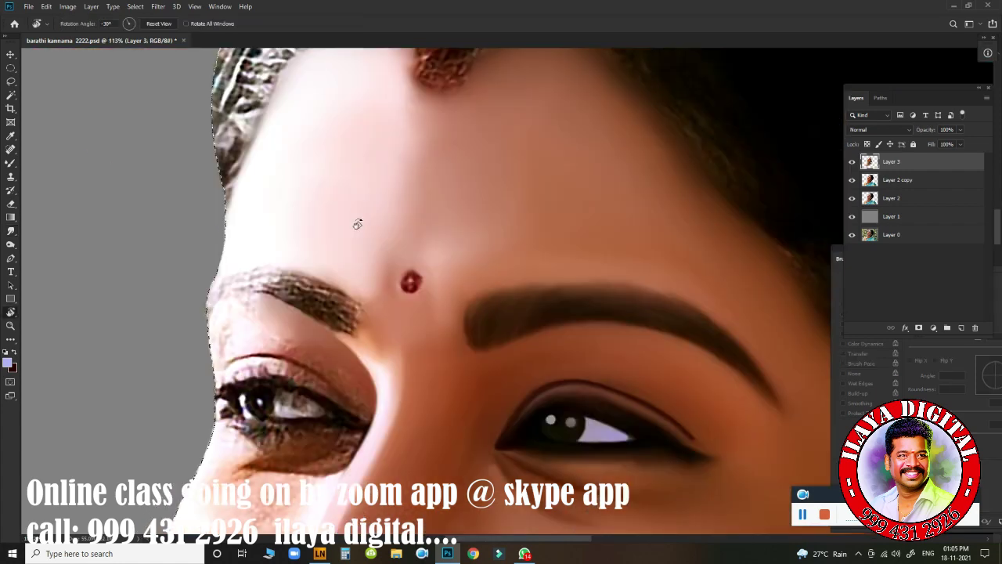
# Step: Repaint the bindi between the eyebrows as a clean round purple dot with the Mixer Brush
pyautogui.moveTo(437, 260); pyautogui.dragTo(474, 282)
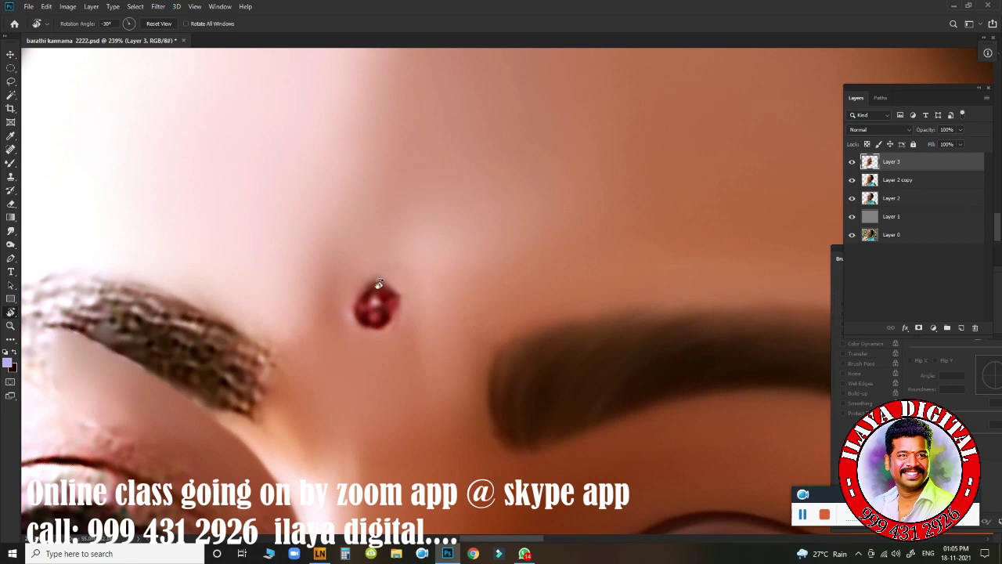
pyautogui.press('b')
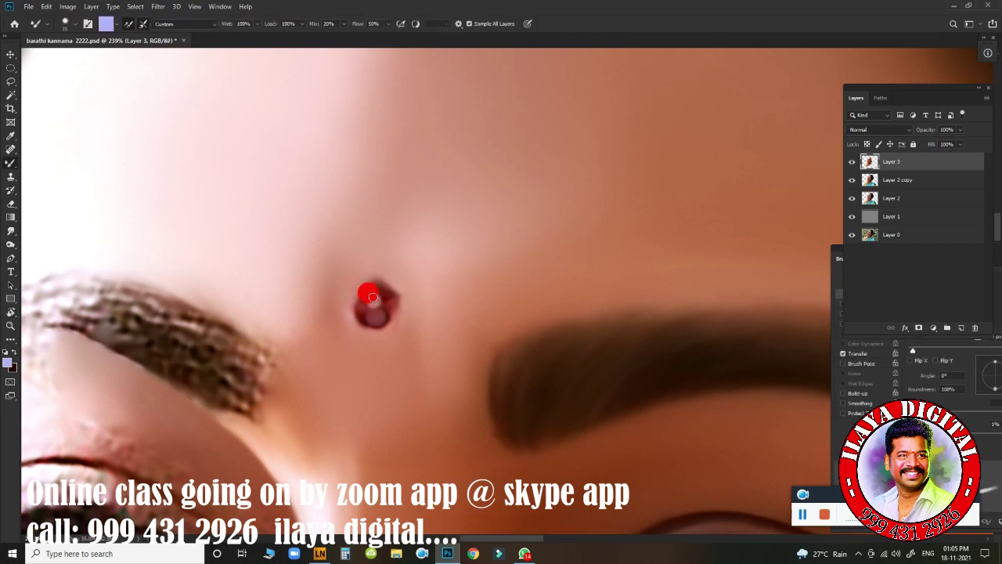
pyautogui.moveTo(373, 297); pyautogui.dragTo(381, 290)
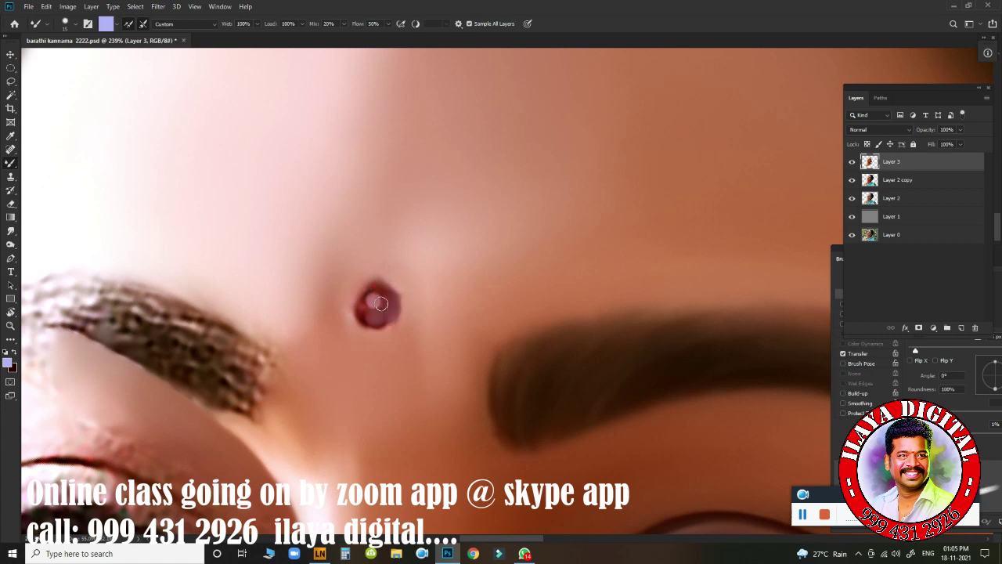
pyautogui.moveTo(365, 289)
pyautogui.mouseDown()
pyautogui.moveTo(379, 287)
pyautogui.moveTo(356, 313)
pyautogui.mouseUp()
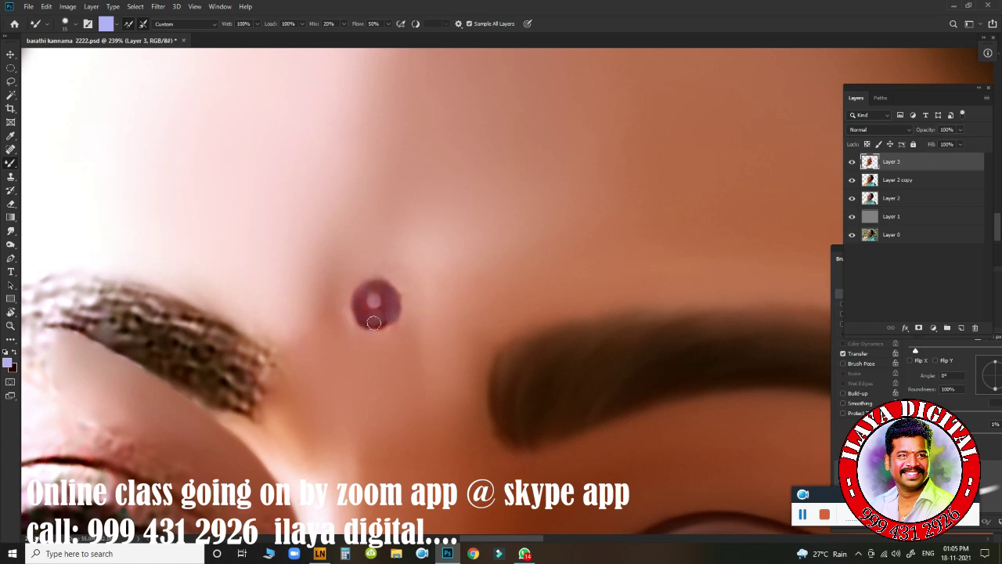
pyautogui.press('r')
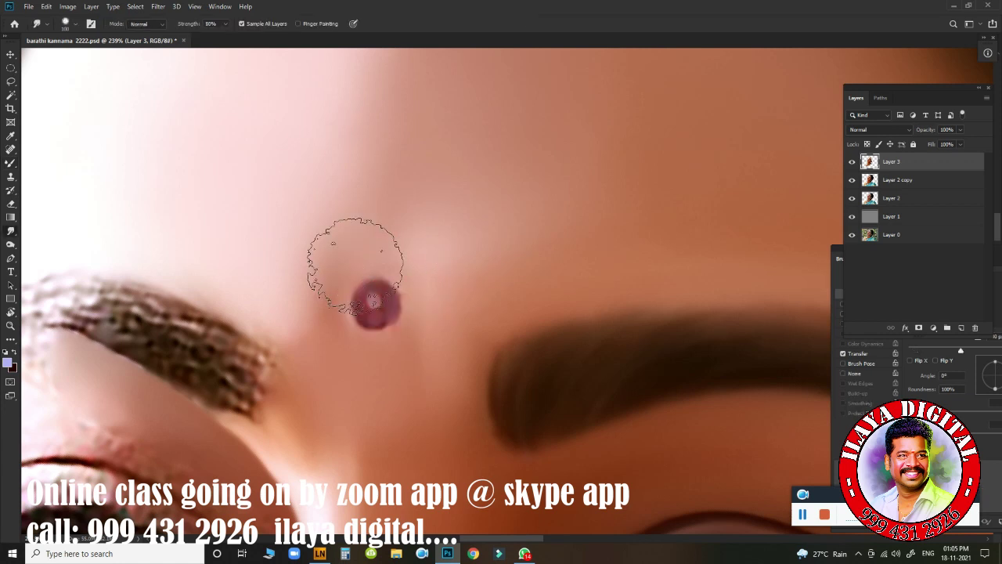
# Step: Trace the far eye's upper eyelid from the crease to the lash line with the Pen tool and load it as a selection
pyautogui.moveTo(309, 289)
pyautogui.mouseDown()
pyautogui.moveTo(275, 263)
pyautogui.moveTo(550, 170)
pyautogui.moveTo(491, 128)
pyautogui.mouseUp()
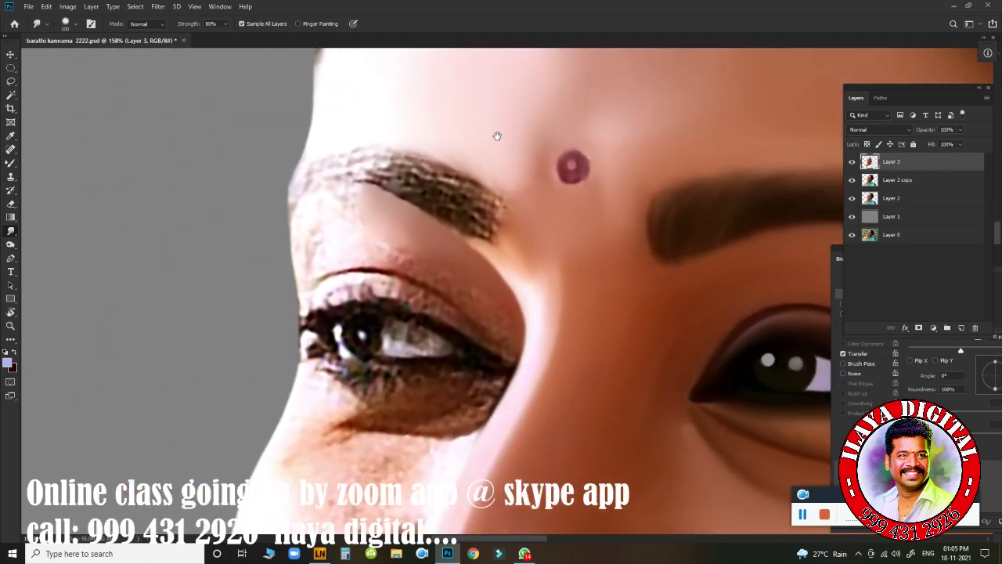
pyautogui.moveTo(463, 249); pyautogui.dragTo(495, 240)
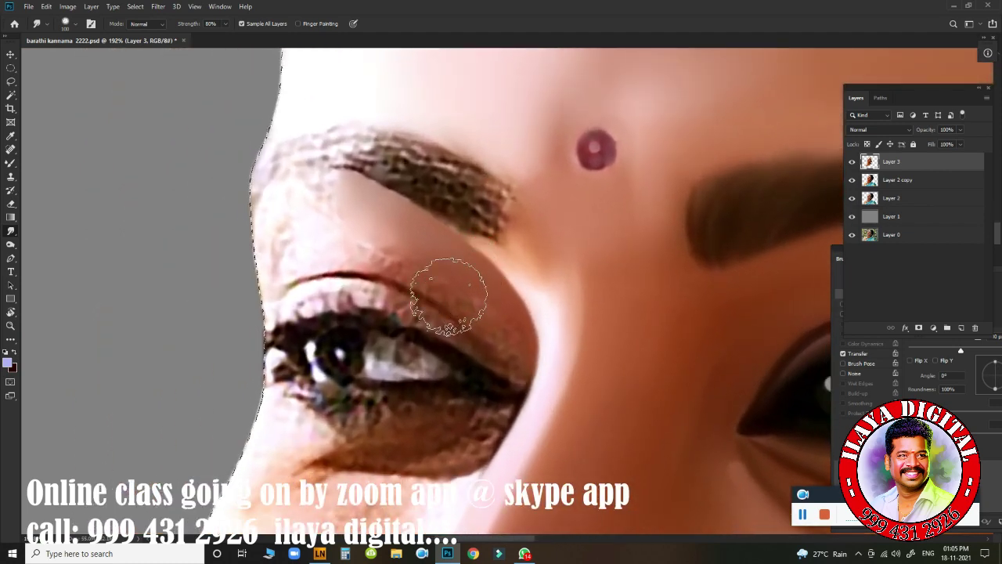
pyautogui.press('p')
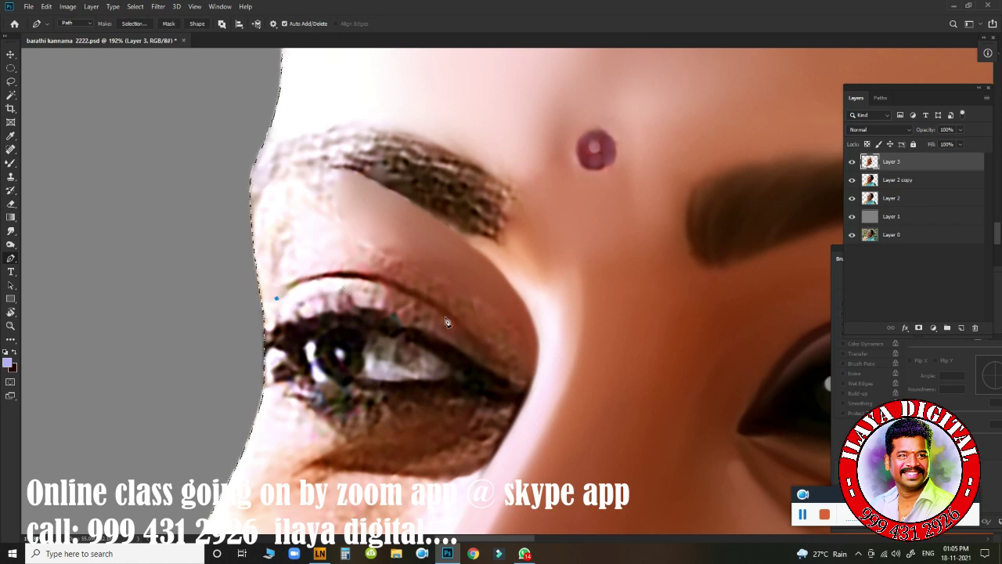
pyautogui.moveTo(456, 321); pyautogui.dragTo(561, 401)
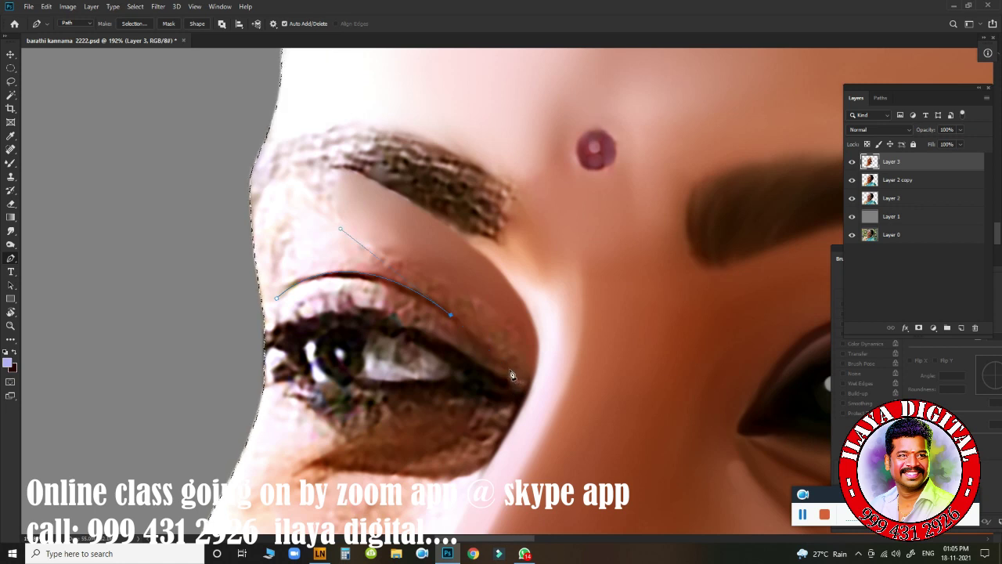
pyautogui.moveTo(503, 354); pyautogui.dragTo(514, 387)
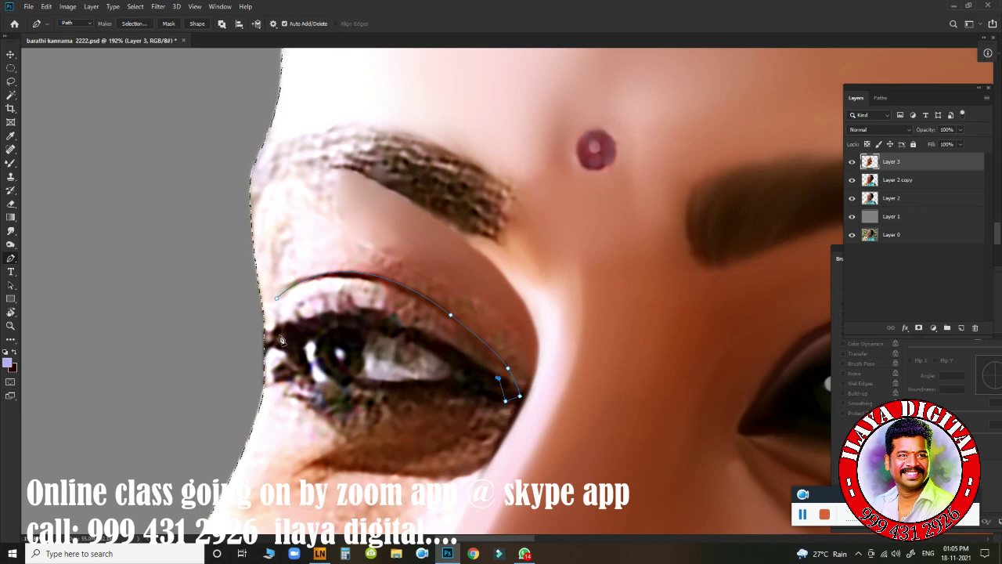
pyautogui.moveTo(273, 343); pyautogui.dragTo(199, 427)
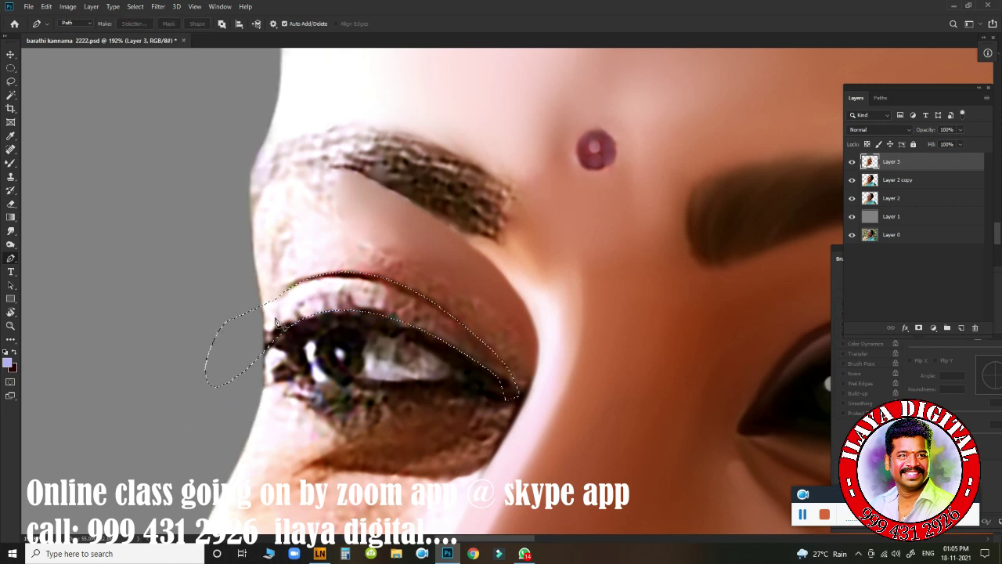
pyautogui.hotkey('ctrl', 'Return')
# Step: Feather the eyelid selection and smudge the grainy lid inside it into a smooth gradient
pyautogui.hotkey('shift', 'F6')
pyautogui.press('Return')
pyautogui.press('r')
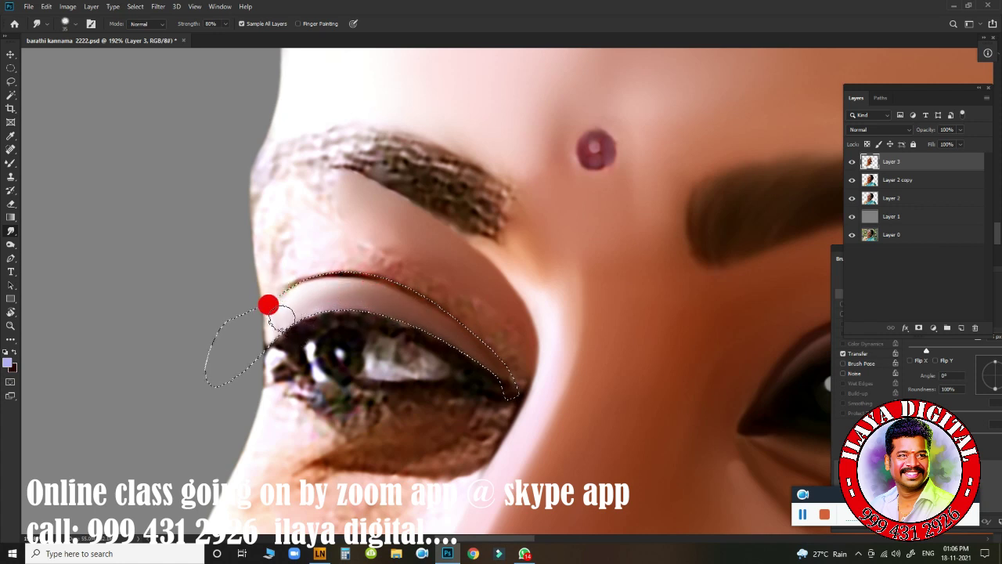
pyautogui.moveTo(296, 321); pyautogui.dragTo(283, 308)
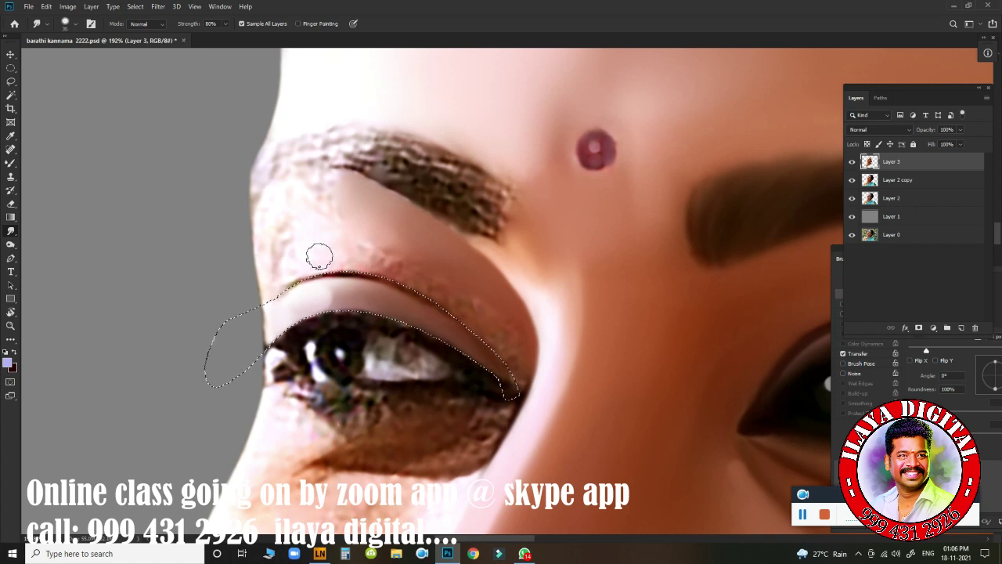
# Step: Smudge the skin between the far eye's lid crease and eyebrow, from the face edge to the inner eye corner
pyautogui.moveTo(345, 260); pyautogui.dragTo(339, 249)
pyautogui.press(']')
pyautogui.moveTo(305, 202)
pyautogui.mouseDown()
pyautogui.moveTo(332, 190)
pyautogui.moveTo(279, 201)
pyautogui.moveTo(272, 249)
pyautogui.moveTo(283, 274)
pyautogui.moveTo(289, 227)
pyautogui.moveTo(291, 239)
pyautogui.moveTo(300, 222)
pyautogui.moveTo(307, 241)
pyautogui.moveTo(321, 236)
pyautogui.moveTo(320, 197)
pyautogui.moveTo(275, 203)
pyautogui.moveTo(323, 205)
pyautogui.mouseUp()
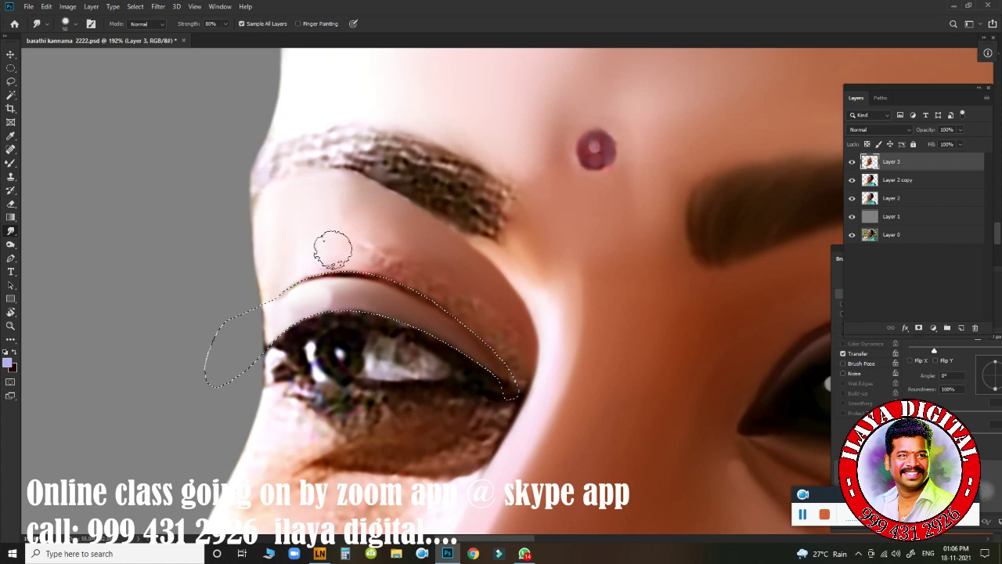
pyautogui.press(']')
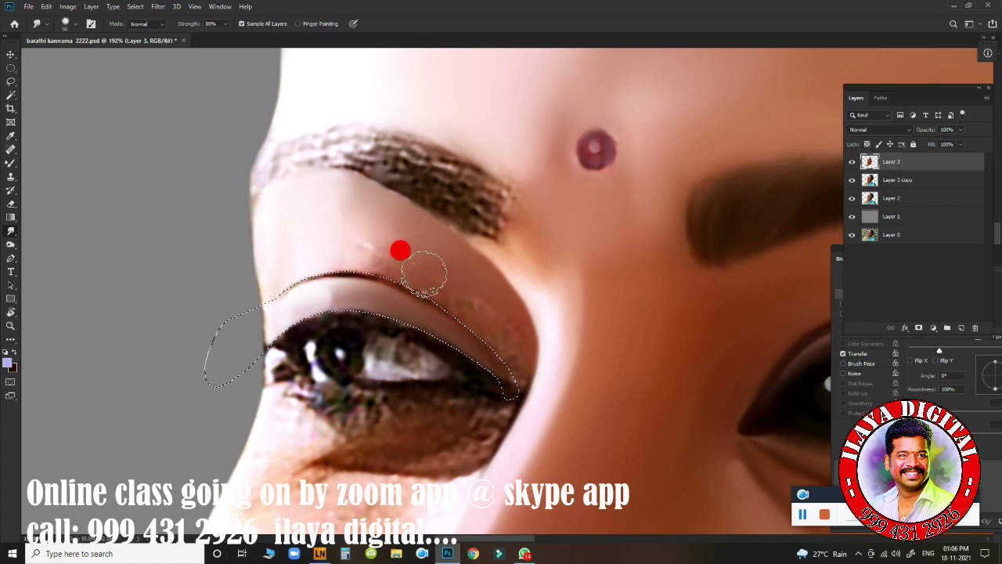
pyautogui.moveTo(424, 272)
pyautogui.mouseDown()
pyautogui.moveTo(359, 238)
pyautogui.moveTo(354, 249)
pyautogui.moveTo(390, 253)
pyautogui.moveTo(411, 279)
pyautogui.moveTo(370, 246)
pyautogui.moveTo(384, 268)
pyautogui.moveTo(433, 278)
pyautogui.moveTo(409, 257)
pyautogui.moveTo(483, 334)
pyautogui.moveTo(465, 297)
pyautogui.moveTo(493, 332)
pyautogui.mouseUp()
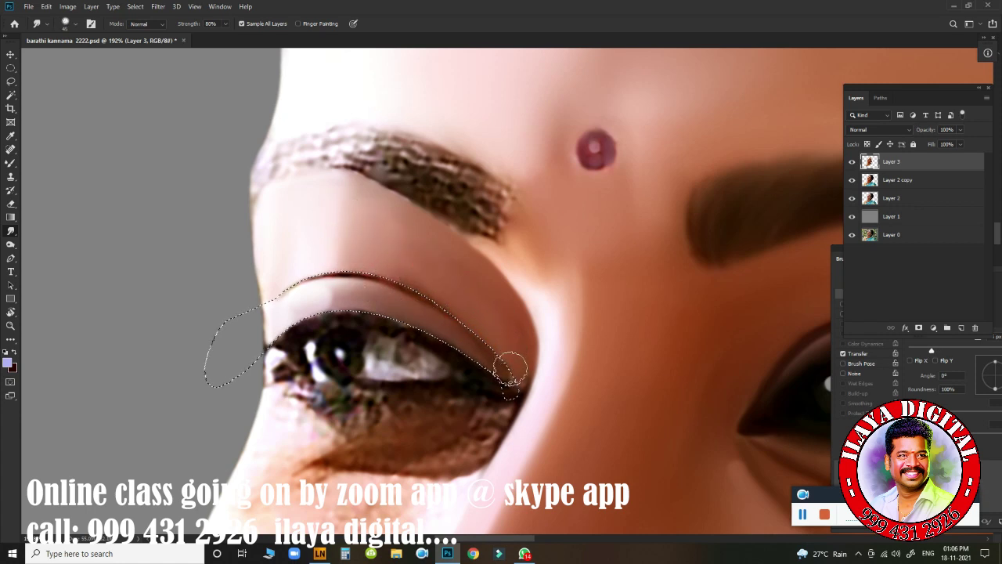
pyautogui.moveTo(391, 260)
pyautogui.mouseDown()
pyautogui.moveTo(352, 225)
pyautogui.moveTo(327, 239)
pyautogui.moveTo(320, 262)
pyautogui.moveTo(332, 214)
pyautogui.moveTo(372, 261)
pyautogui.moveTo(385, 240)
pyautogui.moveTo(439, 278)
pyautogui.moveTo(462, 270)
pyautogui.mouseUp()
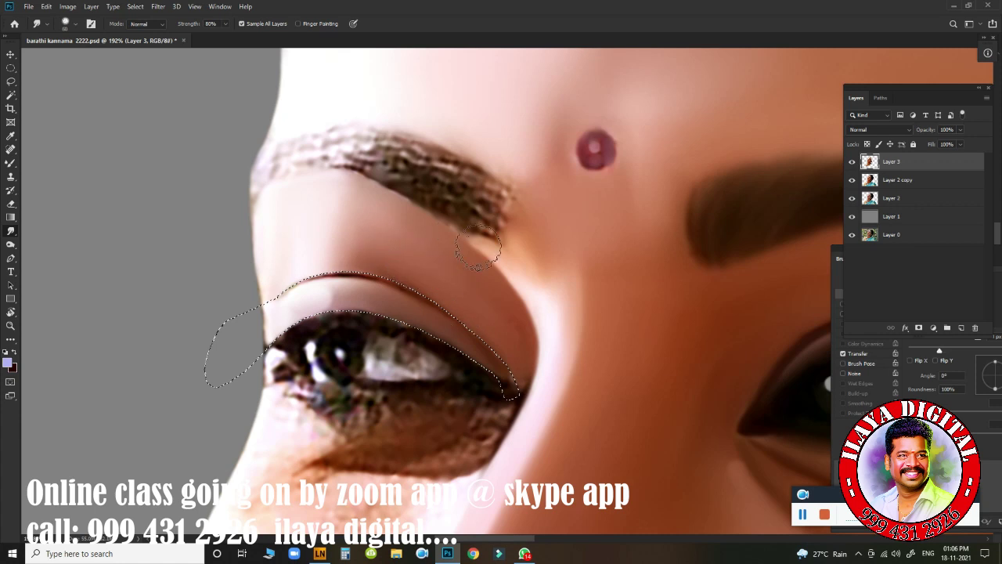
# Step: Smudge the far eyebrow's coarse hairs into soft strokes following its arch, using a smaller brush
pyautogui.moveTo(436, 195); pyautogui.dragTo(365, 162)
pyautogui.press('[')
pyautogui.press('[')
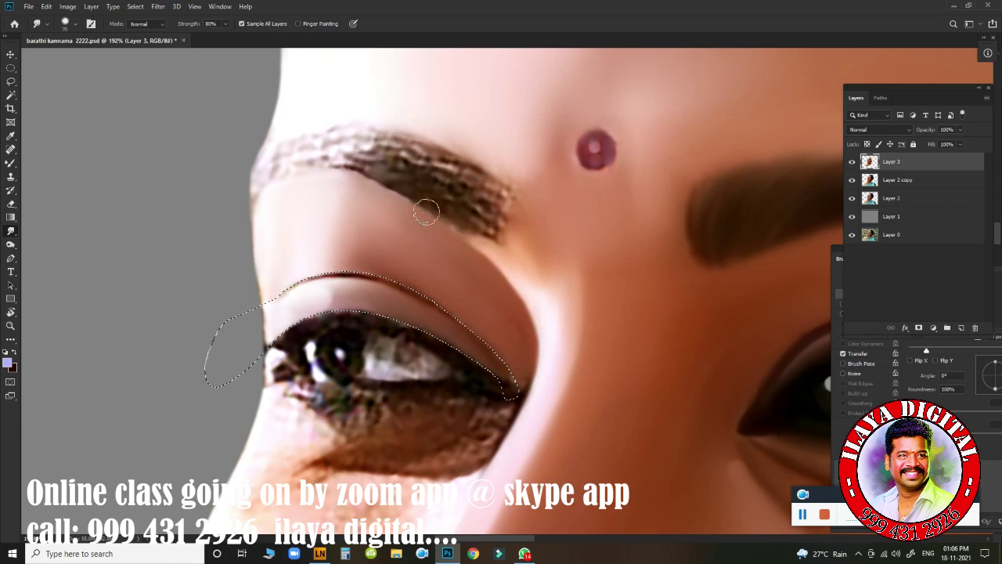
pyautogui.moveTo(425, 211)
pyautogui.mouseDown()
pyautogui.moveTo(395, 180)
pyautogui.moveTo(471, 221)
pyautogui.moveTo(458, 195)
pyautogui.moveTo(463, 163)
pyautogui.moveTo(415, 195)
pyautogui.moveTo(337, 157)
pyautogui.moveTo(382, 175)
pyautogui.moveTo(351, 162)
pyautogui.moveTo(374, 156)
pyautogui.moveTo(363, 145)
pyautogui.moveTo(414, 145)
pyautogui.moveTo(509, 201)
pyautogui.moveTo(465, 203)
pyautogui.moveTo(404, 132)
pyautogui.moveTo(344, 132)
pyautogui.moveTo(352, 159)
pyautogui.moveTo(294, 166)
pyautogui.moveTo(337, 149)
pyautogui.moveTo(335, 136)
pyautogui.moveTo(277, 147)
pyautogui.moveTo(270, 160)
pyautogui.moveTo(285, 167)
pyautogui.moveTo(253, 187)
pyautogui.moveTo(302, 167)
pyautogui.moveTo(361, 165)
pyautogui.moveTo(374, 176)
pyautogui.moveTo(266, 183)
pyautogui.moveTo(347, 168)
pyautogui.moveTo(335, 178)
pyautogui.mouseUp()
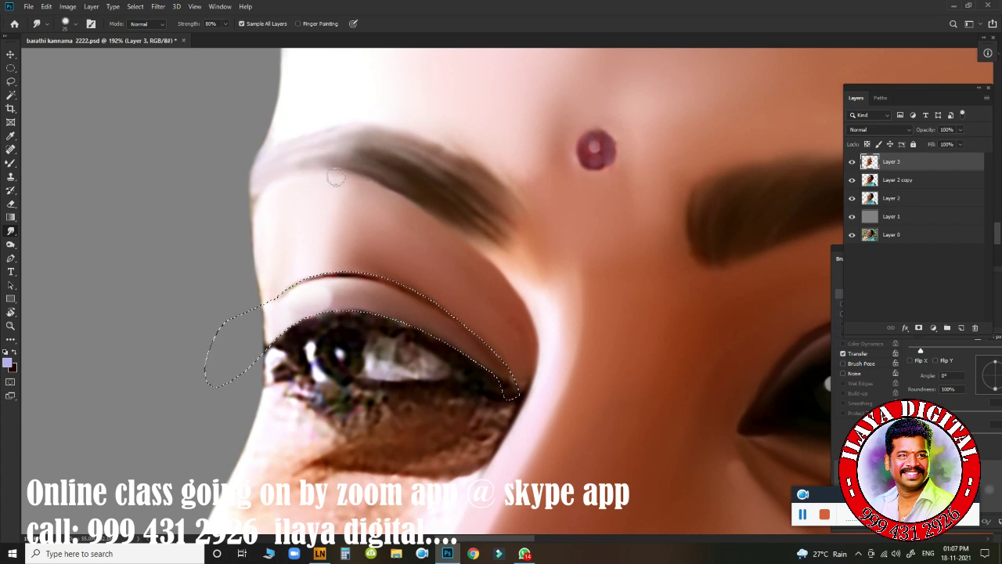
pyautogui.moveTo(473, 226)
pyautogui.mouseDown()
pyautogui.moveTo(452, 196)
pyautogui.moveTo(500, 243)
pyautogui.moveTo(428, 168)
pyautogui.moveTo(458, 184)
pyautogui.moveTo(467, 177)
pyautogui.moveTo(432, 144)
pyautogui.moveTo(507, 197)
pyautogui.moveTo(425, 139)
pyautogui.moveTo(502, 187)
pyautogui.moveTo(496, 193)
pyautogui.moveTo(527, 237)
pyautogui.moveTo(494, 198)
pyautogui.moveTo(520, 246)
pyautogui.moveTo(474, 208)
pyautogui.moveTo(508, 259)
pyautogui.moveTo(449, 214)
pyautogui.mouseUp()
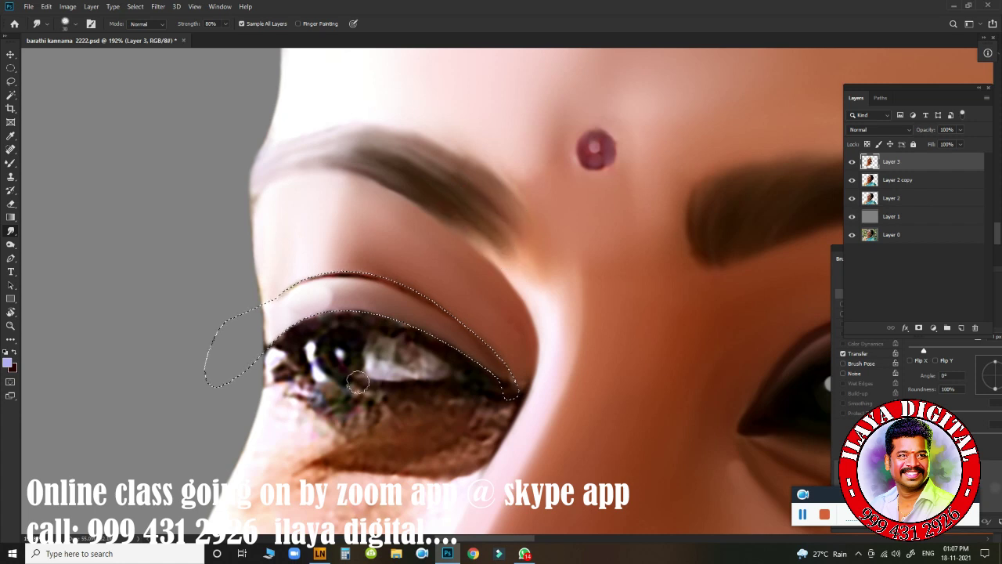
# Step: Paint the far eye's upper lash line dark brown along the selection edge with the Mixer Brush, from corner to corner
pyautogui.moveTo(482, 328)
pyautogui.mouseDown()
pyautogui.moveTo(517, 342)
pyautogui.moveTo(490, 243)
pyautogui.mouseUp()
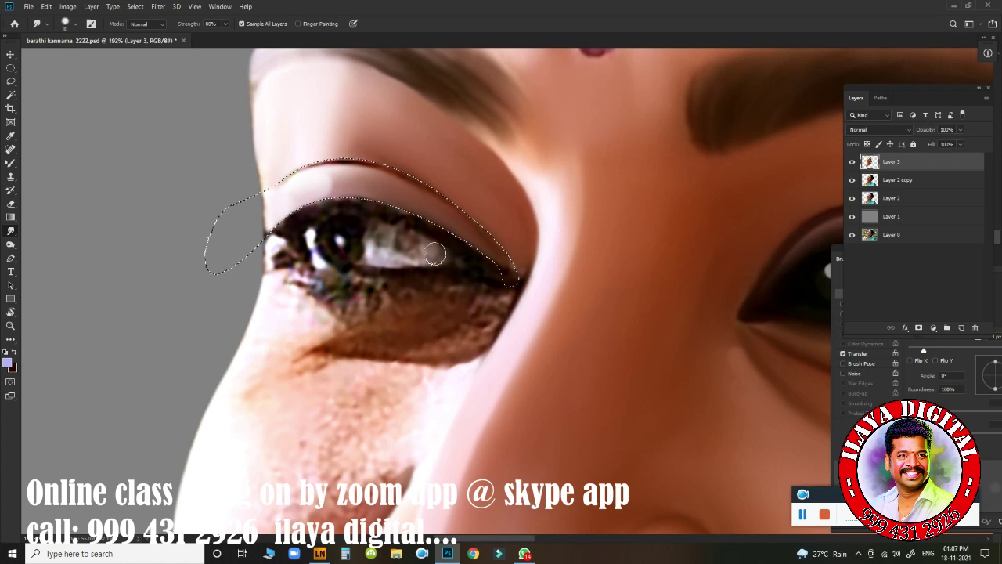
pyautogui.press('b')
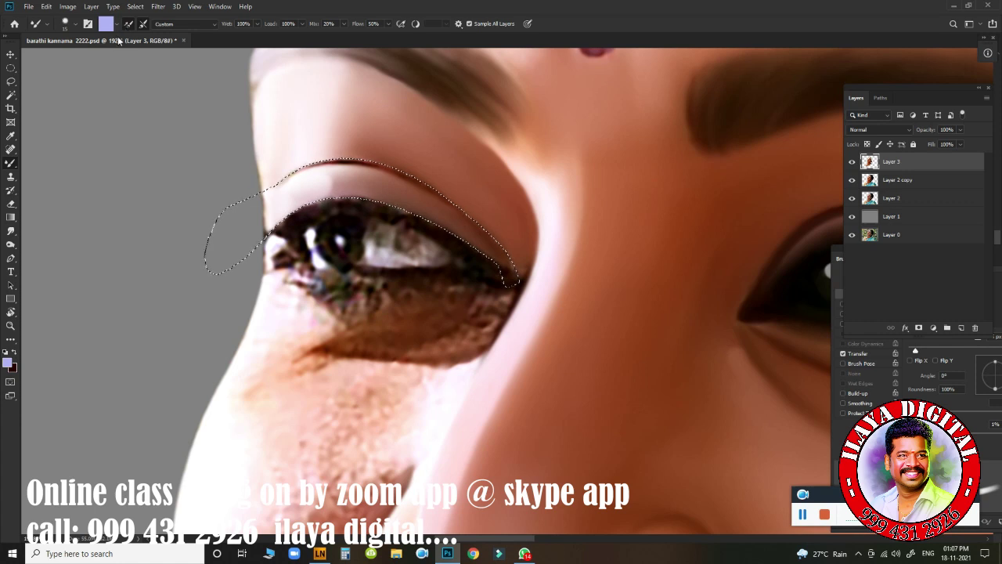
pyautogui.press('x')
pyautogui.scroll(3, 455, 262)
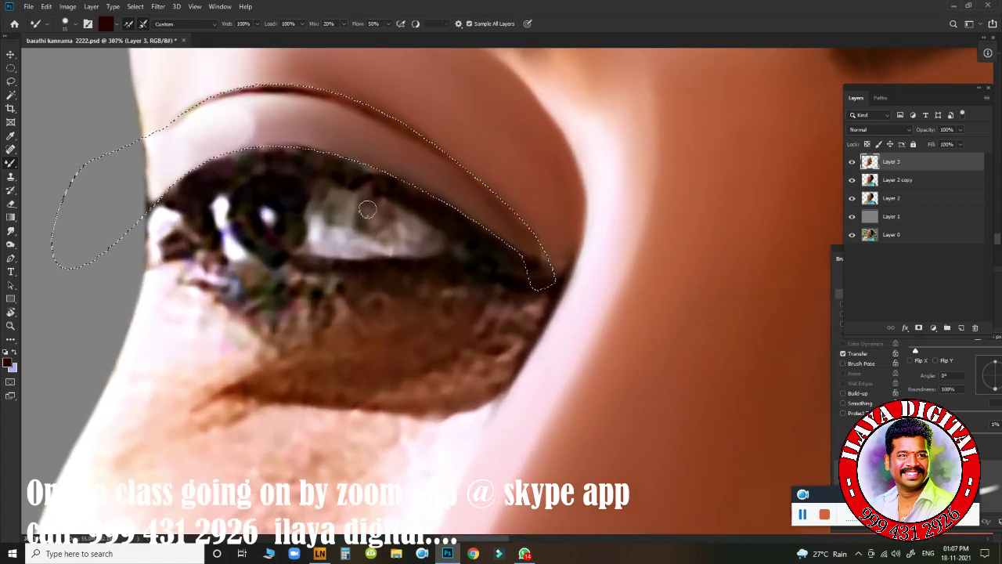
pyautogui.press(']')
pyautogui.press(']')
pyautogui.press('[')
pyautogui.keyDown('alt'); pyautogui.rightClick(177, 179); pyautogui.keyUp('alt')
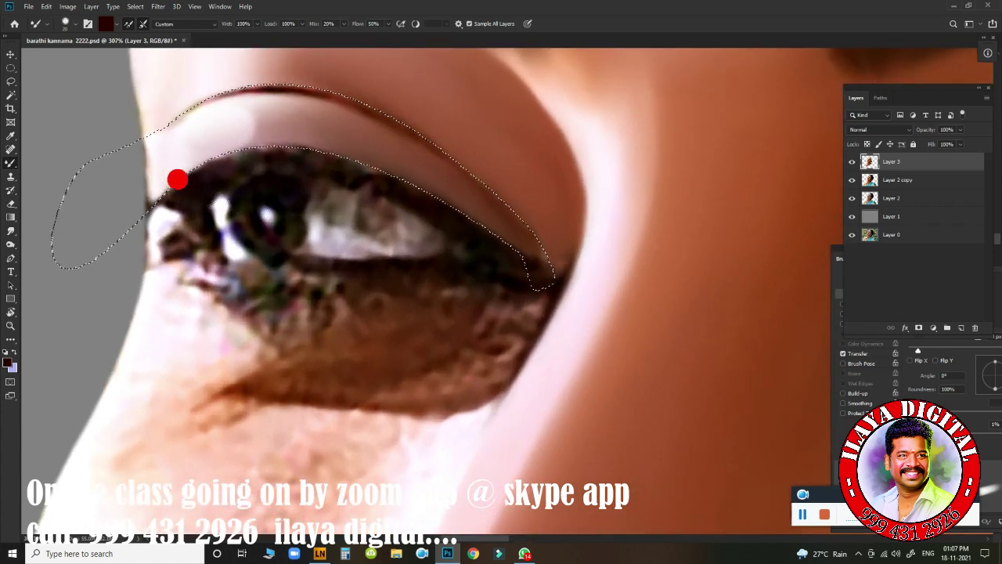
pyautogui.moveTo(178, 181)
pyautogui.mouseDown()
pyautogui.moveTo(163, 174)
pyautogui.moveTo(183, 195)
pyautogui.mouseUp()
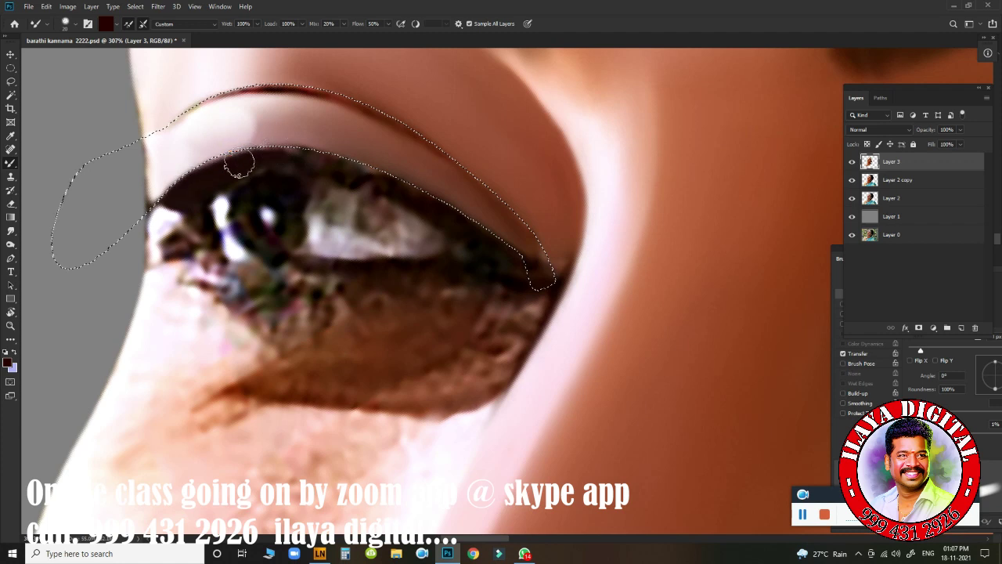
pyautogui.moveTo(476, 246)
pyautogui.mouseDown()
pyautogui.moveTo(489, 257)
pyautogui.moveTo(381, 175)
pyautogui.mouseUp()
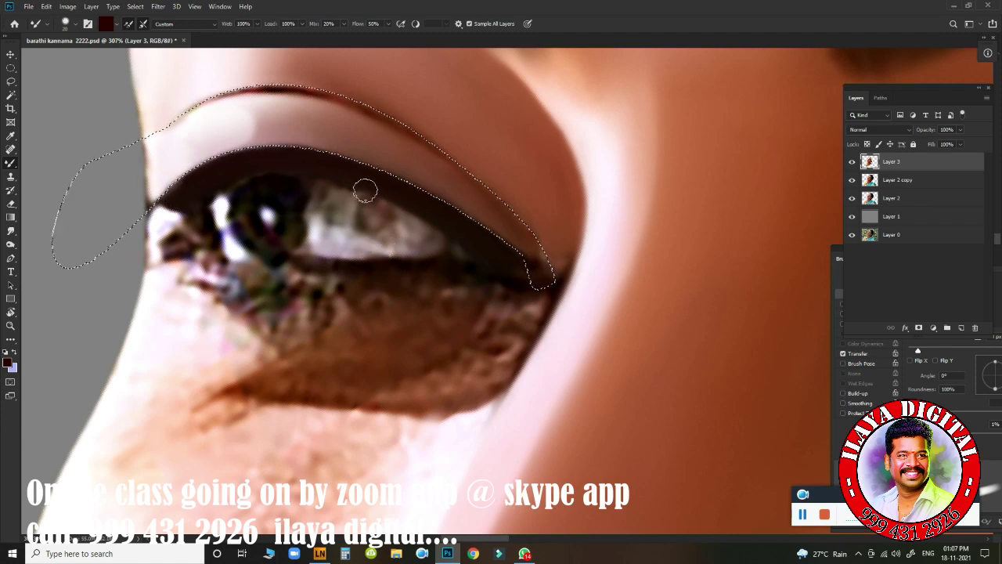
# Step: Paint the far eye's upper lid crease as a soft dark brown line inside the selection edge using a smaller Mixer Brush, and deselect
pyautogui.moveTo(121, 261); pyautogui.dragTo(93, 336)
pyautogui.click(9, 359)
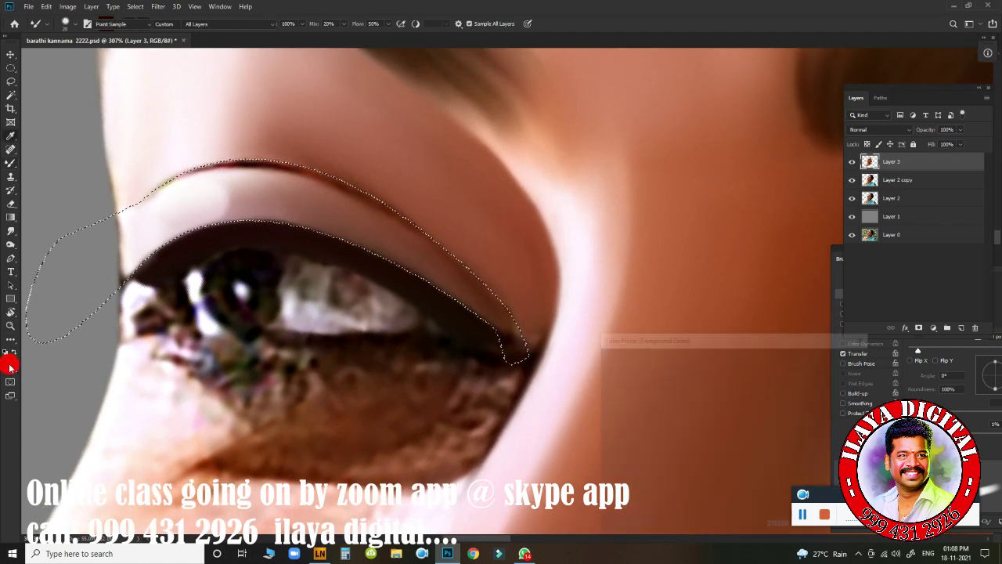
pyautogui.click(247, 157)
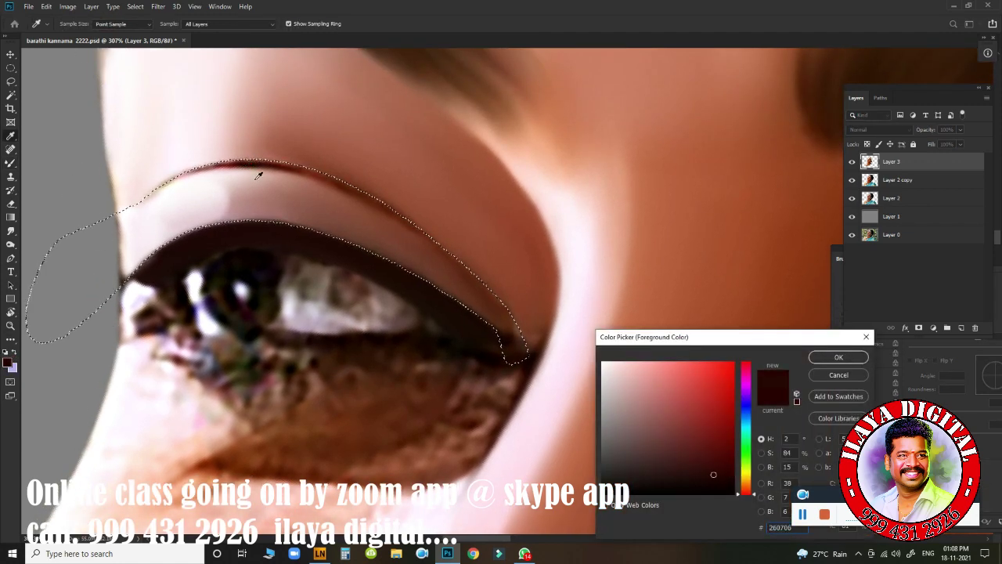
pyautogui.press('Return')
pyautogui.press('b')
pyautogui.press('[')
pyautogui.press('[')
pyautogui.press('[')
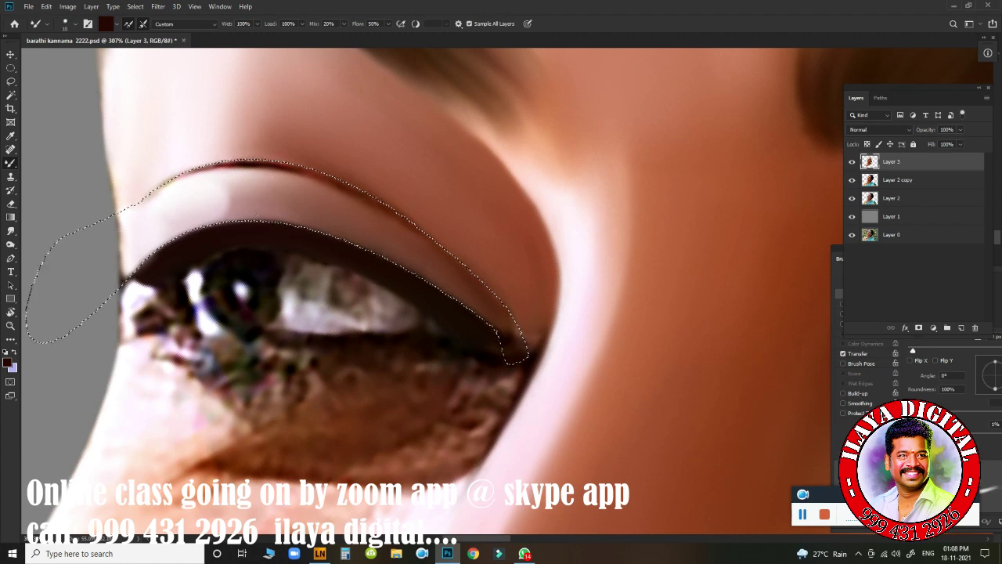
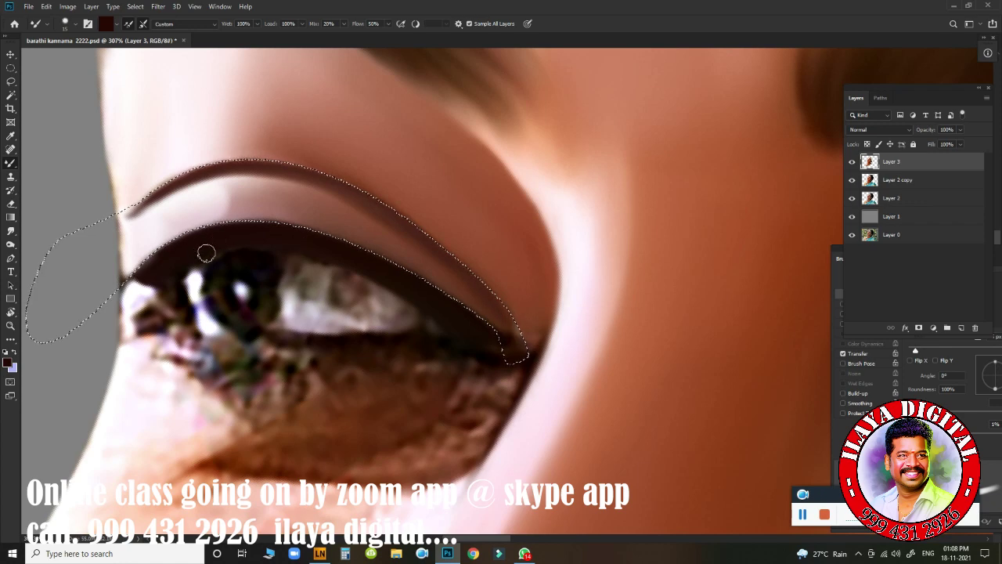
pyautogui.hotkey('ctrl', 'd')
# Step: Smudge the ends and edges of the far eye's crease line into the surrounding lid skin with a small brush
pyautogui.moveTo(294, 348)
pyautogui.mouseDown()
pyautogui.moveTo(224, 340)
pyautogui.moveTo(281, 374)
pyautogui.mouseUp()
pyautogui.press('r')
pyautogui.press('[')
pyautogui.press('[')
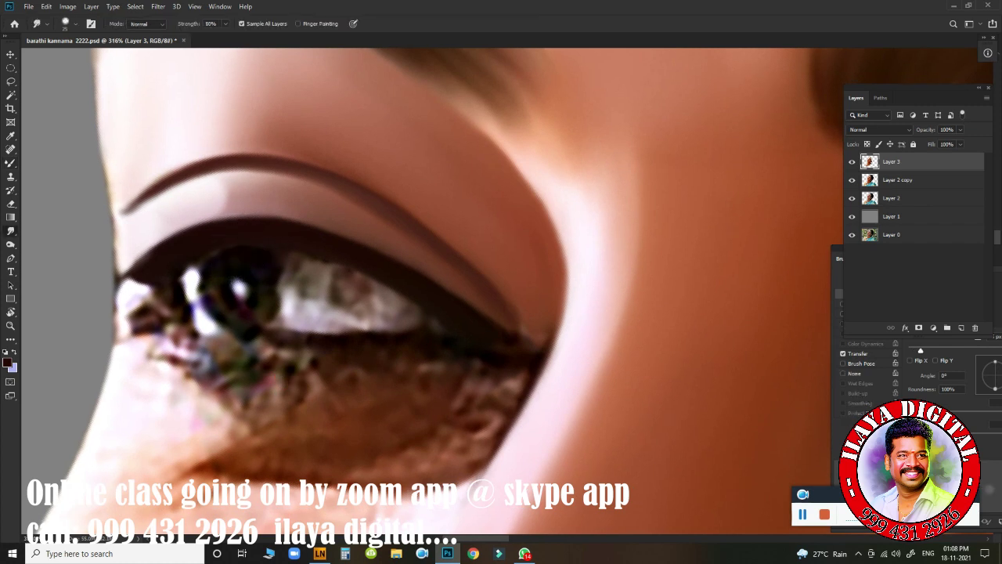
pyautogui.moveTo(176, 192)
pyautogui.mouseDown()
pyautogui.moveTo(141, 213)
pyautogui.moveTo(267, 181)
pyautogui.moveTo(243, 177)
pyautogui.moveTo(335, 204)
pyautogui.moveTo(300, 184)
pyautogui.mouseUp()
pyautogui.moveTo(506, 305)
pyautogui.mouseDown()
pyautogui.moveTo(517, 301)
pyautogui.moveTo(433, 218)
pyautogui.moveTo(484, 259)
pyautogui.mouseUp()
pyautogui.moveTo(177, 140); pyautogui.dragTo(198, 157)
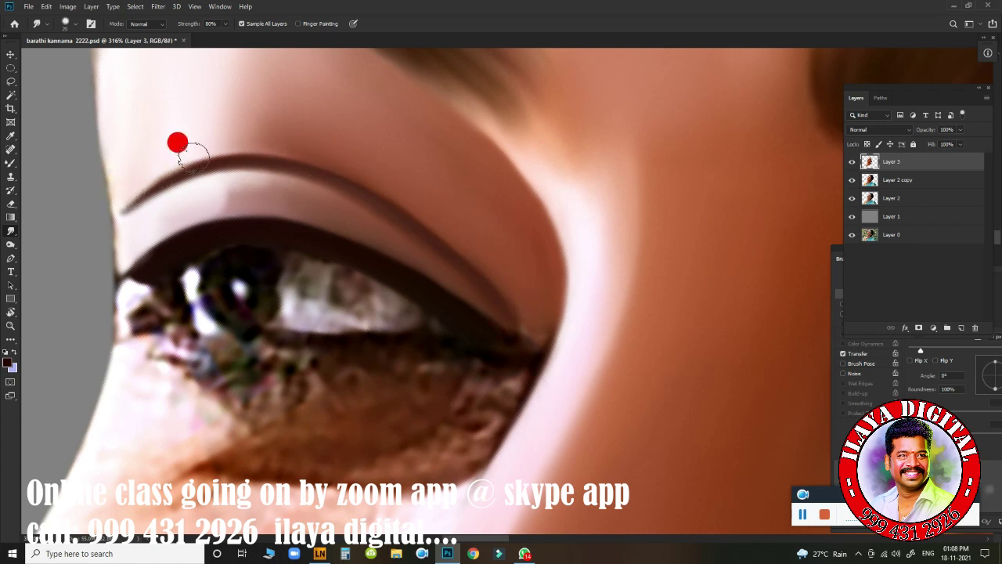
pyautogui.moveTo(516, 322)
pyautogui.mouseDown()
pyautogui.moveTo(531, 350)
pyautogui.moveTo(544, 329)
pyautogui.moveTo(543, 349)
pyautogui.moveTo(551, 313)
pyautogui.moveTo(509, 321)
pyautogui.mouseUp()
pyautogui.moveTo(445, 352); pyautogui.dragTo(392, 218)
pyautogui.moveTo(391, 283)
pyautogui.keyDown('ctrl'); pyautogui.mouseDown()
pyautogui.moveTo(306, 271)
pyautogui.moveTo(341, 284)
pyautogui.mouseUp(); pyautogui.keyUp('ctrl')
pyautogui.hotkey('ctrl', 'z')
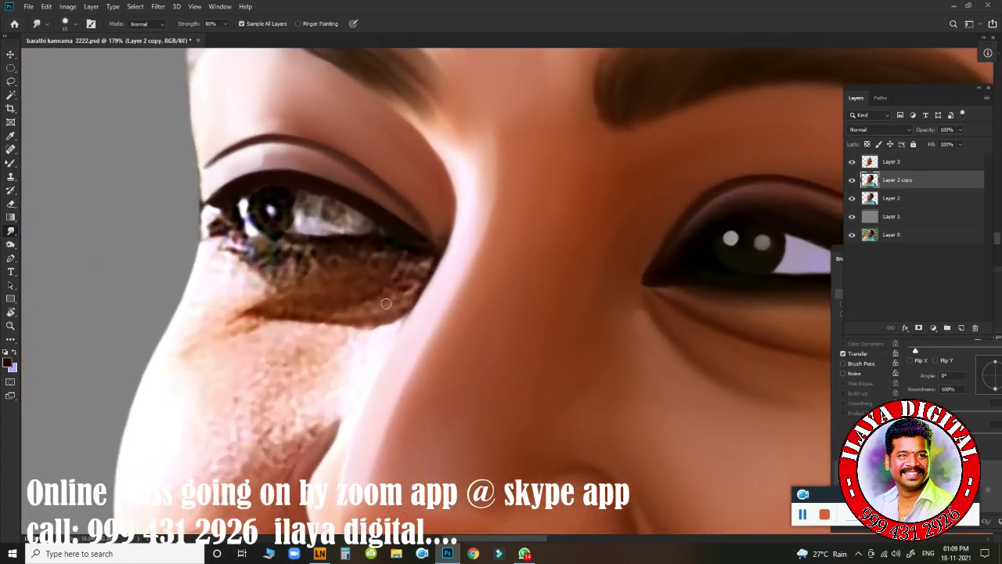
# Step: Outline the dark shadow area under the far eye with a Pen path and convert it to a selection
pyautogui.press('p')
pyautogui.click(433, 274)
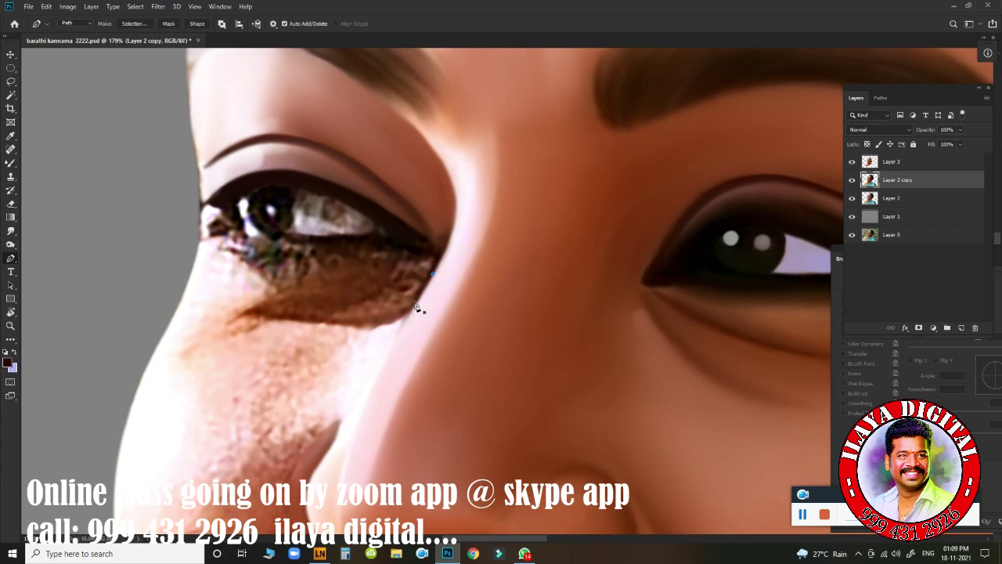
pyautogui.moveTo(419, 304); pyautogui.dragTo(389, 323)
pyautogui.moveTo(312, 323); pyautogui.dragTo(218, 336)
pyautogui.click(272, 289)
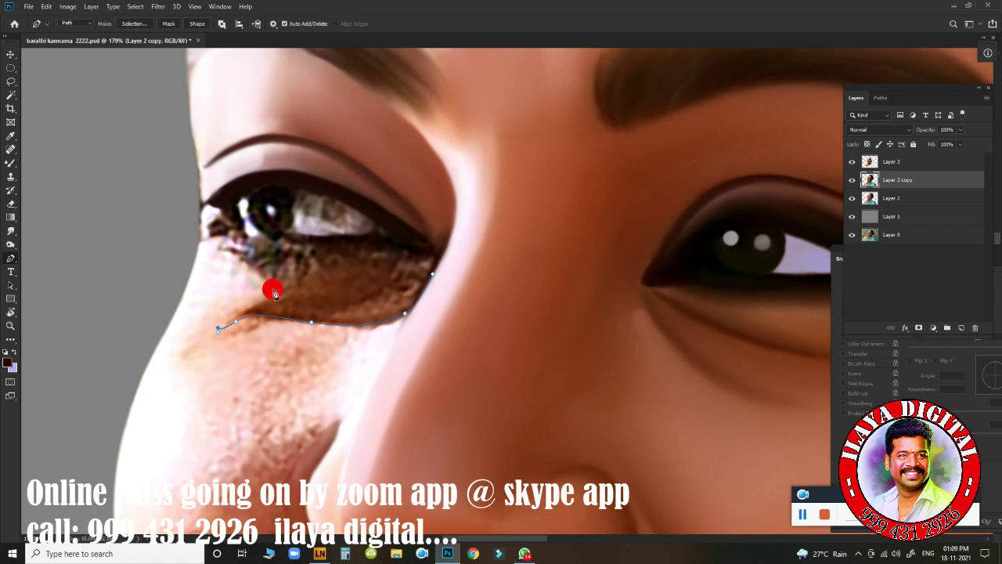
pyautogui.click(220, 246)
pyautogui.click(289, 250)
pyautogui.click(410, 257)
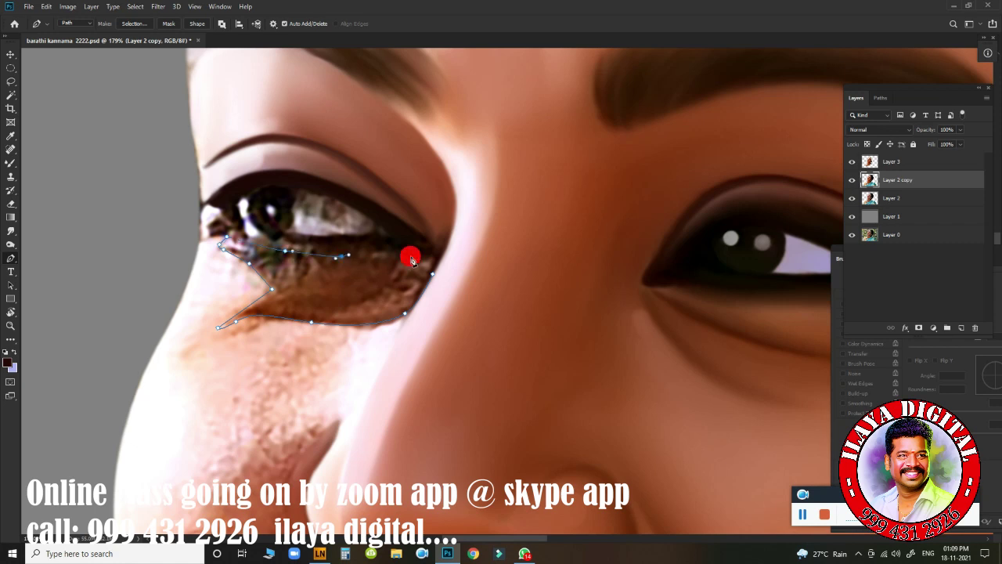
pyautogui.click(352, 302)
pyautogui.hotkey('ctrl', 'Return')
# Step: Smudge the grainy under-eye shadow inside the selection into smooth brown tones, from the inner corner to the outer lower lid
pyautogui.press('r')
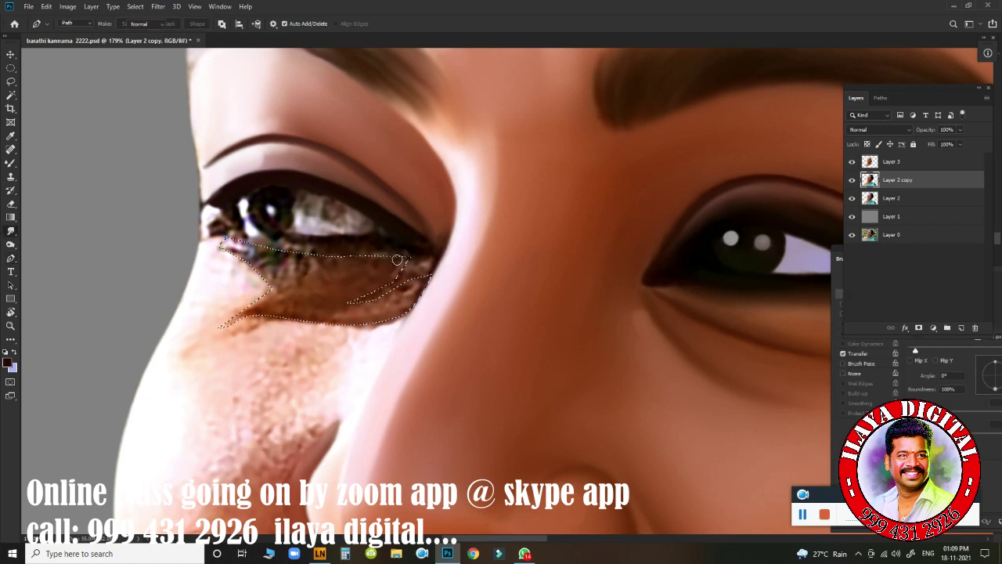
pyautogui.scroll(3, 368, 298)
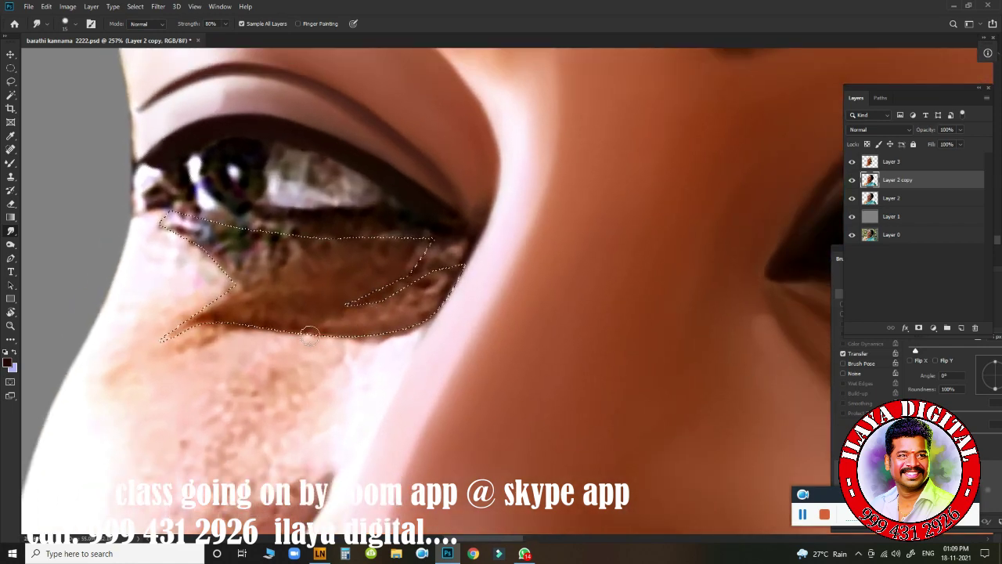
pyautogui.press(']')
pyautogui.moveTo(206, 318)
pyautogui.mouseDown()
pyautogui.moveTo(174, 334)
pyautogui.moveTo(302, 321)
pyautogui.moveTo(368, 330)
pyautogui.mouseUp()
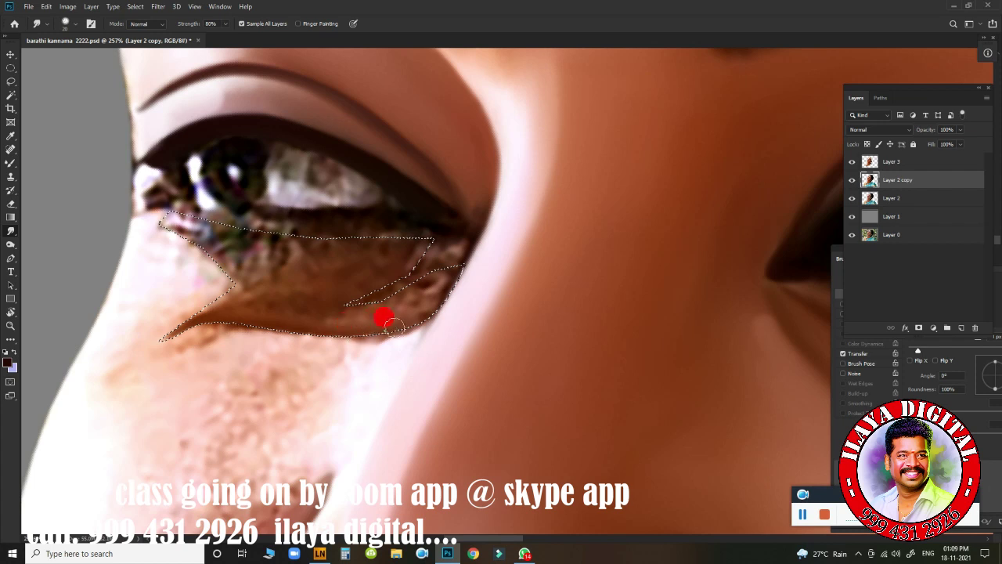
pyautogui.moveTo(442, 289); pyautogui.dragTo(441, 271)
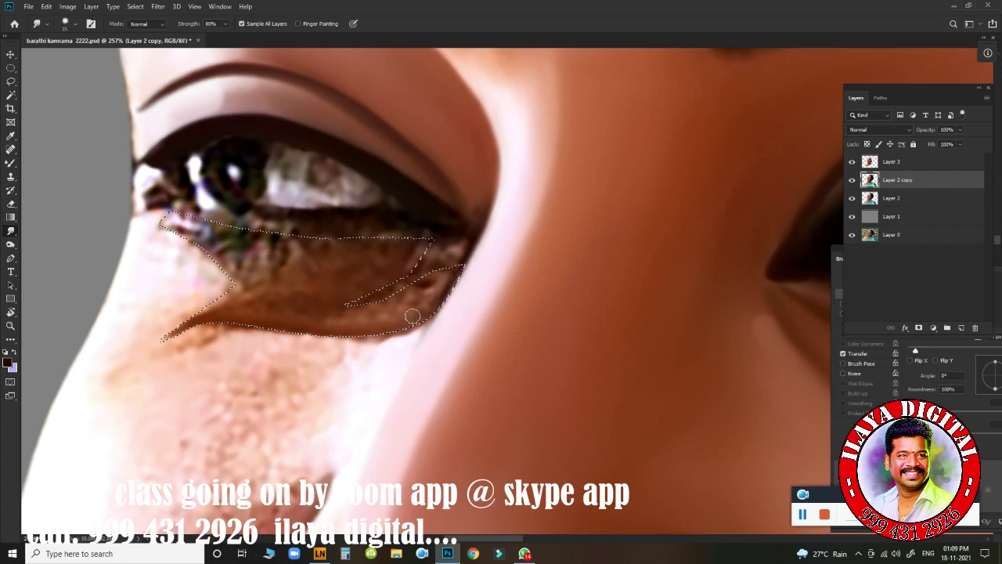
pyautogui.moveTo(354, 311); pyautogui.dragTo(409, 296)
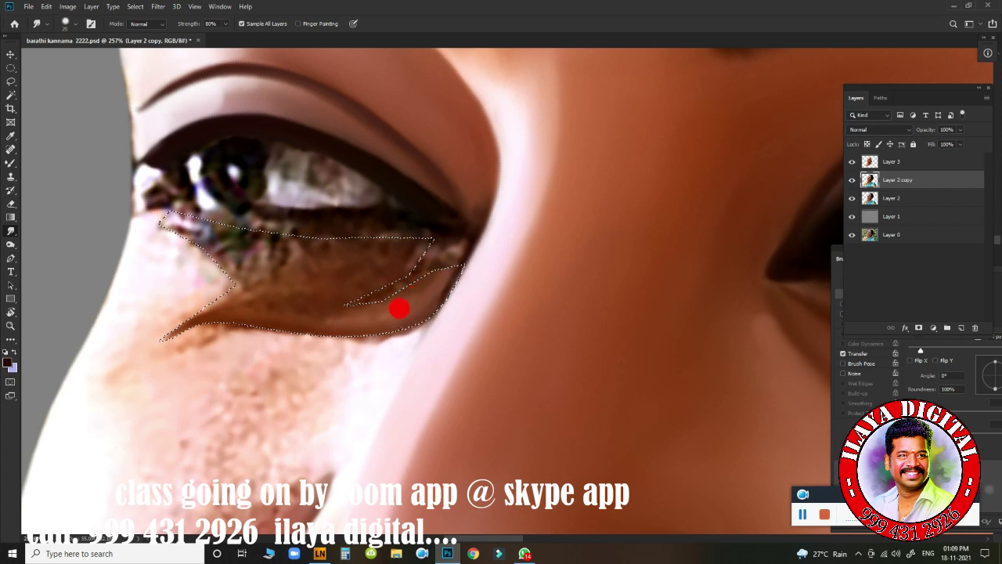
pyautogui.moveTo(399, 309); pyautogui.dragTo(312, 327)
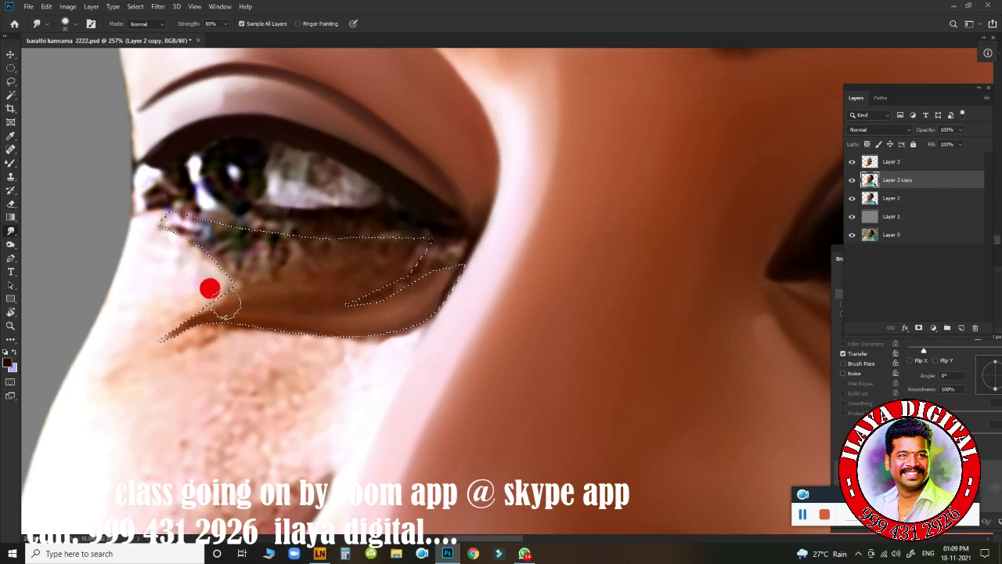
pyautogui.moveTo(285, 302)
pyautogui.mouseDown()
pyautogui.moveTo(273, 273)
pyautogui.moveTo(218, 249)
pyautogui.moveTo(264, 255)
pyautogui.mouseUp()
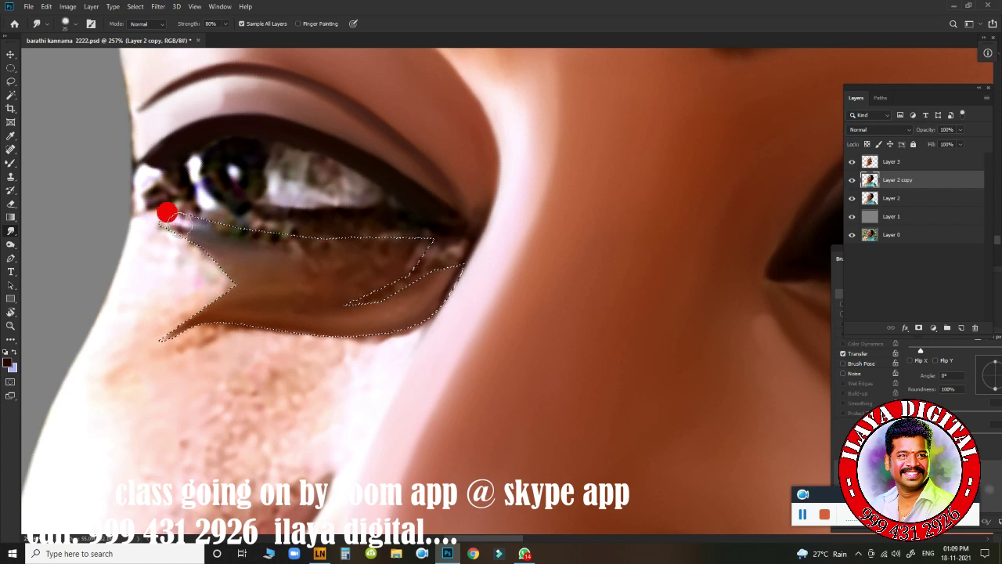
pyautogui.moveTo(172, 210); pyautogui.dragTo(188, 216)
pyautogui.moveTo(241, 233)
pyautogui.mouseDown()
pyautogui.moveTo(380, 252)
pyautogui.moveTo(311, 284)
pyautogui.moveTo(401, 258)
pyautogui.moveTo(317, 296)
pyautogui.moveTo(334, 282)
pyautogui.moveTo(246, 255)
pyautogui.moveTo(363, 282)
pyautogui.moveTo(397, 263)
pyautogui.moveTo(306, 307)
pyautogui.moveTo(380, 319)
pyautogui.moveTo(247, 309)
pyautogui.moveTo(359, 323)
pyautogui.moveTo(235, 317)
pyautogui.mouseUp()
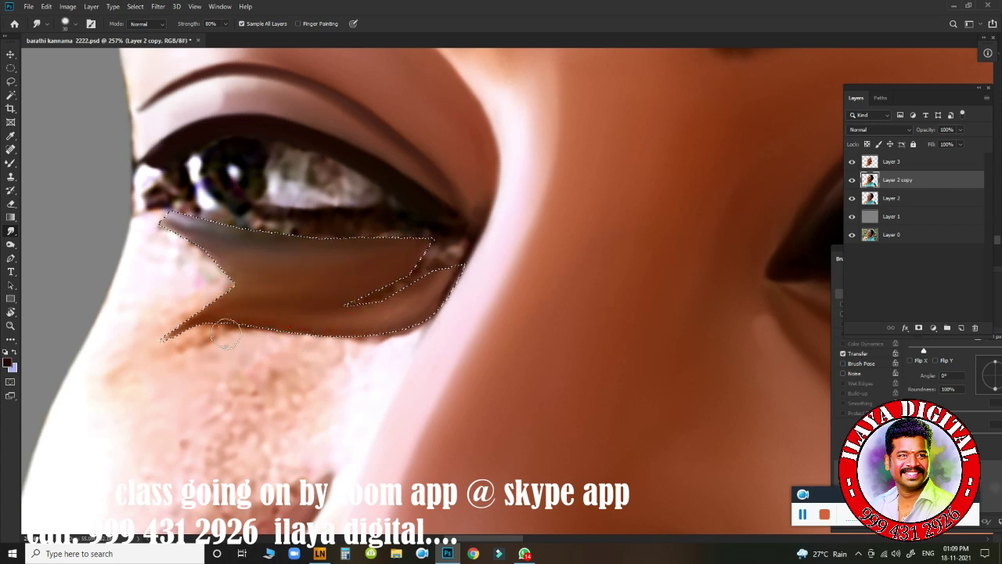
pyautogui.moveTo(363, 315); pyautogui.dragTo(358, 266)
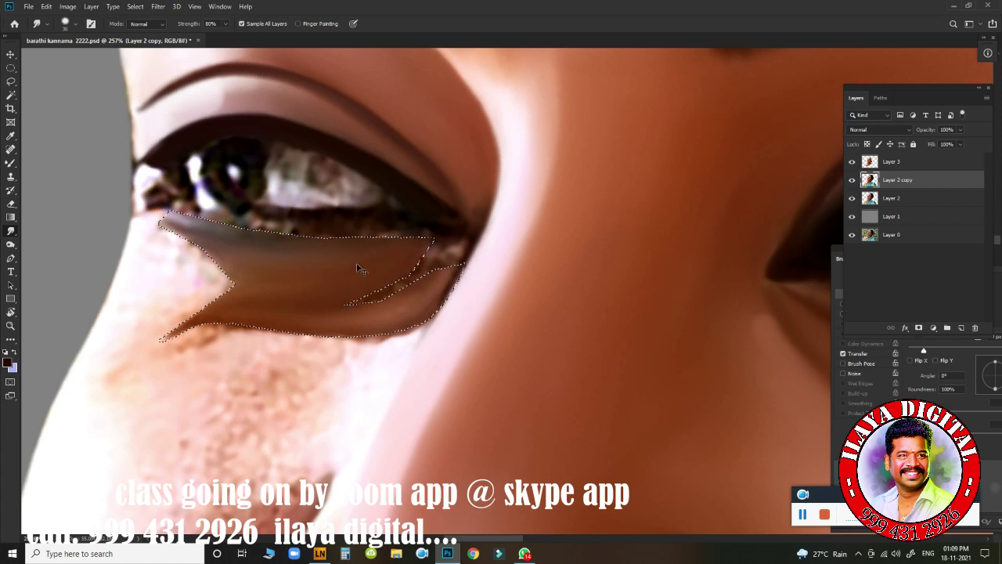
# Step: Smudge the cheek skin bordering the under-eye selection with a larger brush, finishing its lower edge on Layer 3
pyautogui.press(']')
pyautogui.press(']')
pyautogui.moveTo(138, 223); pyautogui.dragTo(139, 223)
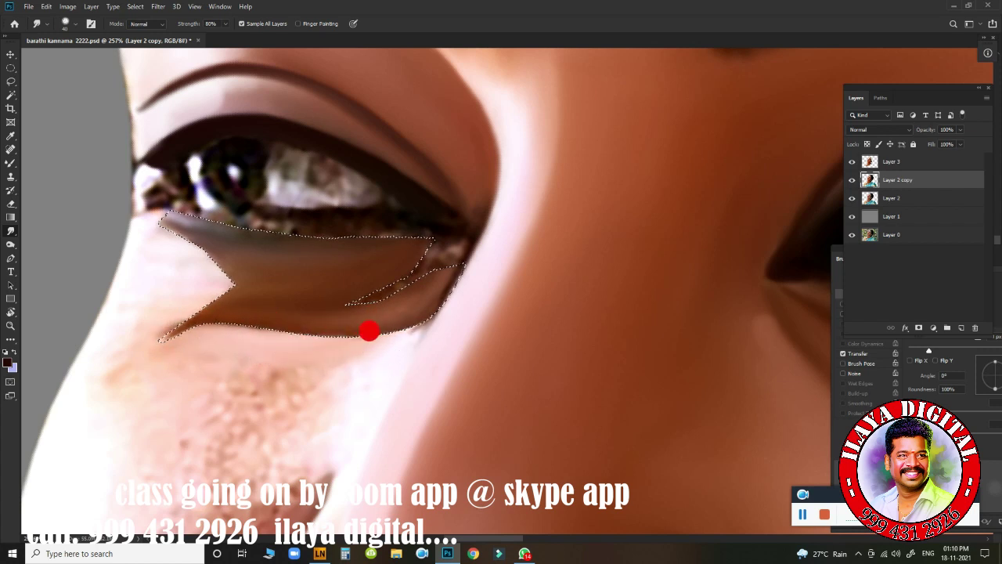
pyautogui.click(890, 163)
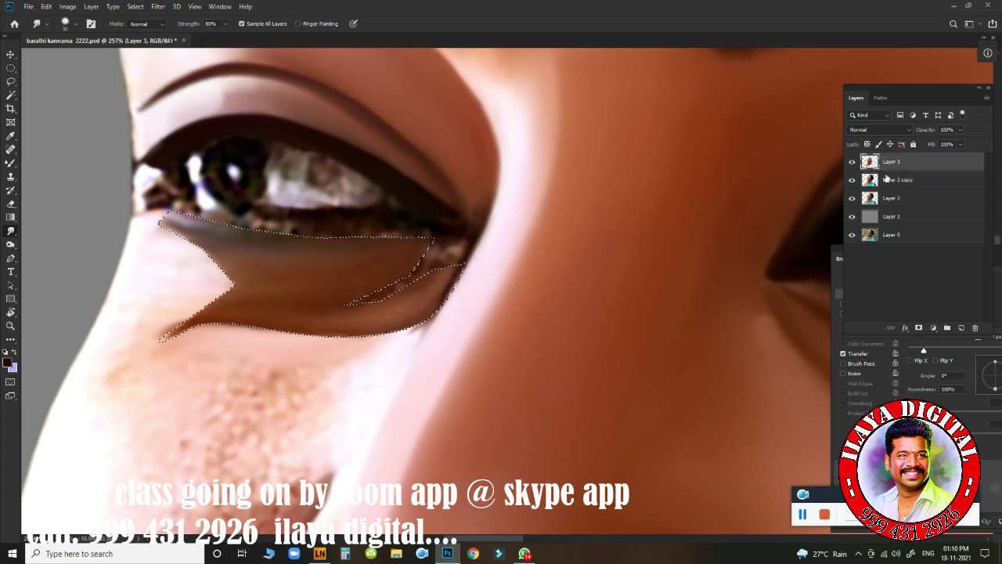
pyautogui.click(369, 339)
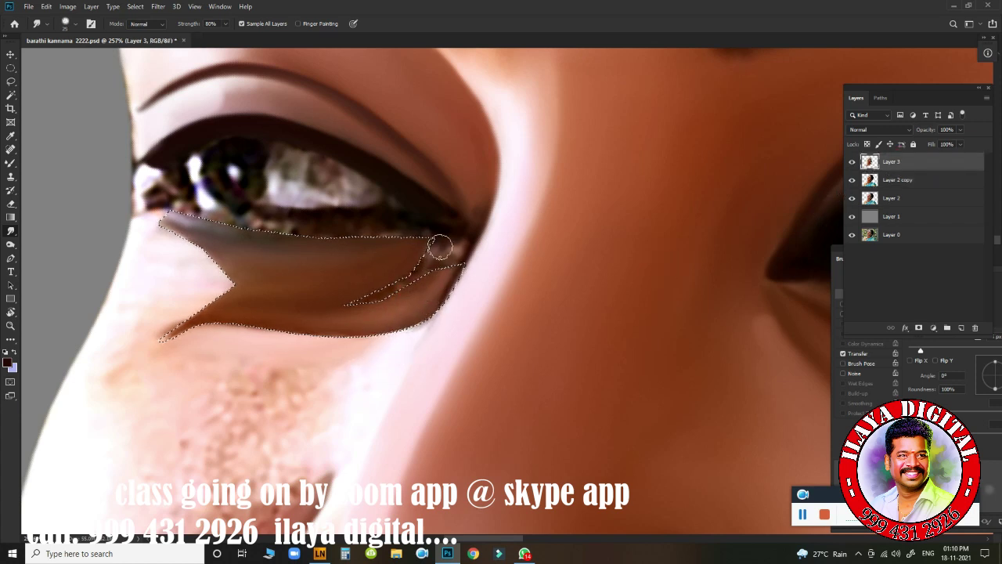
# Step: Smudge the far eye's inner corner and lower lash line above the selection into a smooth dark band, and deselect
pyautogui.moveTo(415, 270)
pyautogui.mouseDown()
pyautogui.moveTo(471, 229)
pyautogui.moveTo(479, 203)
pyautogui.moveTo(456, 254)
pyautogui.moveTo(416, 253)
pyautogui.moveTo(402, 297)
pyautogui.mouseUp()
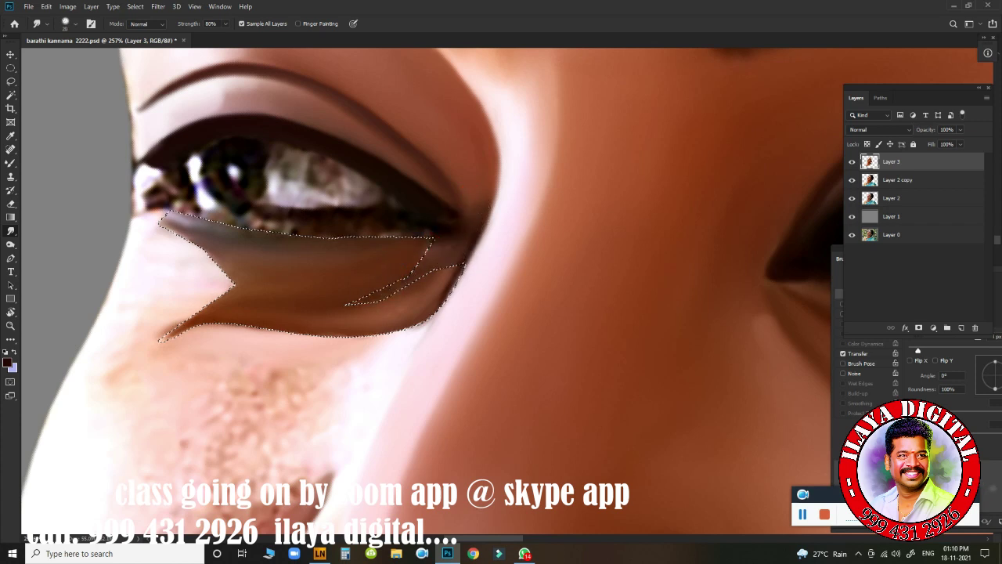
pyautogui.moveTo(366, 232); pyautogui.dragTo(376, 242)
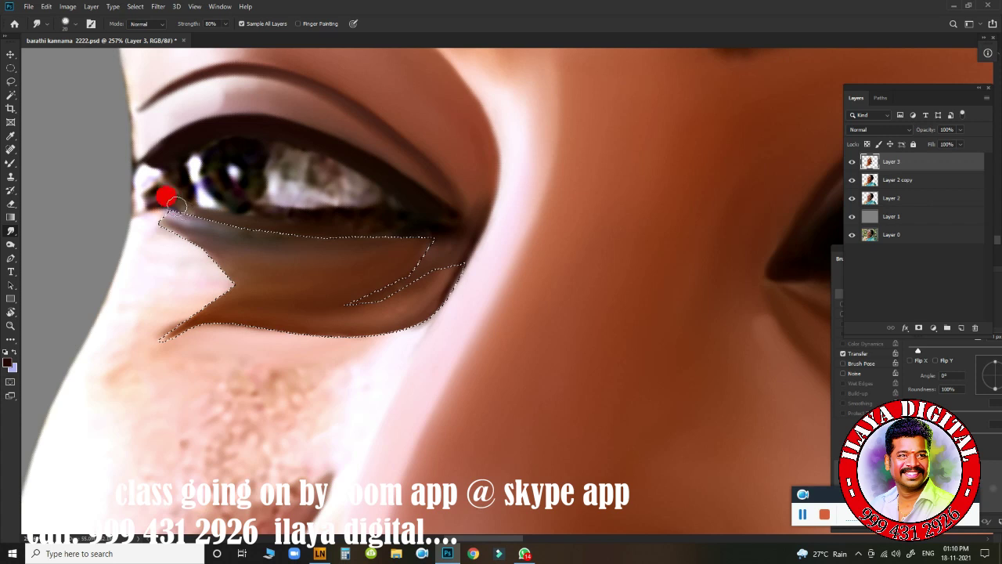
pyautogui.moveTo(232, 225); pyautogui.dragTo(391, 238)
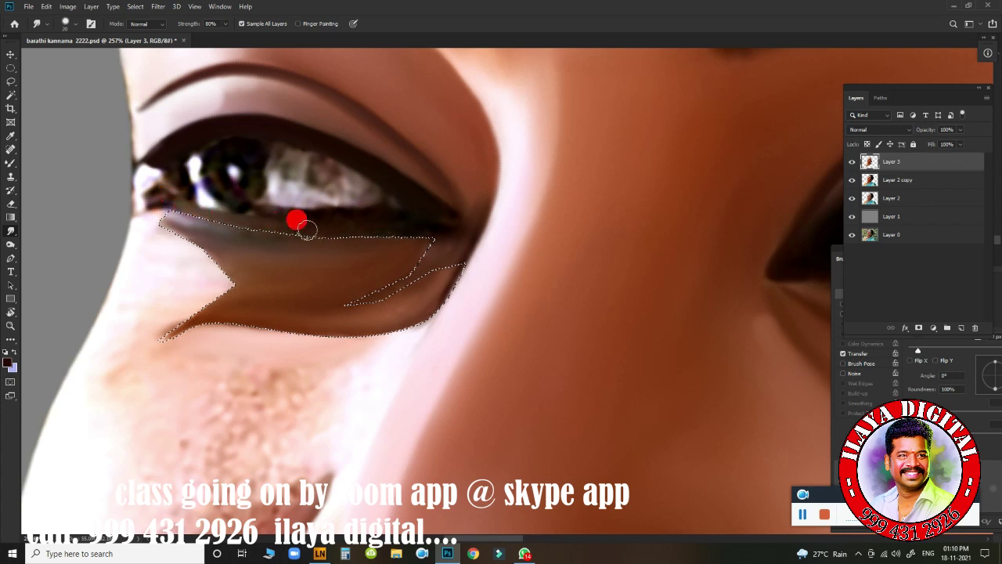
pyautogui.moveTo(306, 228)
pyautogui.mouseDown()
pyautogui.moveTo(372, 225)
pyautogui.moveTo(253, 231)
pyautogui.moveTo(415, 228)
pyautogui.mouseUp()
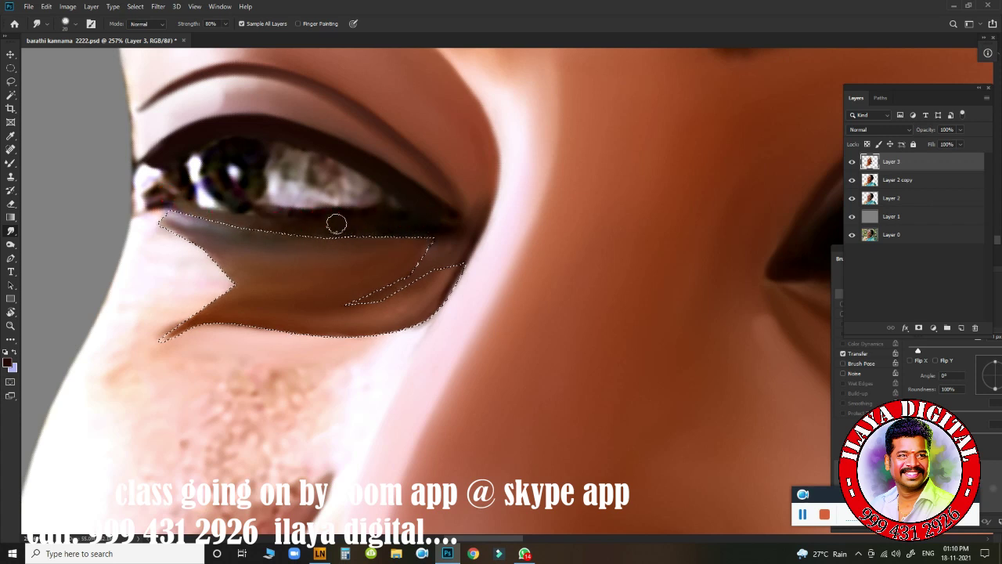
pyautogui.moveTo(337, 225)
pyautogui.mouseDown()
pyautogui.moveTo(237, 217)
pyautogui.moveTo(237, 228)
pyautogui.mouseUp()
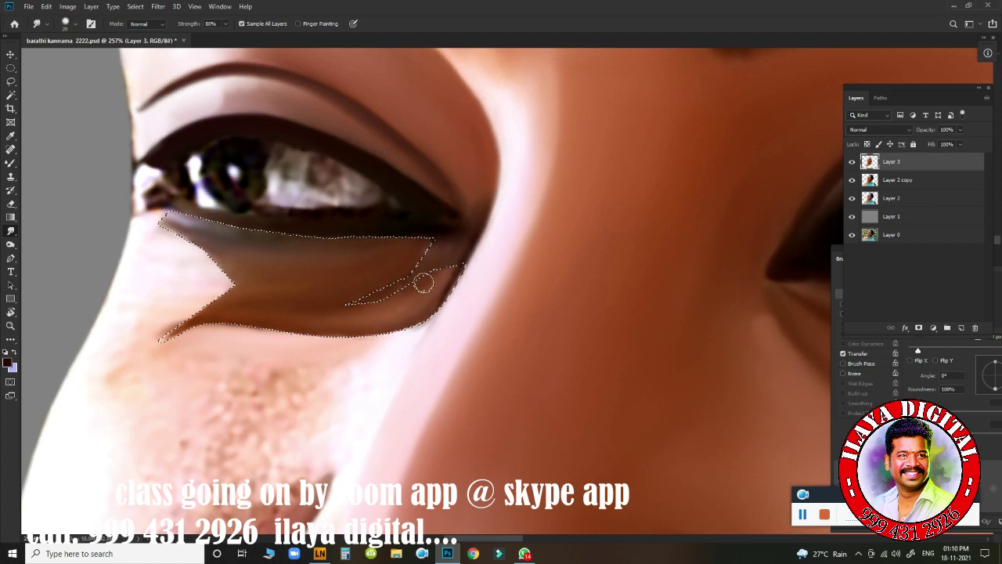
pyautogui.hotkey('ctrl', 'd')
# Step: Blend the far eye's lower lash line softly into the under-eye shadow with the Smudge tool, from corner to corner
pyautogui.moveTo(517, 325); pyautogui.dragTo(463, 311)
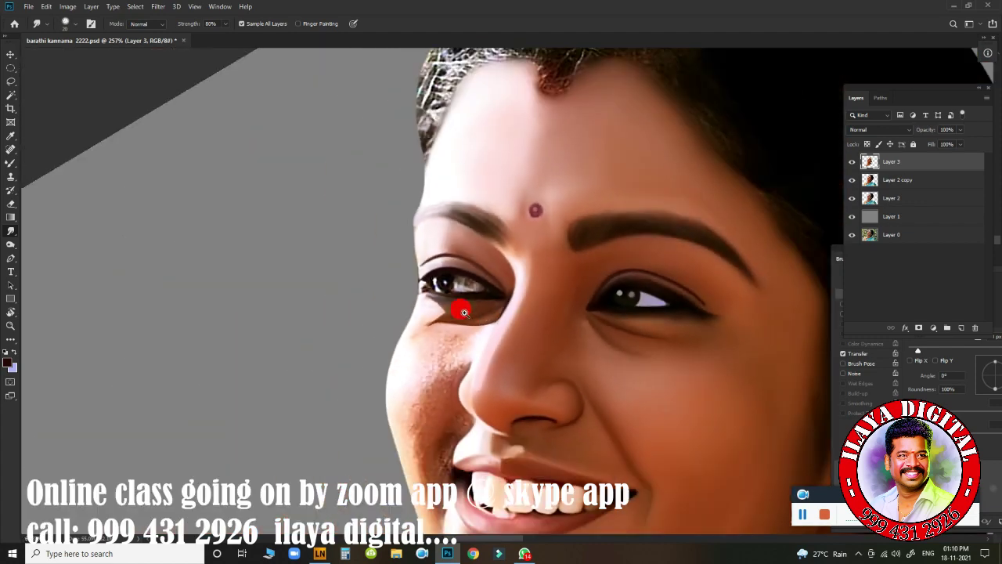
pyautogui.scroll(-2, 450, 310)
pyautogui.scroll(6, 571, 321)
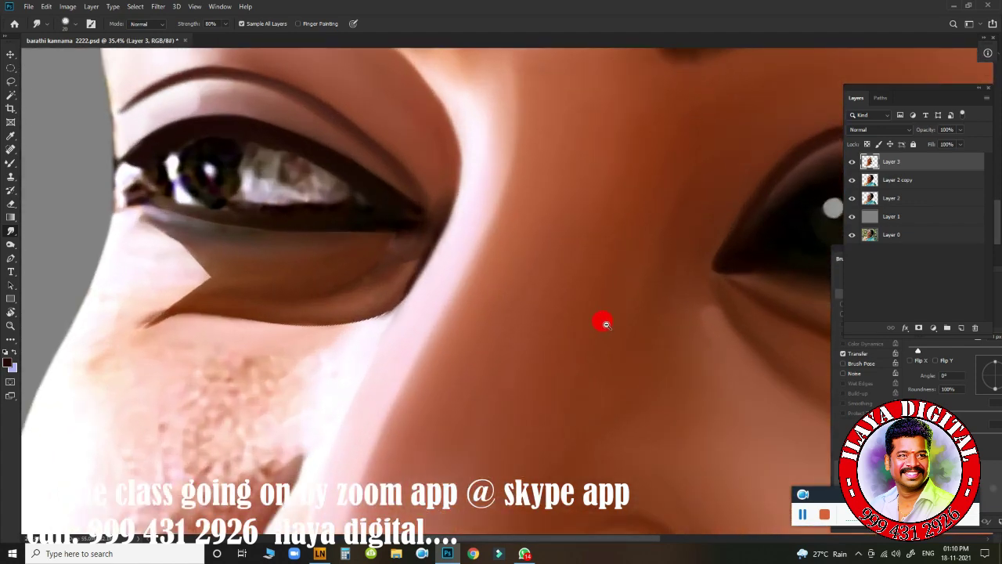
pyautogui.moveTo(603, 321); pyautogui.dragTo(613, 320)
pyautogui.moveTo(412, 225)
pyautogui.mouseDown()
pyautogui.moveTo(441, 238)
pyautogui.moveTo(529, 241)
pyautogui.mouseUp()
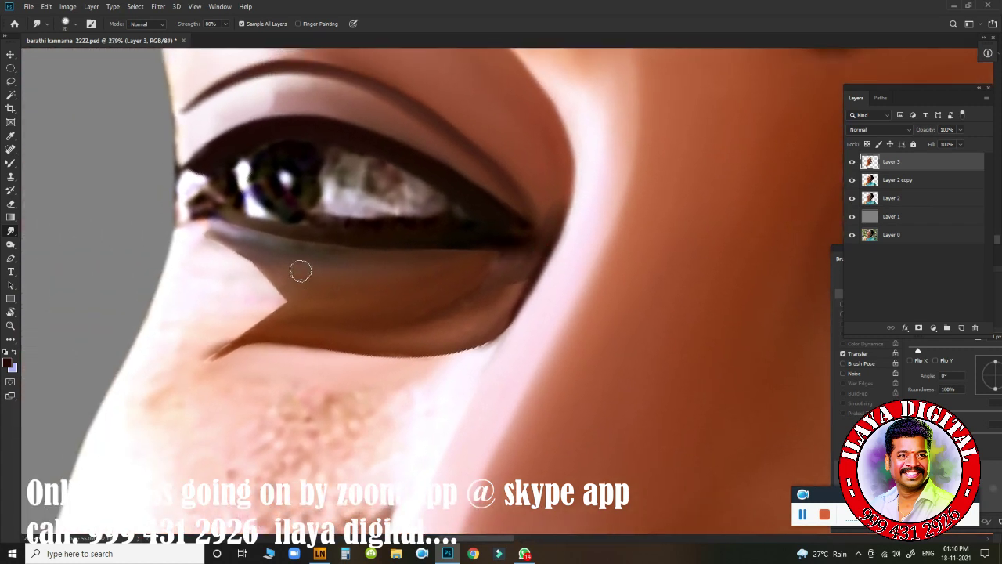
pyautogui.moveTo(205, 246)
pyautogui.mouseDown()
pyautogui.moveTo(206, 224)
pyautogui.moveTo(226, 228)
pyautogui.moveTo(211, 215)
pyautogui.moveTo(405, 251)
pyautogui.moveTo(230, 228)
pyautogui.moveTo(261, 235)
pyautogui.moveTo(263, 227)
pyautogui.mouseUp()
pyautogui.press(']')
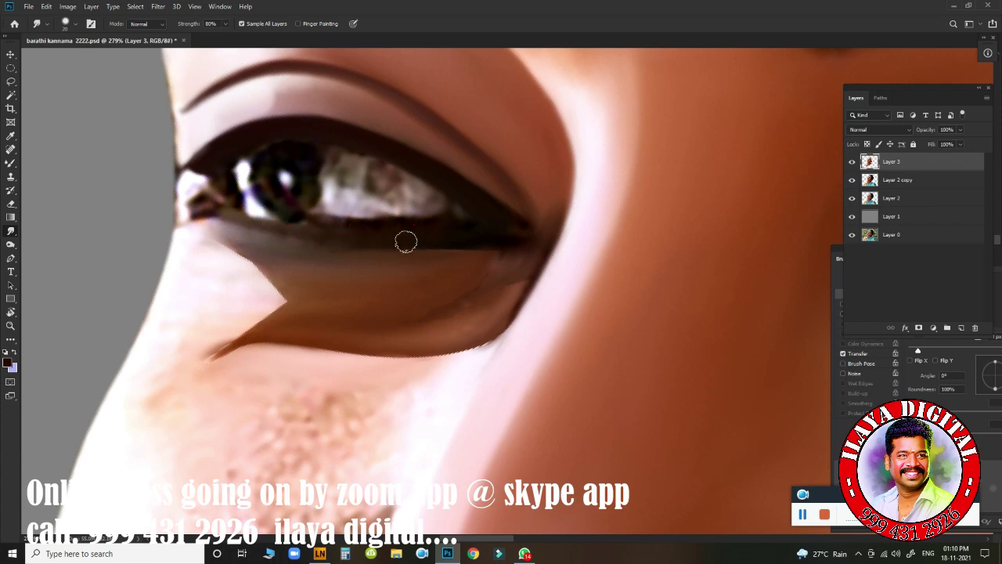
pyautogui.moveTo(462, 229)
pyautogui.mouseDown()
pyautogui.moveTo(509, 224)
pyautogui.moveTo(485, 242)
pyautogui.moveTo(439, 243)
pyautogui.moveTo(473, 228)
pyautogui.moveTo(249, 227)
pyautogui.moveTo(261, 249)
pyautogui.moveTo(385, 252)
pyautogui.moveTo(312, 250)
pyautogui.mouseUp()
pyautogui.press(']')
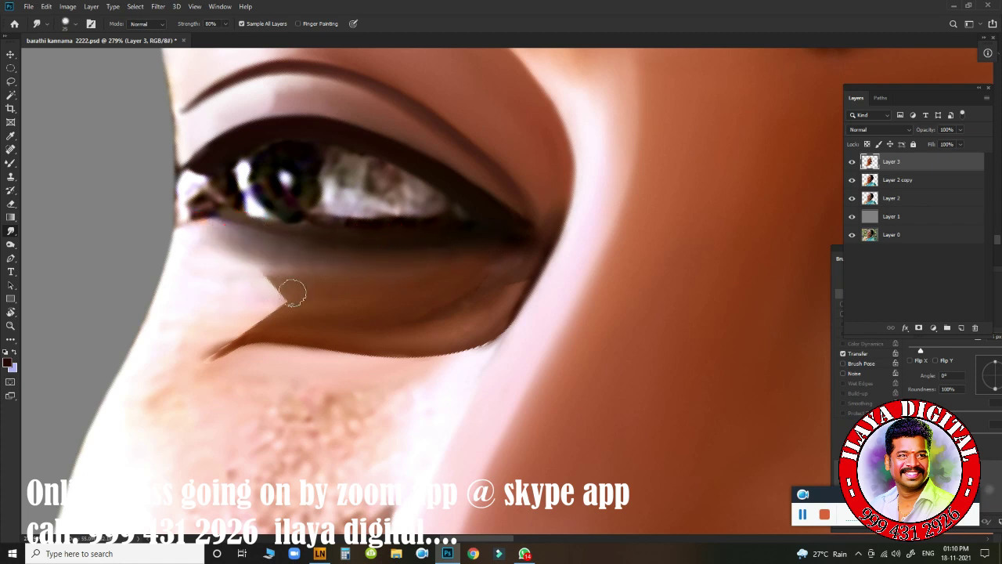
# Step: Smudge the hard, pointed edges of the under-eye shadow into the light cheek skin and soften the lower fold
pyautogui.moveTo(292, 294)
pyautogui.mouseDown()
pyautogui.moveTo(224, 279)
pyautogui.moveTo(289, 296)
pyautogui.mouseUp()
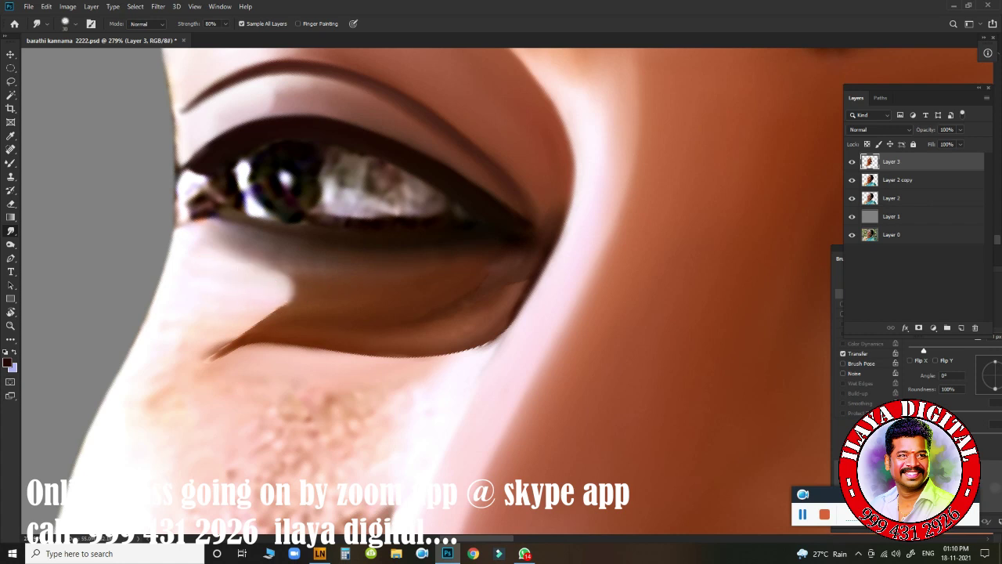
pyautogui.moveTo(432, 266)
pyautogui.mouseDown()
pyautogui.moveTo(338, 306)
pyautogui.moveTo(356, 310)
pyautogui.moveTo(259, 317)
pyautogui.moveTo(363, 304)
pyautogui.moveTo(253, 311)
pyautogui.moveTo(245, 320)
pyautogui.moveTo(259, 323)
pyautogui.moveTo(208, 345)
pyautogui.moveTo(250, 332)
pyautogui.moveTo(203, 354)
pyautogui.moveTo(254, 326)
pyautogui.moveTo(196, 359)
pyautogui.mouseUp()
pyautogui.moveTo(305, 324)
pyautogui.mouseDown()
pyautogui.moveTo(264, 302)
pyautogui.moveTo(224, 329)
pyautogui.moveTo(447, 332)
pyautogui.moveTo(497, 279)
pyautogui.moveTo(461, 298)
pyautogui.moveTo(520, 273)
pyautogui.moveTo(446, 307)
pyautogui.moveTo(356, 318)
pyautogui.mouseUp()
pyautogui.moveTo(215, 319)
pyautogui.mouseDown()
pyautogui.moveTo(180, 330)
pyautogui.moveTo(217, 318)
pyautogui.moveTo(177, 347)
pyautogui.moveTo(320, 318)
pyautogui.moveTo(293, 318)
pyautogui.moveTo(344, 337)
pyautogui.mouseUp()
pyautogui.moveTo(320, 371)
pyautogui.mouseDown()
pyautogui.moveTo(295, 358)
pyautogui.moveTo(436, 363)
pyautogui.moveTo(410, 366)
pyautogui.moveTo(486, 333)
pyautogui.moveTo(239, 329)
pyautogui.mouseUp()
pyautogui.moveTo(380, 335)
pyautogui.mouseDown()
pyautogui.moveTo(274, 333)
pyautogui.moveTo(362, 336)
pyautogui.moveTo(195, 331)
pyautogui.mouseUp()
pyautogui.moveTo(258, 276); pyautogui.dragTo(280, 287)
pyautogui.moveTo(196, 334)
pyautogui.mouseDown()
pyautogui.moveTo(188, 338)
pyautogui.moveTo(197, 338)
pyautogui.mouseUp()
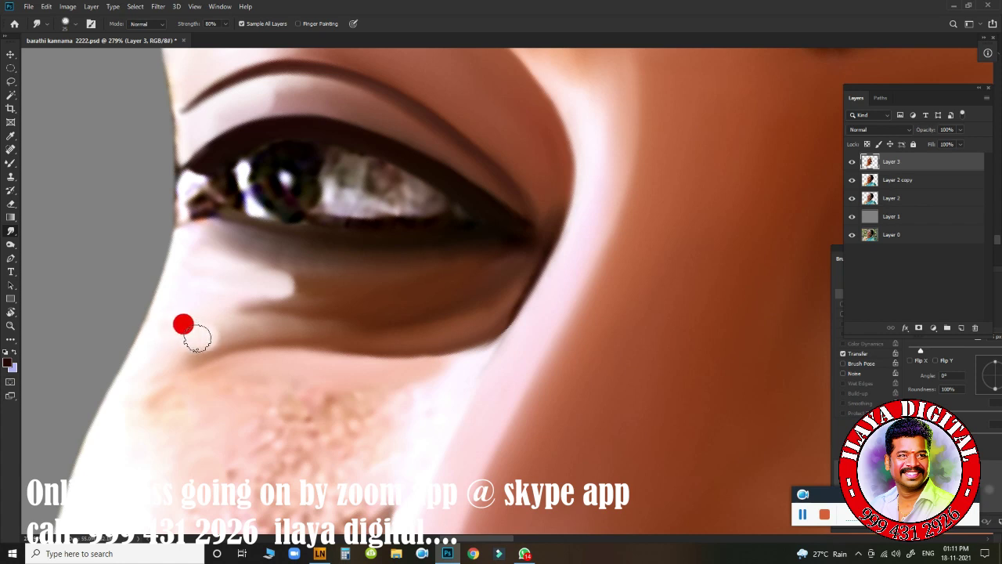
pyautogui.moveTo(195, 241); pyautogui.dragTo(210, 239)
pyautogui.moveTo(457, 281)
pyautogui.mouseDown()
pyautogui.moveTo(530, 240)
pyautogui.moveTo(501, 300)
pyautogui.moveTo(523, 278)
pyautogui.moveTo(496, 313)
pyautogui.moveTo(474, 320)
pyautogui.mouseUp()
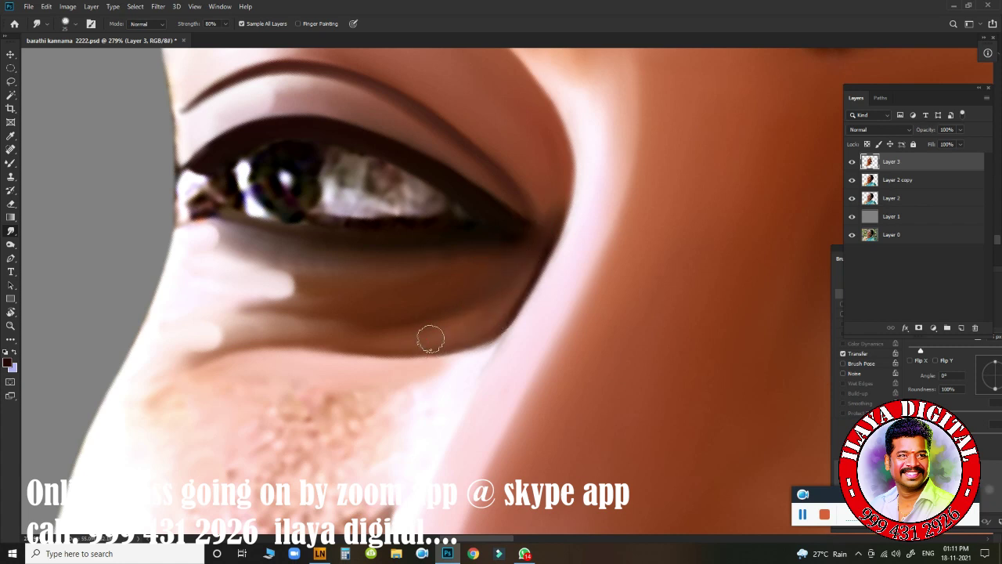
# Step: Smudge the lower edge of the far eye's under-eye shadow into a smooth contour against the cheek
pyautogui.moveTo(367, 350)
pyautogui.mouseDown()
pyautogui.moveTo(389, 345)
pyautogui.moveTo(267, 332)
pyautogui.mouseUp()
pyautogui.moveTo(482, 270); pyautogui.dragTo(414, 436)
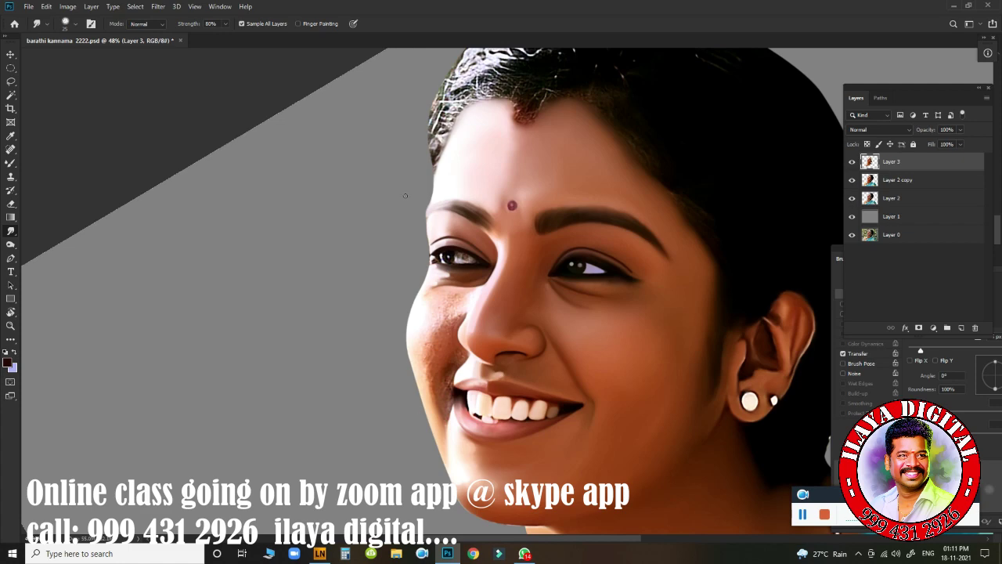
pyautogui.moveTo(523, 291); pyautogui.dragTo(568, 321)
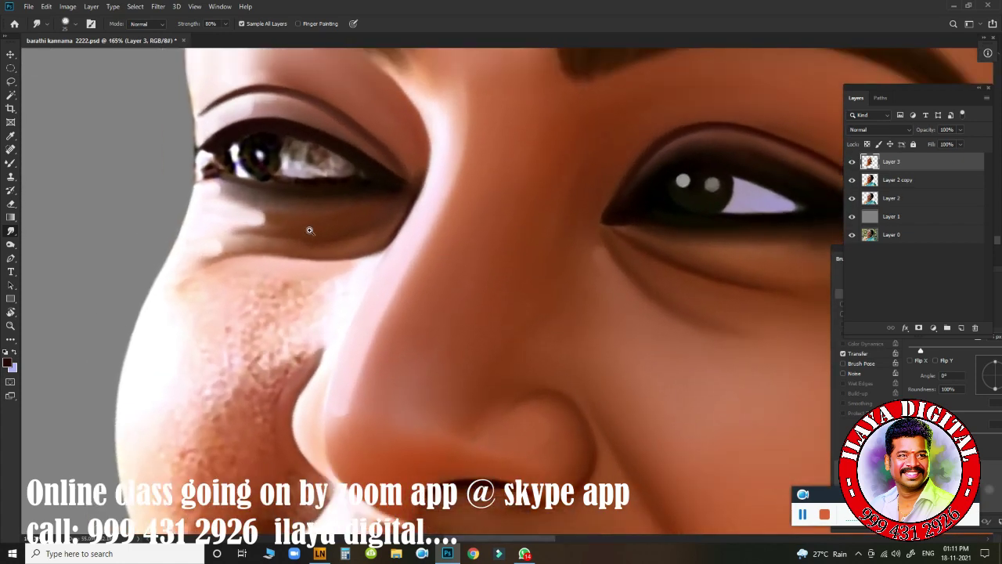
# Step: Draw a closed pen path around the far eye's opening, between the upper and lower lash lines, and convert it to a selection
pyautogui.moveTo(265, 240)
pyautogui.mouseDown()
pyautogui.moveTo(278, 247)
pyautogui.moveTo(262, 199)
pyautogui.moveTo(277, 264)
pyautogui.moveTo(266, 177)
pyautogui.moveTo(256, 297)
pyautogui.mouseUp()
pyautogui.moveTo(293, 267); pyautogui.dragTo(327, 278)
pyautogui.moveTo(340, 237); pyautogui.dragTo(380, 263)
pyautogui.moveTo(348, 173)
pyautogui.mouseDown()
pyautogui.moveTo(273, 285)
pyautogui.moveTo(286, 273)
pyautogui.mouseUp()
pyautogui.press('p')
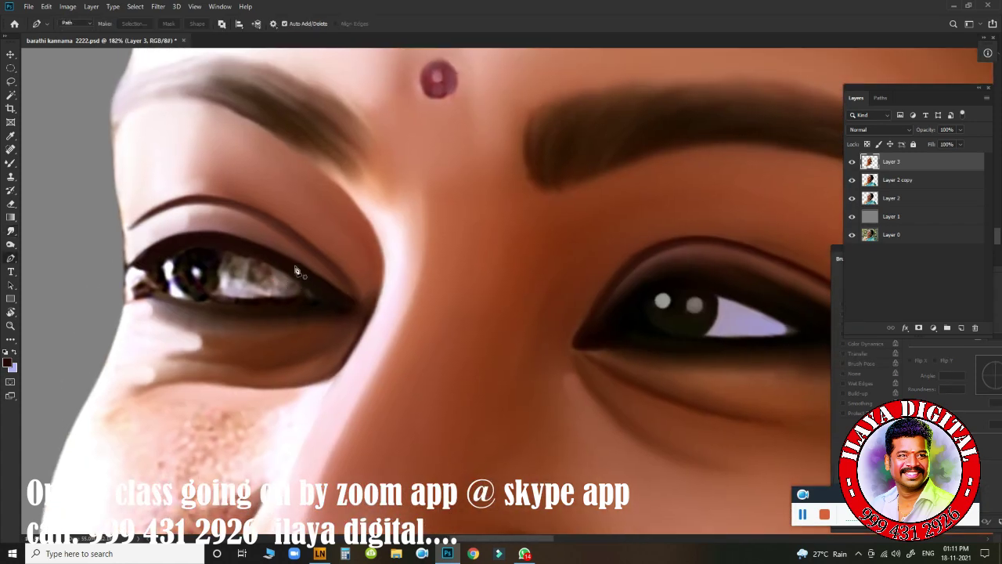
pyautogui.click(162, 272)
pyautogui.moveTo(306, 291); pyautogui.dragTo(414, 366)
pyautogui.keyDown('alt'); pyautogui.click(307, 291); pyautogui.keyUp('alt')
pyautogui.click(307, 293)
pyautogui.moveTo(165, 290); pyautogui.dragTo(129, 255)
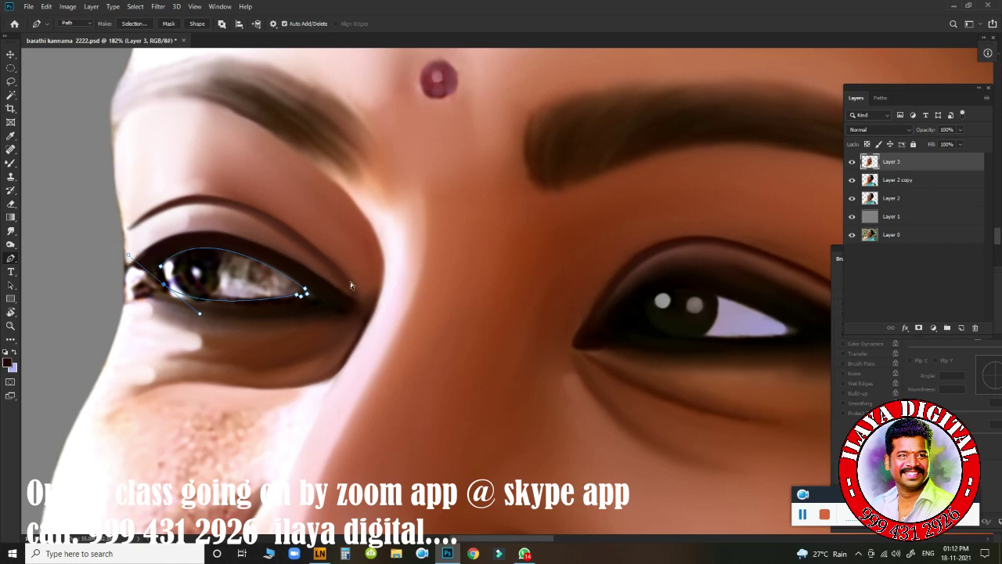
pyautogui.press('Return')
# Step: Paint the large white area of the far eye beside the iris with the lavender colour using the Mixer Brush
pyautogui.moveTo(269, 347); pyautogui.dragTo(291, 345)
pyautogui.moveTo(202, 322); pyautogui.dragTo(351, 378)
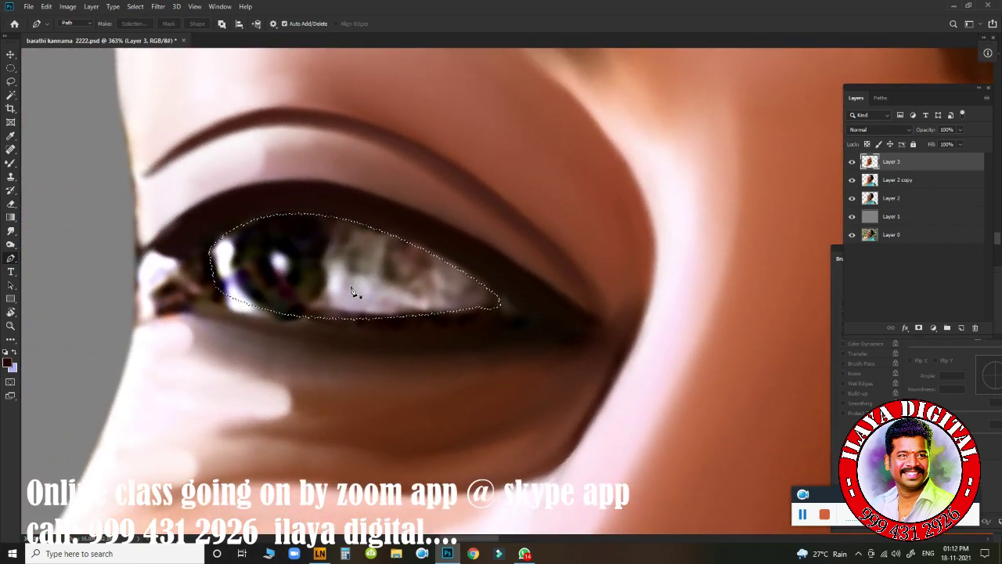
pyautogui.press('b')
pyautogui.press('x')
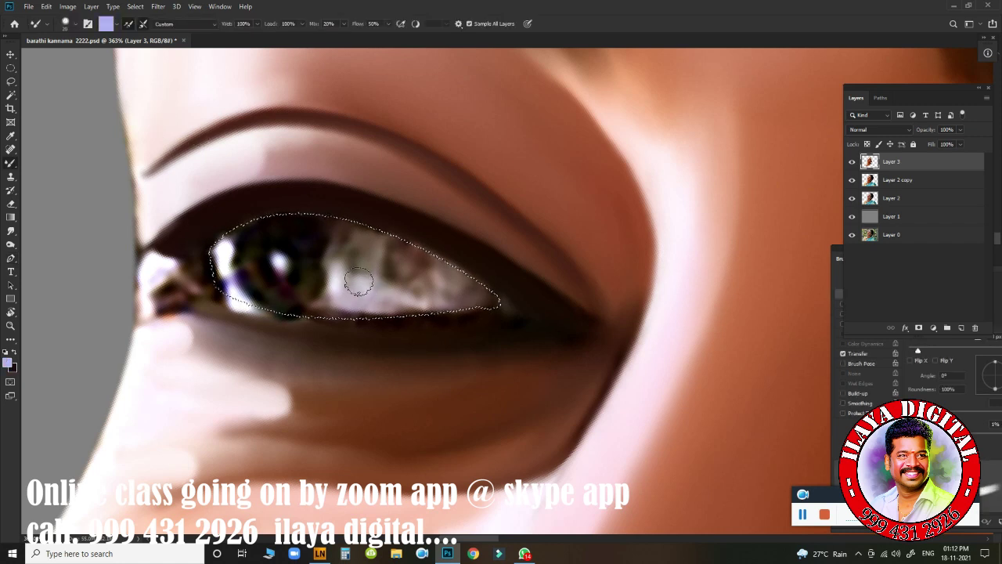
pyautogui.moveTo(356, 265)
pyautogui.mouseDown()
pyautogui.moveTo(340, 299)
pyautogui.moveTo(326, 274)
pyautogui.moveTo(342, 301)
pyautogui.moveTo(348, 272)
pyautogui.moveTo(333, 211)
pyautogui.moveTo(361, 269)
pyautogui.moveTo(362, 287)
pyautogui.moveTo(346, 285)
pyautogui.moveTo(390, 217)
pyautogui.moveTo(424, 278)
pyautogui.moveTo(452, 283)
pyautogui.moveTo(404, 297)
pyautogui.moveTo(348, 266)
pyautogui.moveTo(360, 297)
pyautogui.moveTo(402, 300)
pyautogui.mouseUp()
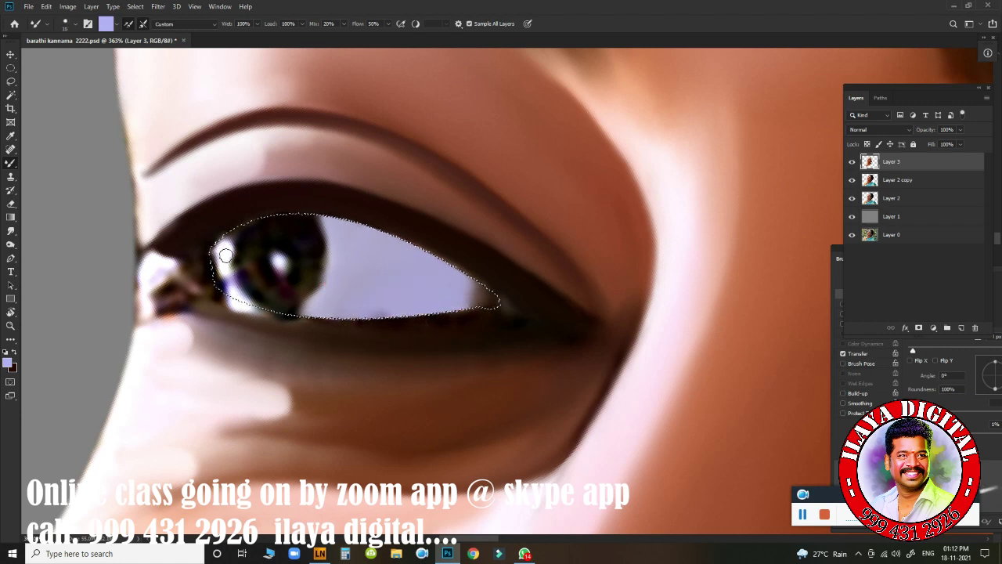
# Step: Turn off the Mixer Brush's colour loading and smooth the pixelated skin and lash details at the far eye's outer corner
pyautogui.click(124, 26)
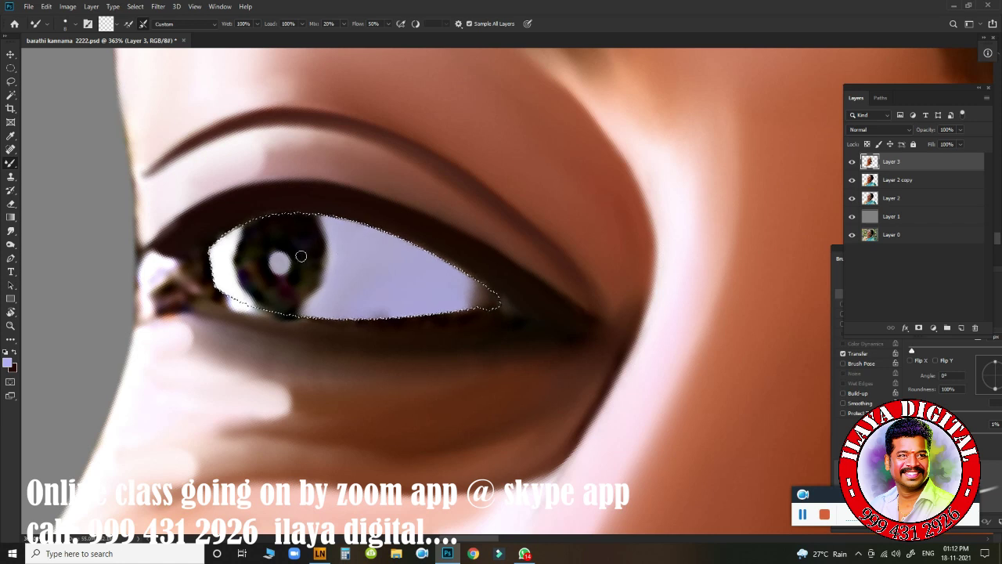
pyautogui.moveTo(169, 224)
pyautogui.mouseDown()
pyautogui.moveTo(142, 259)
pyautogui.moveTo(139, 302)
pyautogui.mouseUp()
pyautogui.press('[')
pyautogui.moveTo(139, 263)
pyautogui.mouseDown()
pyautogui.moveTo(159, 255)
pyautogui.moveTo(150, 269)
pyautogui.moveTo(158, 297)
pyautogui.moveTo(174, 297)
pyautogui.mouseUp()
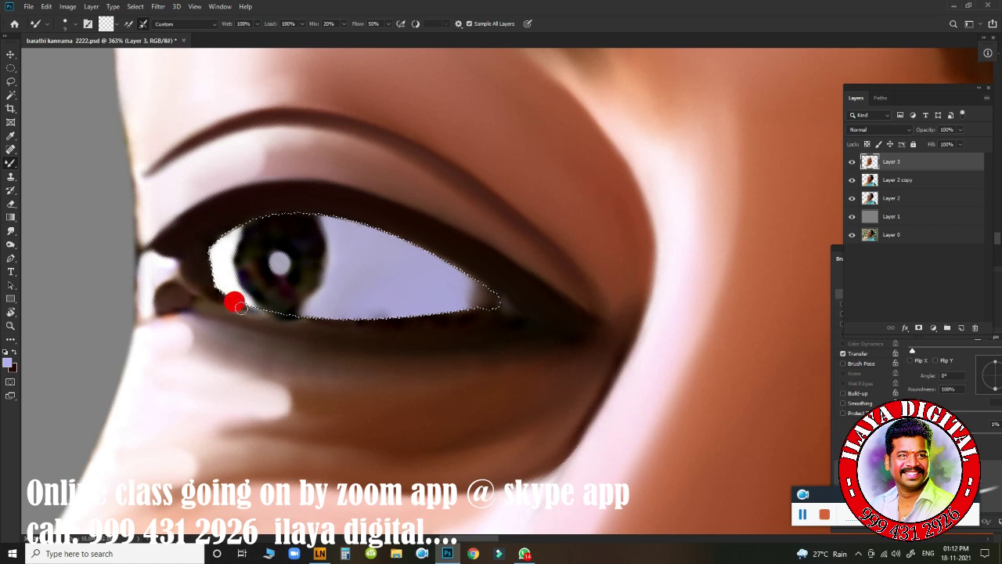
# Step: Blend the lower lash line into an even dark band along the far eye's opening, smooth its inner corner, and deselect
pyautogui.moveTo(241, 308); pyautogui.dragTo(255, 313)
pyautogui.press(']')
pyautogui.press(']')
pyautogui.press(']')
pyautogui.moveTo(440, 310); pyautogui.dragTo(470, 317)
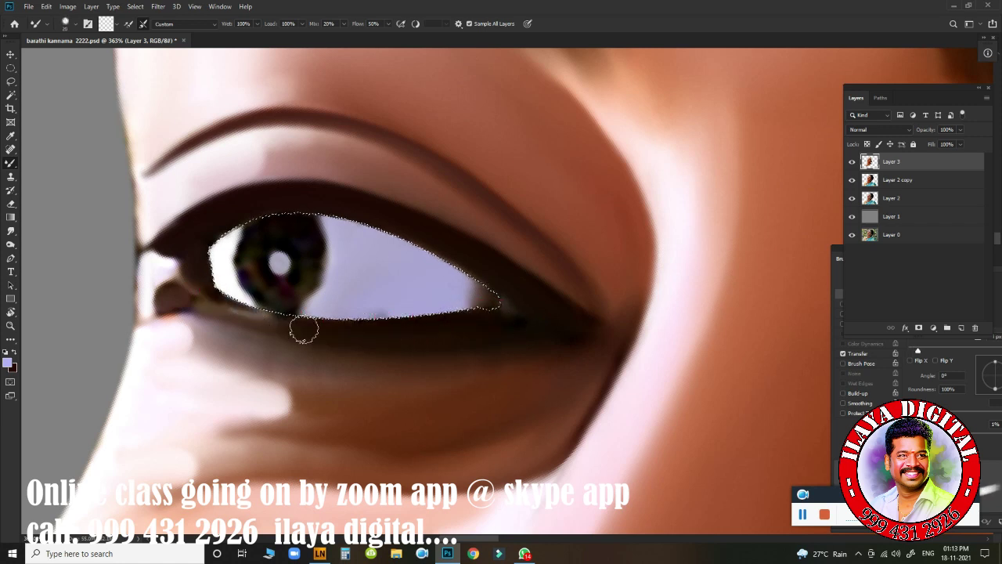
pyautogui.moveTo(291, 324); pyautogui.dragTo(240, 310)
pyautogui.moveTo(229, 308)
pyautogui.mouseDown()
pyautogui.moveTo(195, 280)
pyautogui.moveTo(197, 295)
pyautogui.moveTo(185, 297)
pyautogui.moveTo(240, 320)
pyautogui.moveTo(183, 311)
pyautogui.moveTo(242, 325)
pyautogui.moveTo(184, 300)
pyautogui.moveTo(191, 306)
pyautogui.moveTo(174, 307)
pyautogui.mouseUp()
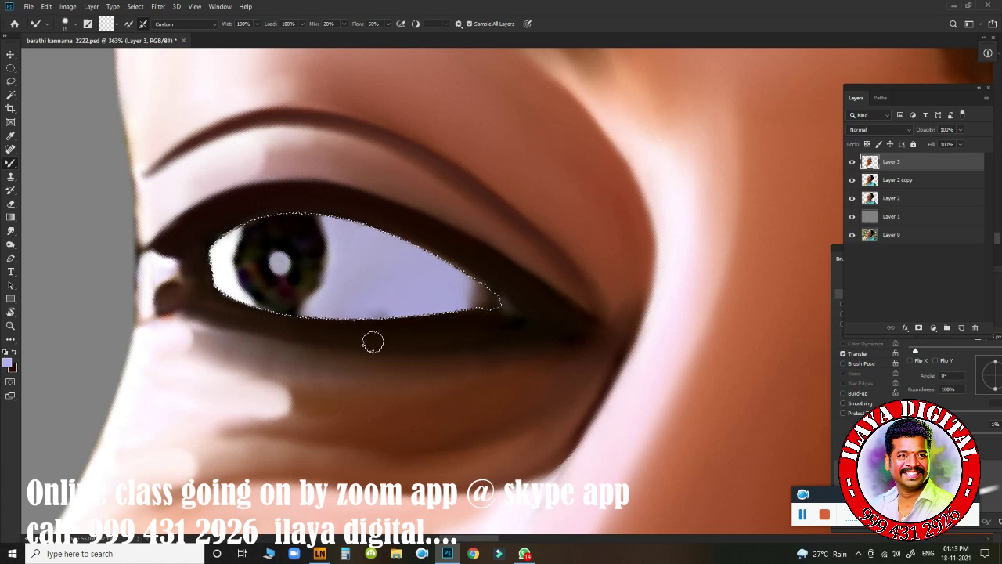
pyautogui.moveTo(516, 304); pyautogui.dragTo(495, 294)
pyautogui.hotkey('ctrl', 'd')
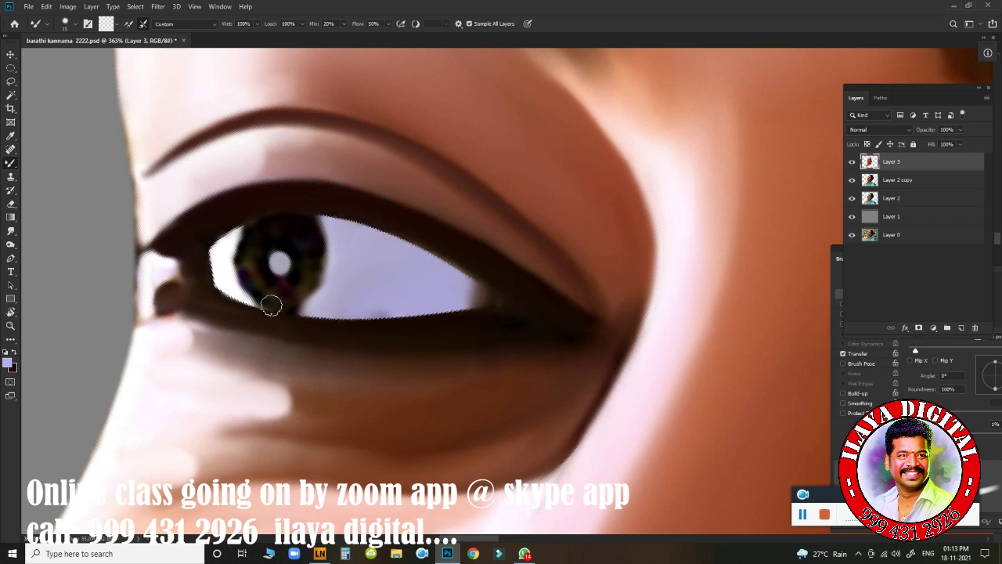
# Step: Smudge the far eye's white into the surrounding lash lines, using a smaller brush at the outer edge
pyautogui.press('r')
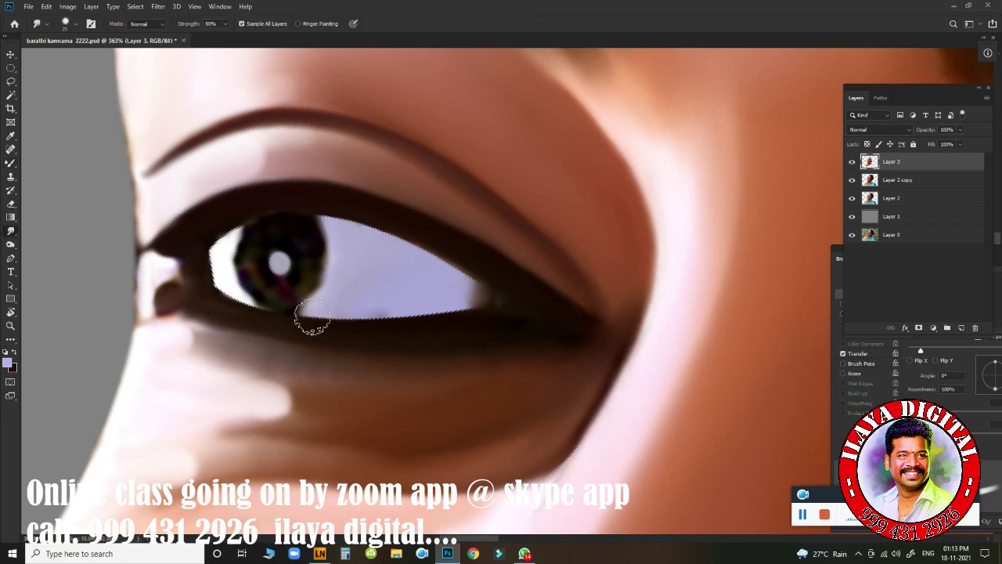
pyautogui.moveTo(309, 202)
pyautogui.mouseDown()
pyautogui.moveTo(378, 223)
pyautogui.moveTo(371, 215)
pyautogui.moveTo(436, 250)
pyautogui.moveTo(353, 210)
pyautogui.moveTo(423, 237)
pyautogui.moveTo(503, 297)
pyautogui.mouseUp()
pyautogui.moveTo(437, 288)
pyautogui.mouseDown()
pyautogui.moveTo(498, 282)
pyautogui.moveTo(511, 296)
pyautogui.moveTo(491, 319)
pyautogui.moveTo(466, 322)
pyautogui.moveTo(314, 318)
pyautogui.moveTo(343, 325)
pyautogui.moveTo(236, 311)
pyautogui.moveTo(248, 314)
pyautogui.moveTo(255, 311)
pyautogui.moveTo(212, 298)
pyautogui.mouseUp()
pyautogui.press('[')
pyautogui.press('[')
pyautogui.moveTo(219, 251)
pyautogui.mouseDown()
pyautogui.moveTo(206, 246)
pyautogui.moveTo(208, 277)
pyautogui.moveTo(226, 287)
pyautogui.moveTo(210, 272)
pyautogui.moveTo(208, 242)
pyautogui.mouseUp()
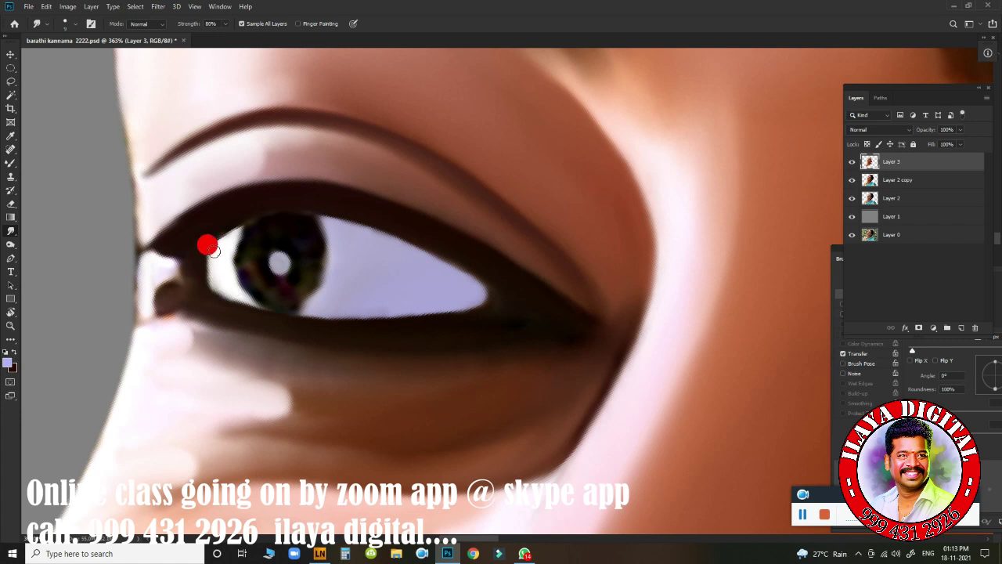
# Step: Make a circular selection around the far iris, using the photo beneath temporarily hidden Layer 3 as reference, and nudge it into place
pyautogui.press('m')
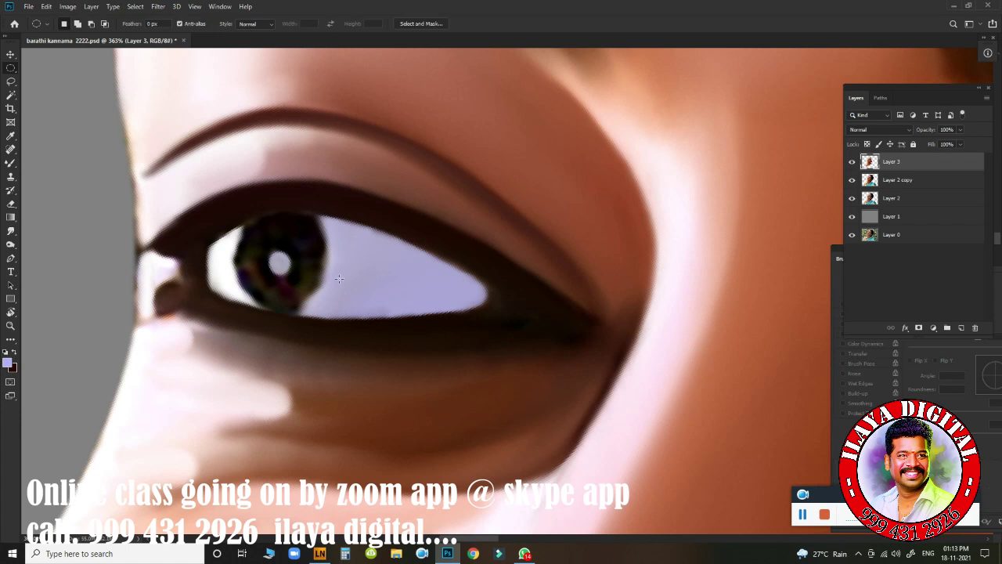
pyautogui.click(852, 162)
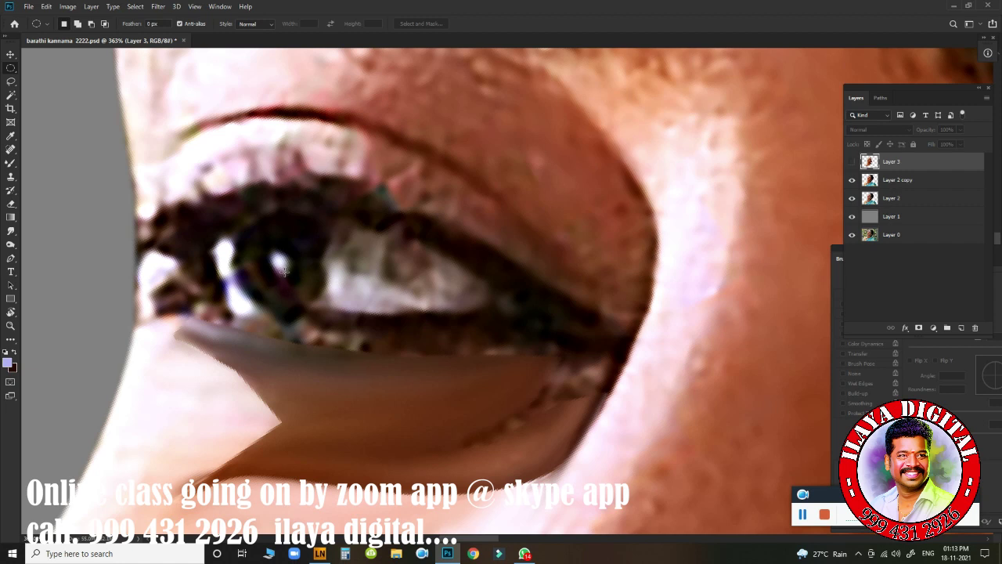
pyautogui.moveTo(275, 256); pyautogui.dragTo(396, 351)
pyautogui.press('Right')
pyautogui.press('Up')
pyautogui.press('Right')
pyautogui.press('Down')
pyautogui.press('Right')
pyautogui.click(852, 162)
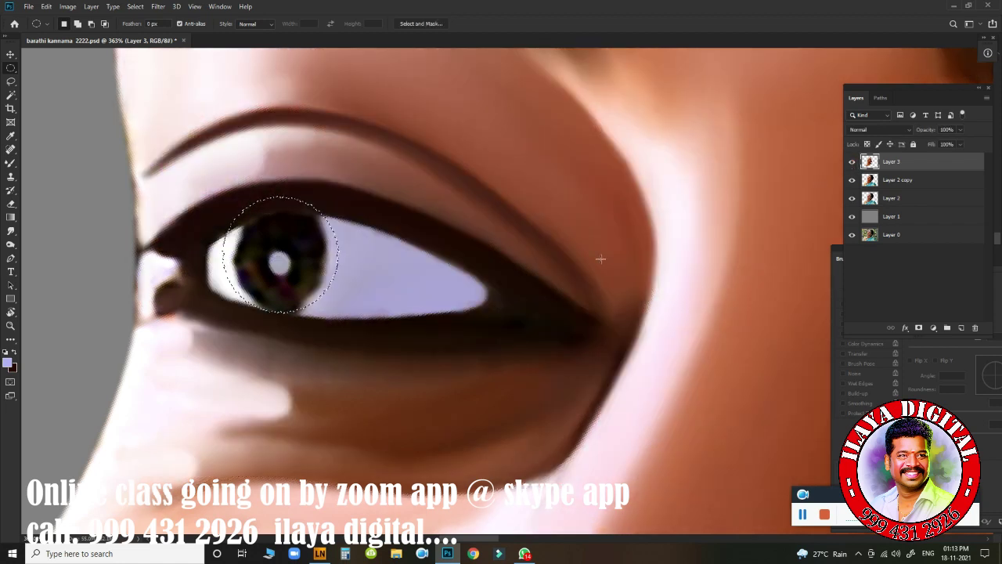
# Step: Blend the far iris into a smooth near-black tone inside the circular selection, keeping the central catchlight
pyautogui.press('b')
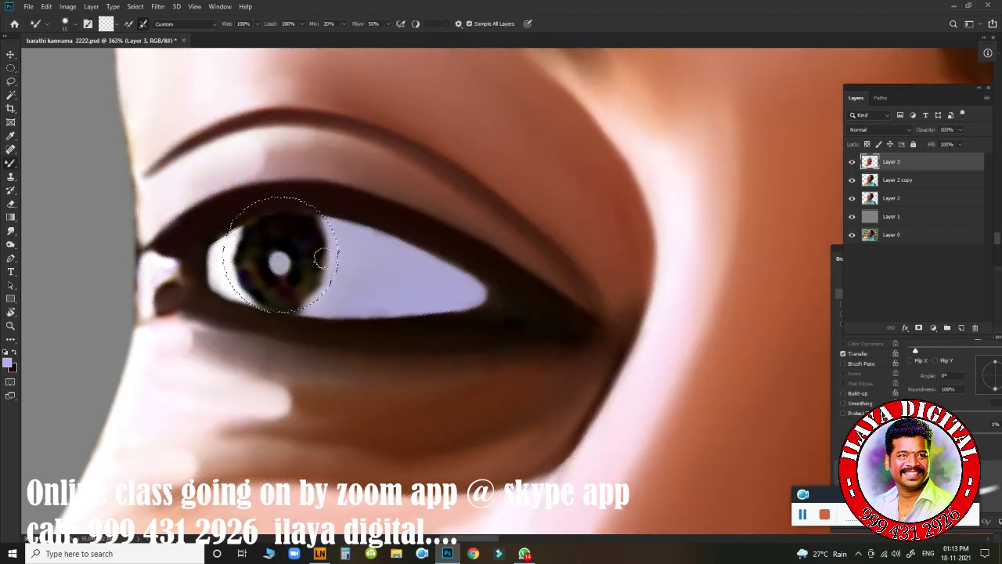
pyautogui.press(']')
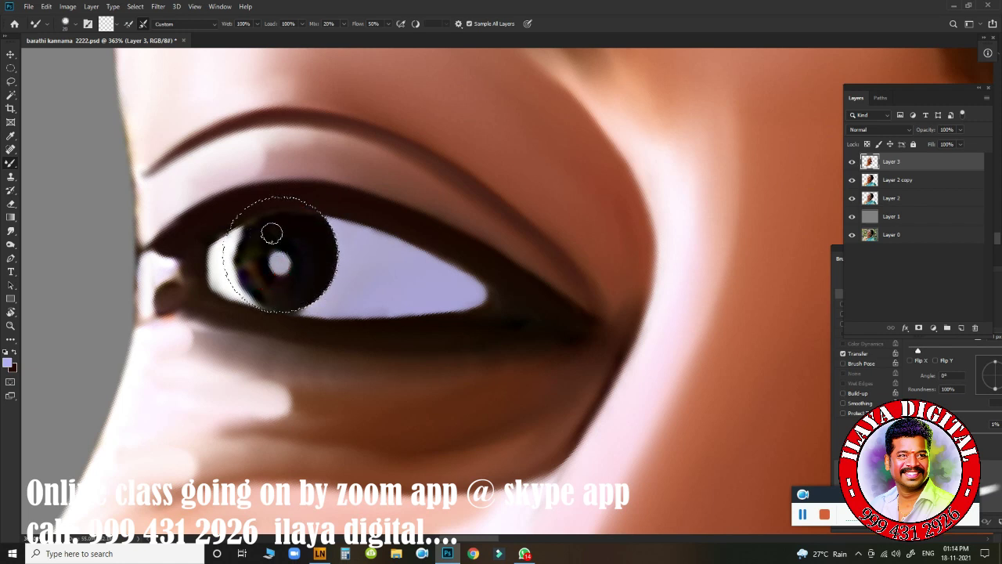
pyautogui.press('[')
pyautogui.moveTo(284, 214); pyautogui.dragTo(295, 225)
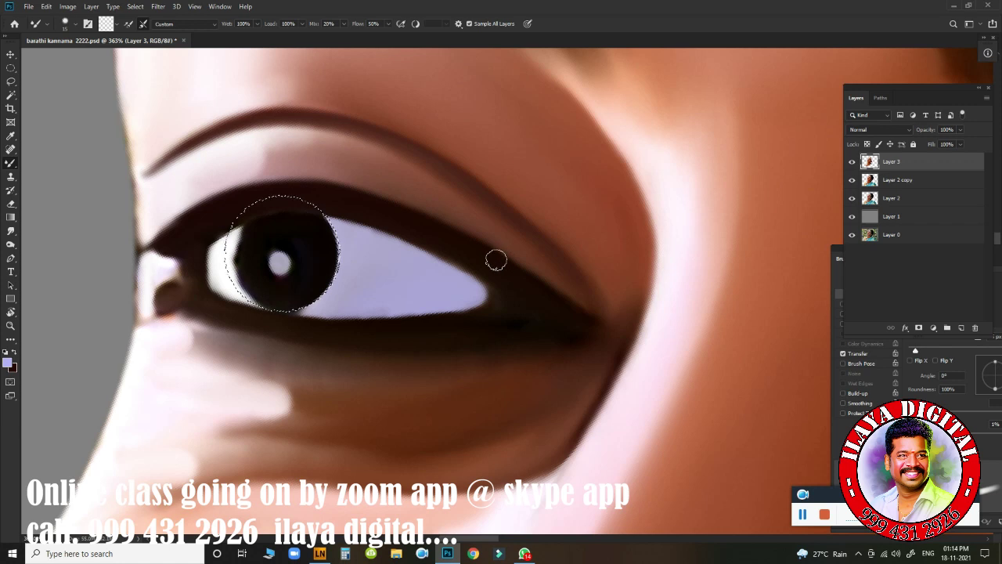
# Step: Nudge the circular selection around the far iris and extend the iris's dark tone to its outer edge
pyautogui.press('Right')
pyautogui.press('Right')
pyautogui.press('Right')
pyautogui.press('Down')
pyautogui.press('Down')
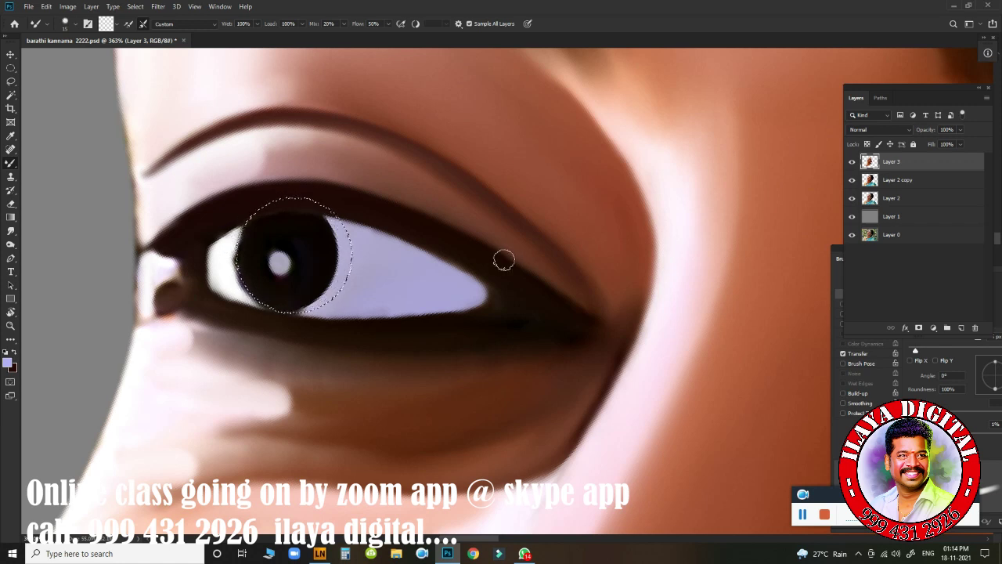
pyautogui.press('Left')
pyautogui.press('Down')
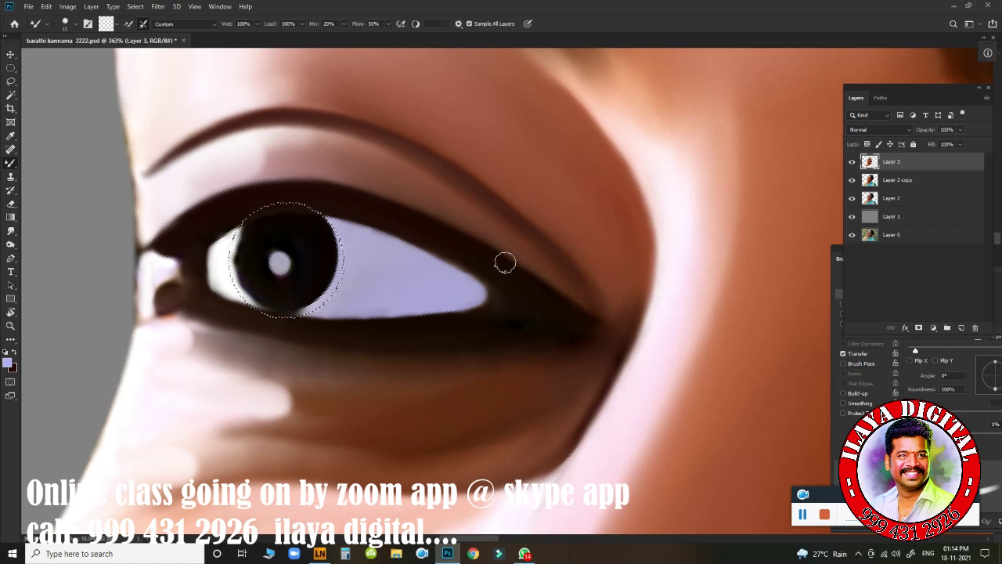
pyautogui.press('Left')
pyautogui.press('Up')
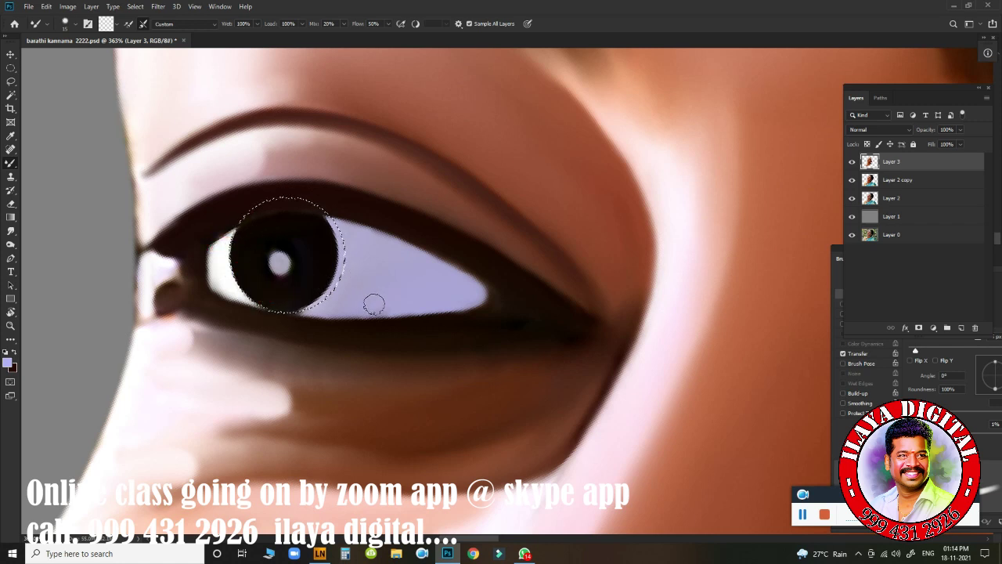
# Step: Compare the painted face with the underlying photo by toggling the visibility of Layer 3
pyautogui.moveTo(377, 326); pyautogui.dragTo(300, 321)
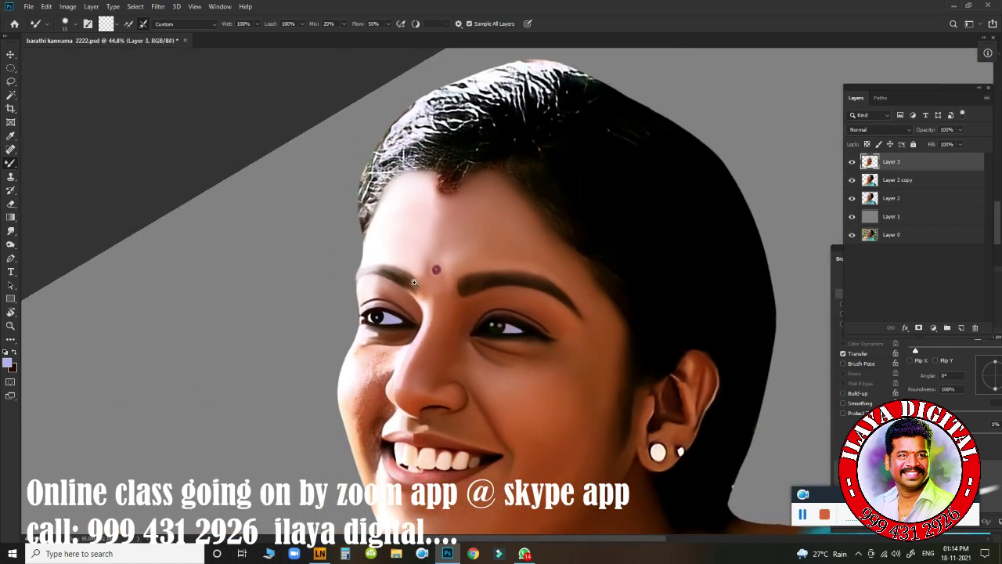
pyautogui.click(850, 164)
pyautogui.click(851, 165)
pyautogui.click(849, 166)
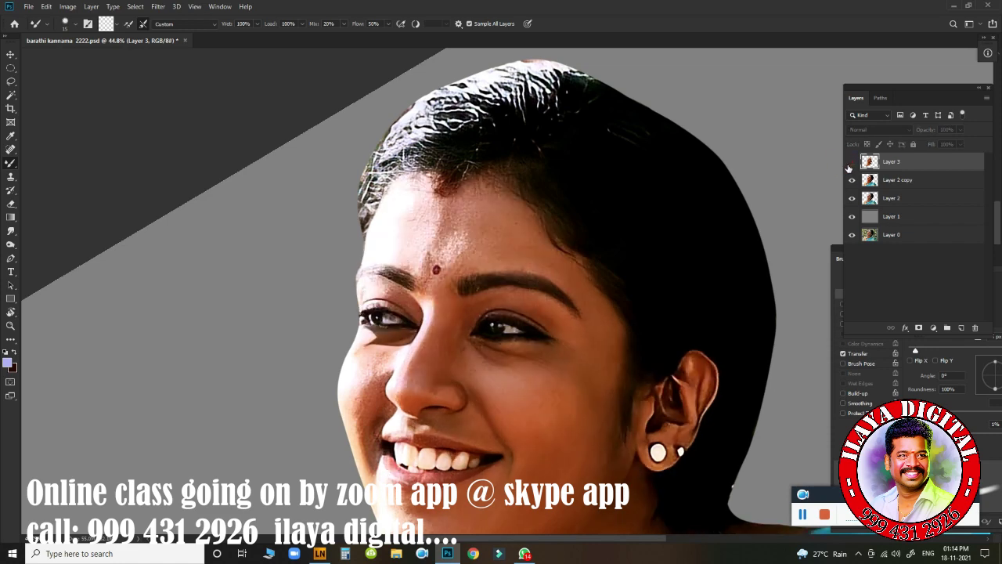
pyautogui.click(850, 164)
pyautogui.click(850, 166)
pyautogui.click(851, 164)
# Step: Enlarge the far iris by smudging its dark edge outward within a larger circular selection, deselect, and blend its top into the lash line
pyautogui.moveTo(329, 323); pyautogui.dragTo(425, 353)
pyautogui.moveTo(475, 287); pyautogui.dragTo(331, 287)
pyautogui.moveTo(434, 219); pyautogui.dragTo(379, 302)
pyautogui.press('m')
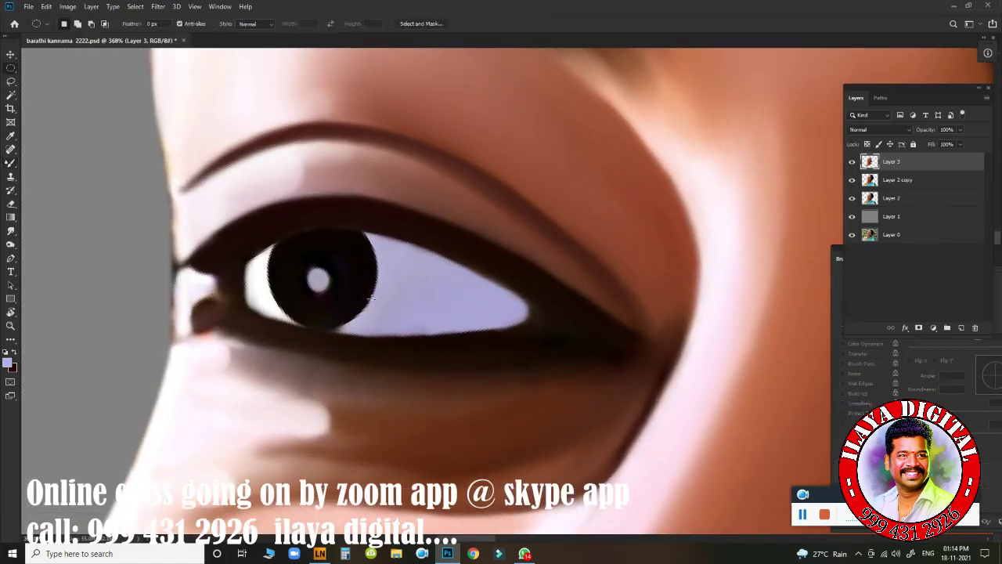
pyautogui.moveTo(334, 292); pyautogui.dragTo(437, 367)
pyautogui.press('r')
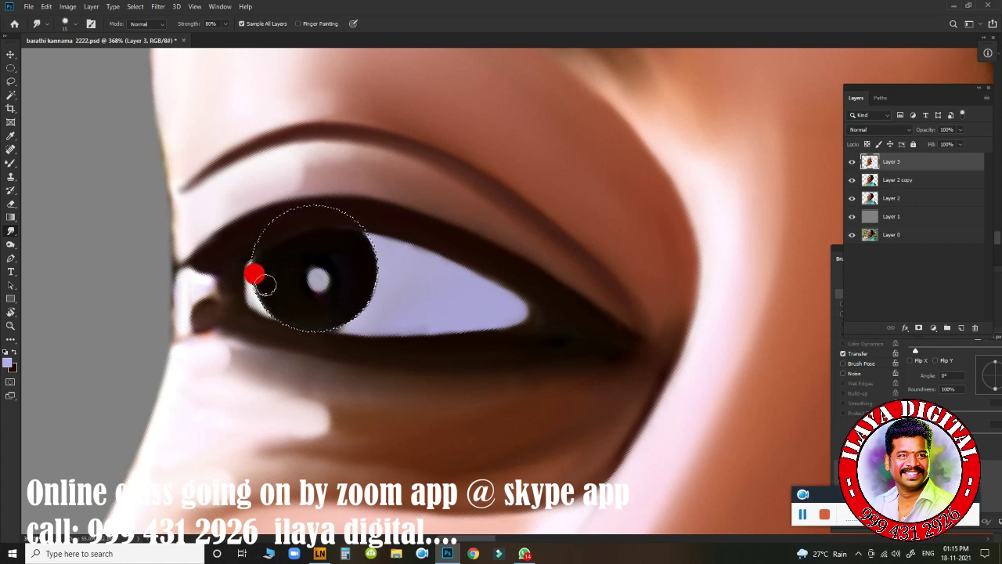
pyautogui.press('b')
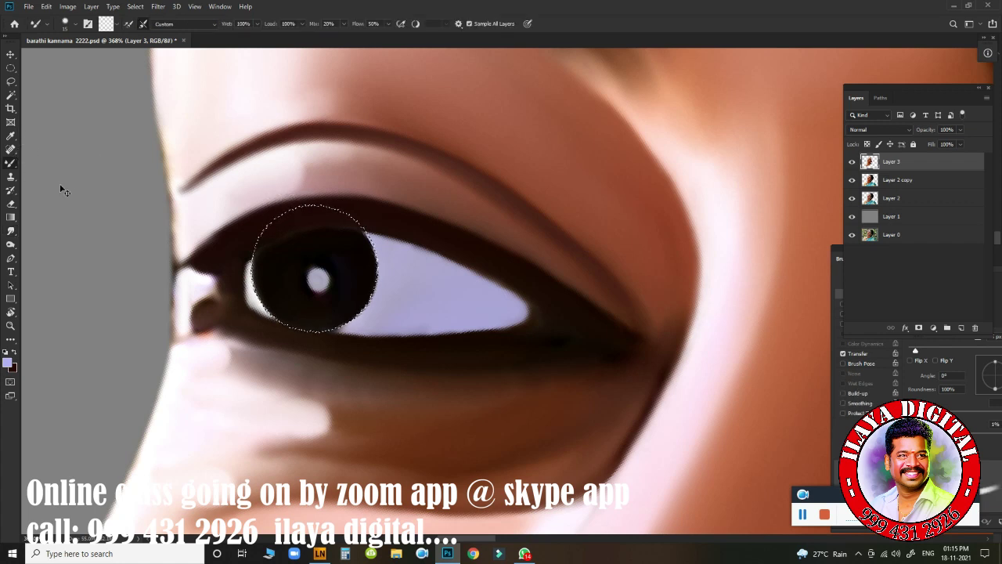
pyautogui.hotkey('ctrl', 'd')
pyautogui.moveTo(251, 233); pyautogui.dragTo(353, 219)
pyautogui.moveTo(454, 387)
pyautogui.mouseDown()
pyautogui.moveTo(367, 378)
pyautogui.moveTo(455, 398)
pyautogui.moveTo(410, 383)
pyautogui.mouseUp()
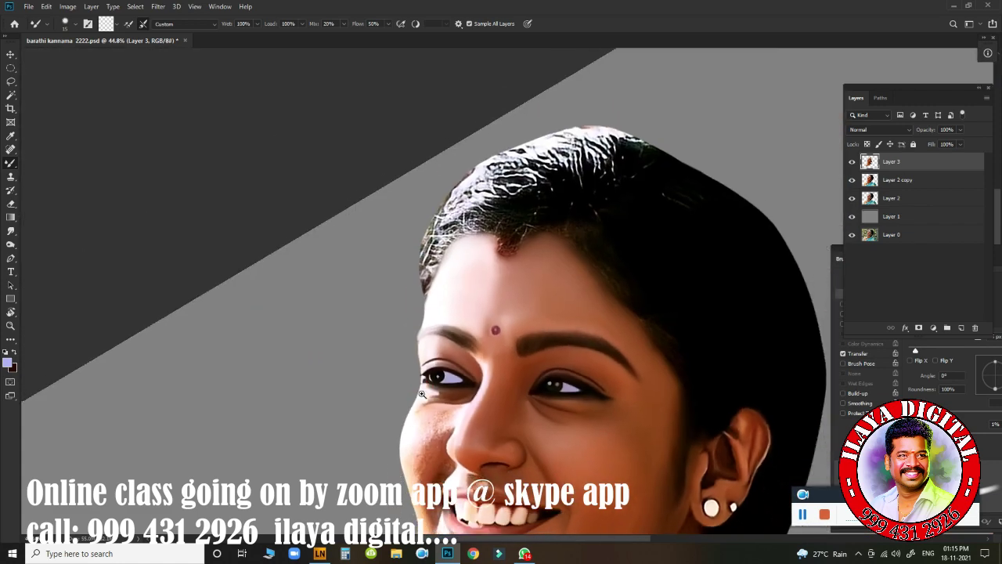
# Step: Sample the foreground colour from the far eye's pale catchlight and turn off the Smudge brush's Transfer option
pyautogui.moveTo(368, 344); pyautogui.dragTo(175, 187)
pyautogui.moveTo(209, 259); pyautogui.dragTo(277, 324)
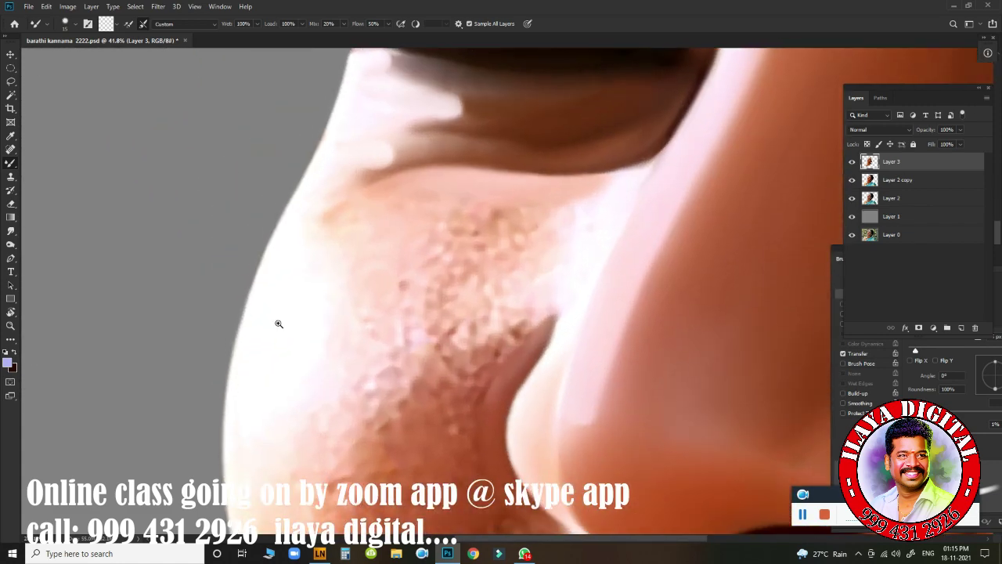
pyautogui.moveTo(309, 207)
pyautogui.mouseDown()
pyautogui.moveTo(216, 445)
pyautogui.moveTo(159, 513)
pyautogui.mouseUp()
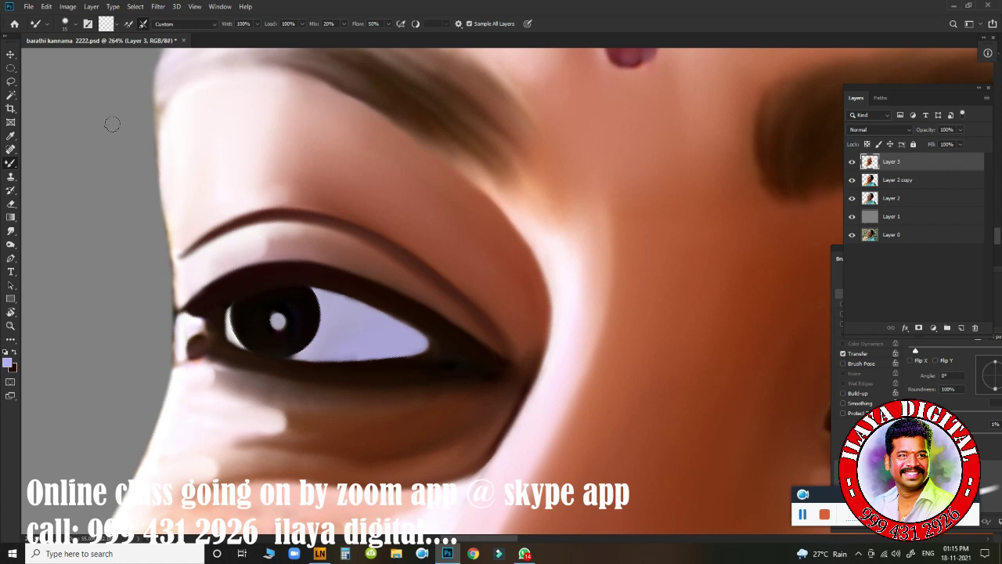
pyautogui.press('r')
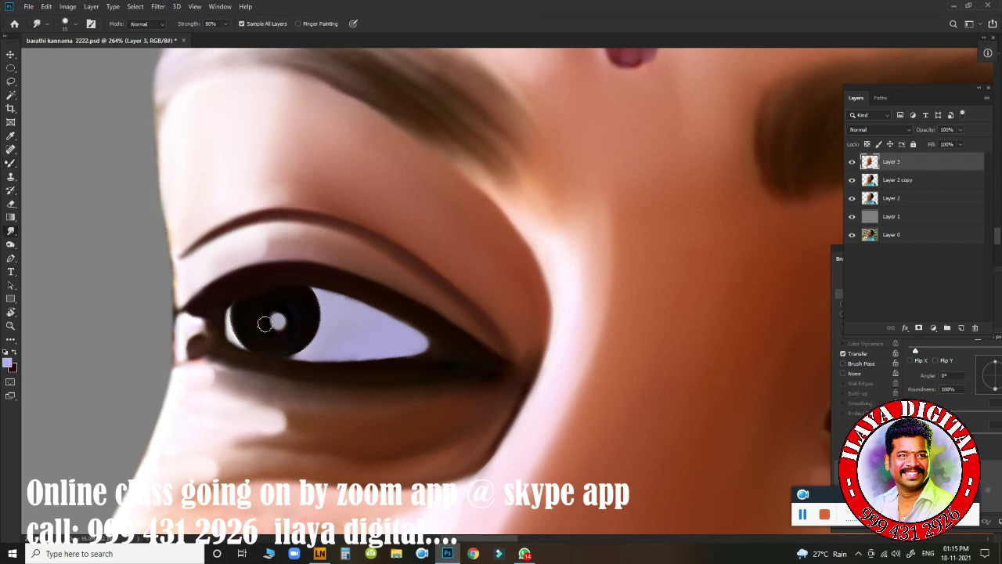
pyautogui.click(13, 354)
pyautogui.click(9, 362)
pyautogui.click(278, 314)
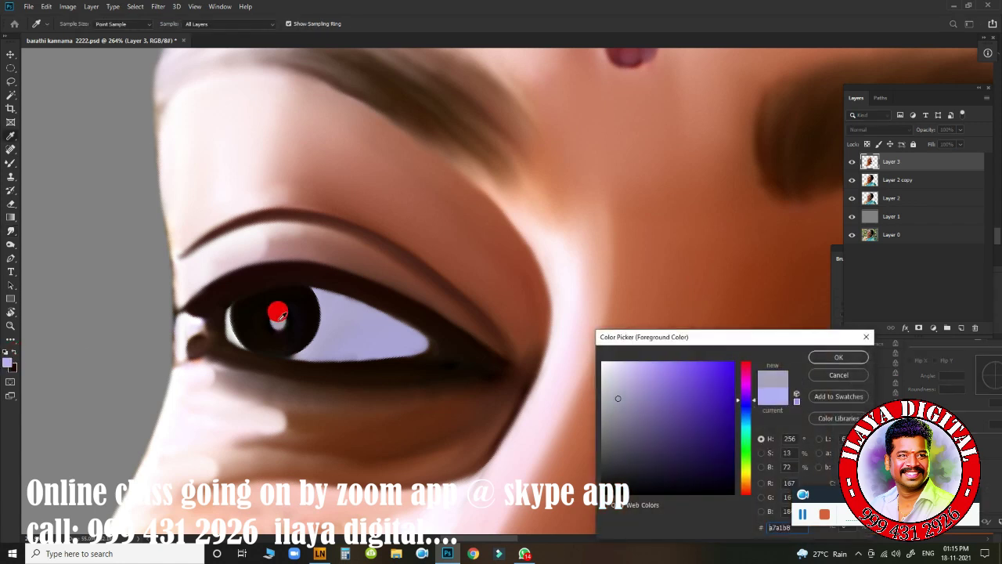
pyautogui.moveTo(279, 320); pyautogui.dragTo(282, 324)
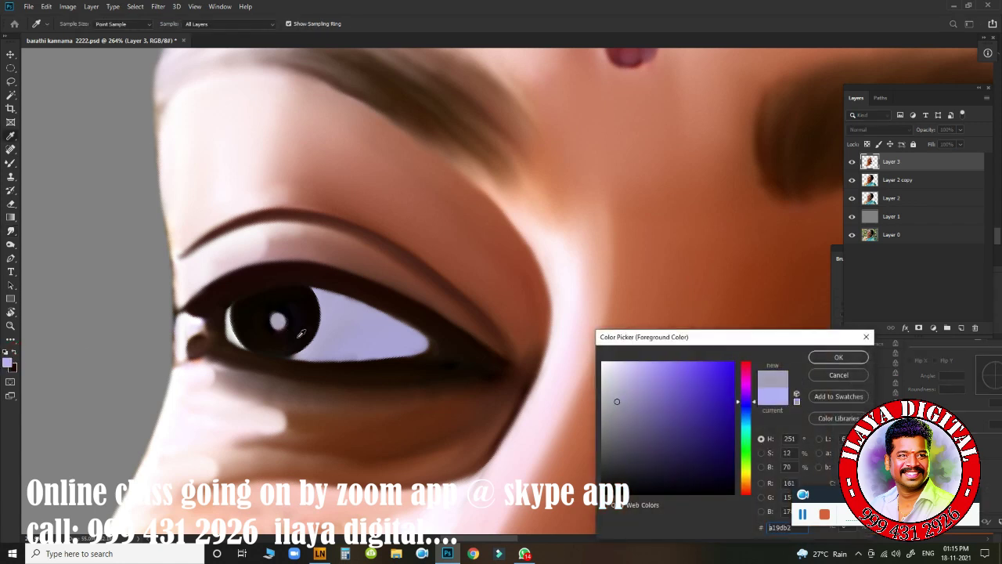
pyautogui.click(832, 357)
pyautogui.click(843, 353)
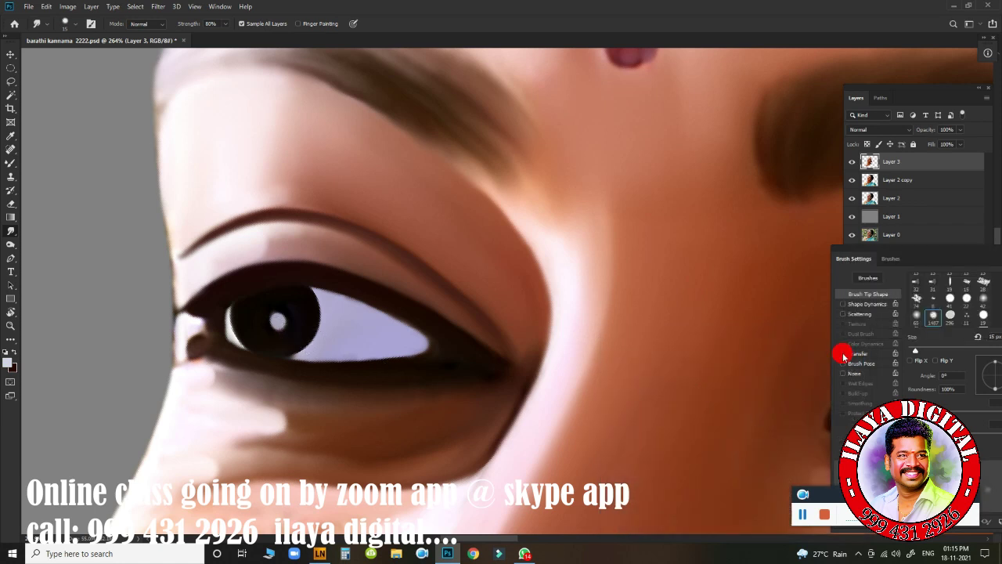
# Step: Dab a second pale catchlight onto the far iris and set the foreground colour to near-white f8f7fd
pyautogui.click(252, 313)
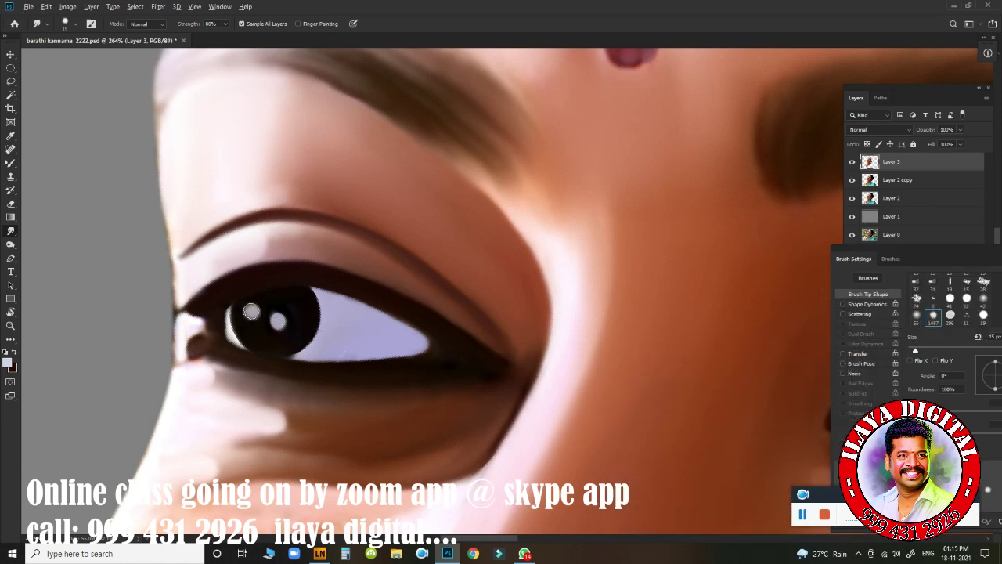
pyautogui.moveTo(553, 297)
pyautogui.mouseDown()
pyautogui.moveTo(493, 298)
pyautogui.moveTo(530, 311)
pyautogui.moveTo(506, 290)
pyautogui.moveTo(469, 288)
pyautogui.mouseUp()
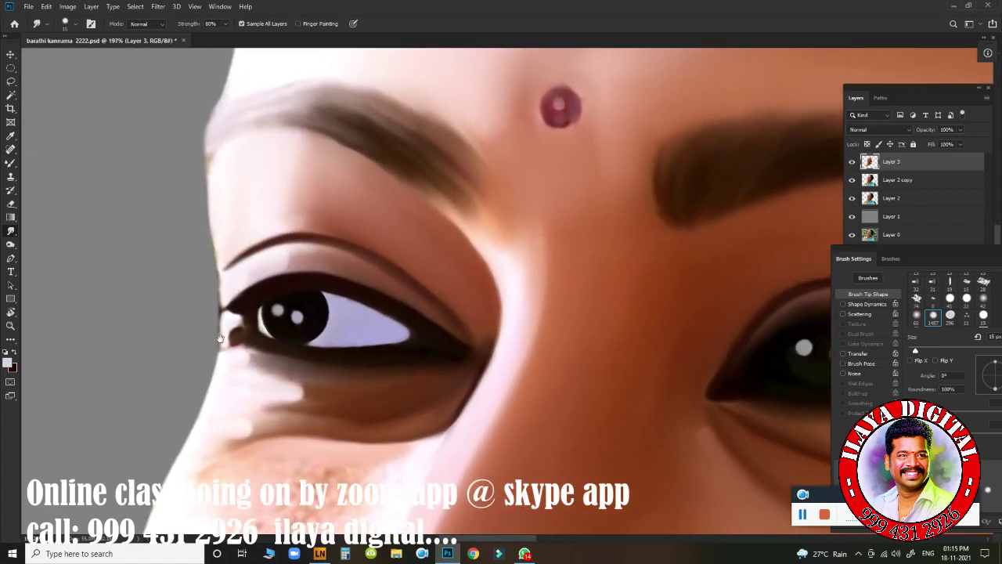
pyautogui.click(8, 361)
pyautogui.click(606, 363)
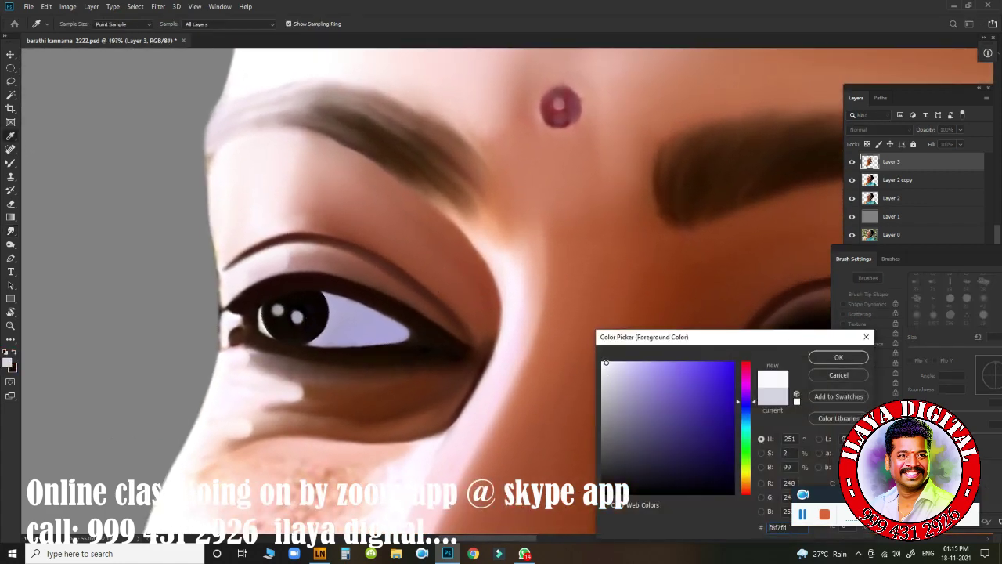
pyautogui.click(837, 357)
# Step: With an 8 px Smudge brush, dab near-white highlights on the far eye's iris edge and inner corner, plus two on its lower lid
pyautogui.moveTo(345, 324); pyautogui.dragTo(348, 326)
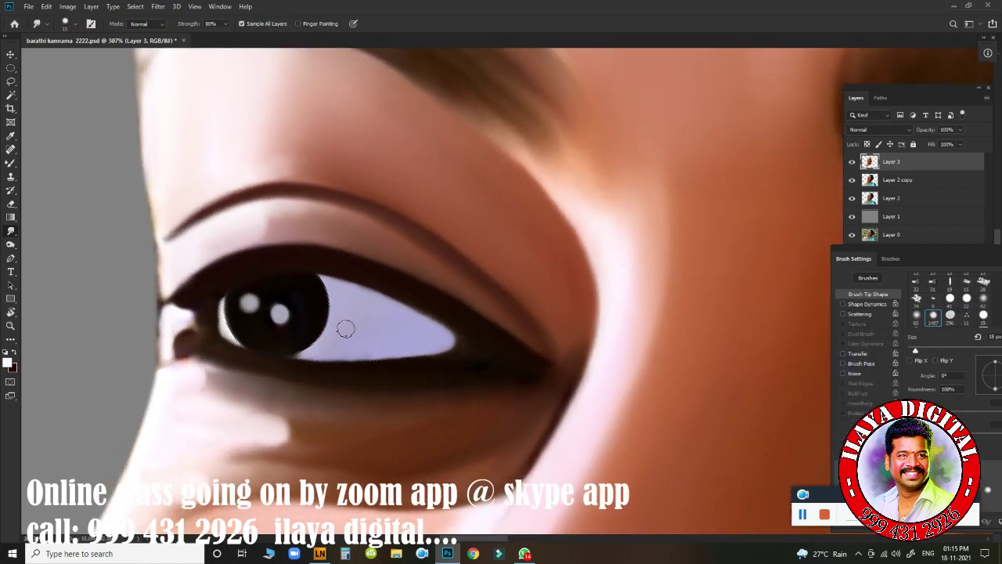
pyautogui.press('[')
pyautogui.press('[')
pyautogui.click(326, 316)
pyautogui.click(326, 316)
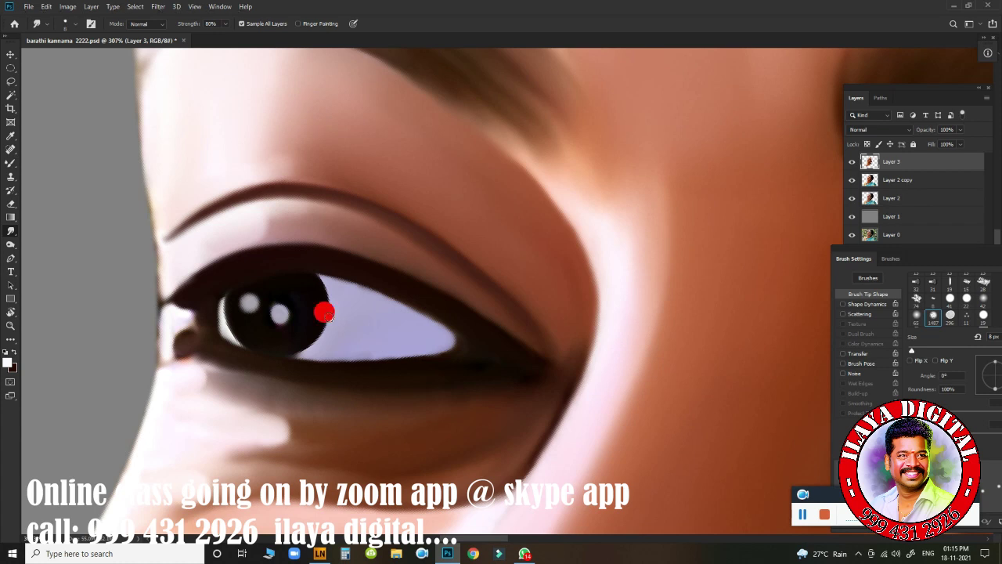
pyautogui.click(456, 344)
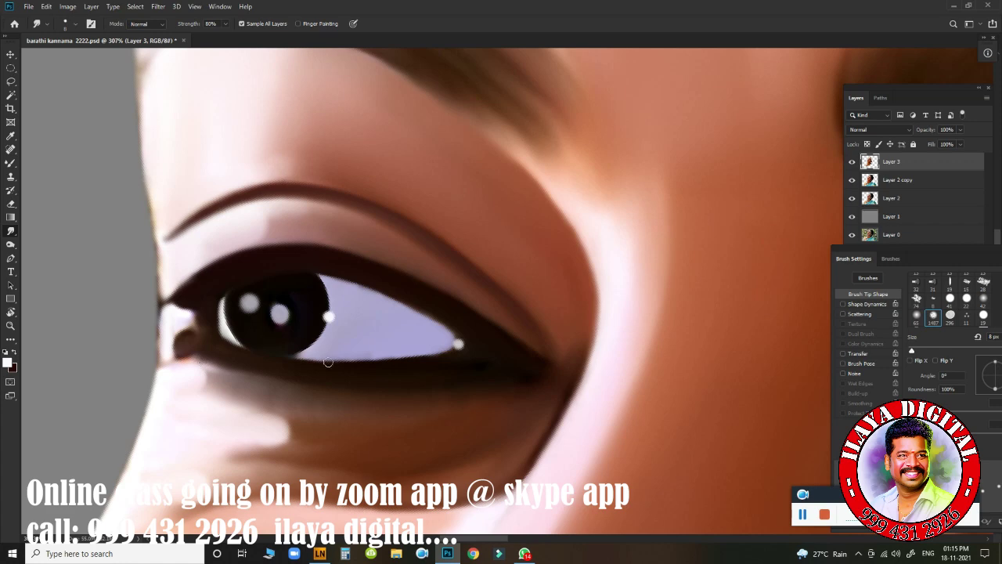
pyautogui.click(299, 384)
pyautogui.click(314, 388)
# Step: Dab matching near-white highlights on the near eye's iris edge and the outer tip of its white, plus two on its lower lid
pyautogui.moveTo(509, 369); pyautogui.dragTo(146, 331)
pyautogui.moveTo(443, 393); pyautogui.dragTo(271, 275)
pyautogui.moveTo(412, 340)
pyautogui.mouseDown()
pyautogui.moveTo(350, 323)
pyautogui.moveTo(311, 355)
pyautogui.mouseUp()
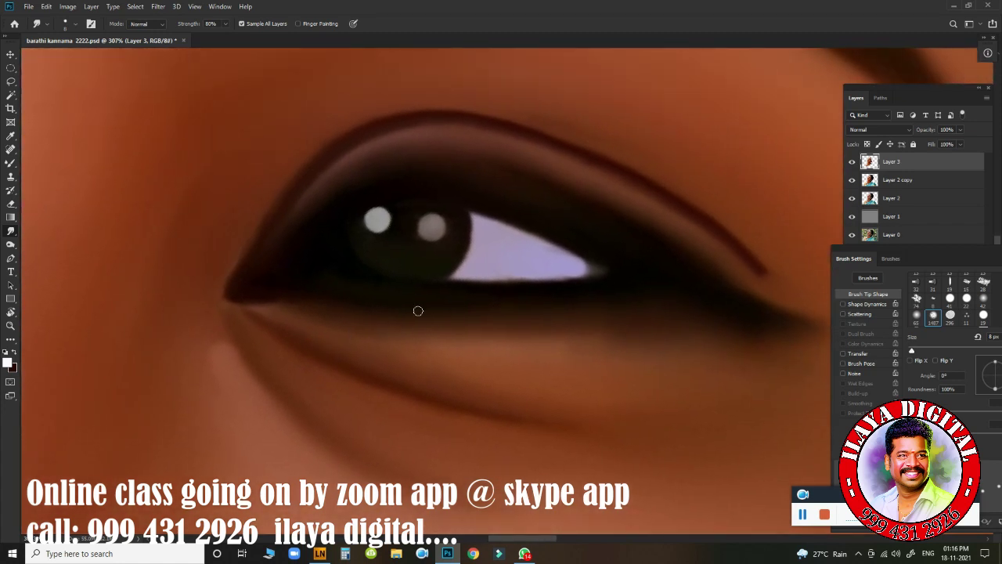
pyautogui.click(470, 245)
pyautogui.click(596, 270)
pyautogui.click(436, 311)
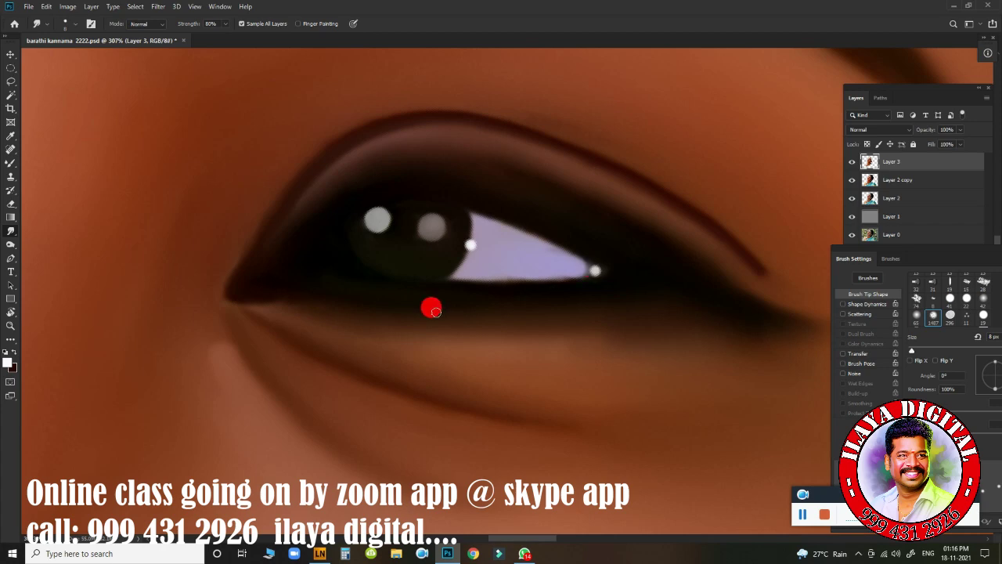
pyautogui.click(452, 312)
# Step: Soften the far eye's small highlights, turn on the brush's Transfer option, and smudge the lower-lid dots sideways along the lid
pyautogui.moveTo(407, 370)
pyautogui.mouseDown()
pyautogui.moveTo(354, 369)
pyautogui.moveTo(361, 386)
pyautogui.mouseUp()
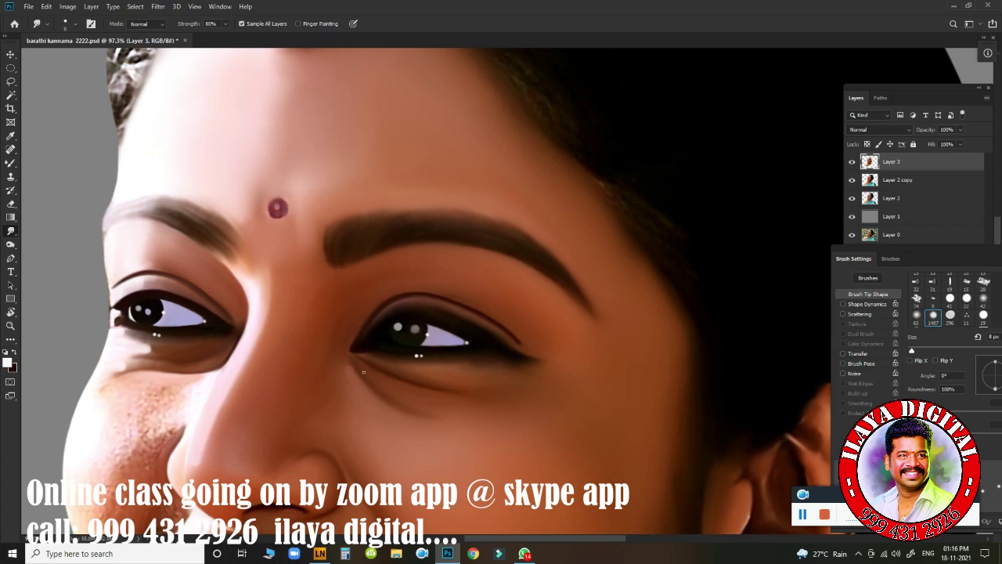
pyautogui.moveTo(218, 338); pyautogui.dragTo(290, 340)
pyautogui.moveTo(156, 323); pyautogui.dragTo(404, 365)
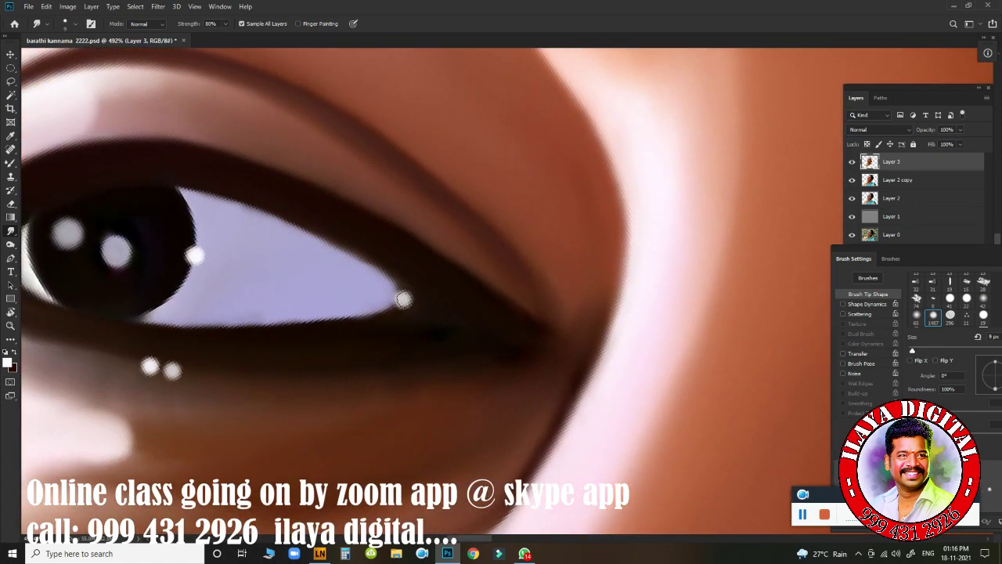
pyautogui.press(']')
pyautogui.moveTo(403, 298)
pyautogui.mouseDown()
pyautogui.moveTo(397, 290)
pyautogui.moveTo(402, 299)
pyautogui.mouseUp()
pyautogui.moveTo(186, 248); pyautogui.dragTo(194, 257)
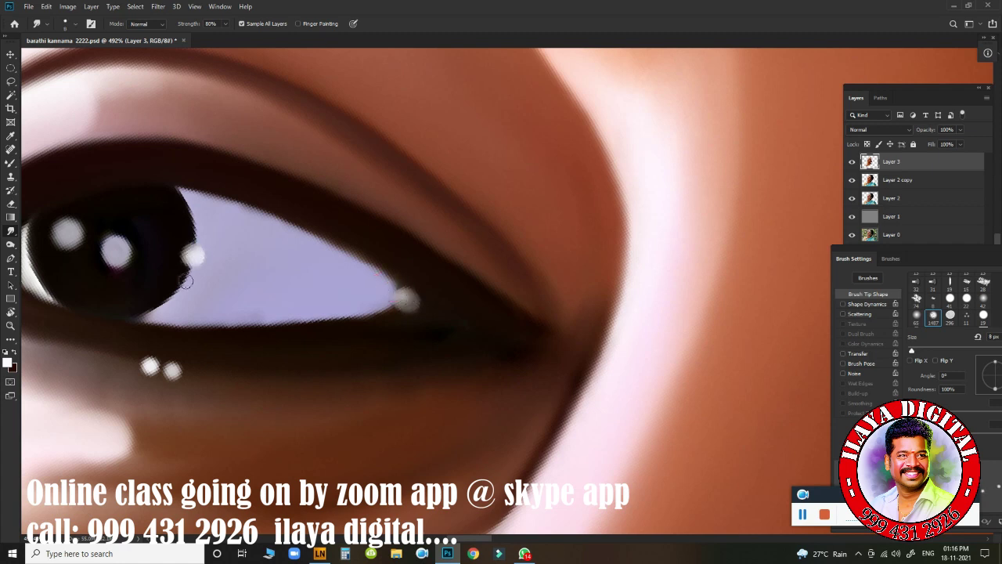
pyautogui.moveTo(138, 351); pyautogui.dragTo(151, 366)
pyautogui.moveTo(442, 386); pyautogui.dragTo(540, 321)
pyautogui.moveTo(261, 292); pyautogui.dragTo(339, 298)
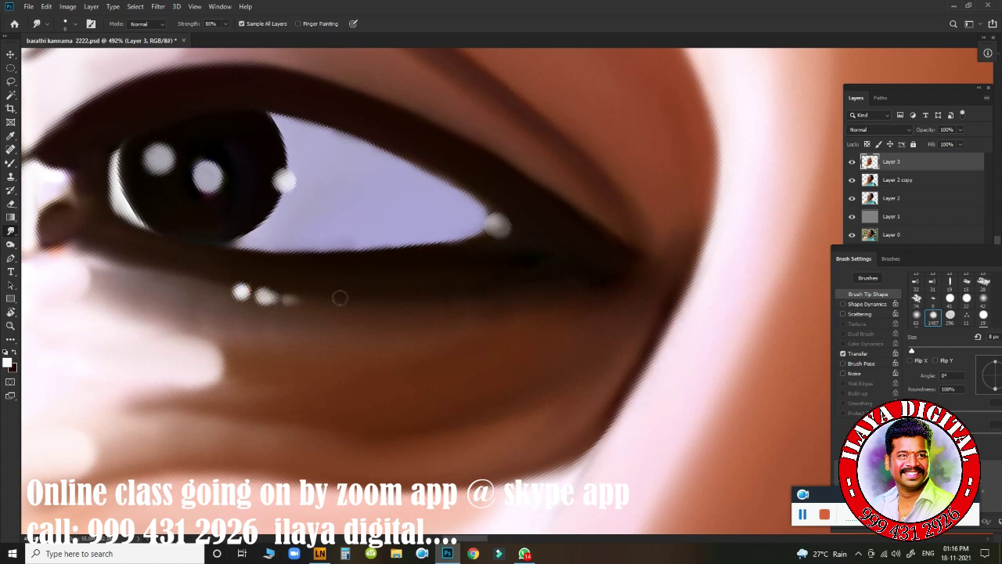
pyautogui.moveTo(252, 296)
pyautogui.mouseDown()
pyautogui.moveTo(224, 280)
pyautogui.moveTo(204, 285)
pyautogui.mouseUp()
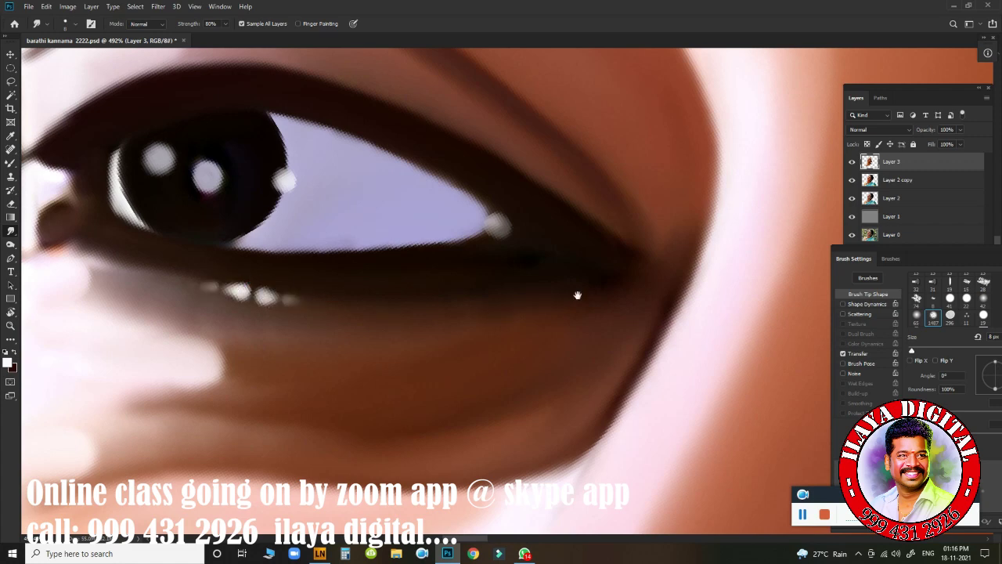
# Step: Soften the near eye's small highlights and smudge its two lower-lid dots sideways into a tapering wet glint
pyautogui.moveTo(578, 295); pyautogui.dragTo(155, 345)
pyautogui.moveTo(597, 344); pyautogui.dragTo(269, 322)
pyautogui.moveTo(373, 339); pyautogui.dragTo(207, 223)
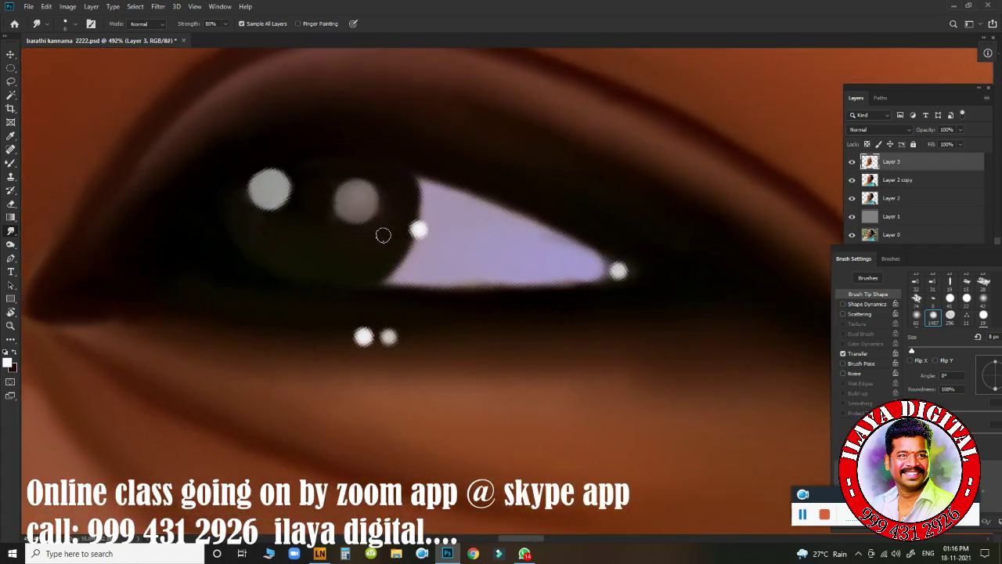
pyautogui.moveTo(415, 227); pyautogui.dragTo(419, 229)
pyautogui.moveTo(618, 269); pyautogui.dragTo(619, 271)
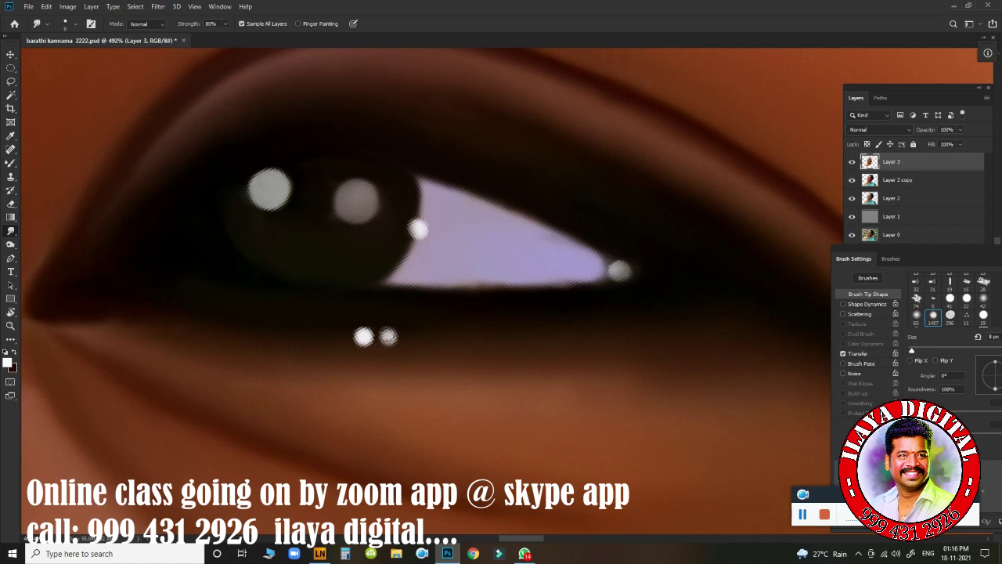
pyautogui.moveTo(388, 338)
pyautogui.mouseDown()
pyautogui.moveTo(444, 346)
pyautogui.moveTo(382, 340)
pyautogui.moveTo(450, 337)
pyautogui.mouseUp()
pyautogui.moveTo(346, 338)
pyautogui.mouseDown()
pyautogui.moveTo(207, 324)
pyautogui.moveTo(370, 336)
pyautogui.mouseUp()
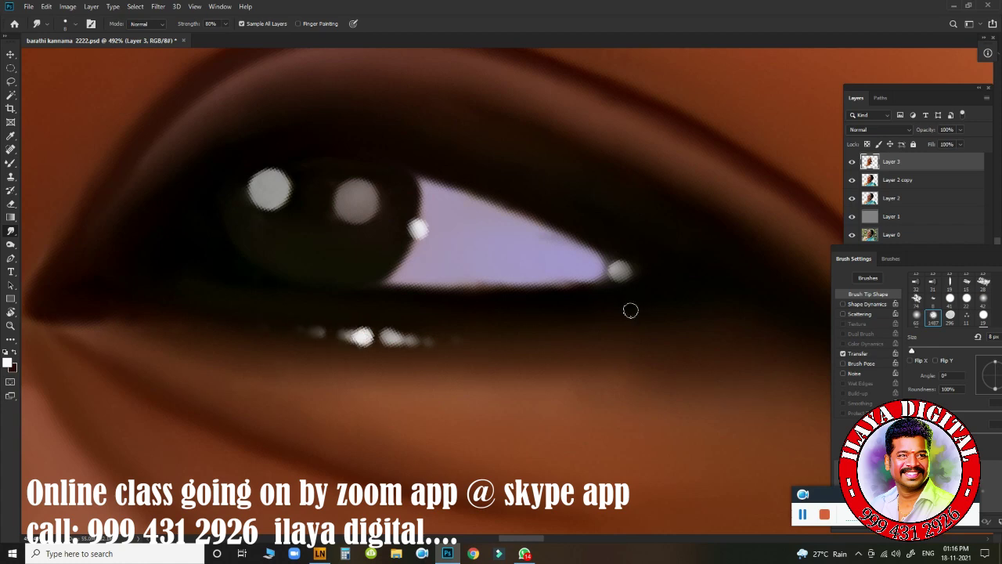
pyautogui.hotkey('ctrl', '0')
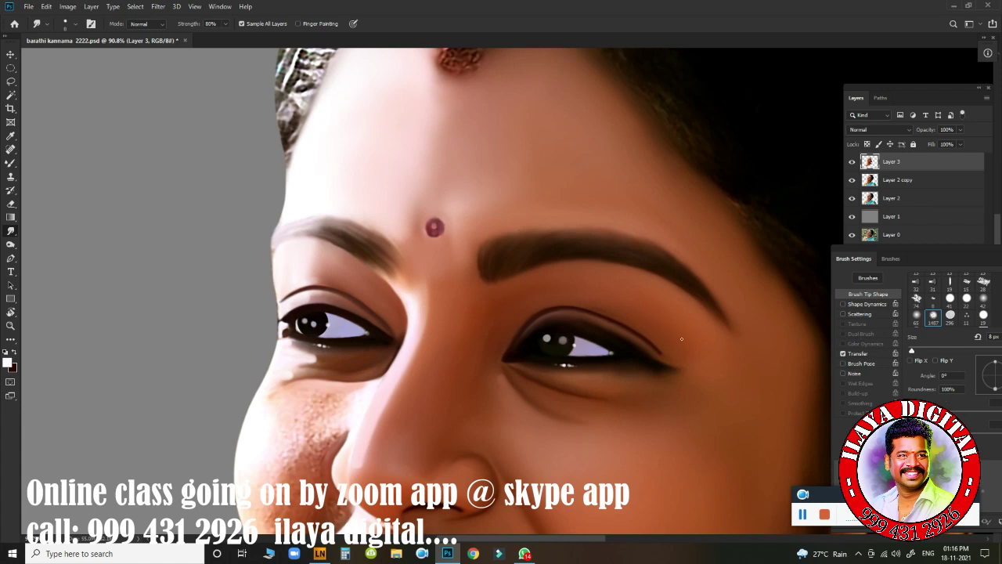
# Step: Display the colour swatches, pick pure red, and dab two red spots near the narrow tip of each eye's white
pyautogui.scroll(6, 394, 353)
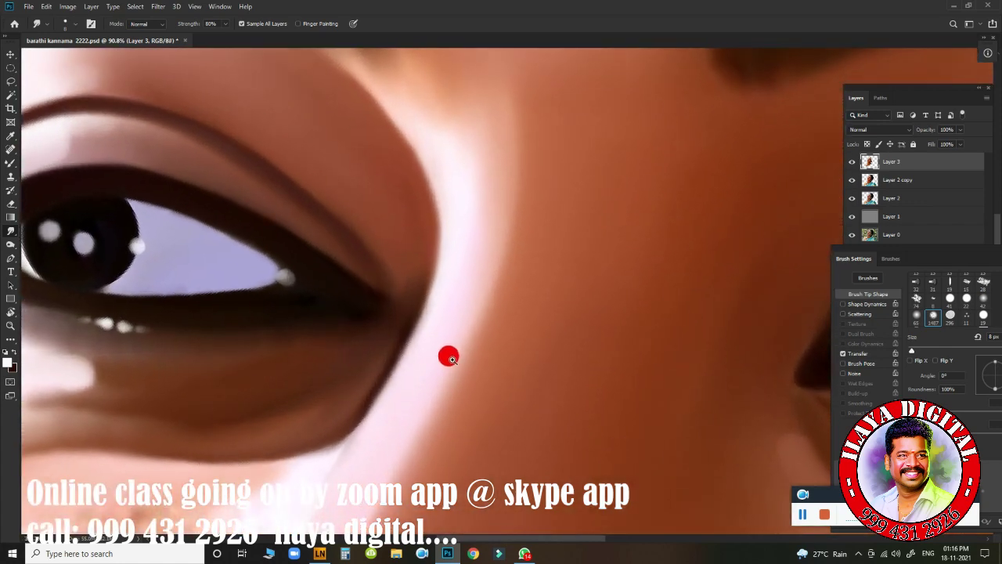
pyautogui.moveTo(280, 316); pyautogui.dragTo(346, 313)
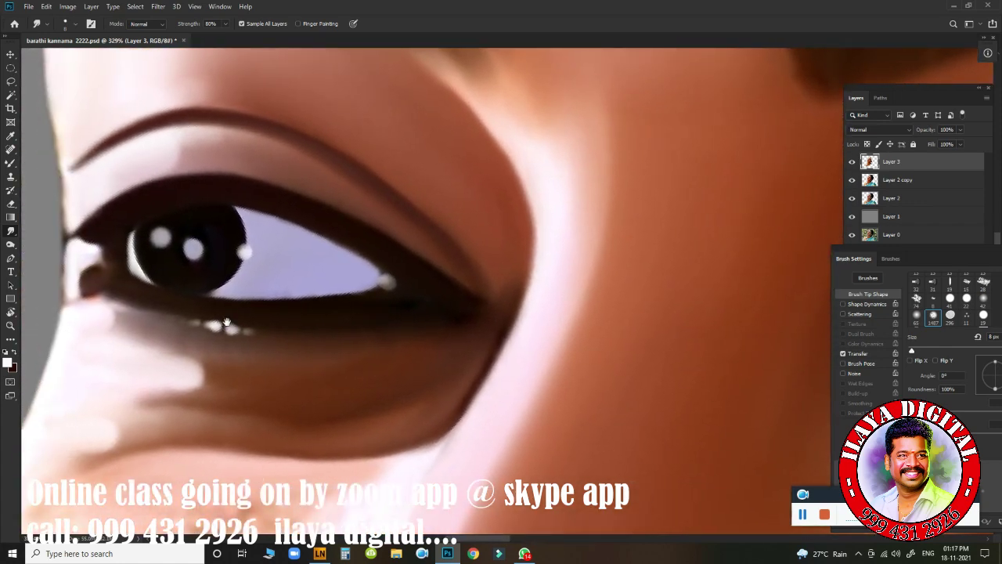
pyautogui.click(9, 364)
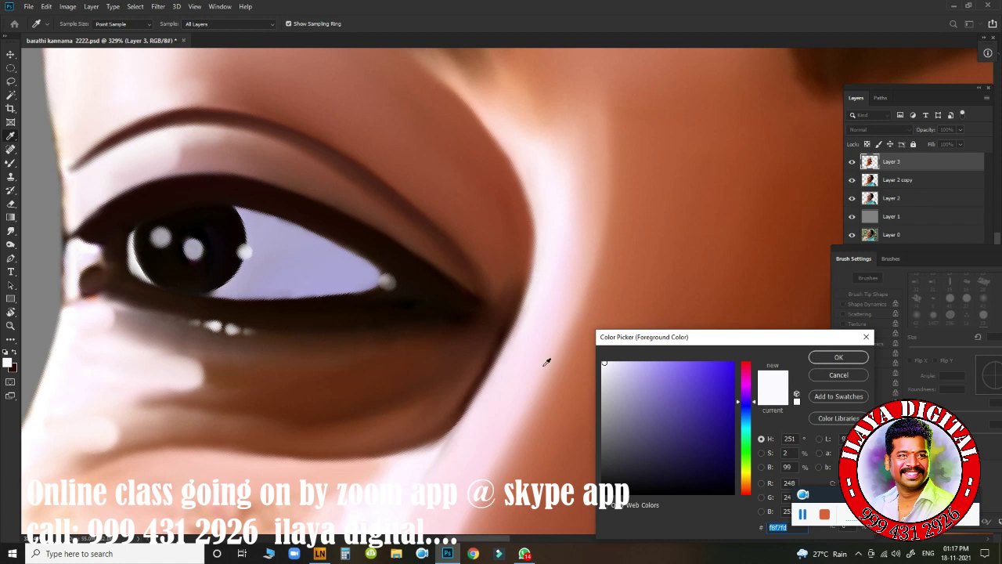
pyautogui.click(835, 376)
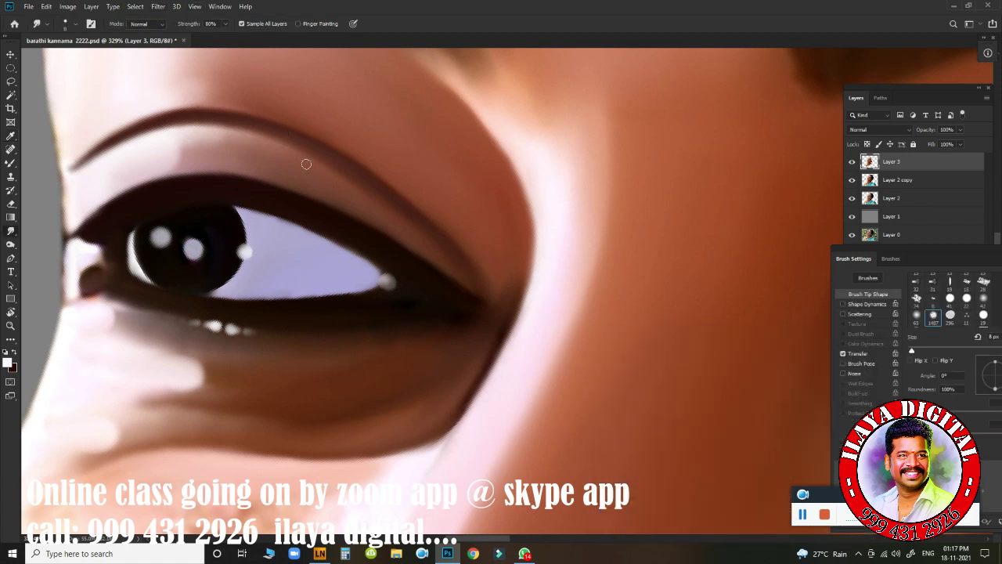
pyautogui.press('F6')
pyautogui.moveTo(153, 77); pyautogui.dragTo(731, 103)
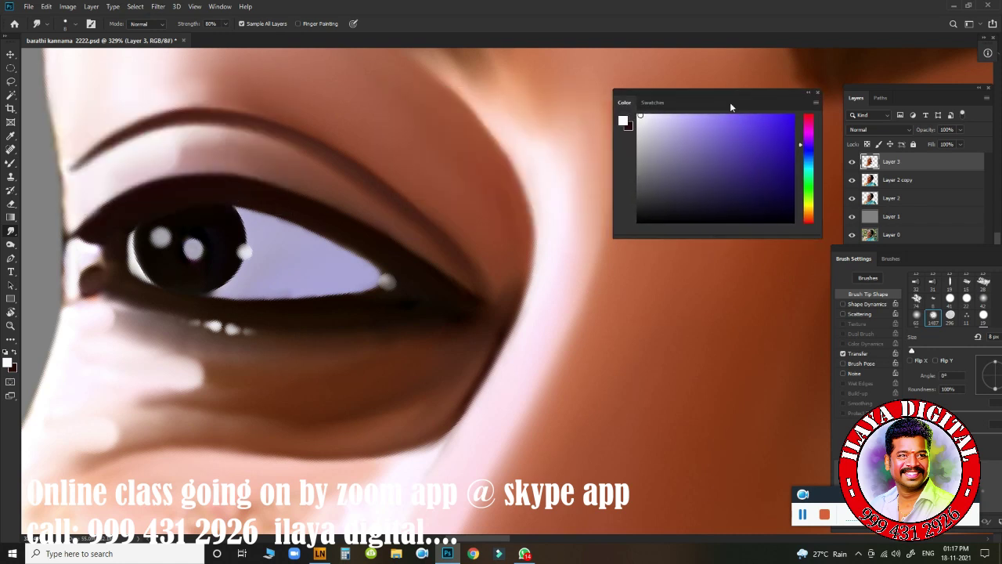
pyautogui.click(653, 102)
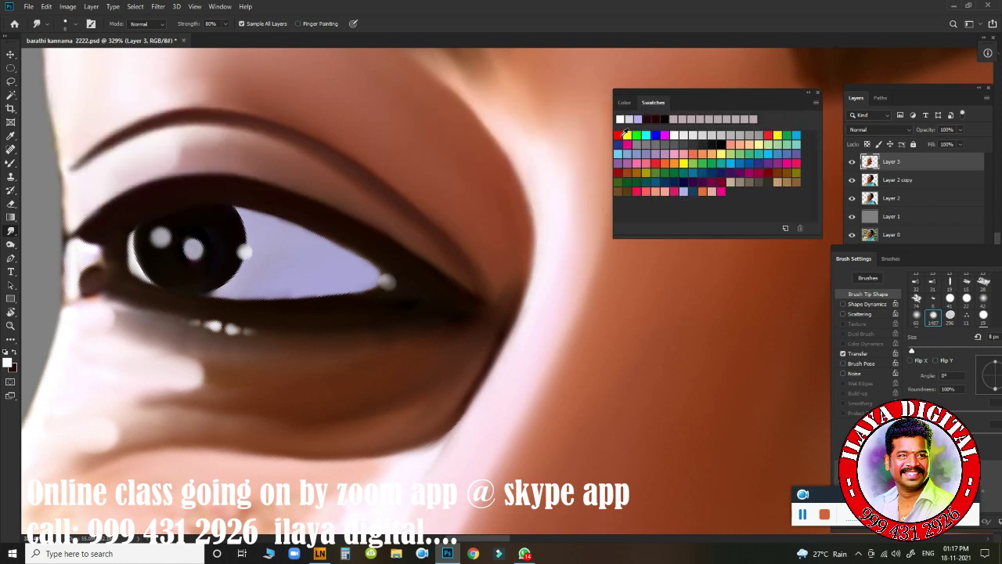
pyautogui.click(618, 134)
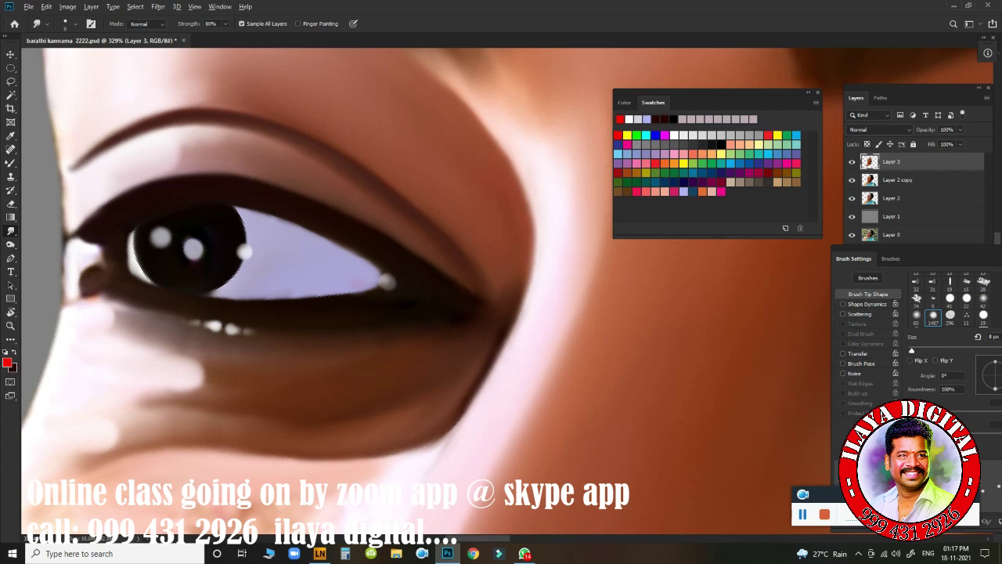
pyautogui.click(363, 281)
pyautogui.moveTo(663, 364); pyautogui.dragTo(206, 343)
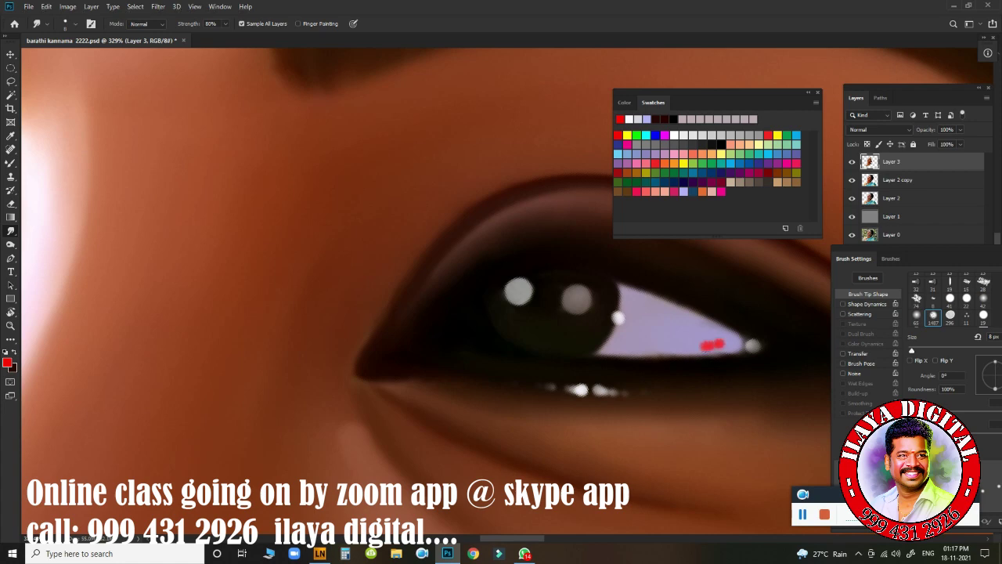
# Step: Pick the light blue swatch and dab two blue spots along the upper part of each eye's white
pyautogui.moveTo(213, 340); pyautogui.dragTo(630, 327)
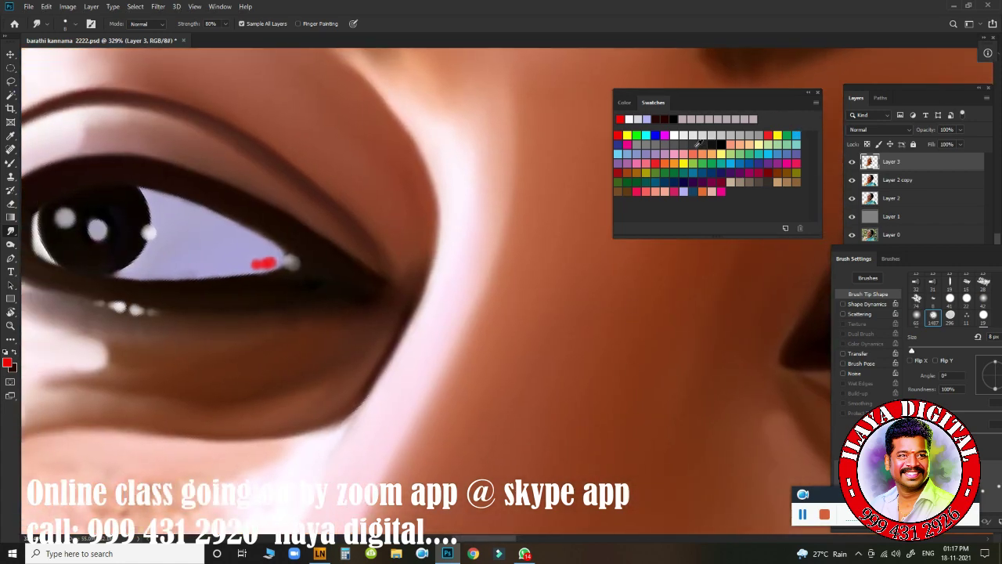
pyautogui.click(618, 153)
pyautogui.click(204, 218)
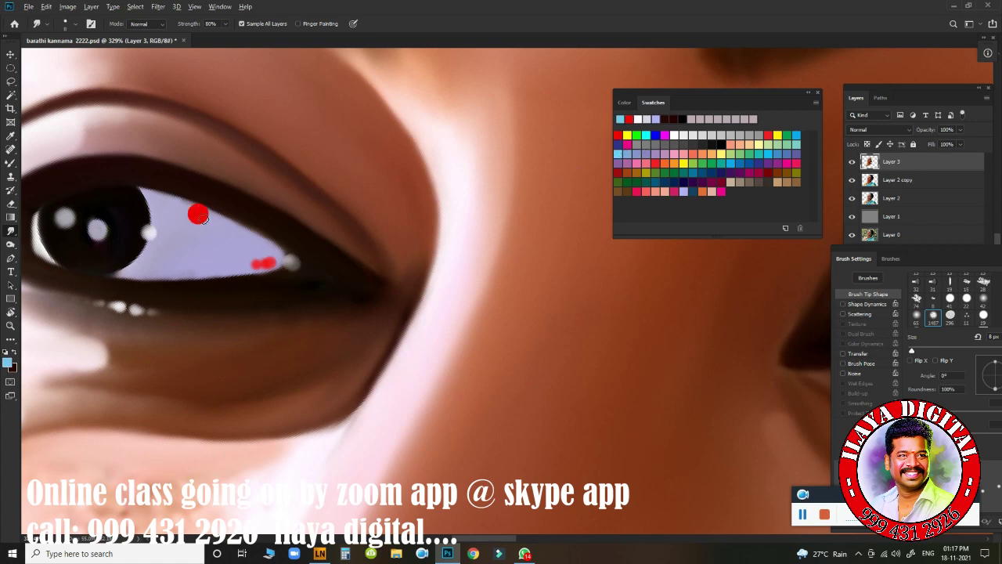
pyautogui.click(220, 225)
pyautogui.moveTo(595, 325); pyautogui.dragTo(138, 352)
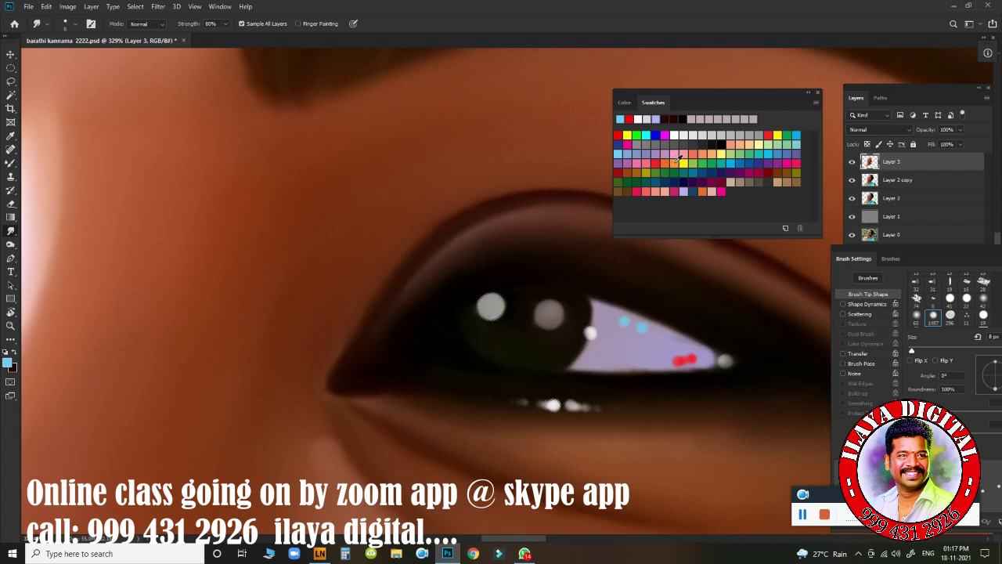
# Step: Pick the orange swatch and dab two orange spots along the lower part of each eye's white
pyautogui.click(668, 161)
pyautogui.keyDown('alt'); pyautogui.click(614, 360); pyautogui.keyUp('alt')
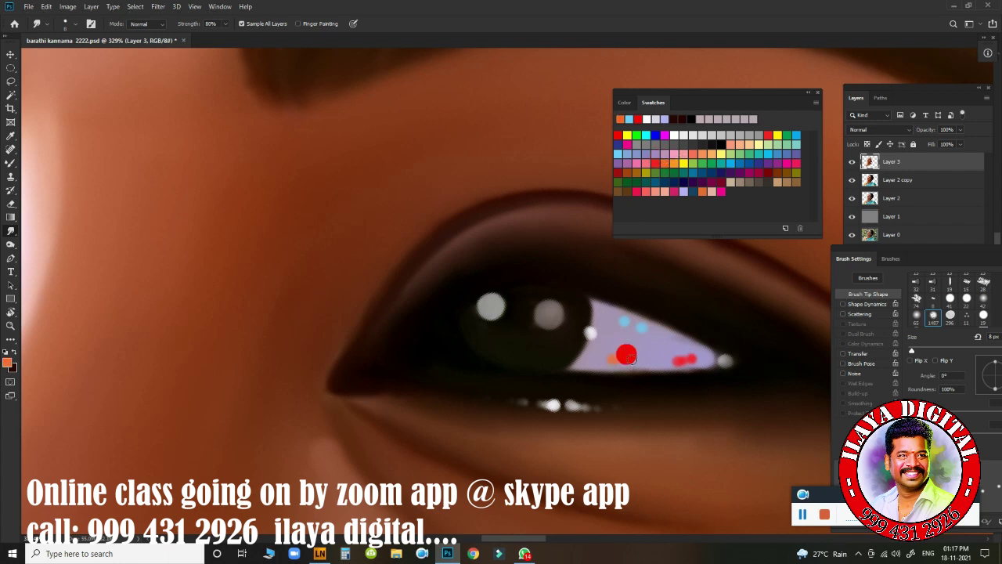
pyautogui.keyDown('alt'); pyautogui.click(632, 360); pyautogui.keyUp('alt')
pyautogui.moveTo(116, 333); pyautogui.dragTo(689, 325)
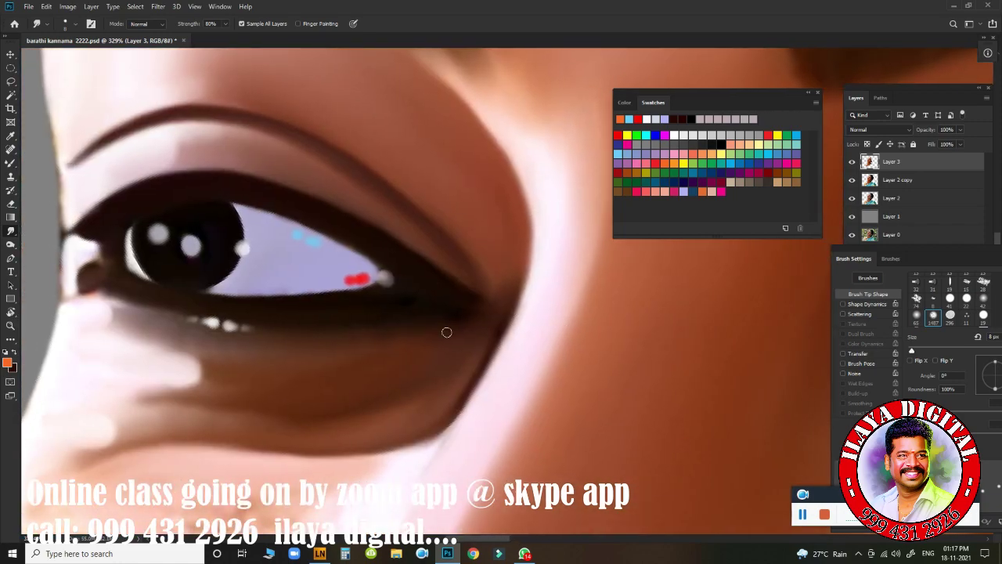
pyautogui.click(246, 281)
pyautogui.moveTo(327, 307); pyautogui.dragTo(391, 307)
# Step: Enlarge the Smudge brush to 15 px, display its Transfer settings, and blend the coloured spots into the far eye's white
pyautogui.scroll(-3, 391, 307)
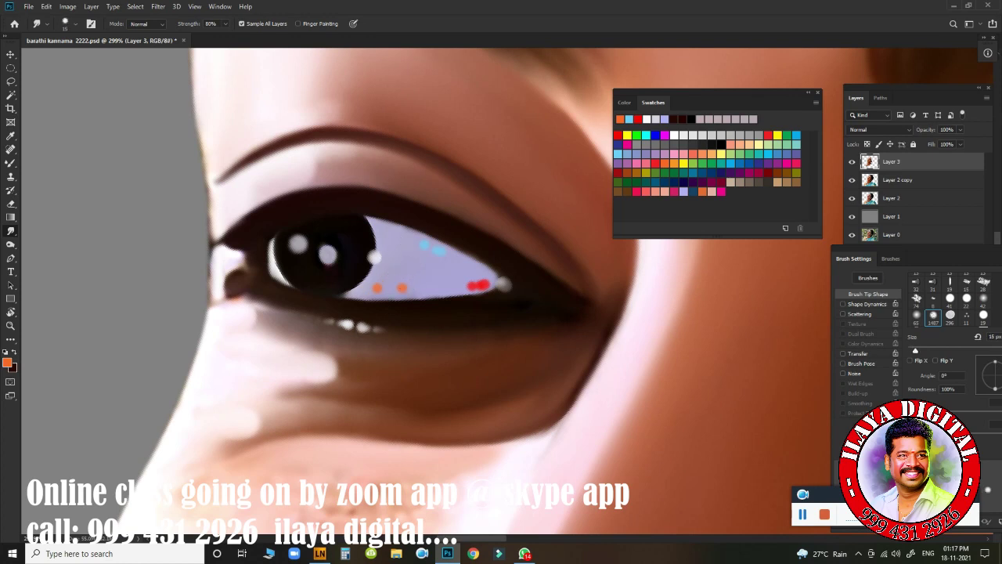
pyautogui.moveTo(402, 284)
pyautogui.mouseDown()
pyautogui.moveTo(395, 281)
pyautogui.moveTo(373, 289)
pyautogui.moveTo(402, 276)
pyautogui.moveTo(427, 285)
pyautogui.moveTo(488, 280)
pyautogui.moveTo(465, 286)
pyautogui.moveTo(484, 274)
pyautogui.moveTo(450, 286)
pyautogui.moveTo(494, 283)
pyautogui.moveTo(379, 287)
pyautogui.moveTo(440, 255)
pyautogui.moveTo(414, 242)
pyautogui.moveTo(456, 259)
pyautogui.moveTo(388, 230)
pyautogui.mouseUp()
pyautogui.click(857, 354)
pyautogui.moveTo(398, 276)
pyautogui.mouseDown()
pyautogui.moveTo(448, 287)
pyautogui.moveTo(370, 288)
pyautogui.moveTo(471, 272)
pyautogui.moveTo(457, 286)
pyautogui.moveTo(405, 295)
pyautogui.mouseUp()
# Step: Blend the red, blue and orange spots into the near eye's white as soft colour tints
pyautogui.moveTo(546, 301); pyautogui.dragTo(125, 309)
pyautogui.moveTo(699, 371)
pyautogui.mouseDown()
pyautogui.moveTo(457, 292)
pyautogui.moveTo(447, 247)
pyautogui.mouseUp()
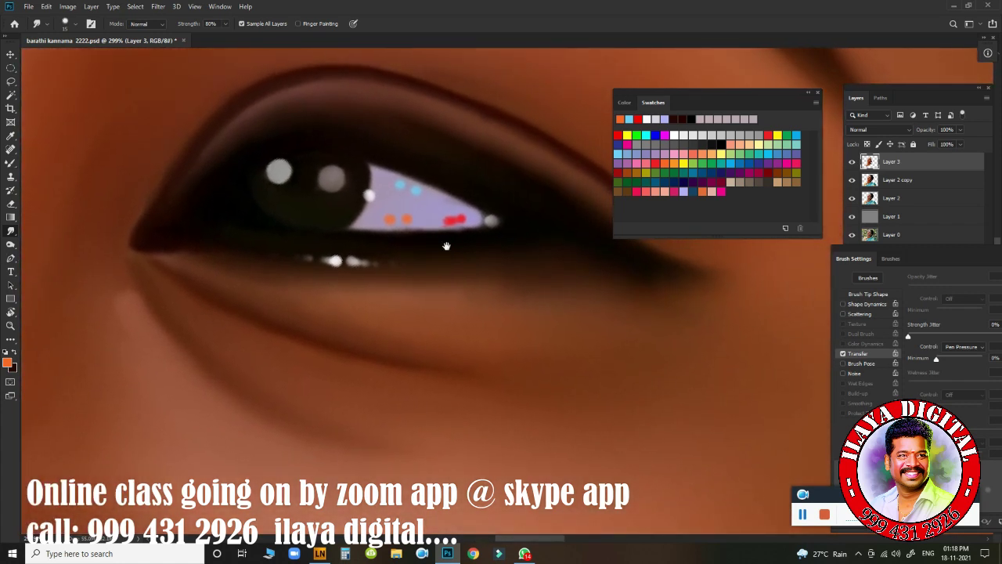
pyautogui.moveTo(400, 189)
pyautogui.mouseDown()
pyautogui.moveTo(433, 201)
pyautogui.moveTo(396, 185)
pyautogui.moveTo(411, 192)
pyautogui.moveTo(392, 194)
pyautogui.moveTo(469, 220)
pyautogui.moveTo(400, 207)
pyautogui.moveTo(392, 220)
pyautogui.moveTo(382, 216)
pyautogui.moveTo(429, 211)
pyautogui.mouseUp()
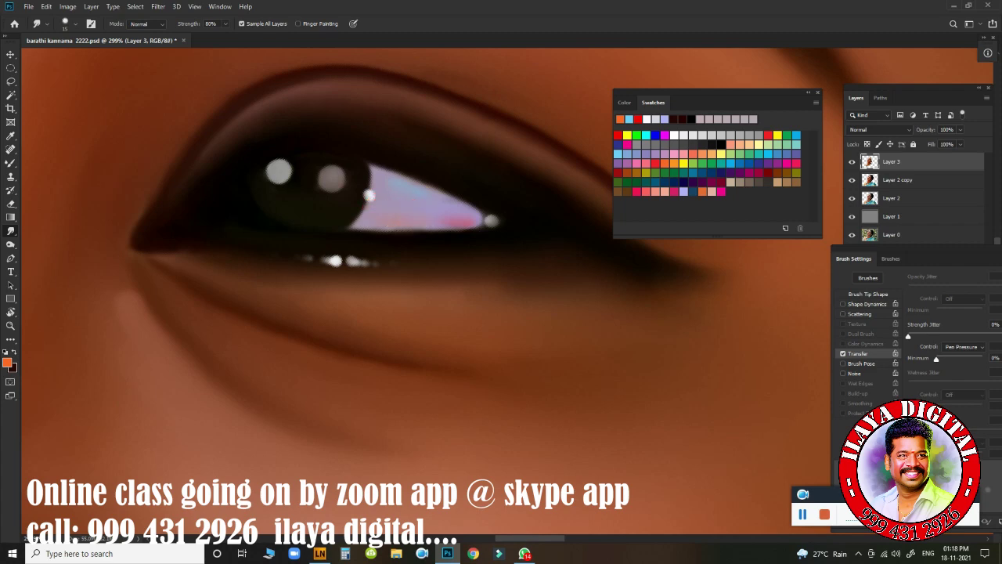
pyautogui.moveTo(455, 310); pyautogui.dragTo(365, 309)
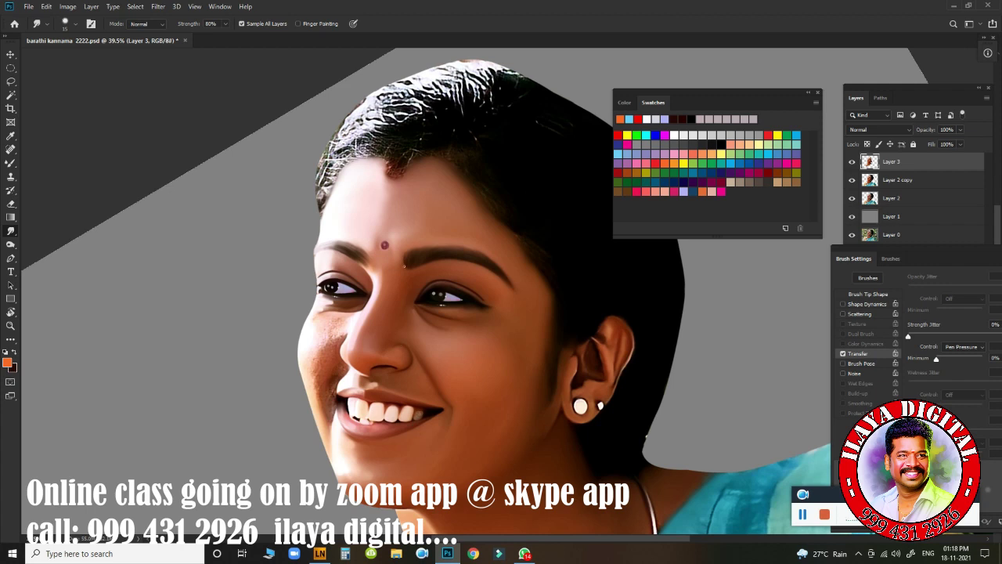
pyautogui.moveTo(355, 348); pyautogui.dragTo(400, 347)
pyautogui.moveTo(307, 378); pyautogui.dragTo(327, 238)
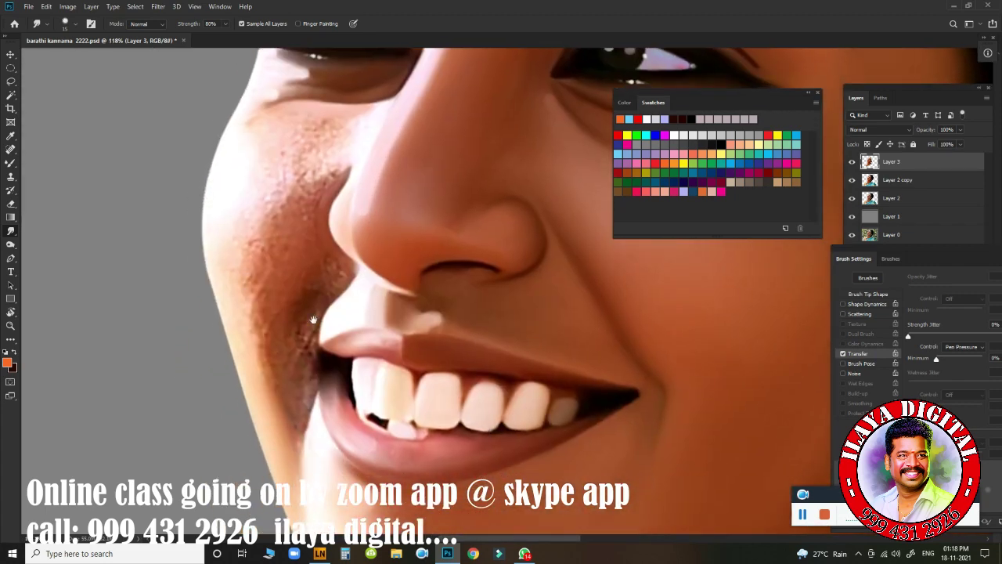
# Step: Close the Swatches panel and load the figure's outline from Layer 2 copy as a selection while keeping Layer 3 active
pyautogui.scroll(2, 290, 299)
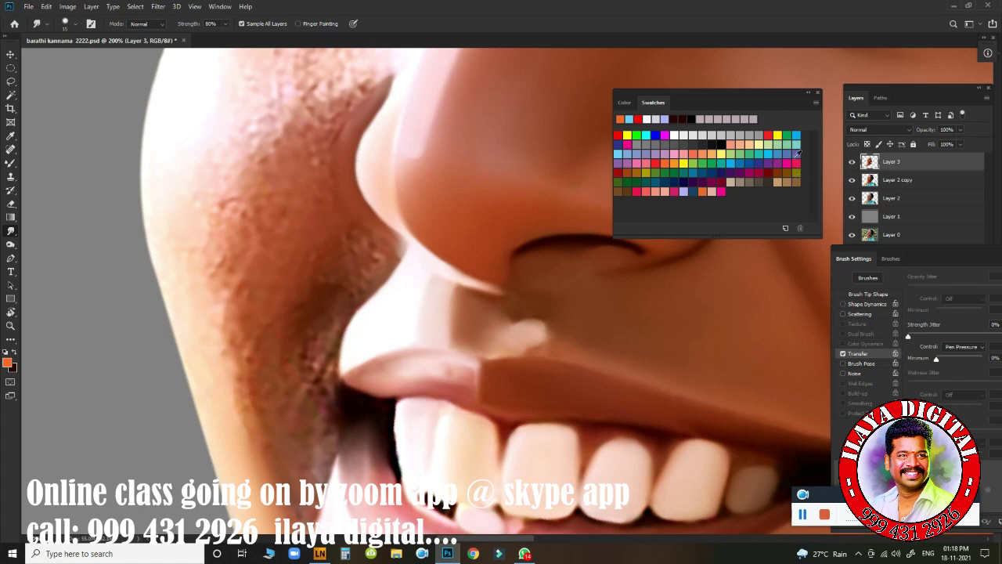
pyautogui.click(818, 92)
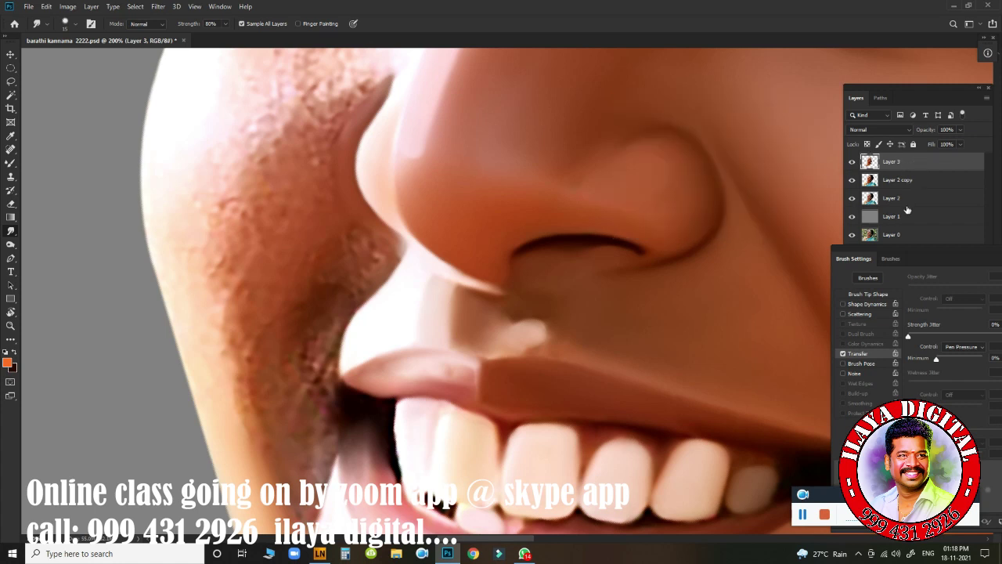
pyautogui.keyDown('ctrl'); pyautogui.click(867, 182); pyautogui.keyUp('ctrl')
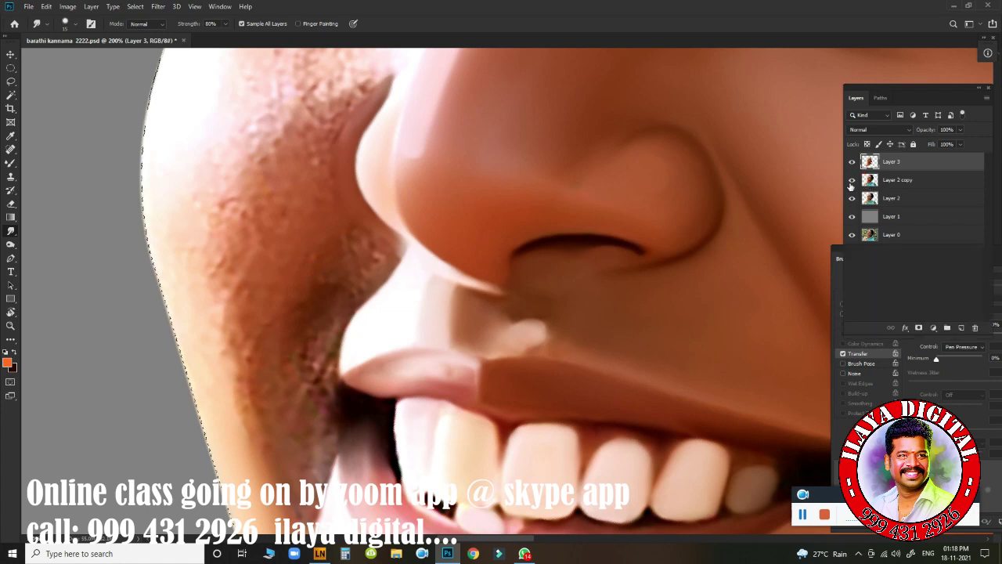
pyautogui.moveTo(322, 291); pyautogui.dragTo(335, 292)
pyautogui.scroll(-1, 333, 290)
pyautogui.scroll(-1, 328, 282)
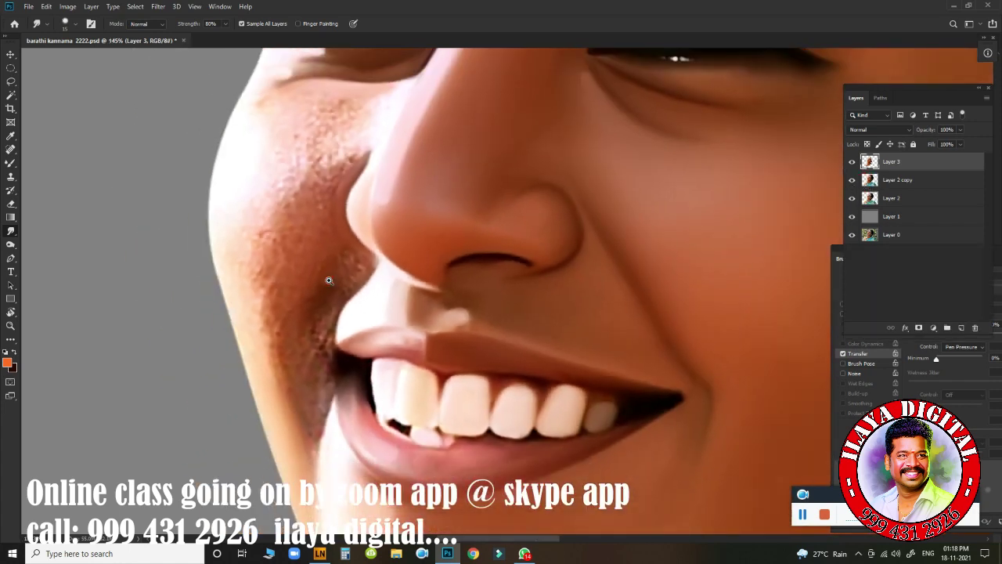
# Step: Enlarge the Smudge brush and blend the far cheek's outer edge and the rough skin below the far eye
pyautogui.press(']')
pyautogui.press(']')
pyautogui.press(']')
pyautogui.press(']')
pyautogui.press(']')
pyautogui.press(']')
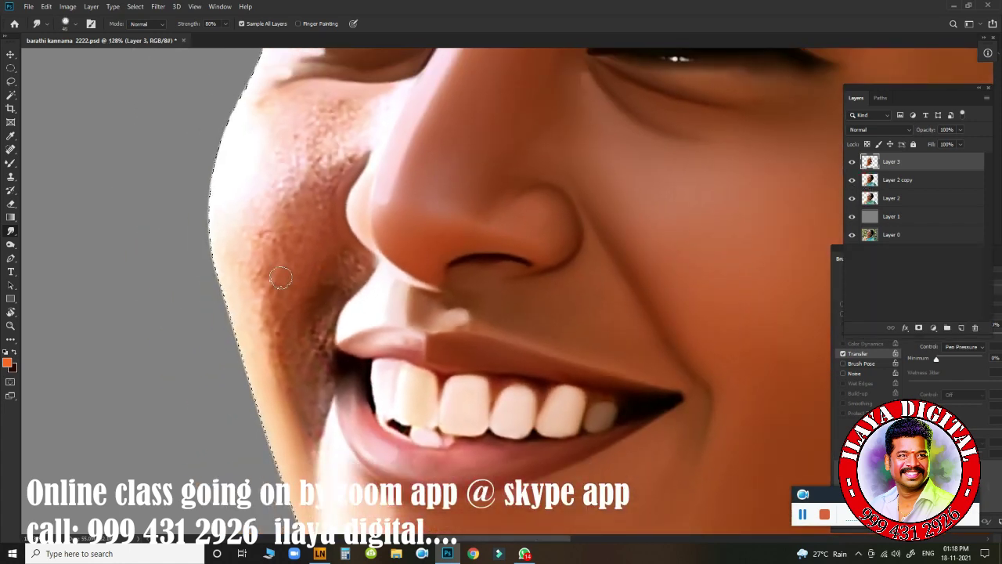
pyautogui.moveTo(234, 278)
pyautogui.mouseDown()
pyautogui.moveTo(237, 308)
pyautogui.moveTo(224, 268)
pyautogui.moveTo(242, 340)
pyautogui.mouseUp()
pyautogui.moveTo(204, 246)
pyautogui.mouseDown()
pyautogui.moveTo(225, 267)
pyautogui.moveTo(235, 175)
pyautogui.moveTo(219, 270)
pyautogui.moveTo(249, 321)
pyautogui.moveTo(225, 280)
pyautogui.moveTo(219, 350)
pyautogui.mouseUp()
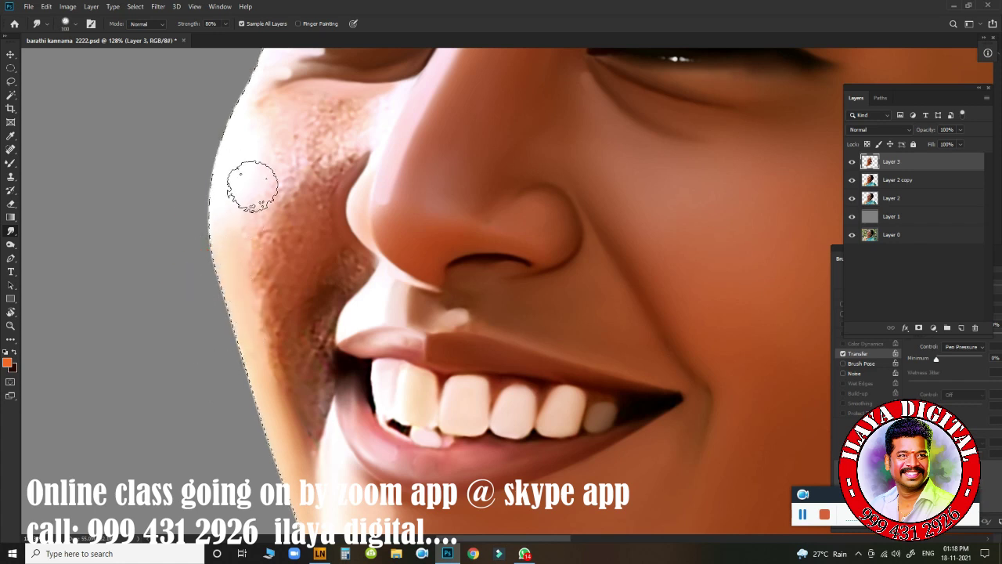
pyautogui.moveTo(251, 161)
pyautogui.mouseDown()
pyautogui.moveTo(242, 144)
pyautogui.moveTo(273, 117)
pyautogui.moveTo(384, 101)
pyautogui.moveTo(359, 110)
pyautogui.moveTo(342, 143)
pyautogui.moveTo(351, 141)
pyautogui.mouseUp()
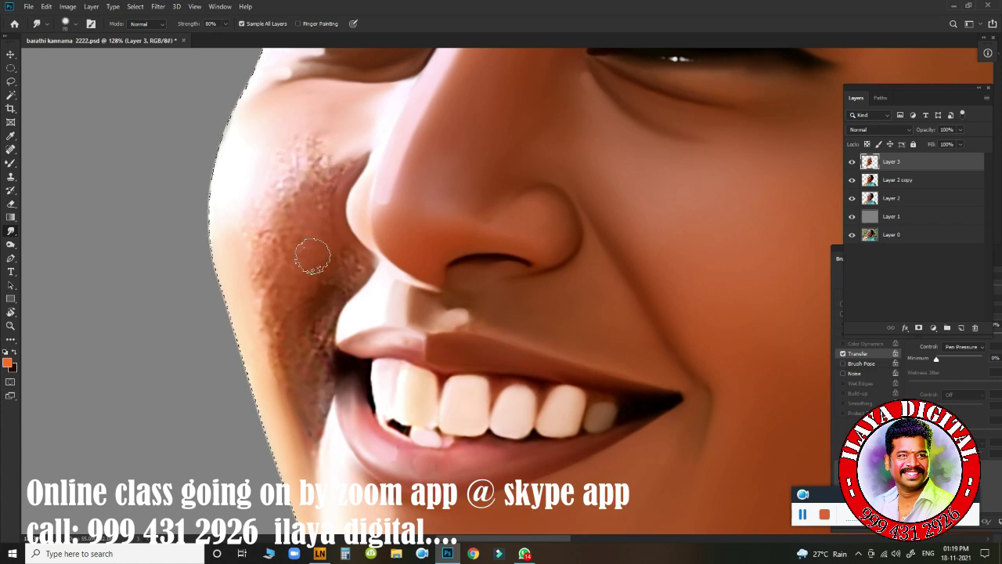
# Step: Smudge the rough texture along the middle and lower part of the far cheek into smooth shading
pyautogui.moveTo(313, 250)
pyautogui.mouseDown()
pyautogui.moveTo(317, 209)
pyautogui.moveTo(291, 289)
pyautogui.moveTo(275, 271)
pyautogui.moveTo(270, 240)
pyautogui.moveTo(286, 198)
pyautogui.moveTo(316, 175)
pyautogui.moveTo(275, 286)
pyautogui.moveTo(286, 382)
pyautogui.mouseUp()
pyautogui.moveTo(243, 358); pyautogui.dragTo(237, 301)
pyautogui.moveTo(241, 257)
pyautogui.mouseDown()
pyautogui.moveTo(278, 434)
pyautogui.moveTo(238, 299)
pyautogui.moveTo(257, 414)
pyautogui.mouseUp()
pyautogui.moveTo(242, 268)
pyautogui.mouseDown()
pyautogui.moveTo(270, 403)
pyautogui.moveTo(244, 287)
pyautogui.mouseUp()
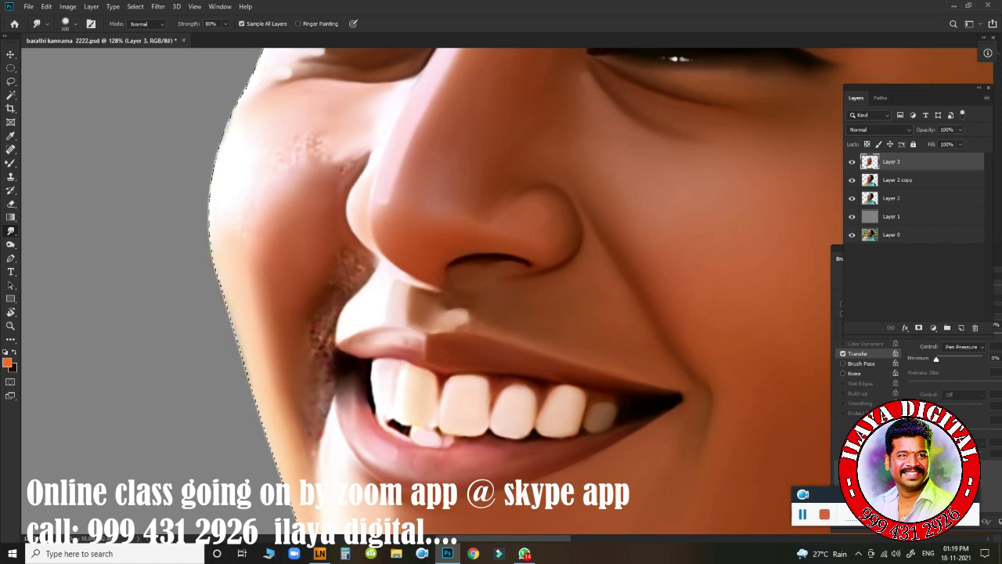
pyautogui.press(']')
pyautogui.moveTo(246, 227)
pyautogui.mouseDown()
pyautogui.moveTo(230, 296)
pyautogui.moveTo(266, 230)
pyautogui.moveTo(235, 267)
pyautogui.mouseUp()
pyautogui.press(']')
pyautogui.press(']')
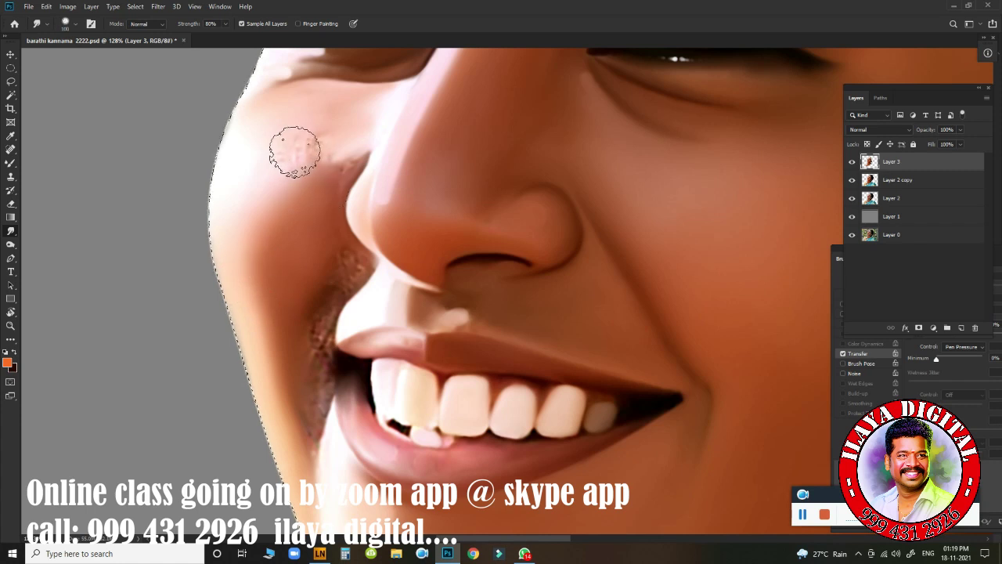
# Step: Smooth the remaining rough patch on the upper far cheek and blend the skin beside the nose down toward the mouth
pyautogui.moveTo(265, 116); pyautogui.dragTo(274, 107)
pyautogui.moveTo(345, 122)
pyautogui.mouseDown()
pyautogui.moveTo(300, 114)
pyautogui.moveTo(318, 101)
pyautogui.moveTo(316, 147)
pyautogui.moveTo(275, 179)
pyautogui.moveTo(269, 212)
pyautogui.mouseUp()
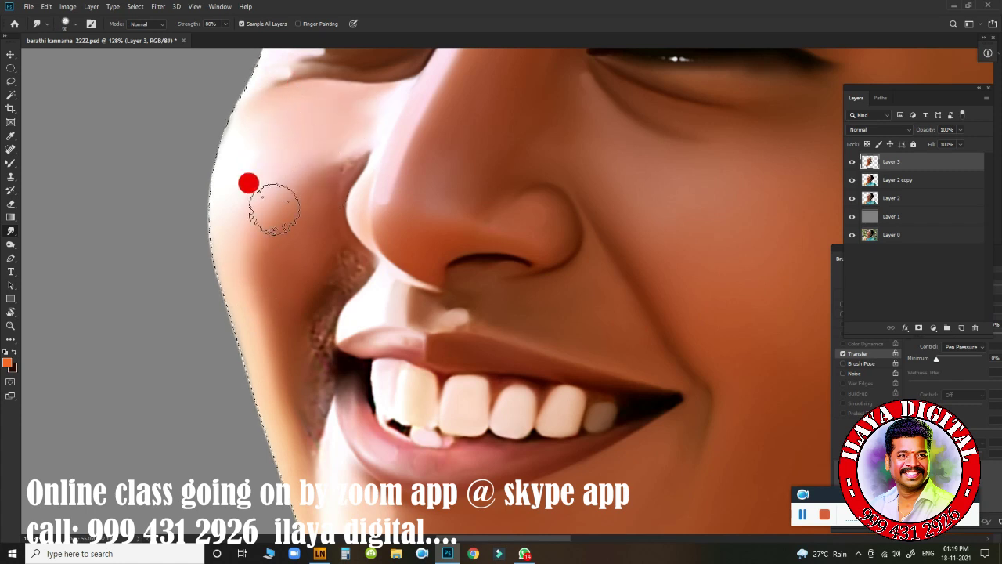
pyautogui.moveTo(333, 171)
pyautogui.mouseDown()
pyautogui.moveTo(363, 145)
pyautogui.moveTo(308, 179)
pyautogui.mouseUp()
pyautogui.moveTo(361, 141)
pyautogui.mouseDown()
pyautogui.moveTo(348, 145)
pyautogui.moveTo(339, 182)
pyautogui.moveTo(339, 137)
pyautogui.moveTo(307, 180)
pyautogui.moveTo(334, 201)
pyautogui.moveTo(326, 232)
pyautogui.moveTo(340, 253)
pyautogui.moveTo(316, 274)
pyautogui.moveTo(334, 251)
pyautogui.moveTo(298, 321)
pyautogui.moveTo(310, 463)
pyautogui.moveTo(290, 407)
pyautogui.moveTo(299, 452)
pyautogui.moveTo(323, 464)
pyautogui.moveTo(322, 400)
pyautogui.mouseUp()
# Step: Reduce the Smudge brush to about 30 px and smooth the dark fold between the nose and the far mouth corner
pyautogui.press('[')
pyautogui.press('[')
pyautogui.press('[')
pyautogui.press('[')
pyautogui.press('[')
pyautogui.moveTo(316, 419)
pyautogui.mouseDown()
pyautogui.moveTo(299, 400)
pyautogui.moveTo(310, 462)
pyautogui.moveTo(293, 462)
pyautogui.moveTo(285, 397)
pyautogui.moveTo(264, 347)
pyautogui.moveTo(288, 429)
pyautogui.moveTo(320, 476)
pyautogui.moveTo(321, 438)
pyautogui.mouseUp()
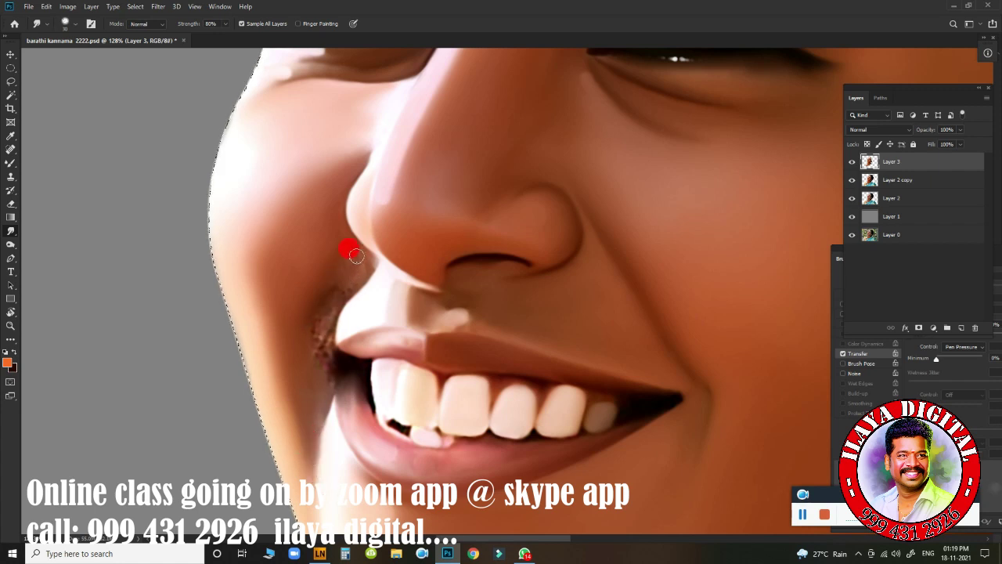
pyautogui.moveTo(365, 259)
pyautogui.mouseDown()
pyautogui.moveTo(342, 282)
pyautogui.moveTo(361, 272)
pyautogui.moveTo(352, 246)
pyautogui.moveTo(325, 303)
pyautogui.moveTo(351, 283)
pyautogui.moveTo(330, 311)
pyautogui.moveTo(358, 278)
pyautogui.moveTo(322, 314)
pyautogui.moveTo(315, 338)
pyautogui.moveTo(325, 301)
pyautogui.moveTo(327, 321)
pyautogui.moveTo(320, 307)
pyautogui.moveTo(317, 337)
pyautogui.mouseUp()
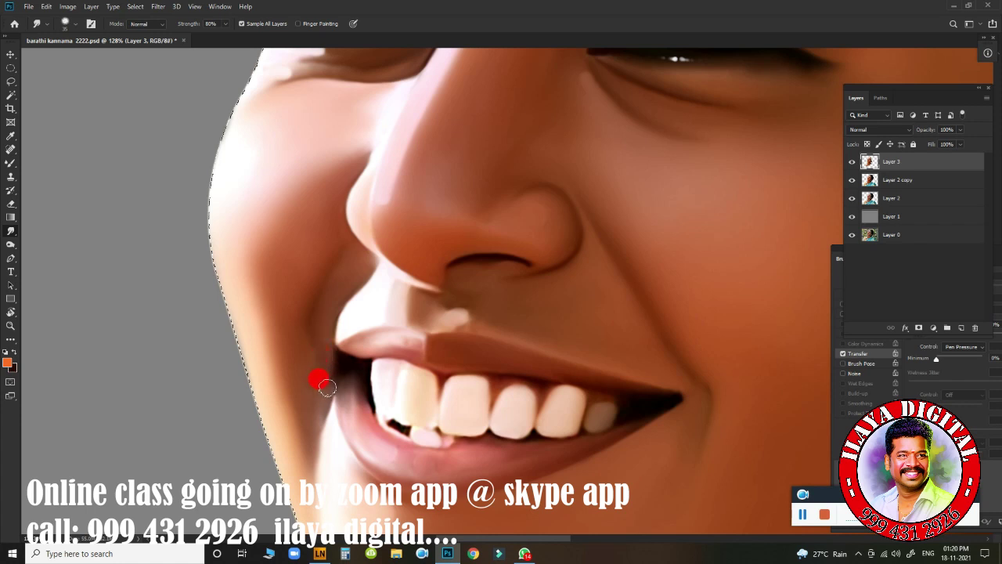
pyautogui.moveTo(312, 325)
pyautogui.mouseDown()
pyautogui.moveTo(328, 265)
pyautogui.moveTo(318, 346)
pyautogui.moveTo(335, 291)
pyautogui.mouseUp()
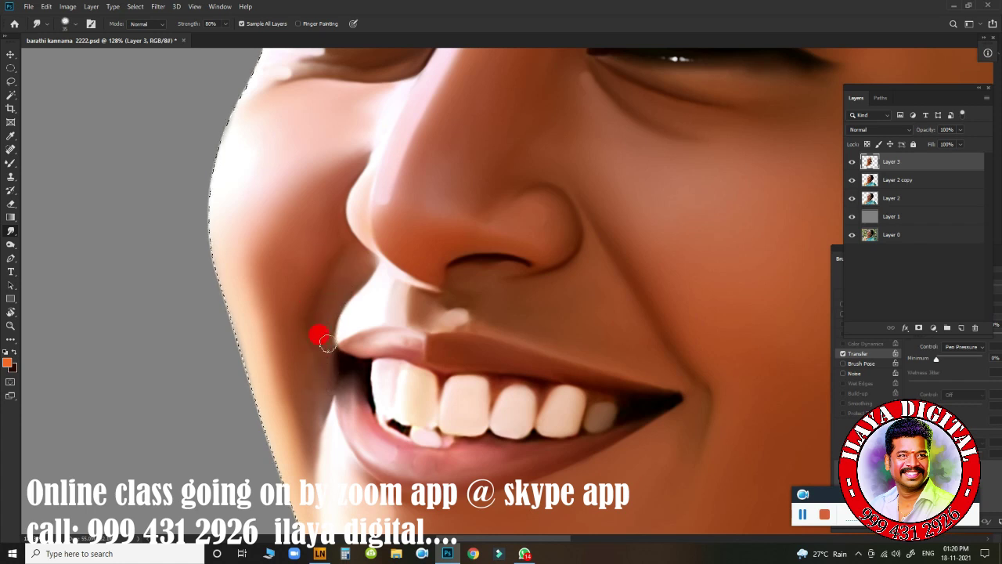
pyautogui.moveTo(316, 384)
pyautogui.mouseDown()
pyautogui.moveTo(296, 344)
pyautogui.moveTo(313, 365)
pyautogui.moveTo(314, 422)
pyautogui.moveTo(304, 347)
pyautogui.moveTo(306, 281)
pyautogui.mouseUp()
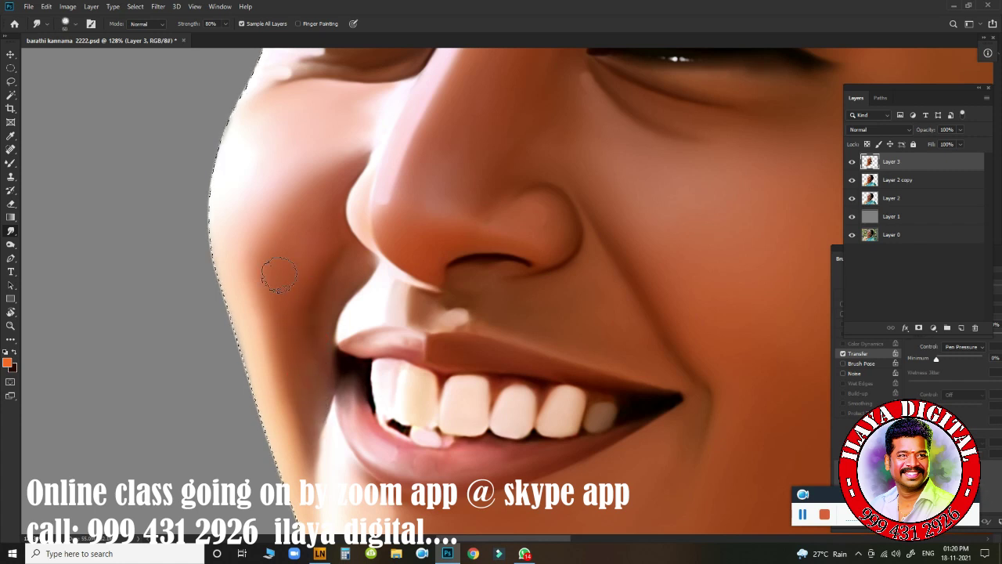
# Step: Blend the skin below the far mouth corner along the jaw edge, adjusting the Smudge brush size for the narrow area
pyautogui.moveTo(565, 281); pyautogui.dragTo(392, 255)
pyautogui.moveTo(387, 297); pyautogui.dragTo(424, 309)
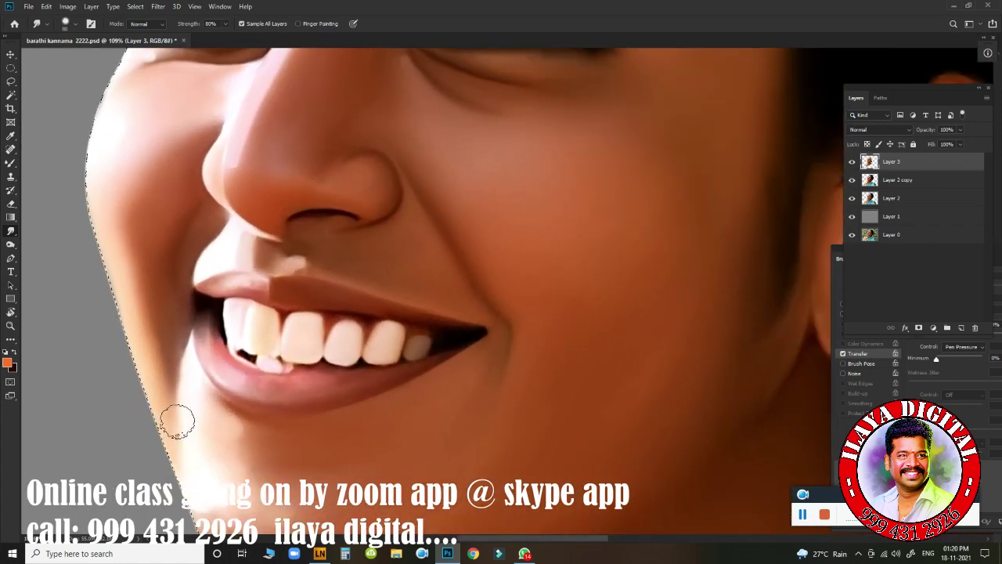
pyautogui.moveTo(161, 415)
pyautogui.mouseDown()
pyautogui.moveTo(153, 386)
pyautogui.moveTo(167, 416)
pyautogui.mouseUp()
pyautogui.press('[')
pyautogui.press('[')
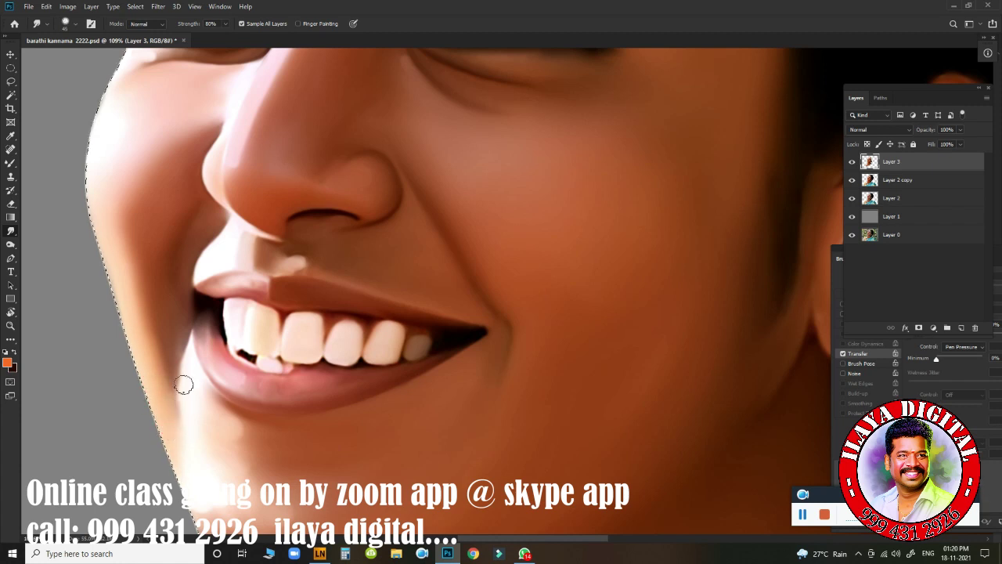
pyautogui.moveTo(182, 355)
pyautogui.mouseDown()
pyautogui.moveTo(172, 336)
pyautogui.moveTo(163, 406)
pyautogui.moveTo(144, 328)
pyautogui.moveTo(129, 311)
pyautogui.moveTo(157, 368)
pyautogui.moveTo(174, 369)
pyautogui.moveTo(175, 354)
pyautogui.mouseUp()
pyautogui.press(']')
pyautogui.moveTo(211, 415); pyautogui.dragTo(164, 415)
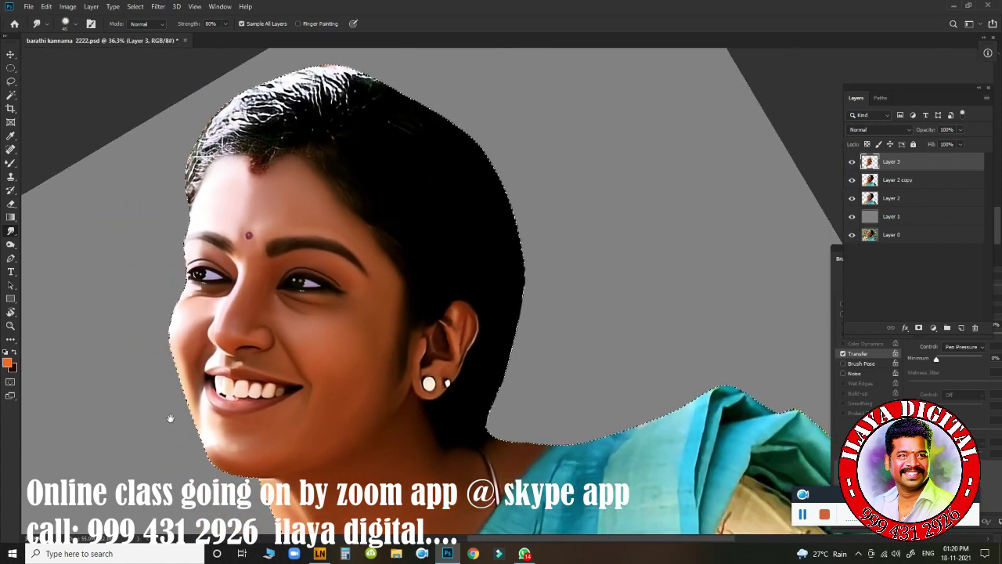
# Step: Copy the selected figure from Layer 2 copy to a new layer and merge it with Layer 3, with Layer 2 copy hidden
pyautogui.press('Escape')
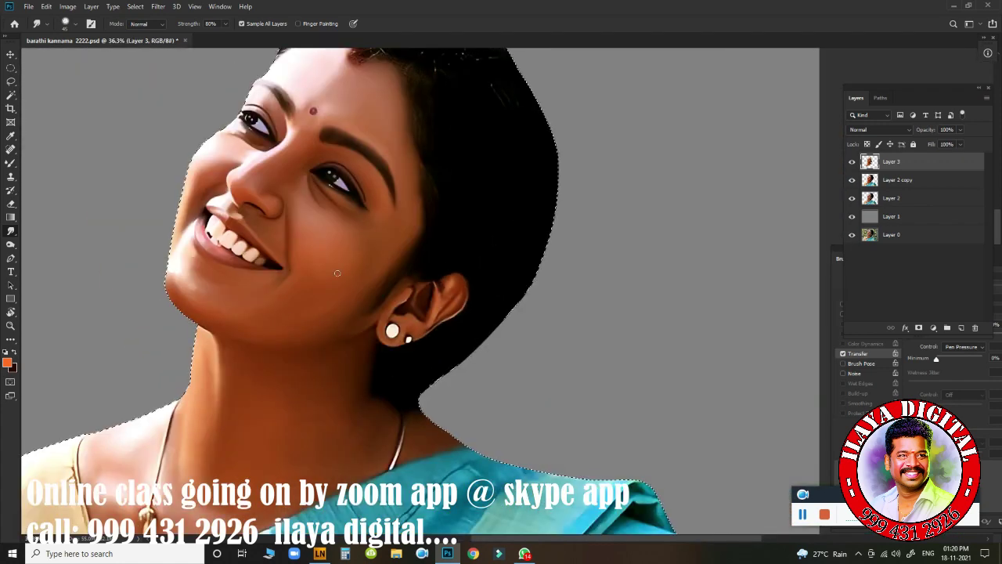
pyautogui.moveTo(335, 214); pyautogui.dragTo(450, 263)
pyautogui.keyDown('ctrl'); pyautogui.click(906, 179); pyautogui.keyUp('ctrl')
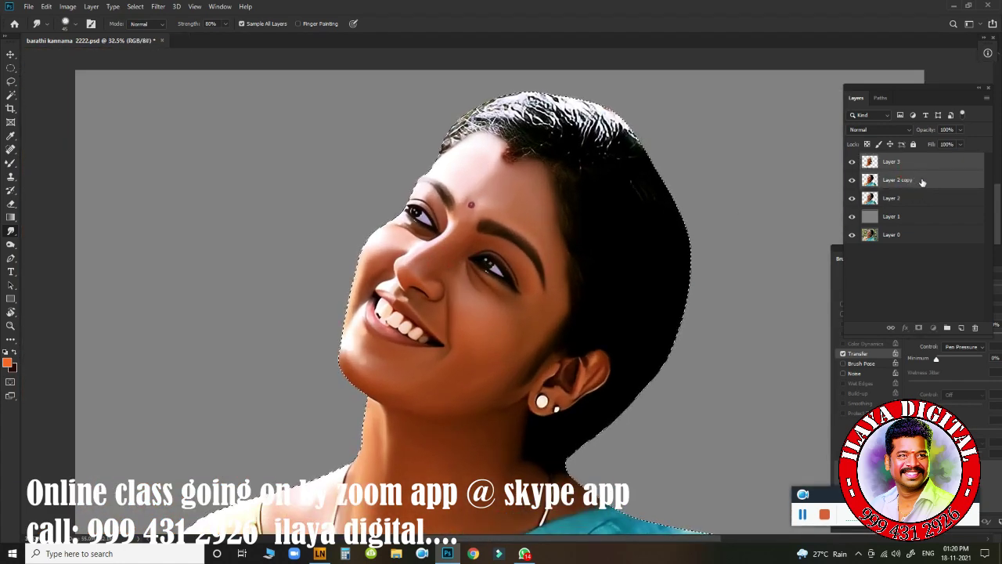
pyautogui.click(921, 182)
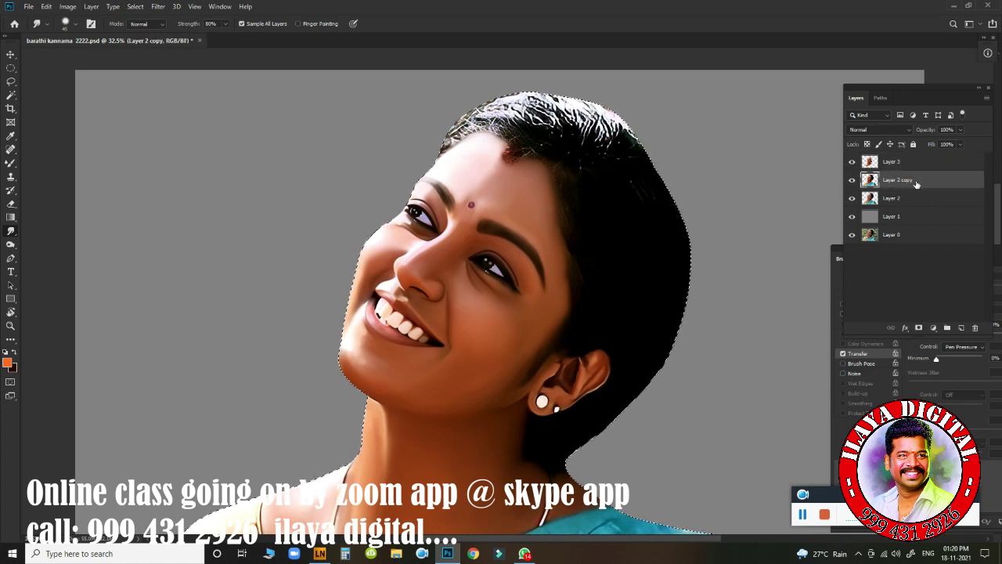
pyautogui.hotkey('ctrl', 'j')
pyautogui.keyDown('ctrl'); pyautogui.click(898, 164); pyautogui.keyUp('ctrl')
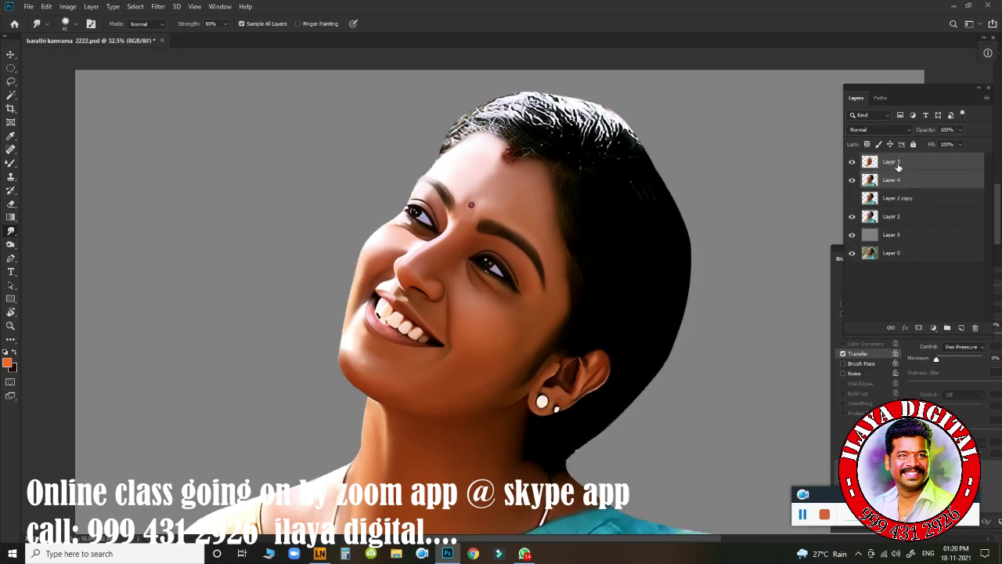
pyautogui.hotkey('ctrl', 'e')
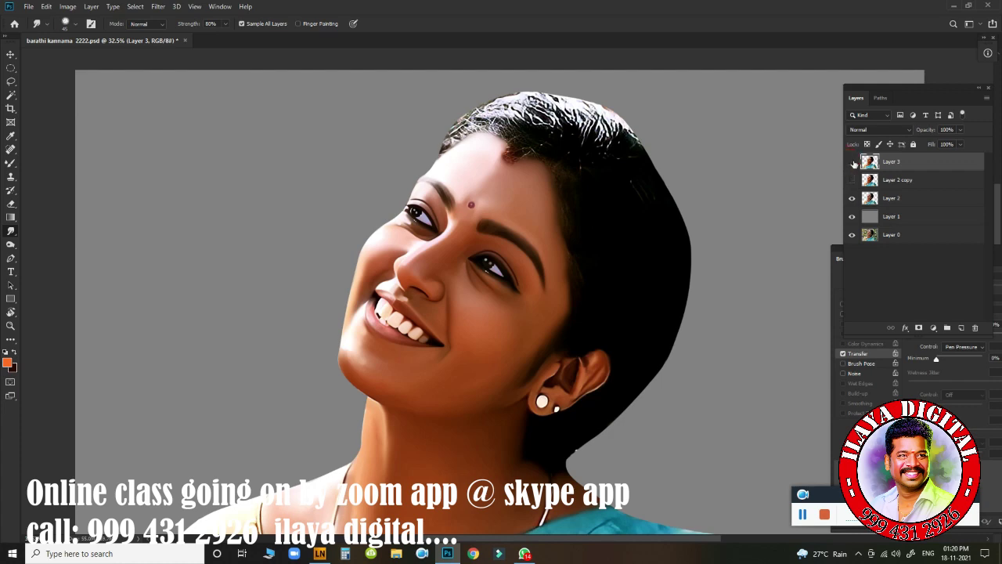
# Step: Toggle Layer 3's visibility repeatedly to compare the painted face with the original photo, ending with the layer shown
pyautogui.click(853, 161)
pyautogui.keyDown('alt'); pyautogui.scroll(2, 709, 225); pyautogui.keyUp('alt')
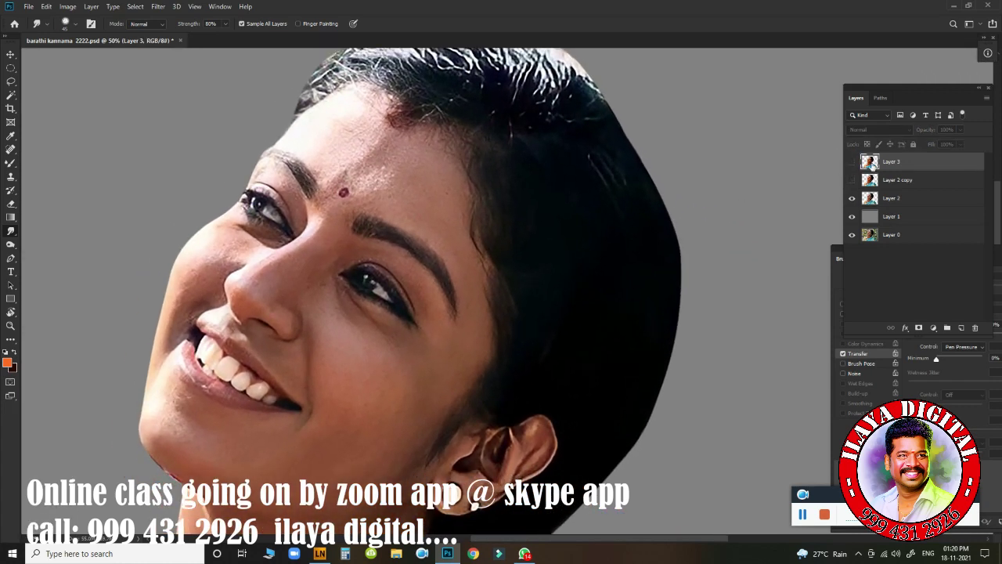
pyautogui.click(851, 162)
pyautogui.click(851, 162)
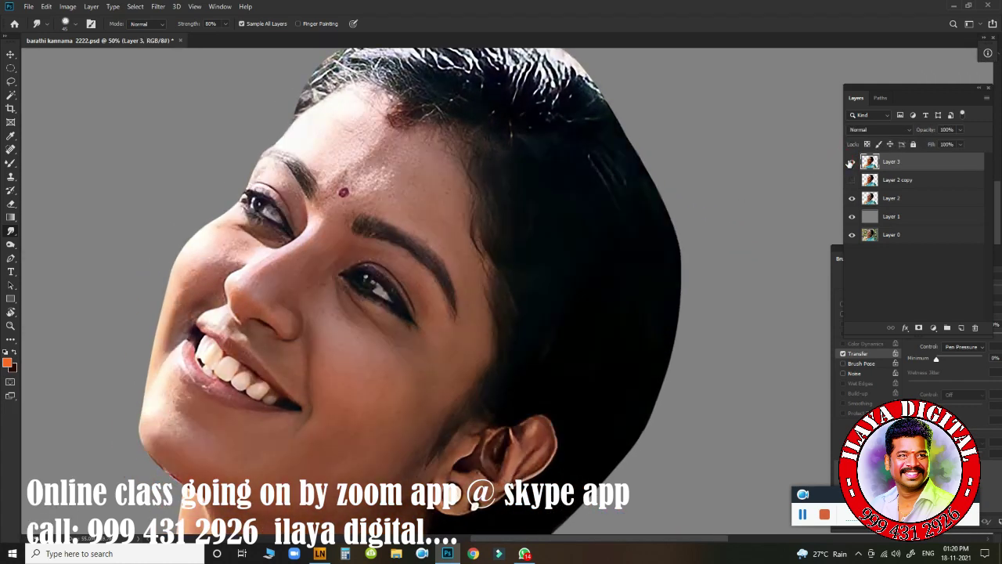
pyautogui.click(851, 162)
pyautogui.click(851, 162)
pyautogui.click(850, 162)
pyautogui.click(850, 163)
pyautogui.click(850, 163)
pyautogui.click(851, 163)
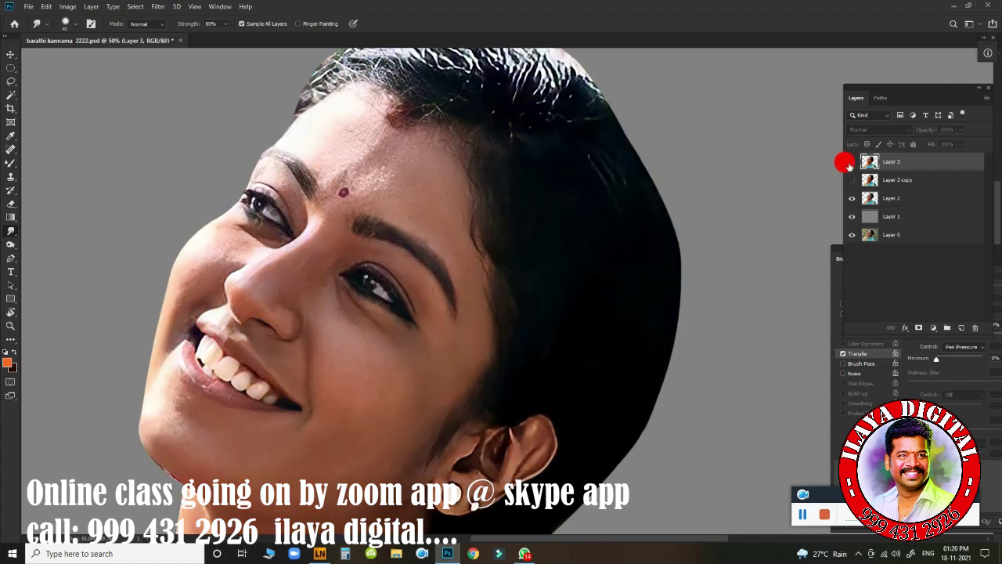
pyautogui.click(850, 163)
pyautogui.click(850, 163)
pyautogui.click(851, 163)
pyautogui.click(851, 163)
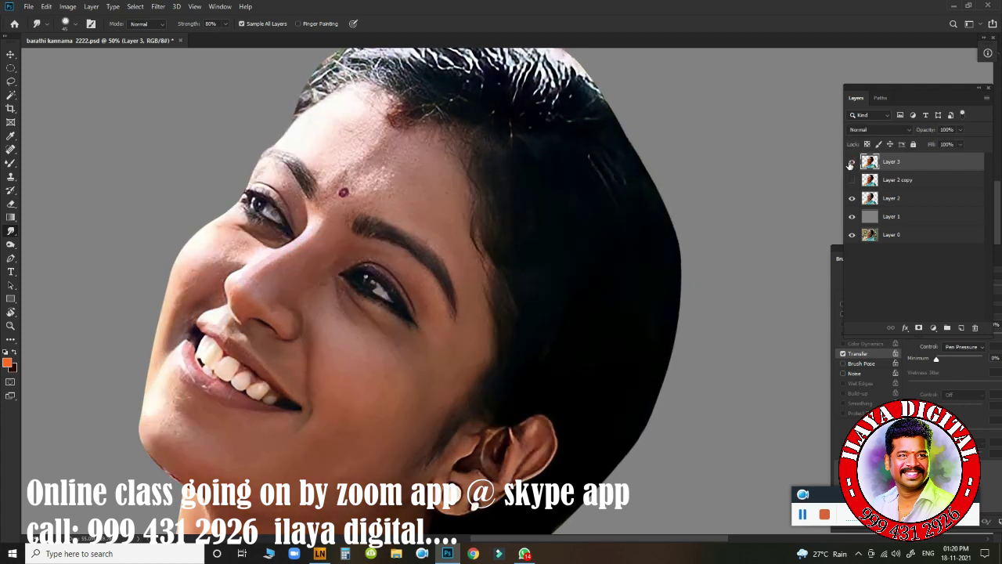
pyautogui.click(850, 163)
pyautogui.click(850, 163)
pyautogui.click(850, 163)
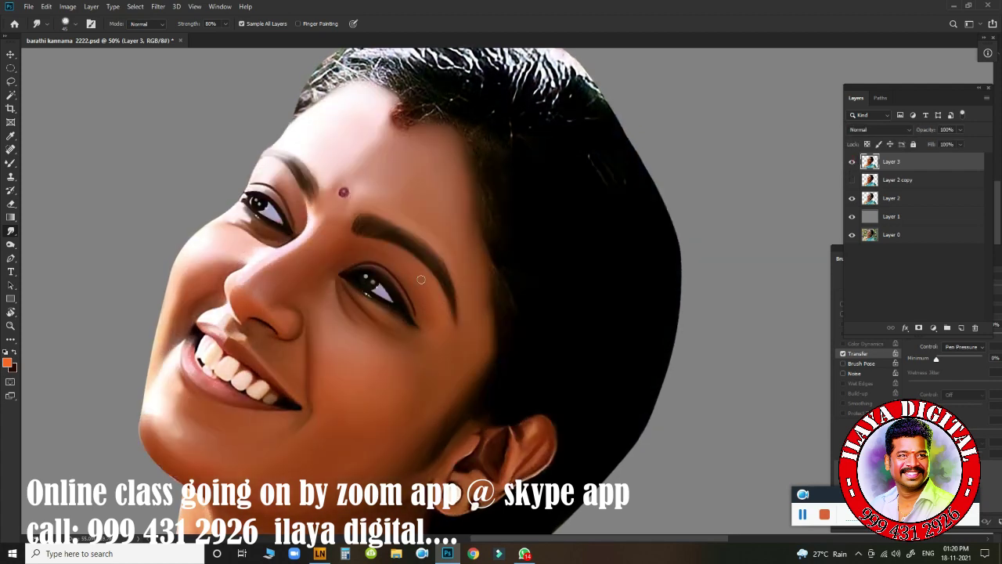
# Step: Examine the painted portrait up close, as a whole, and in a temporarily rotated view
pyautogui.scroll(-6, 473, 278)
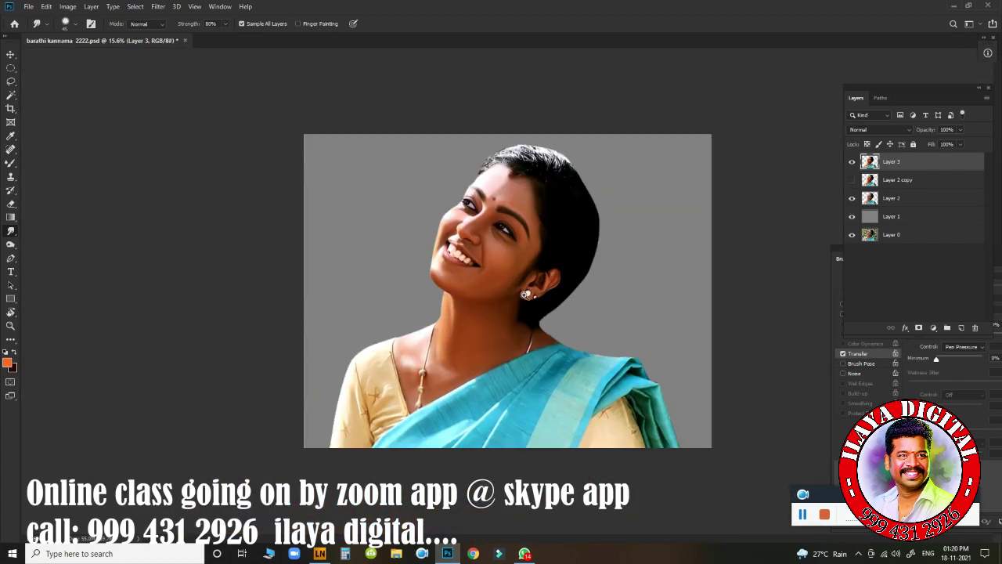
pyautogui.scroll(3, 492, 233)
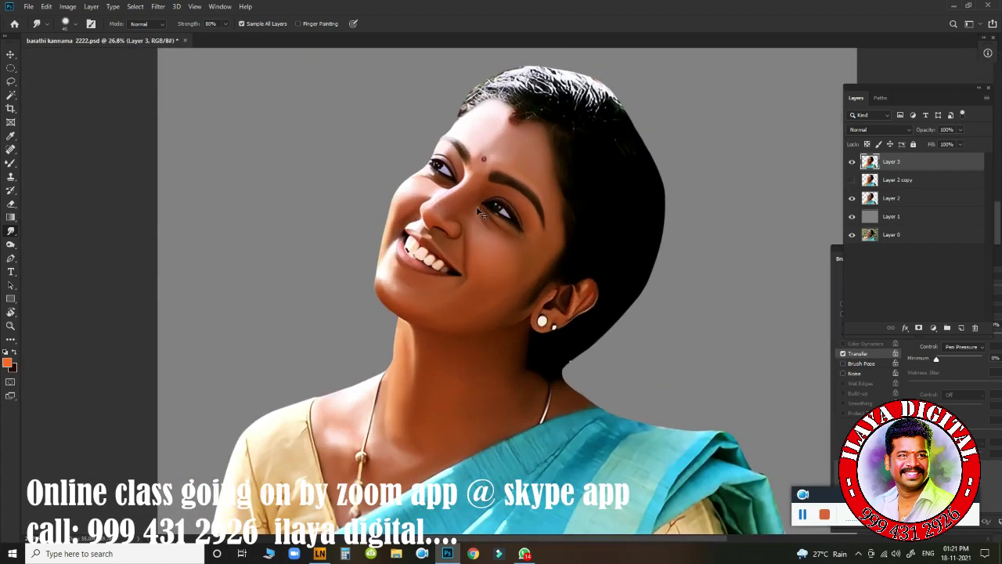
pyautogui.scroll(6, 480, 213)
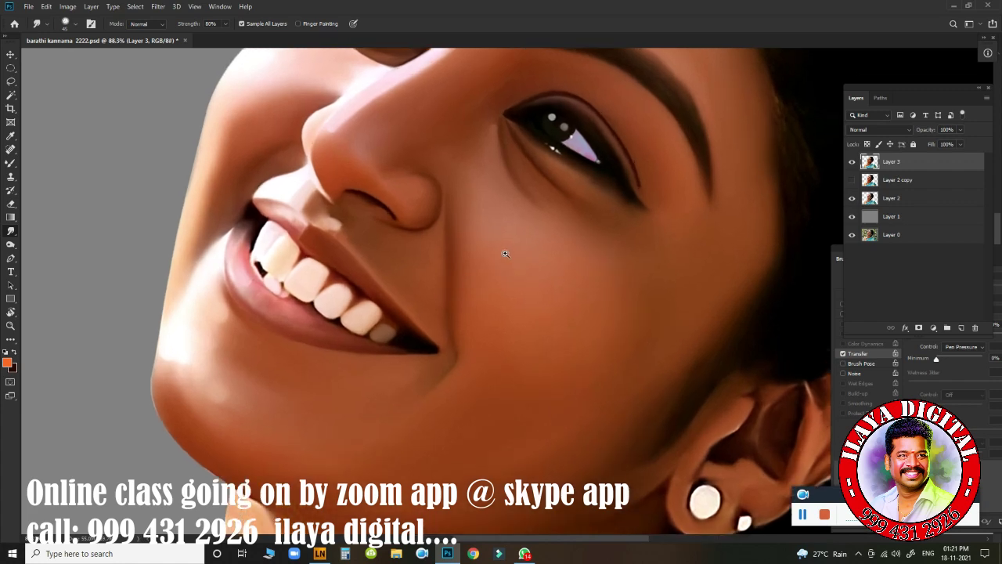
pyautogui.scroll(-5, 505, 253)
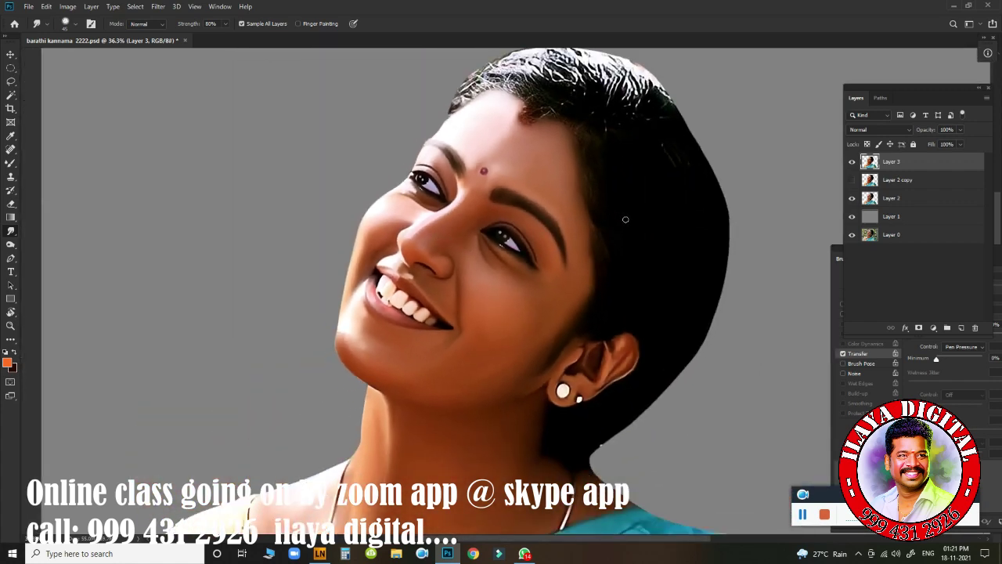
pyautogui.press('r')
pyautogui.moveTo(417, 188); pyautogui.dragTo(404, 251)
pyautogui.moveTo(525, 236)
pyautogui.mouseDown()
pyautogui.moveTo(548, 244)
pyautogui.moveTo(520, 239)
pyautogui.mouseUp()
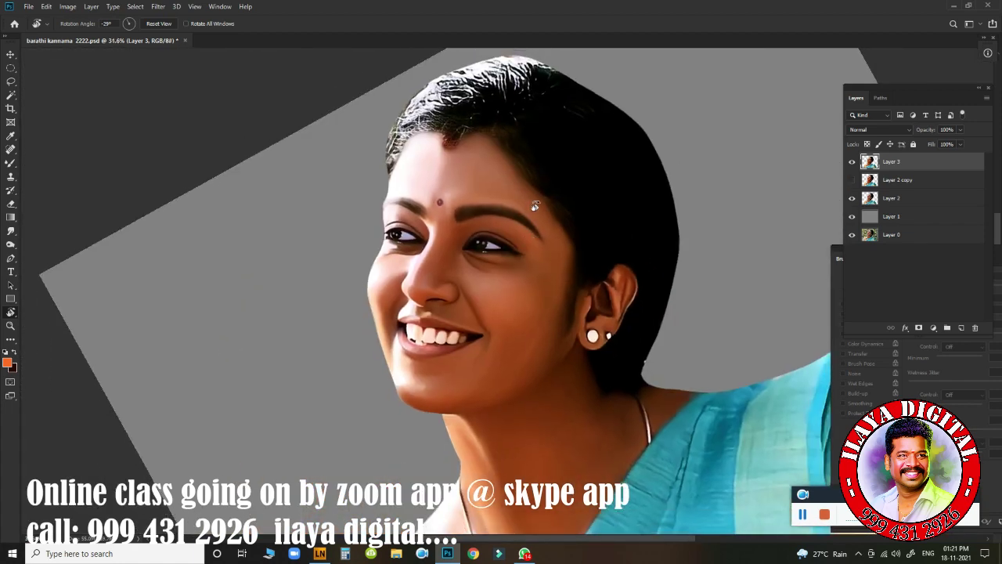
pyautogui.press('Escape')
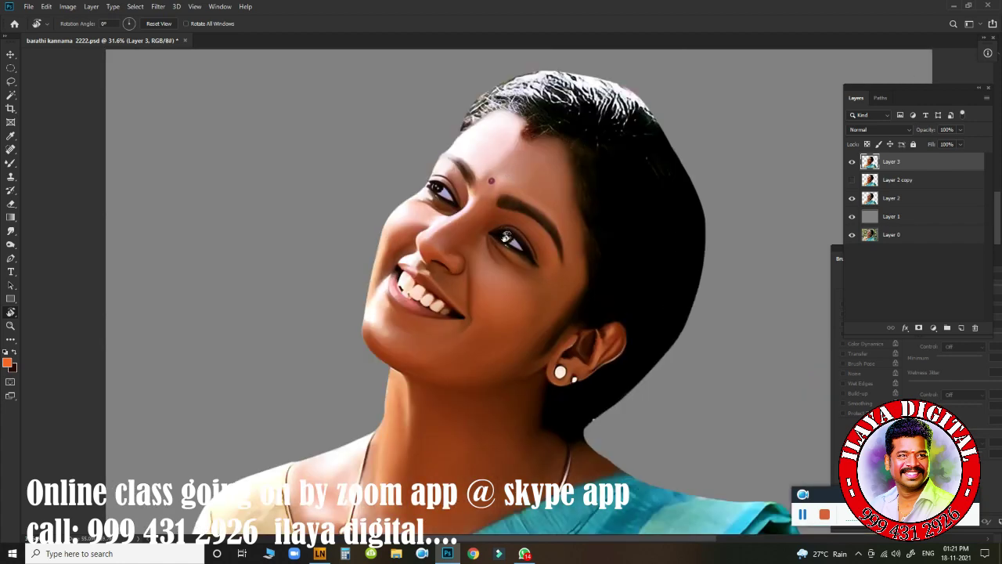
pyautogui.scroll(2, 485, 225)
pyautogui.scroll(-2, 488, 226)
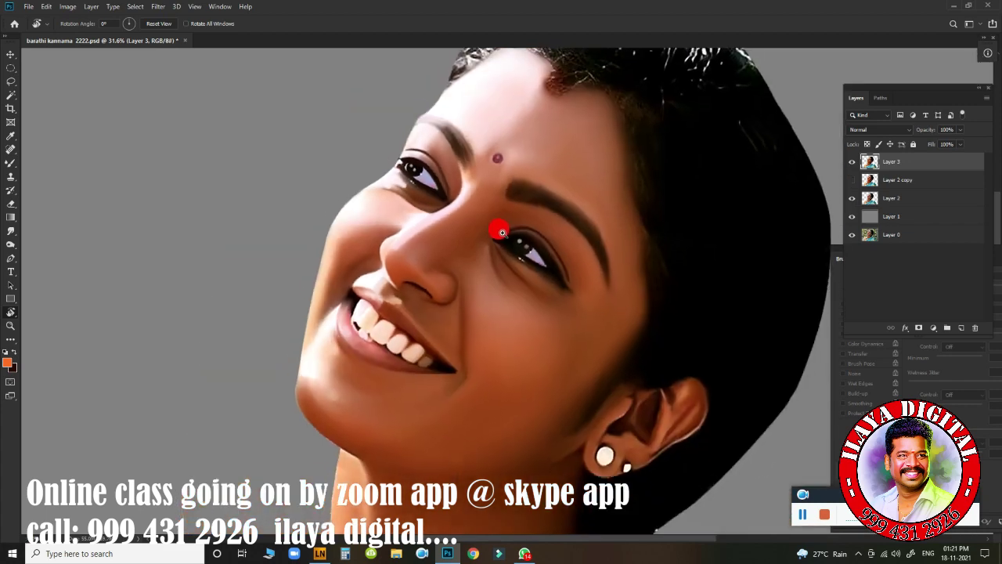
pyautogui.scroll(-3, 512, 199)
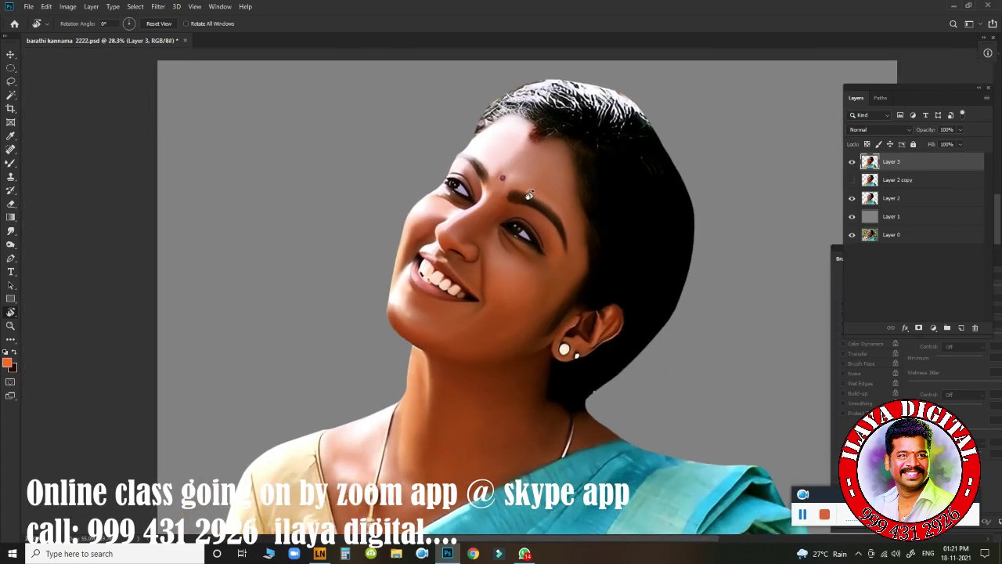
pyautogui.moveTo(510, 196)
pyautogui.mouseDown()
pyautogui.moveTo(550, 222)
pyautogui.moveTo(499, 212)
pyautogui.moveTo(548, 214)
pyautogui.mouseUp()
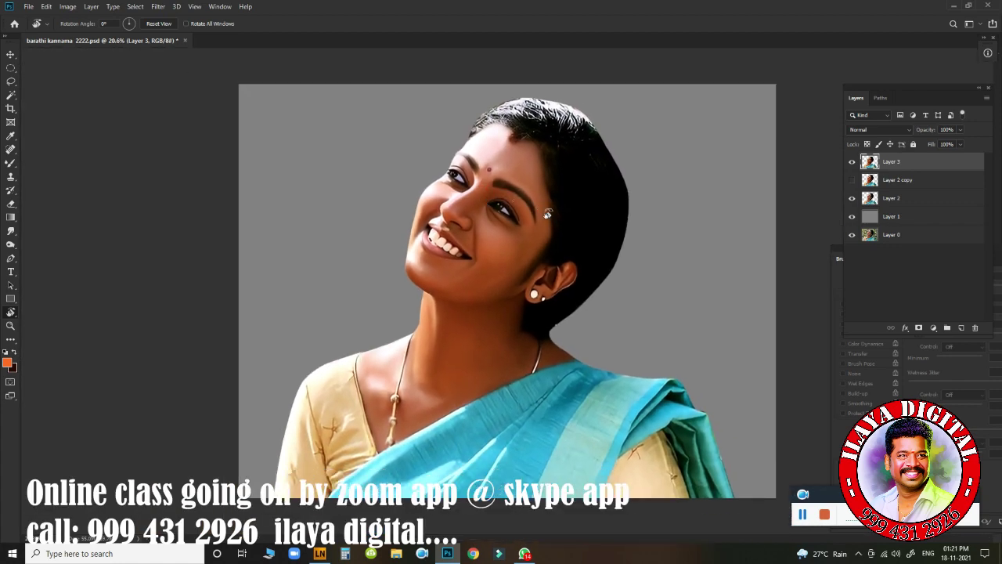